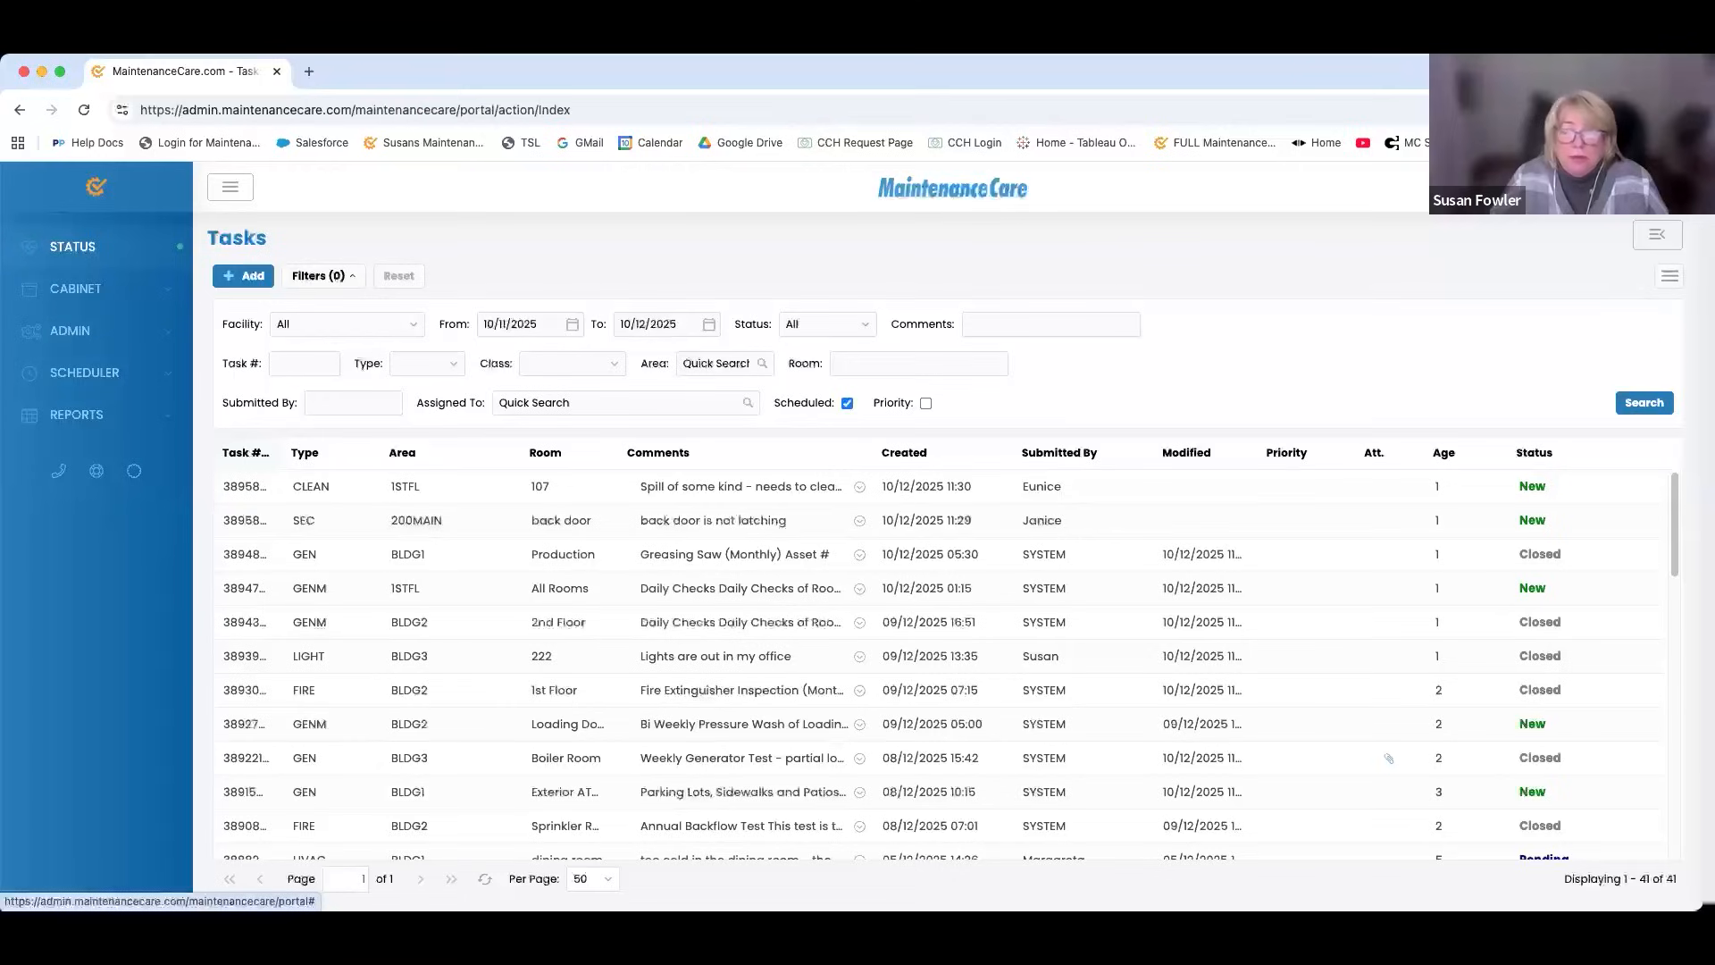
Open the display settings of the personal profile and choose 50 as the grid page size.
click(1655, 188)
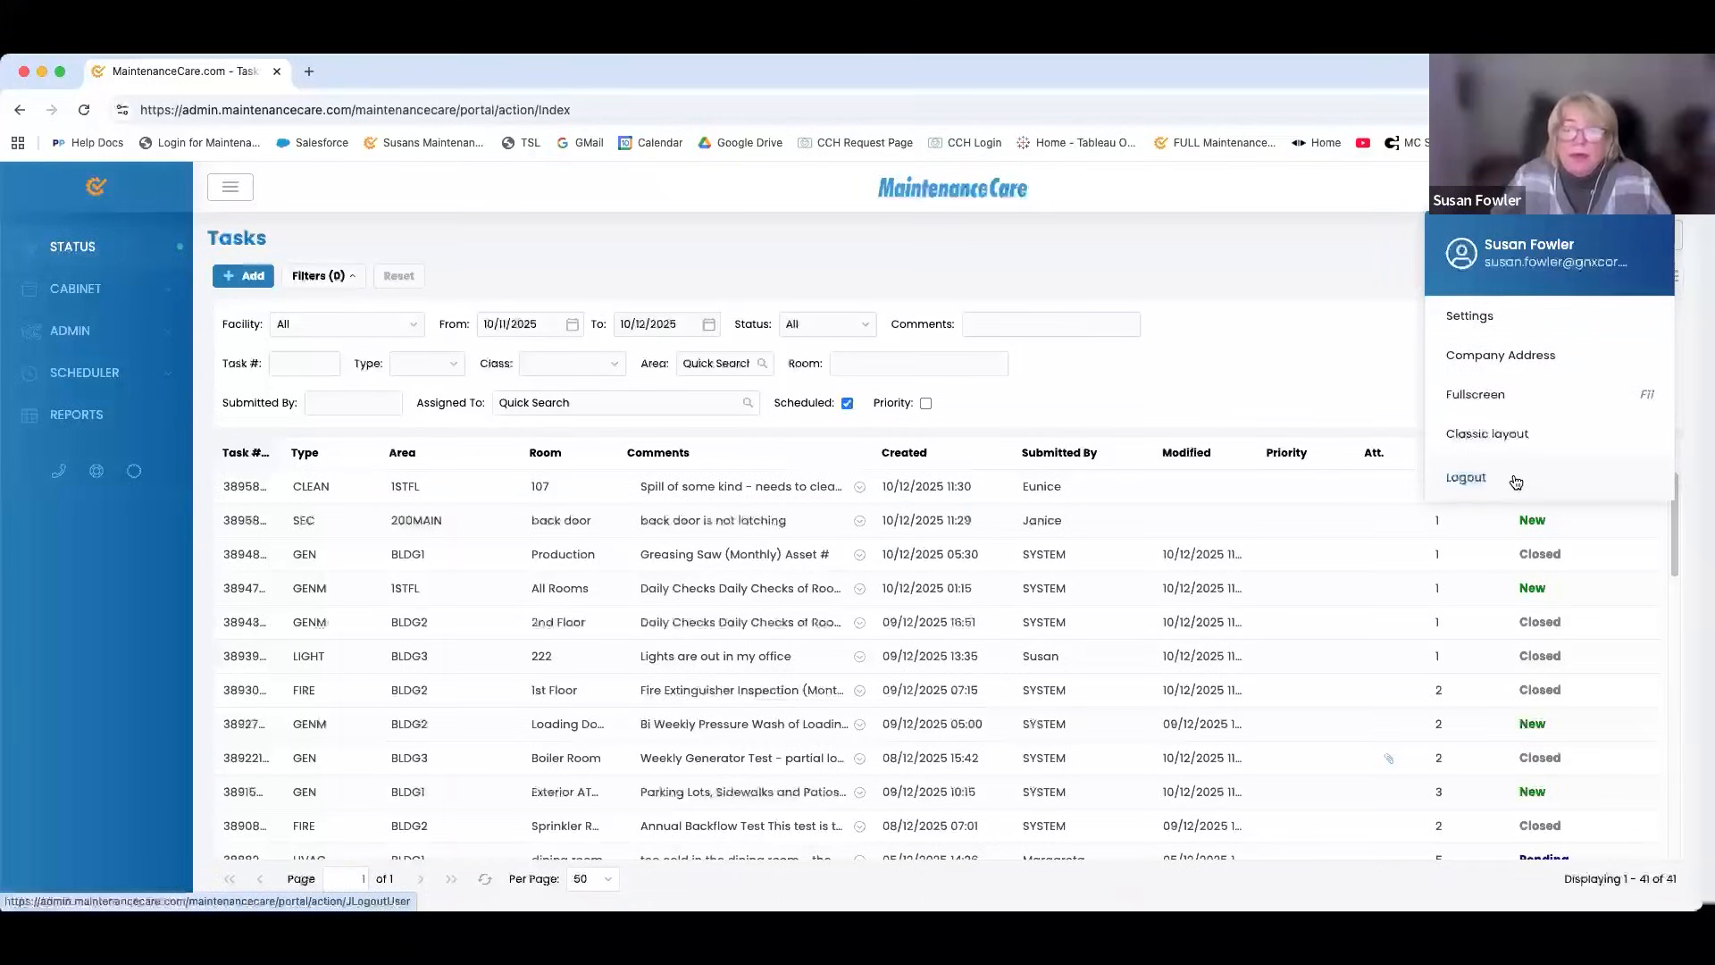
click(1481, 321)
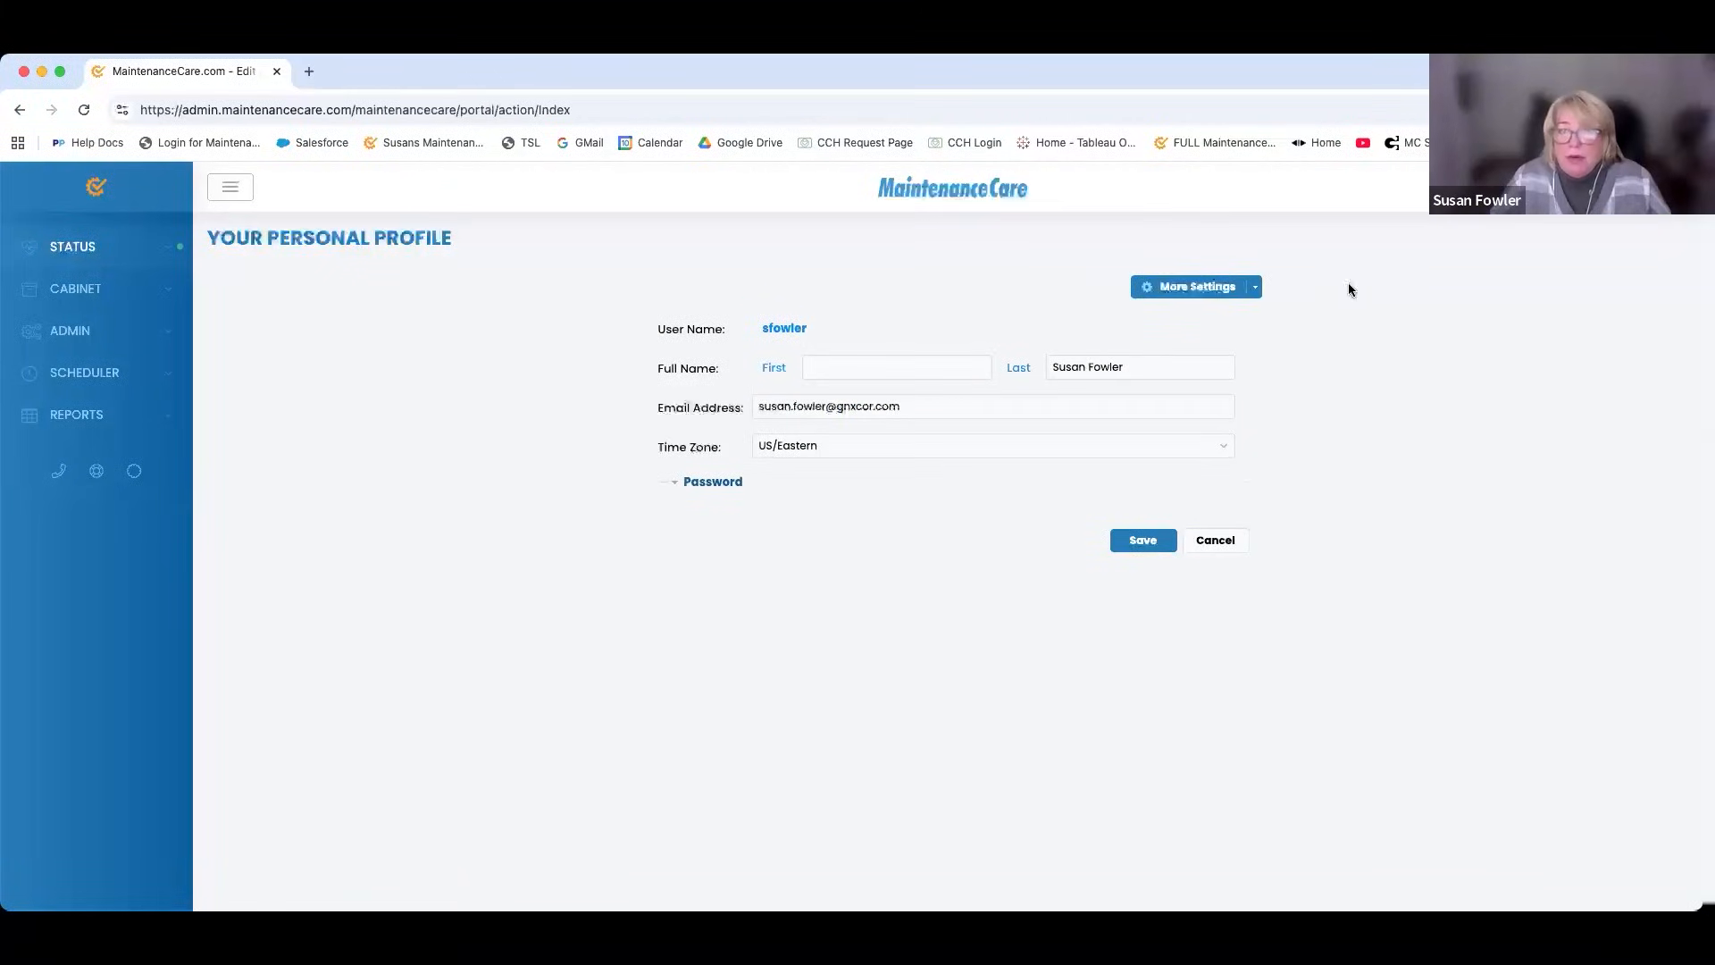
click(1179, 296)
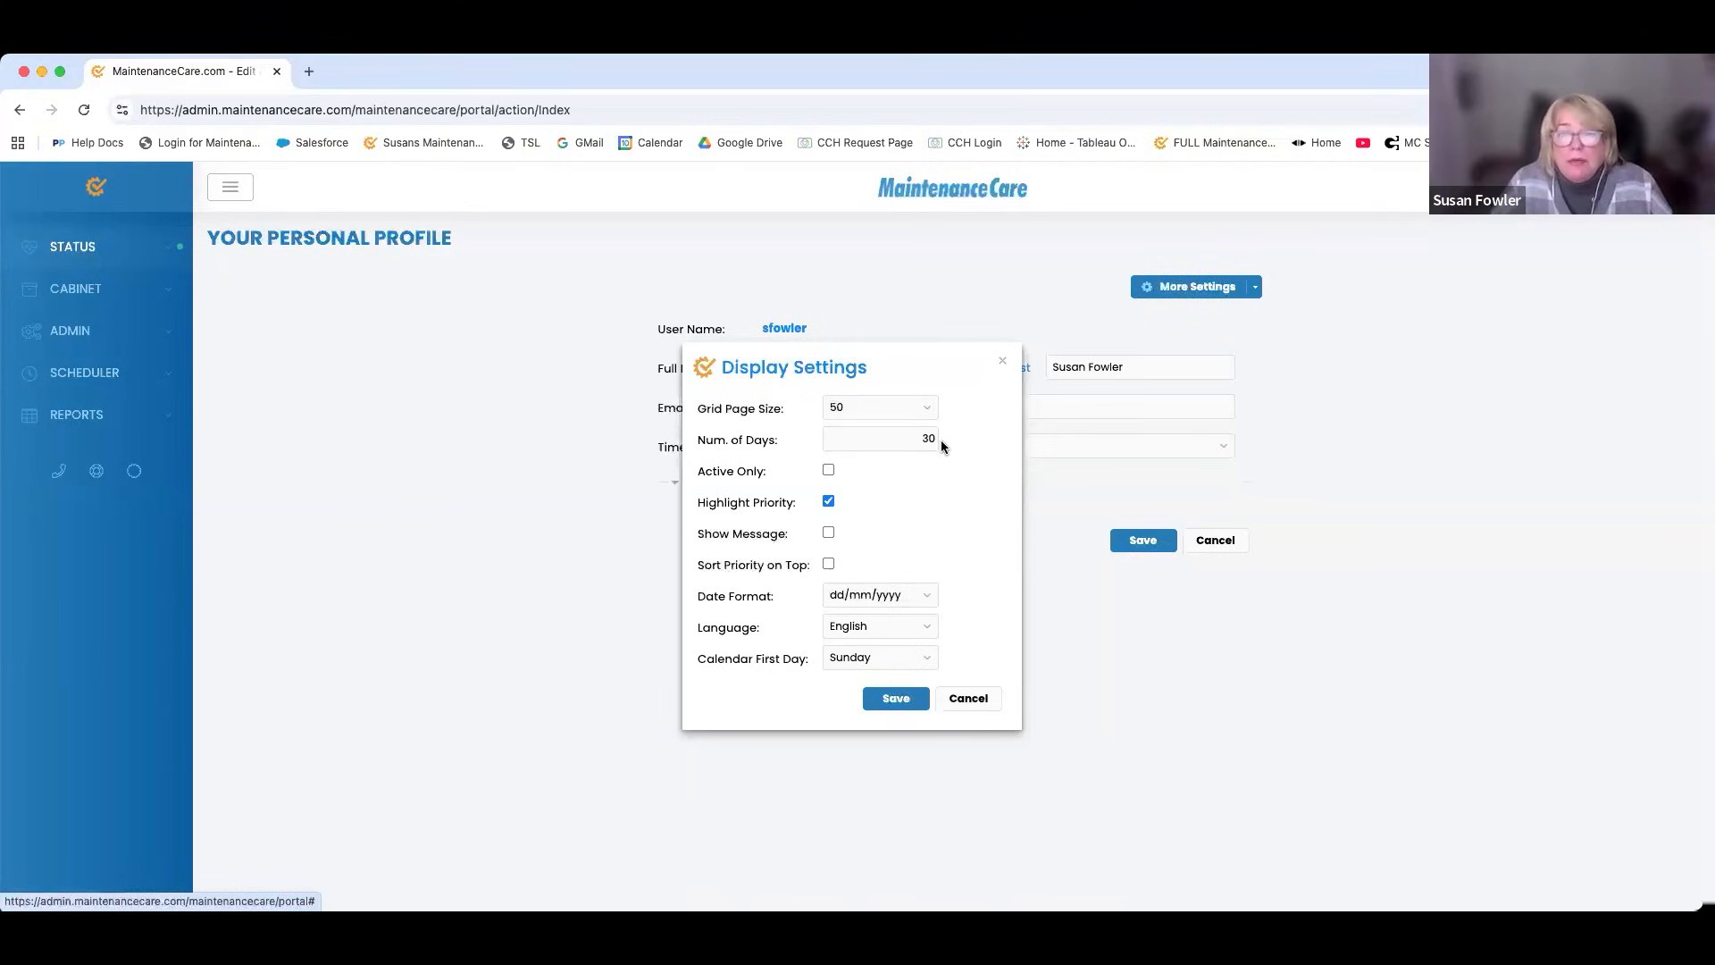
click(926, 409)
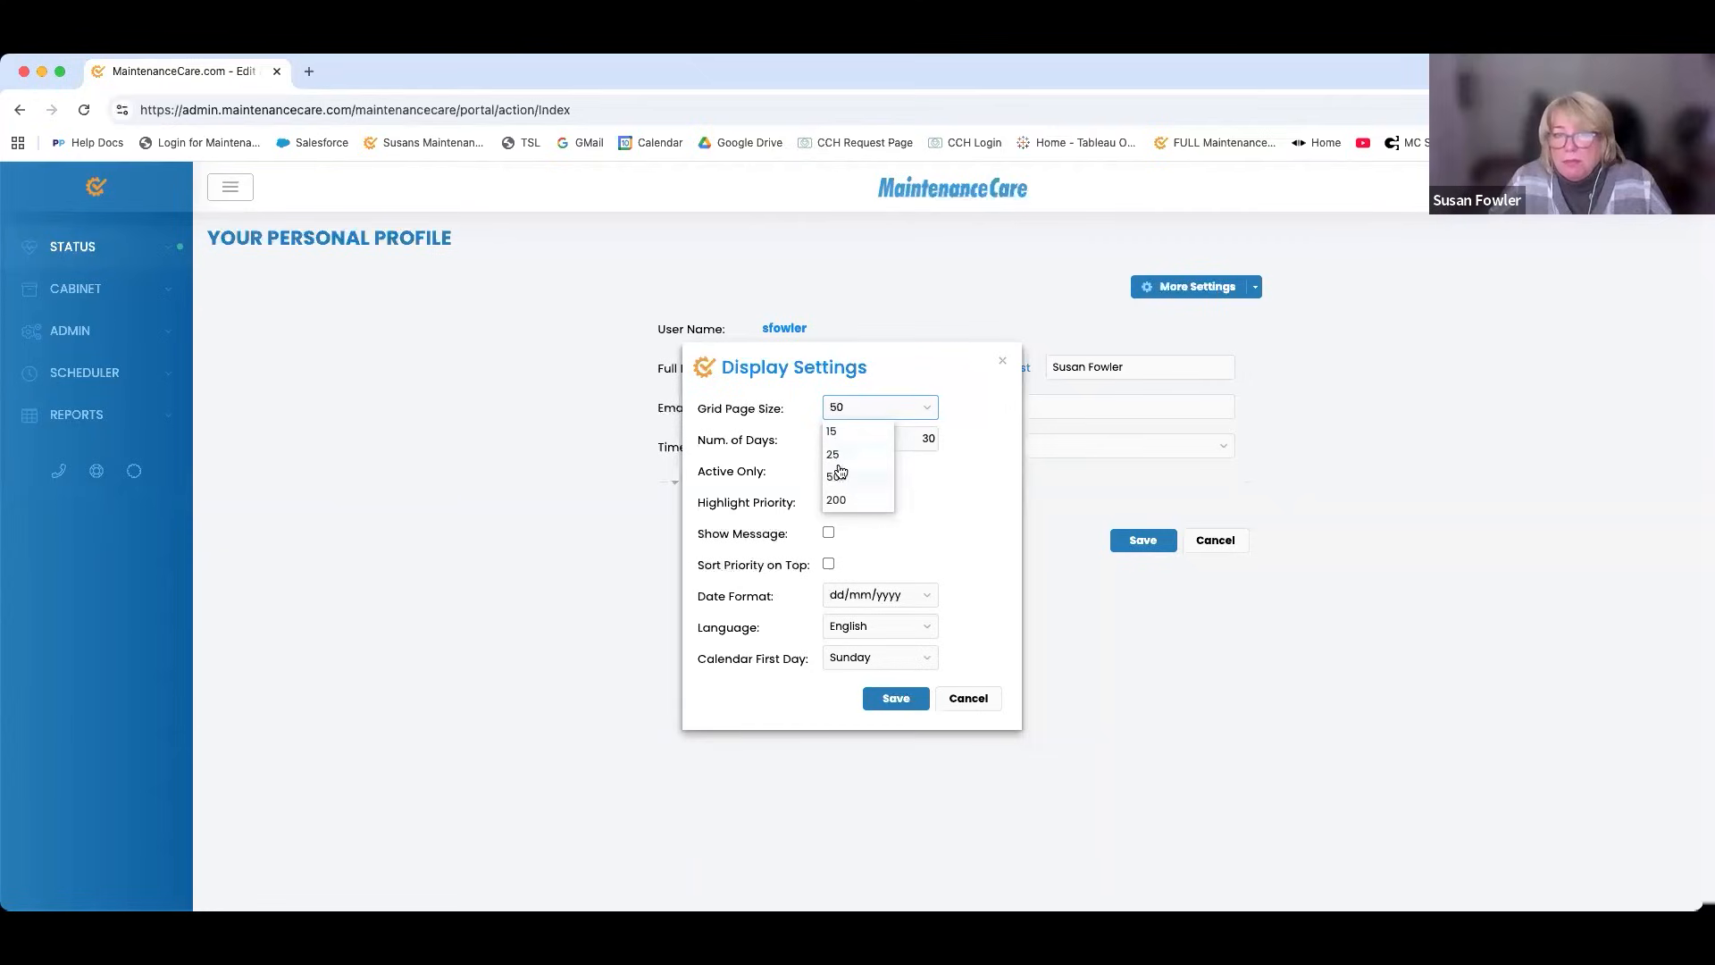
click(890, 480)
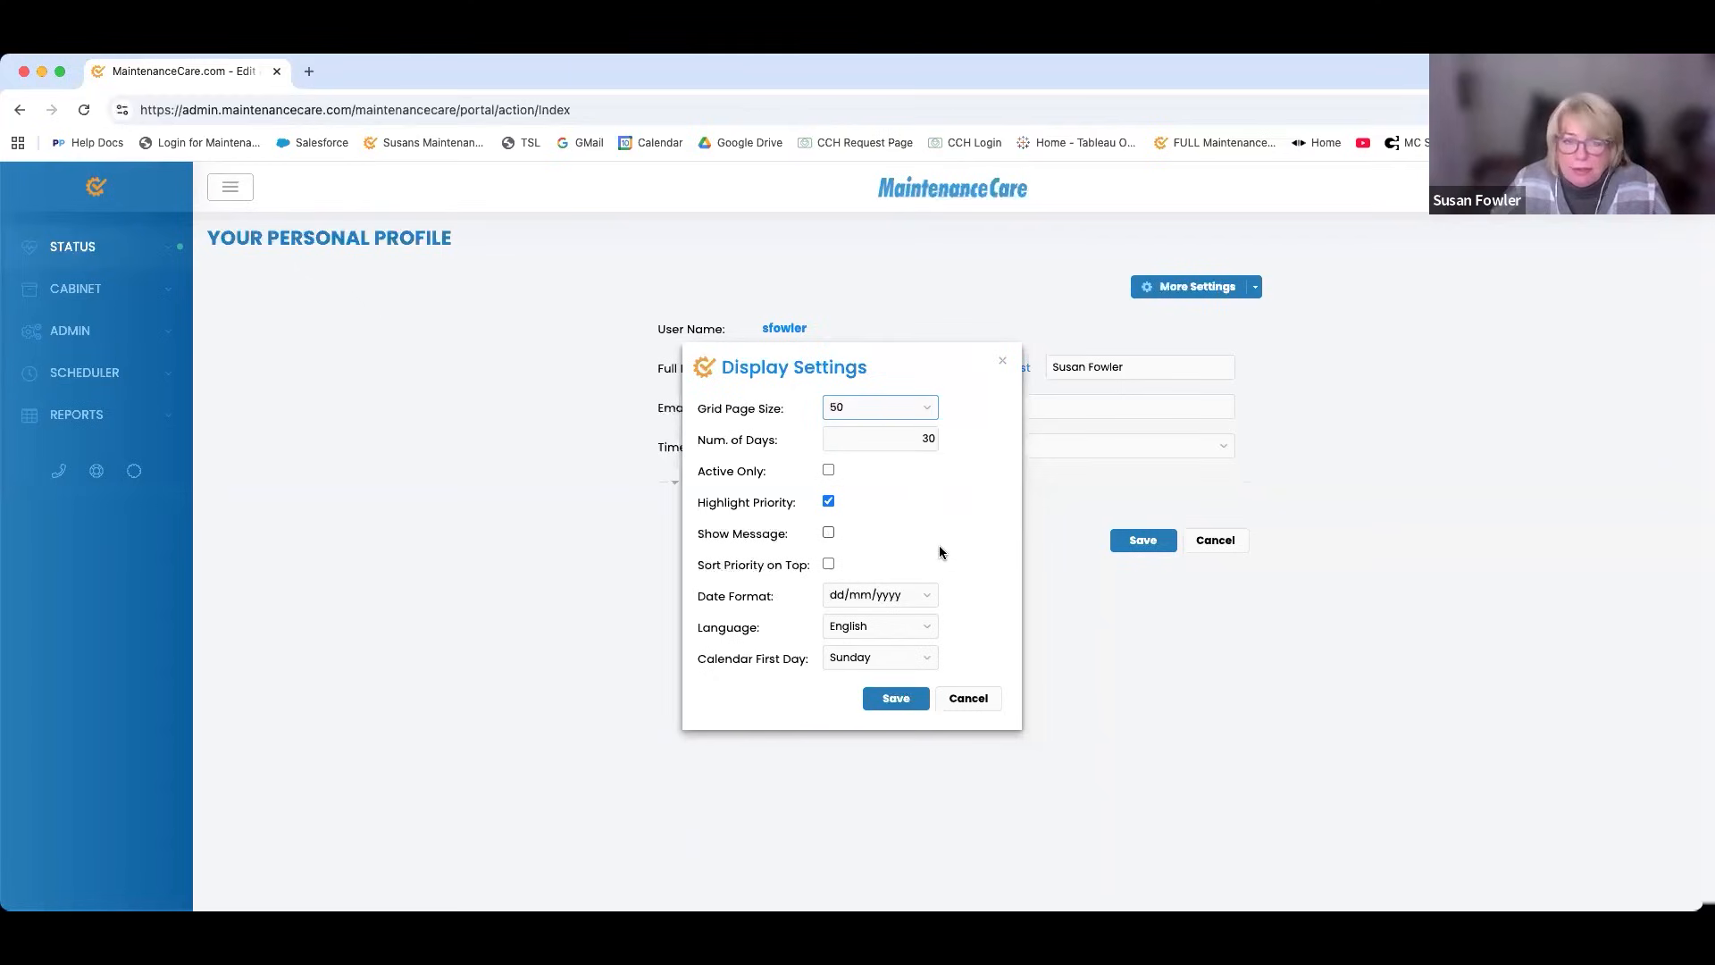
Check the available date formats, keep dd/mm/yyyy, and save the display settings.
click(927, 596)
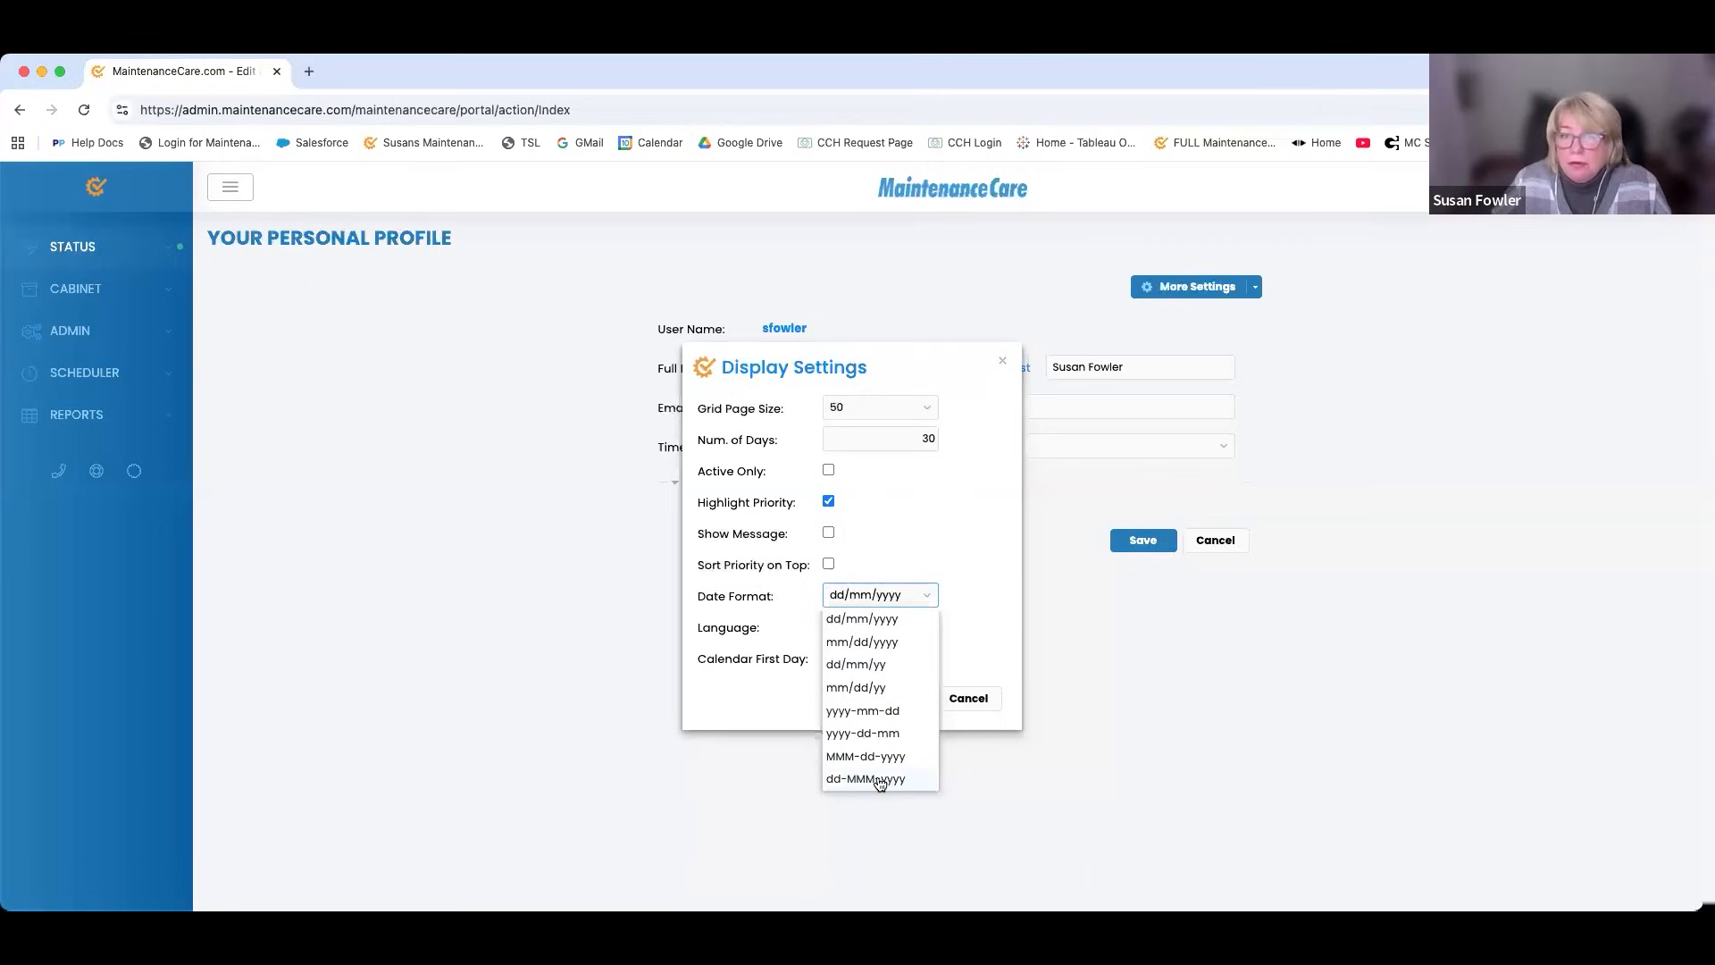
click(991, 598)
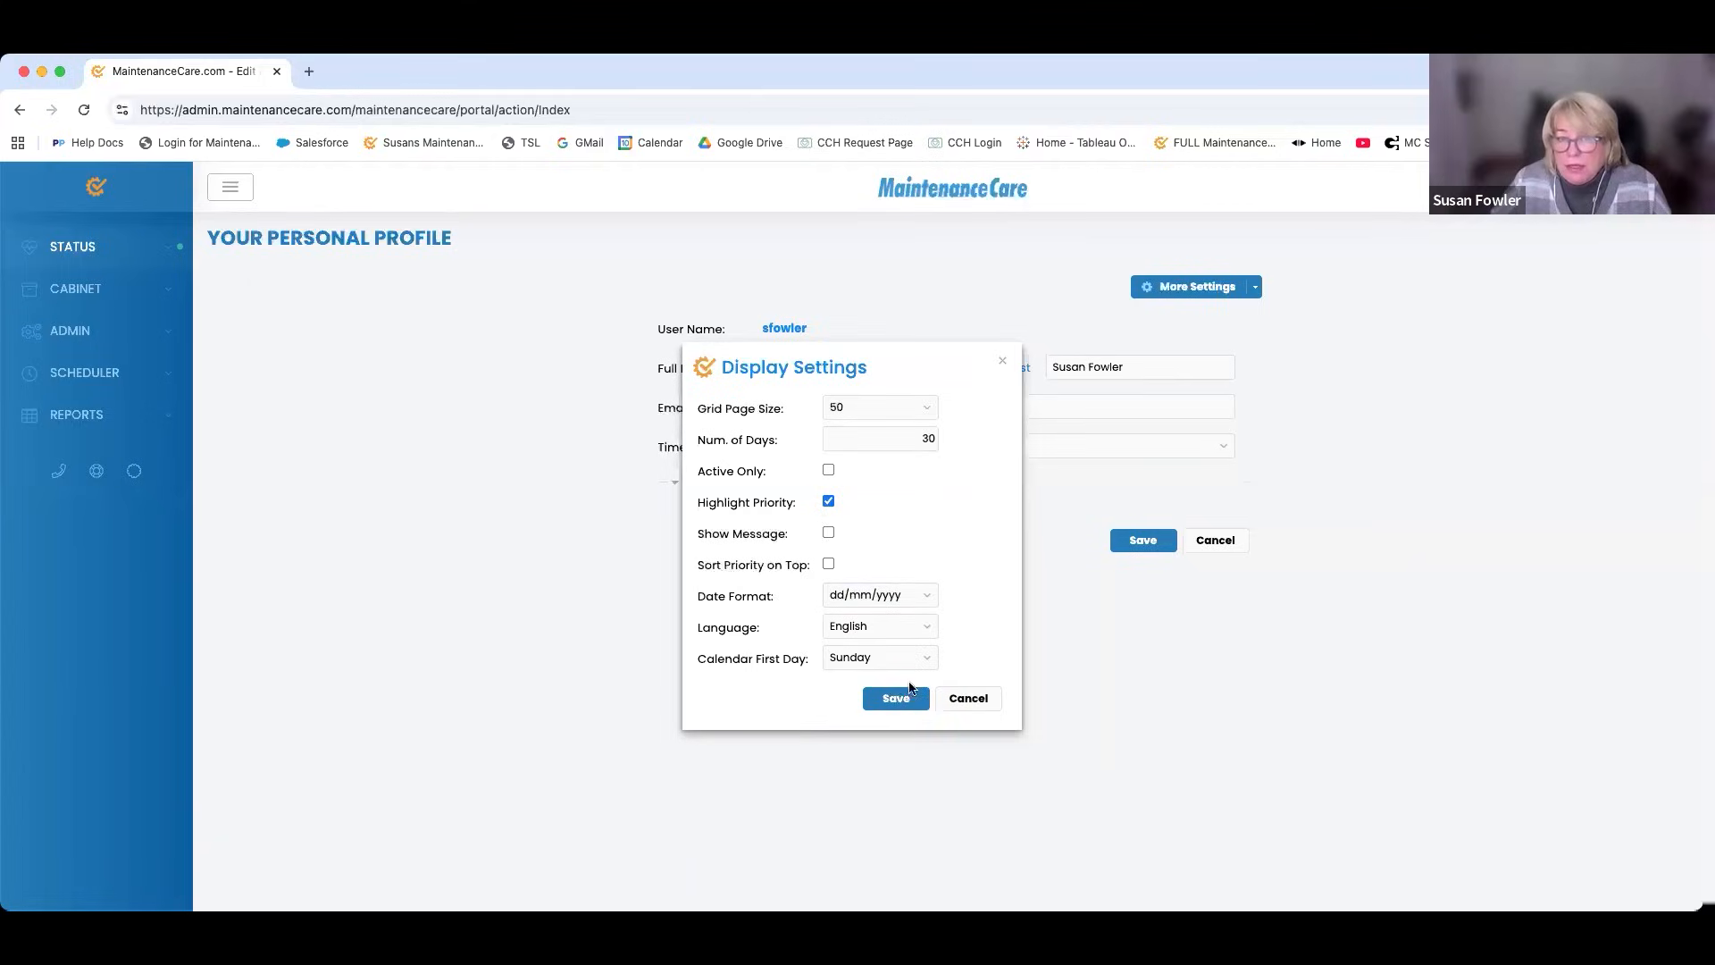
click(887, 701)
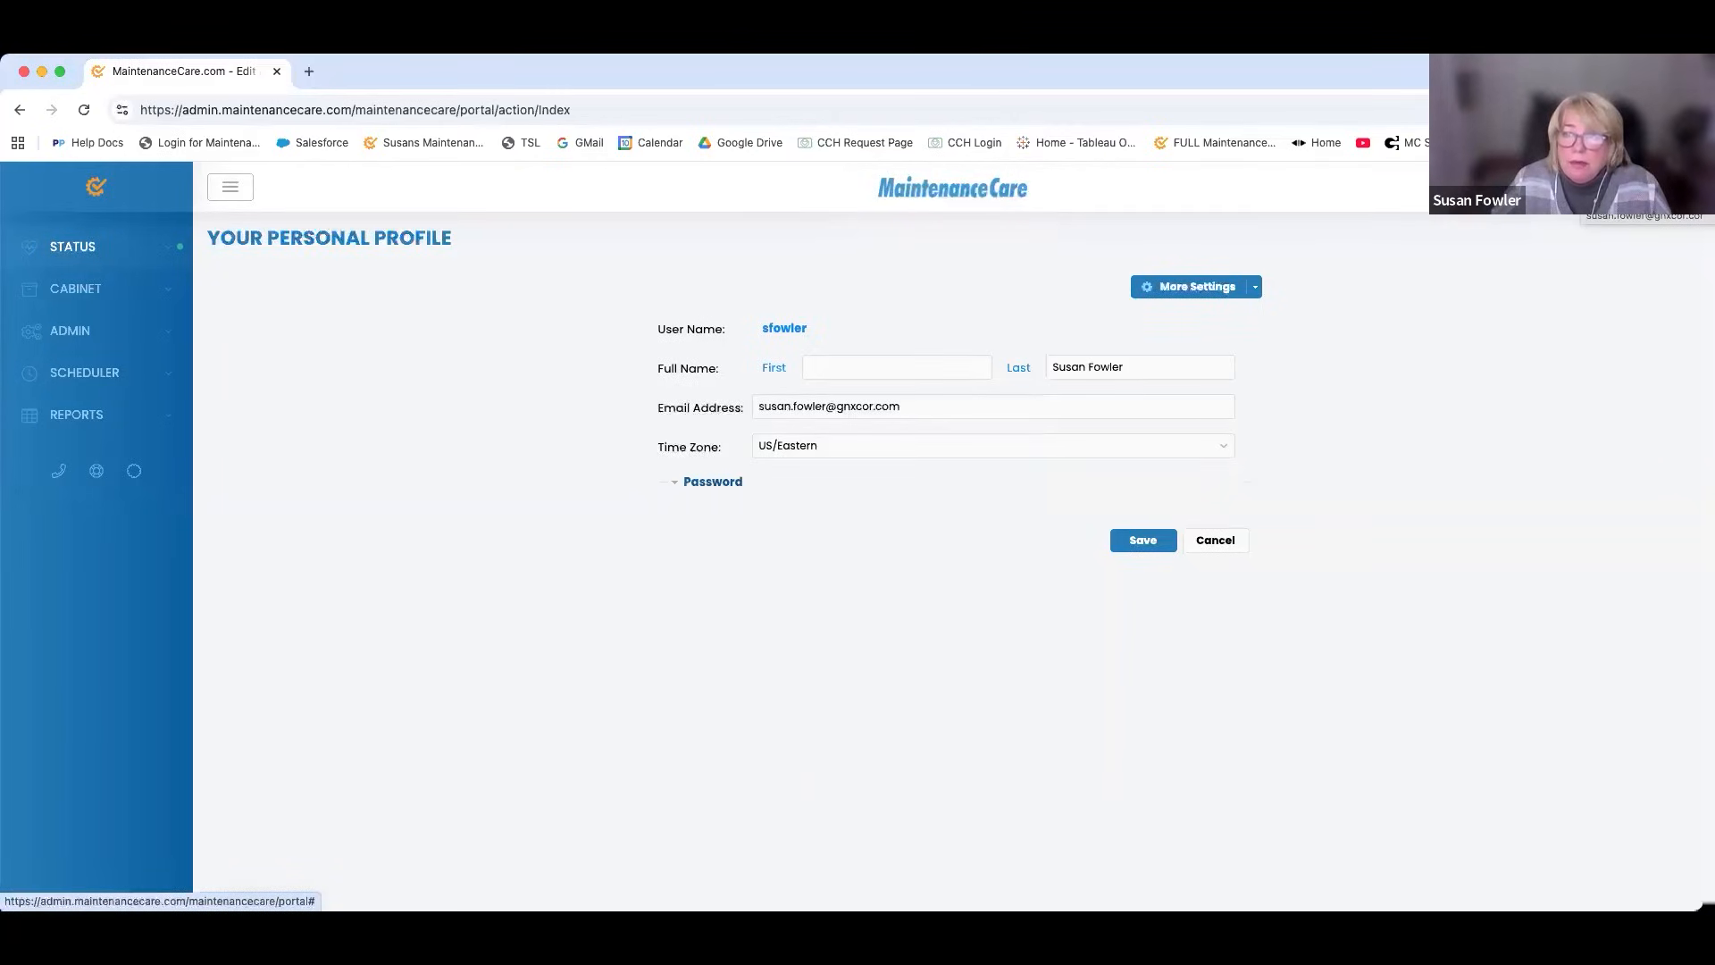
Reopen the personal profile, view the additional settings choices, and cancel back to the task list.
click(1649, 188)
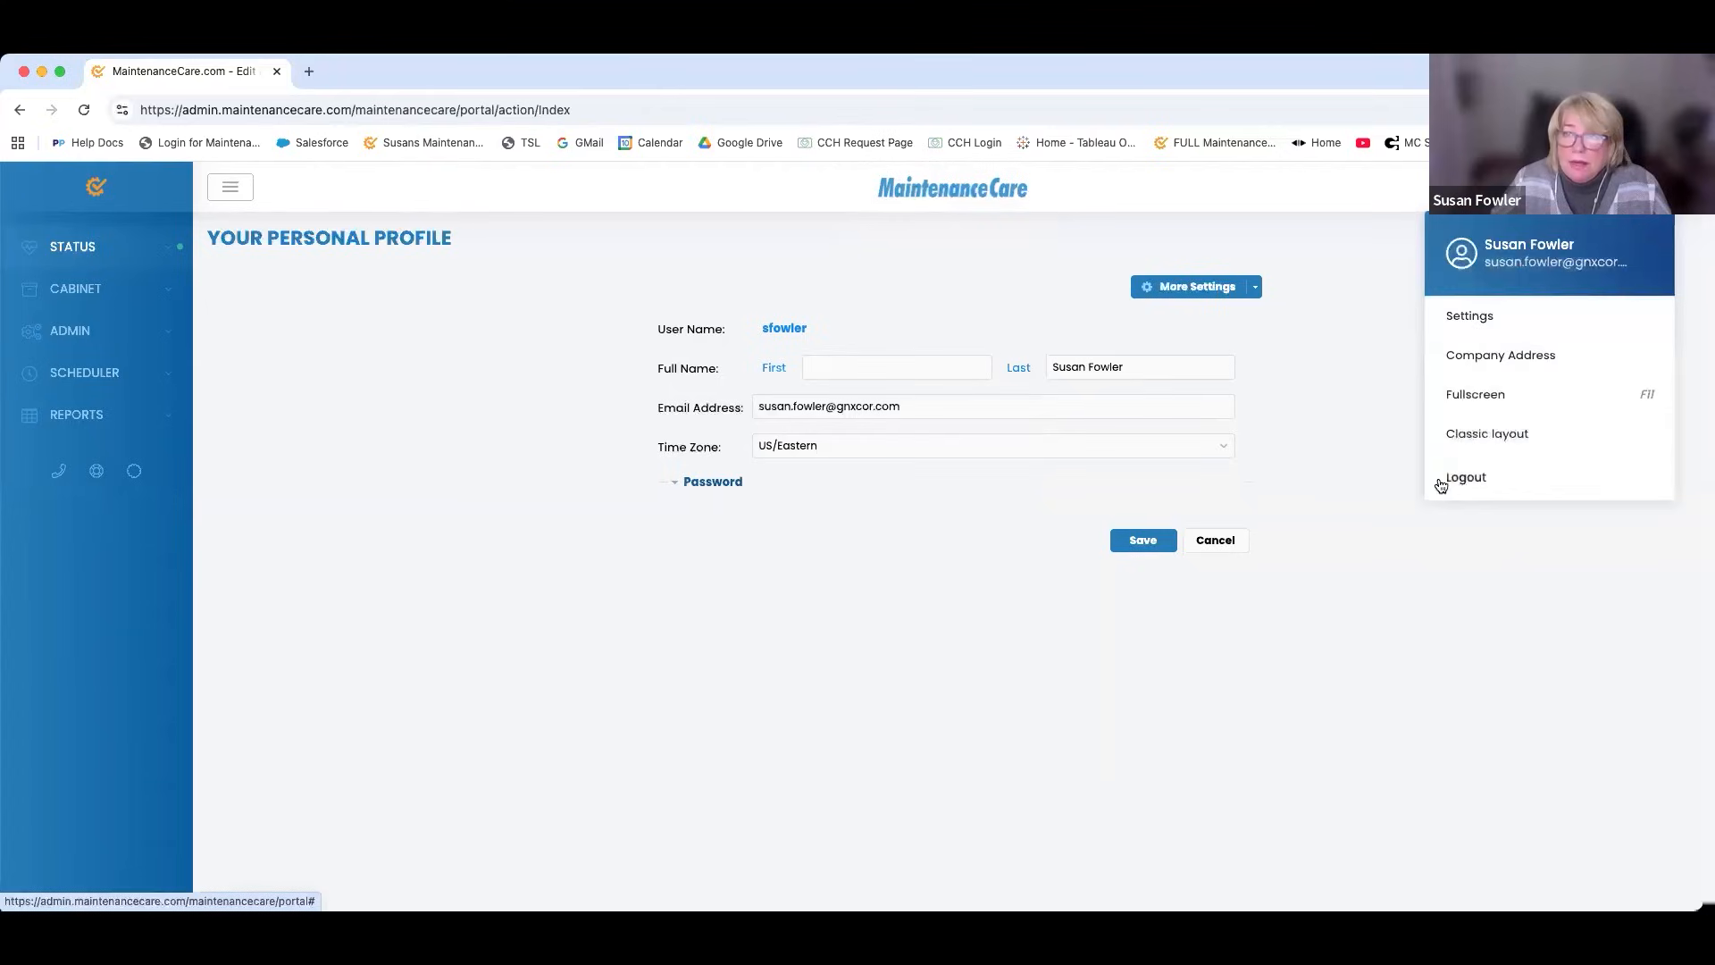
click(1469, 321)
click(1217, 292)
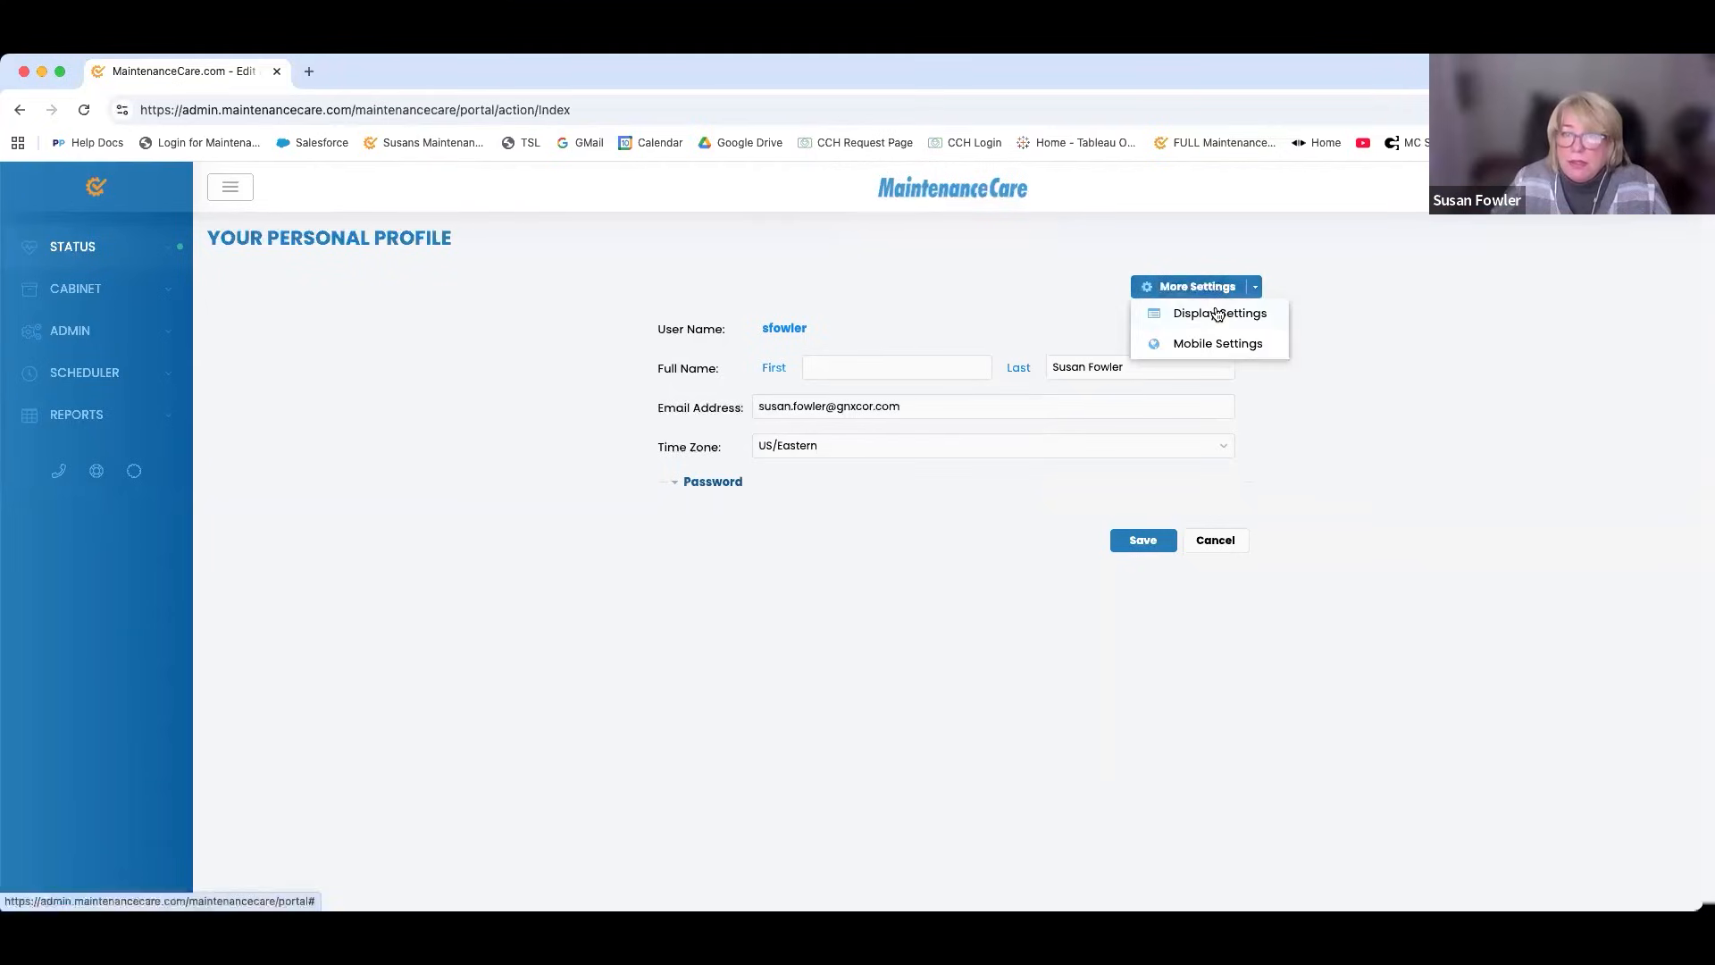
click(1333, 296)
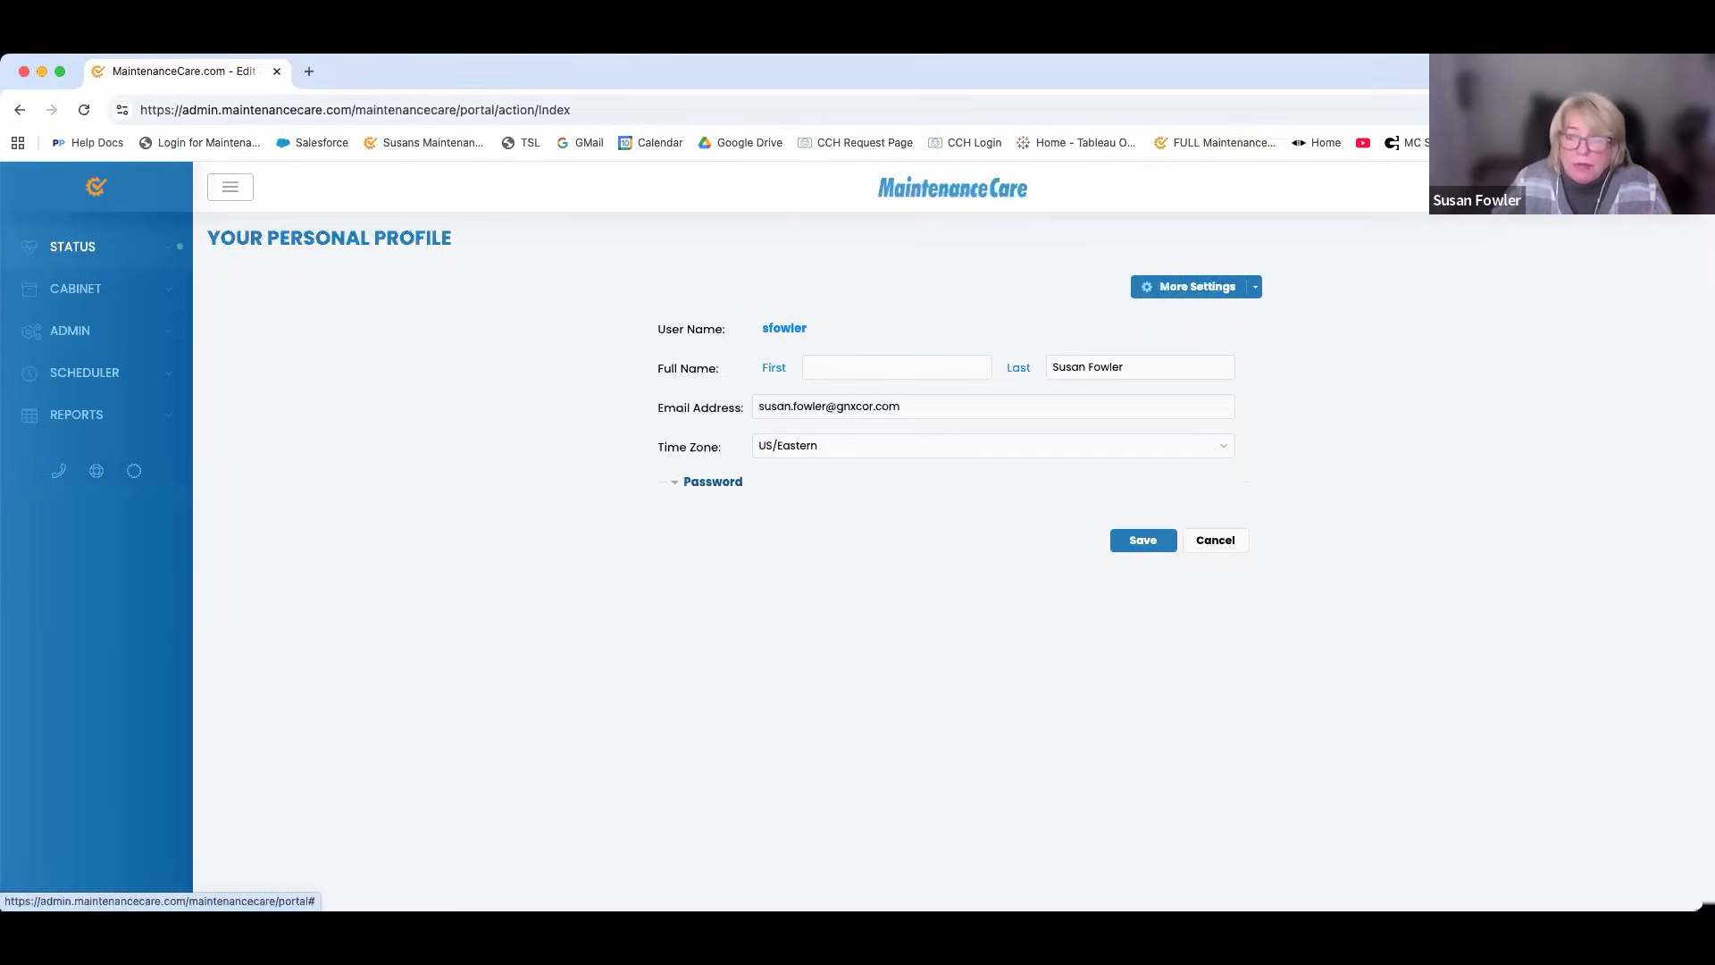
click(1230, 546)
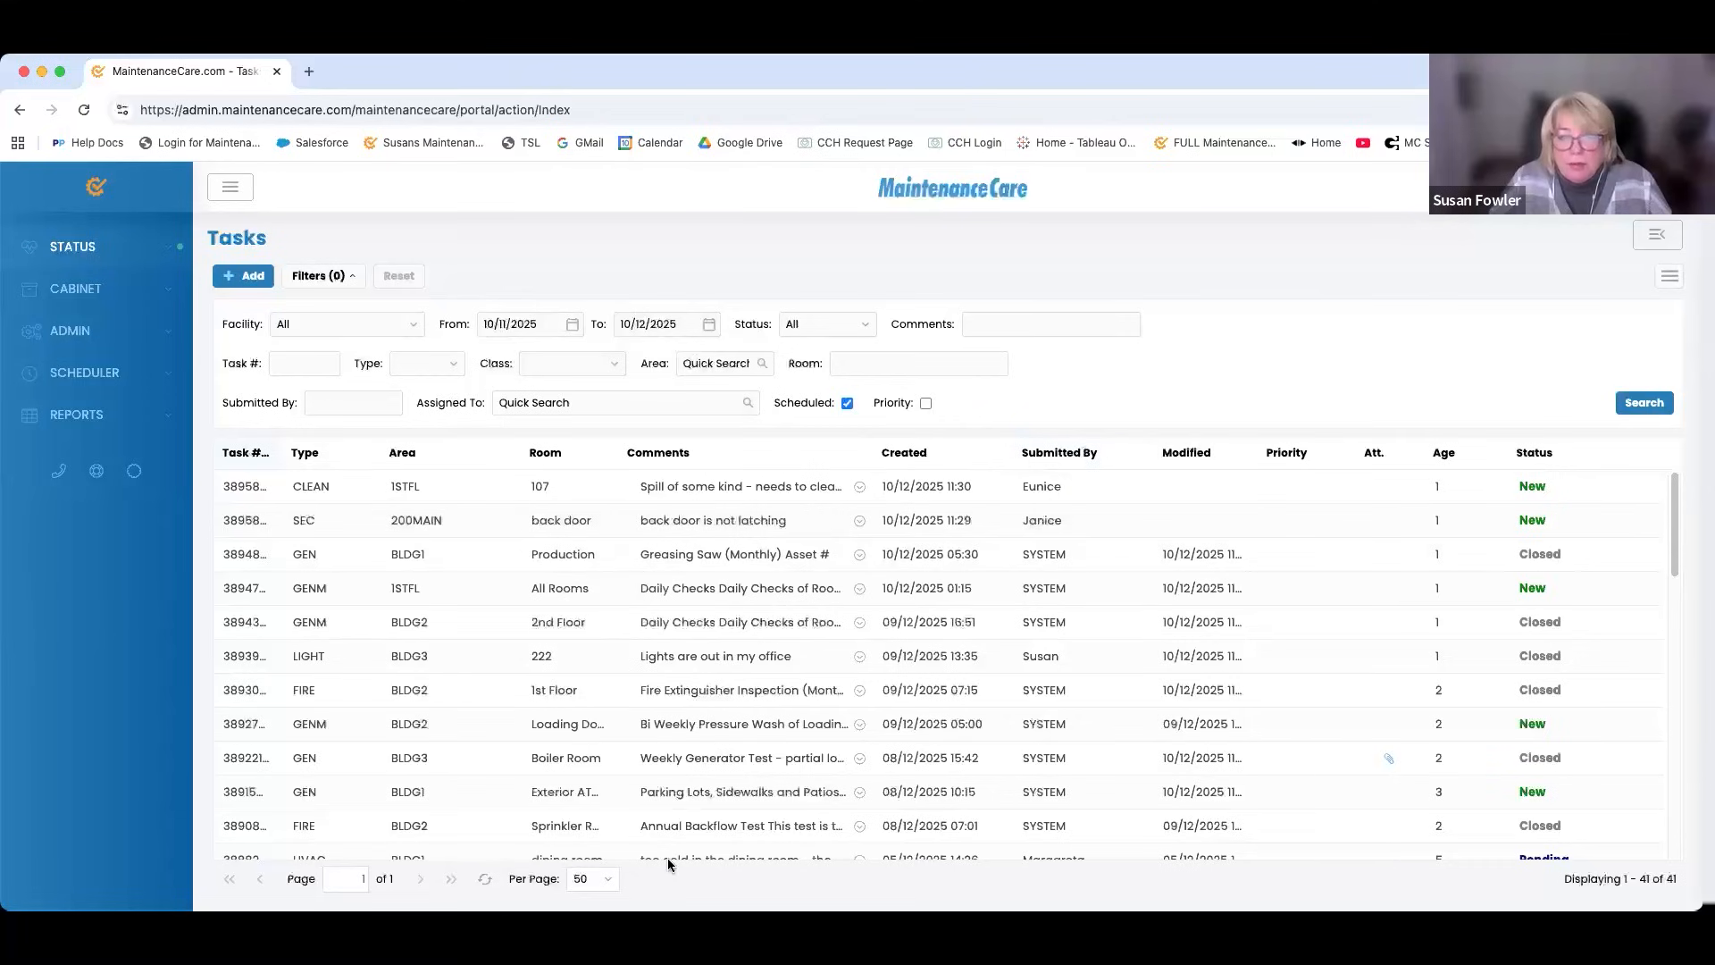
Check the rows-per-page options available for the task list.
click(611, 883)
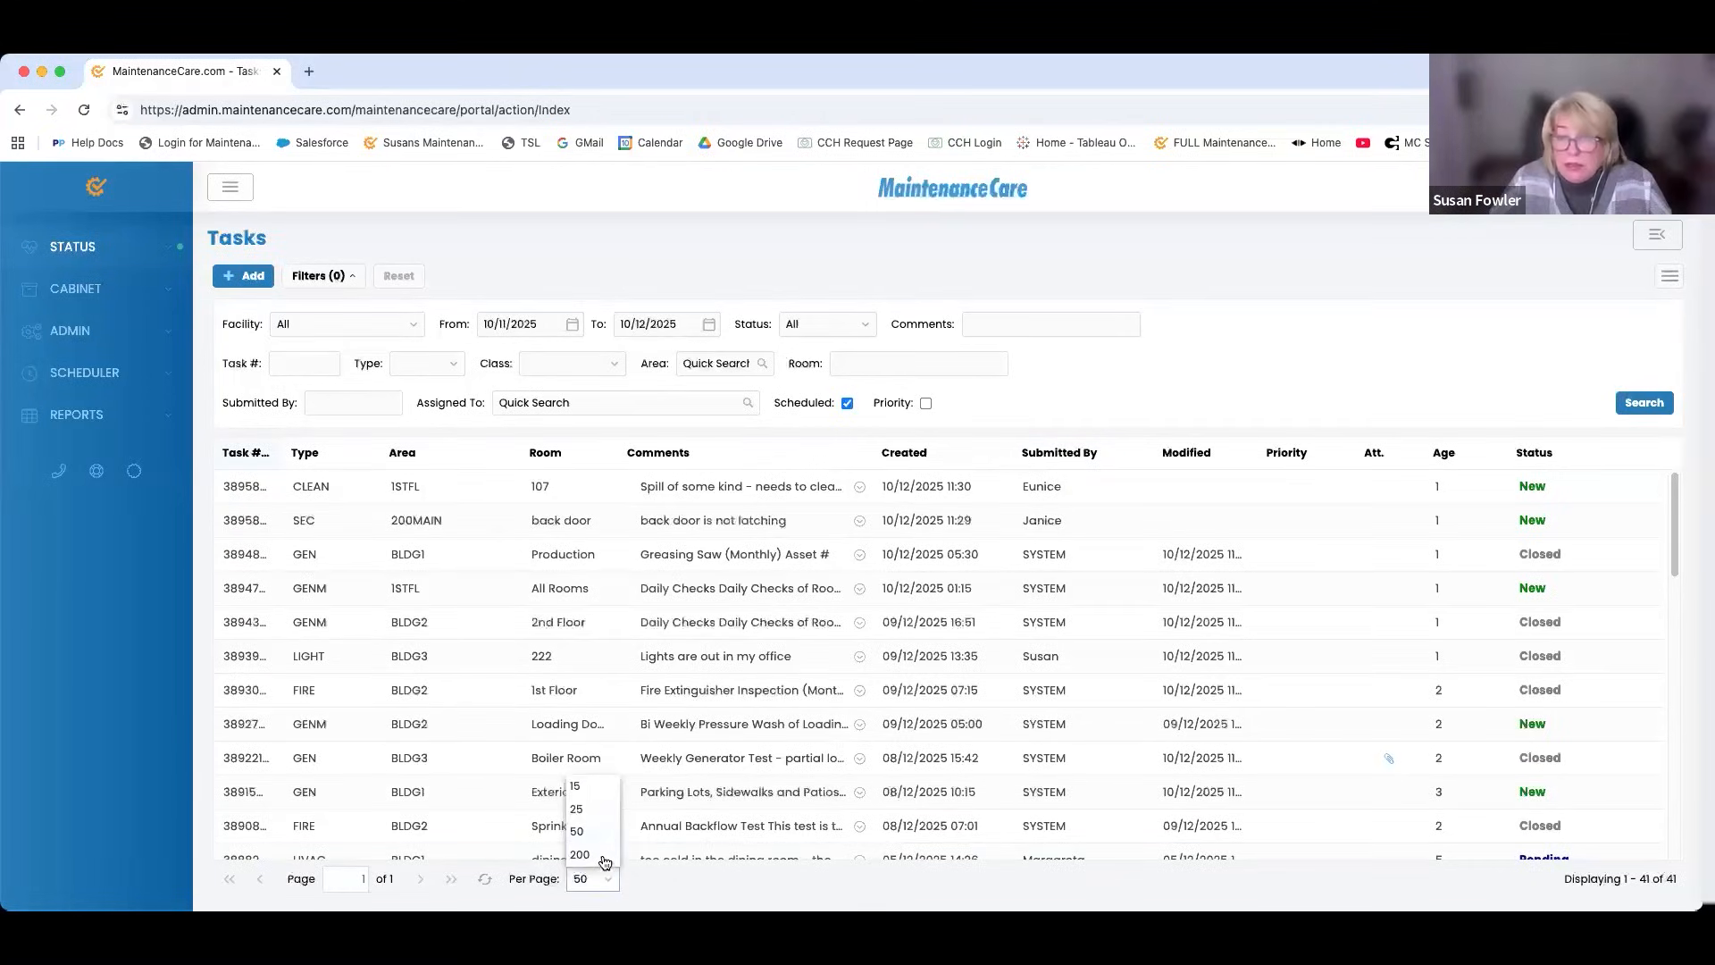
click(665, 874)
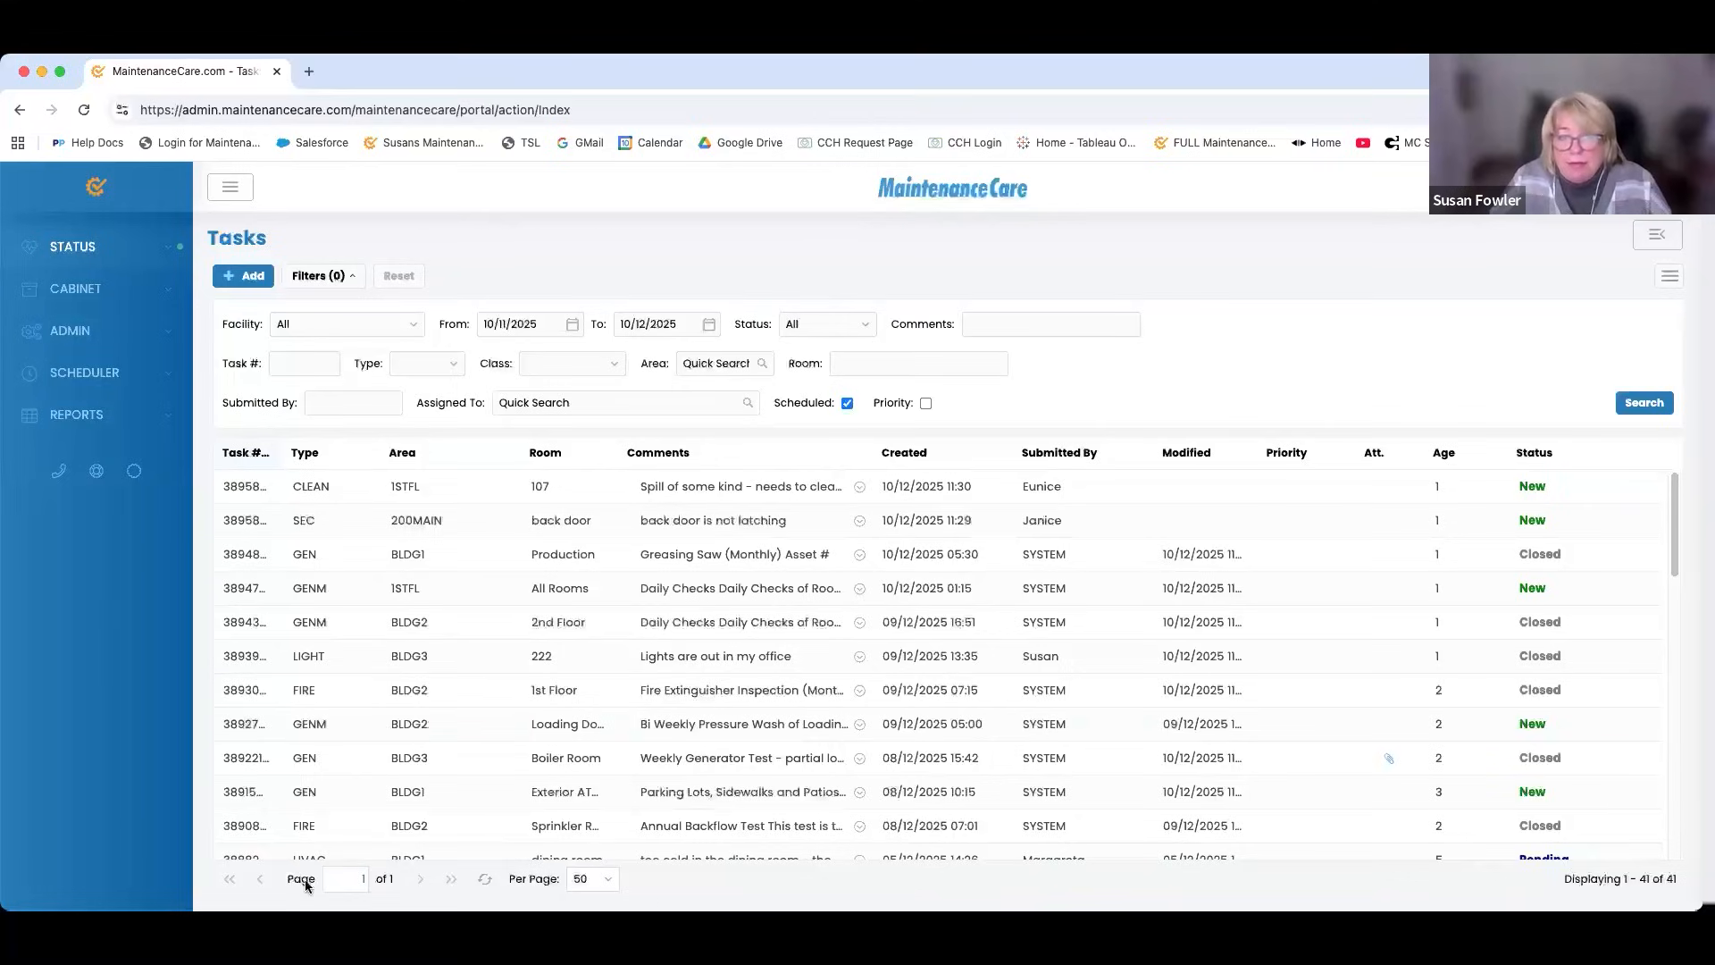
click(611, 884)
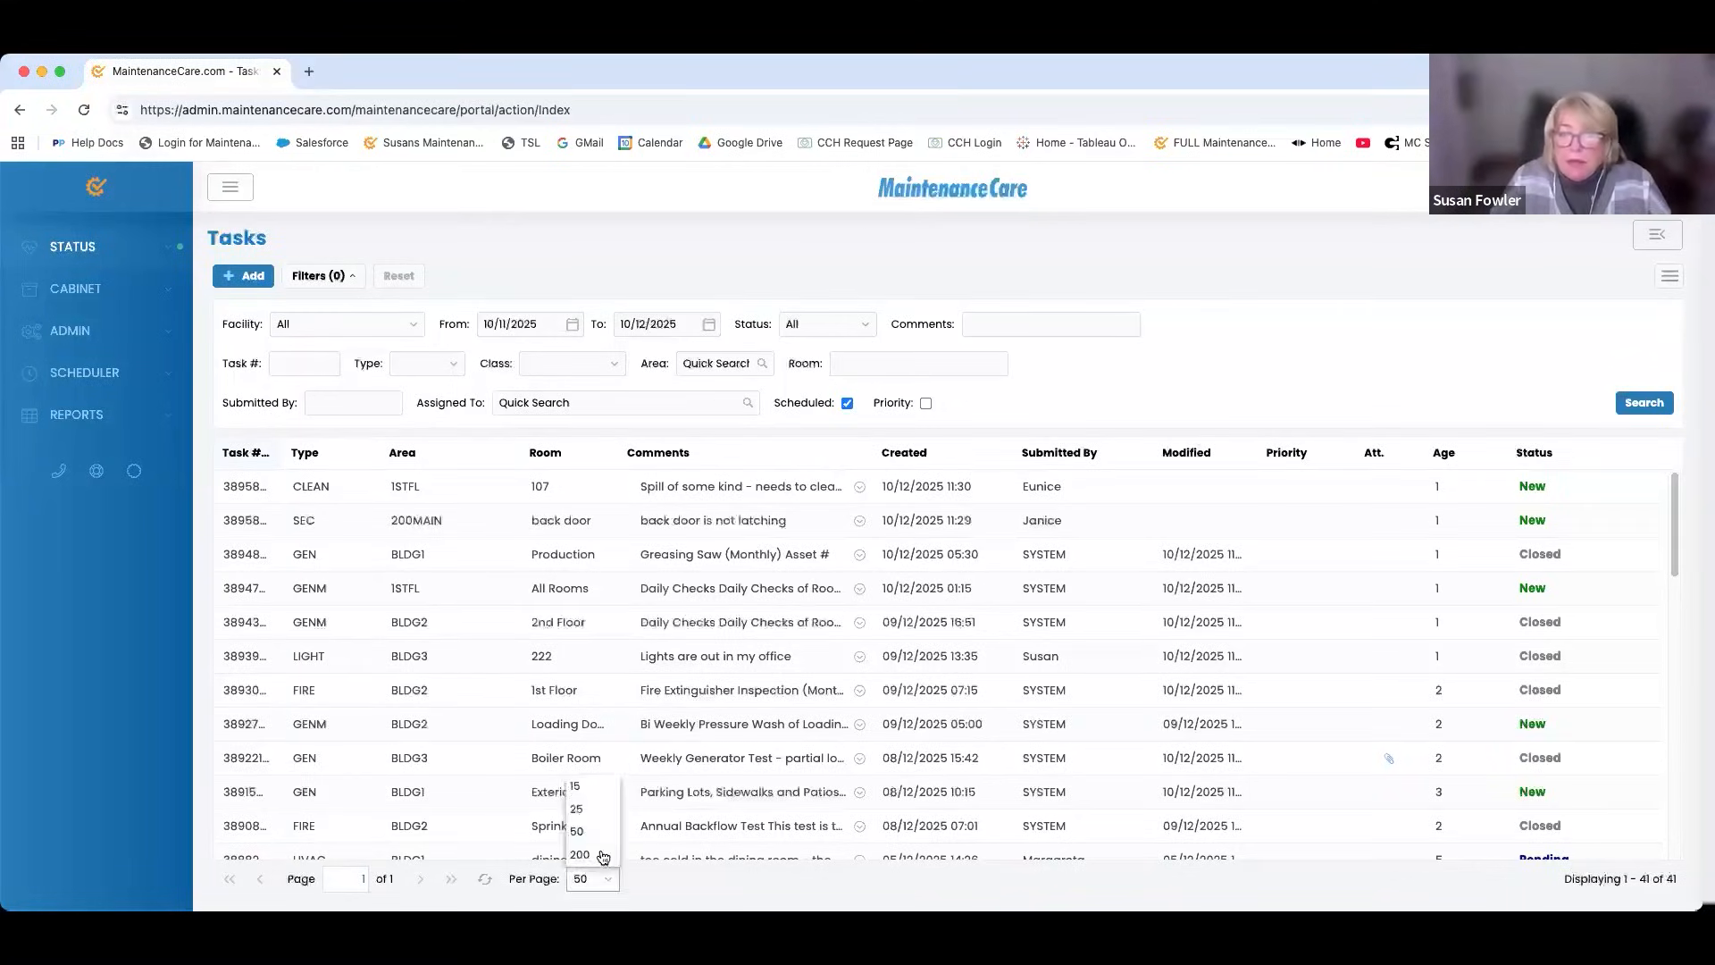
click(676, 887)
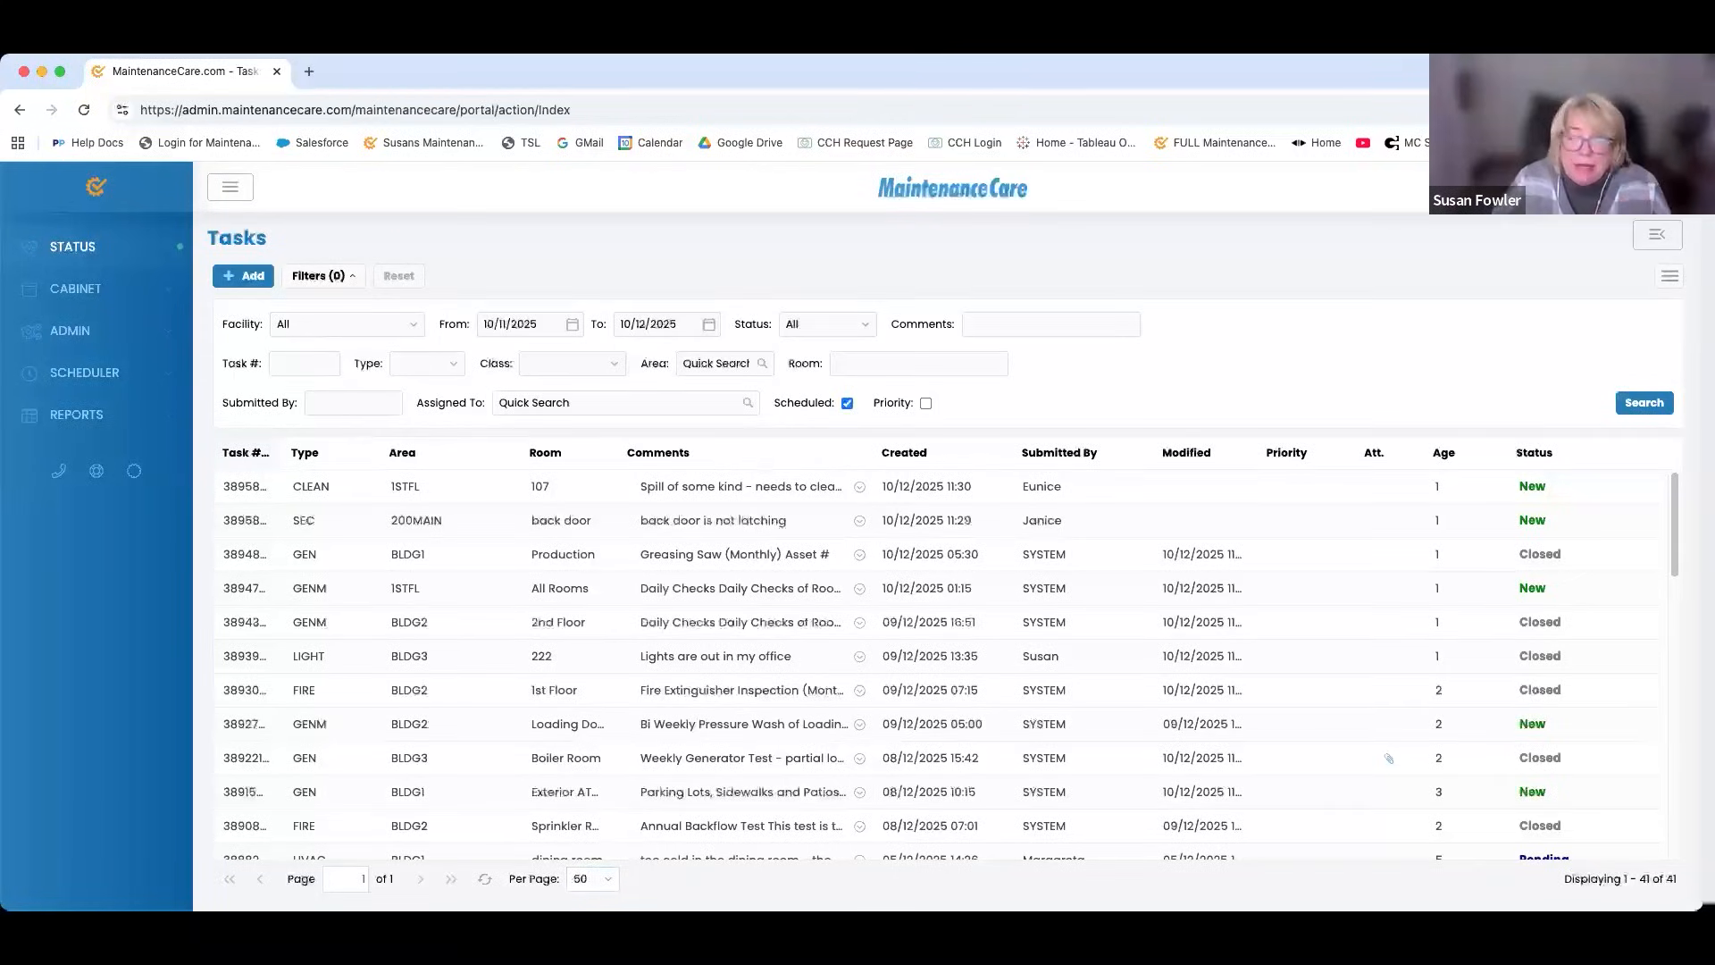
Filter the task list by the Active status and run the search.
click(868, 331)
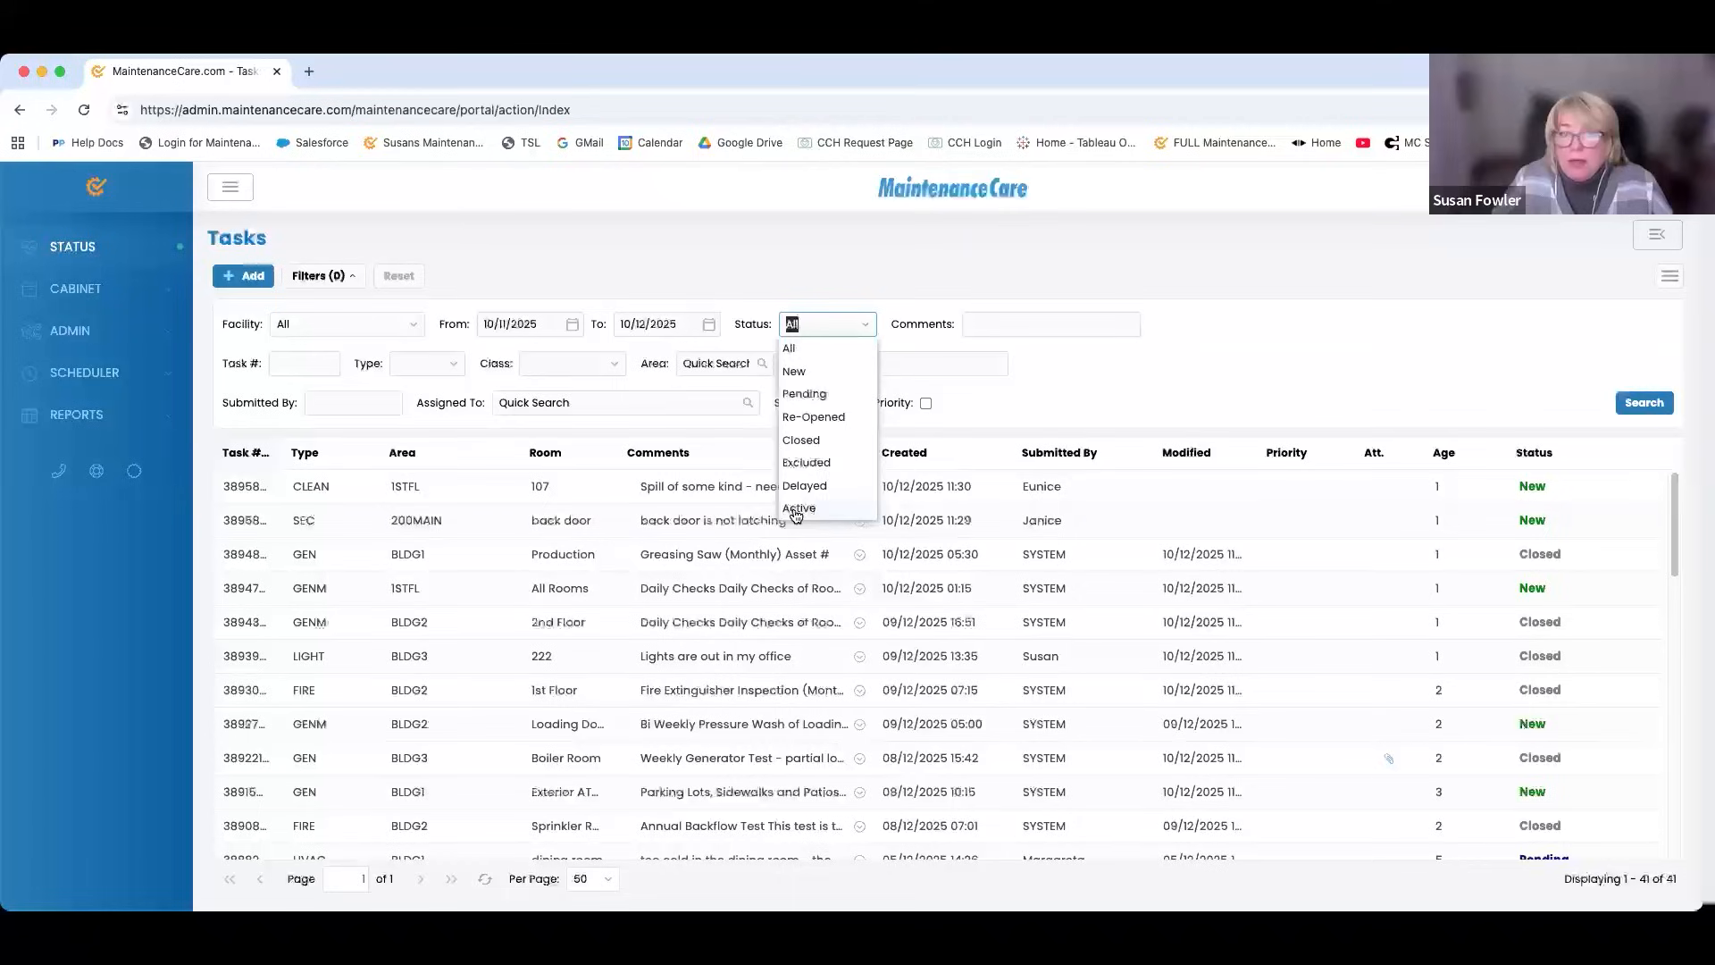
click(796, 508)
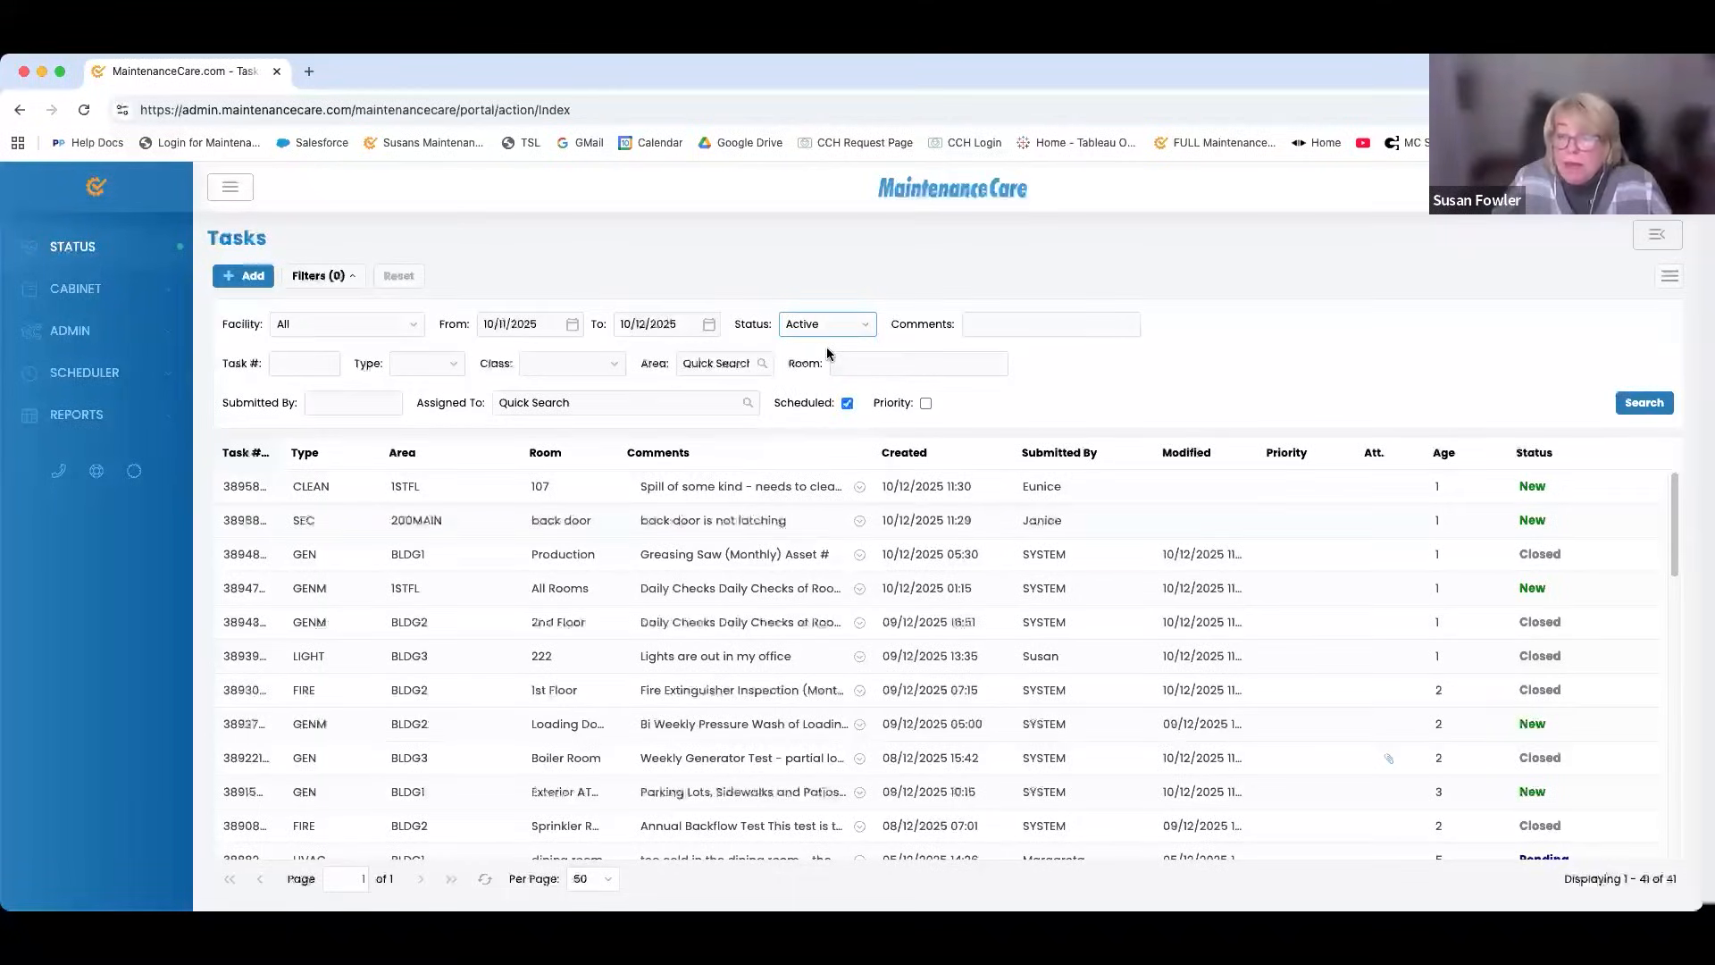
click(1631, 405)
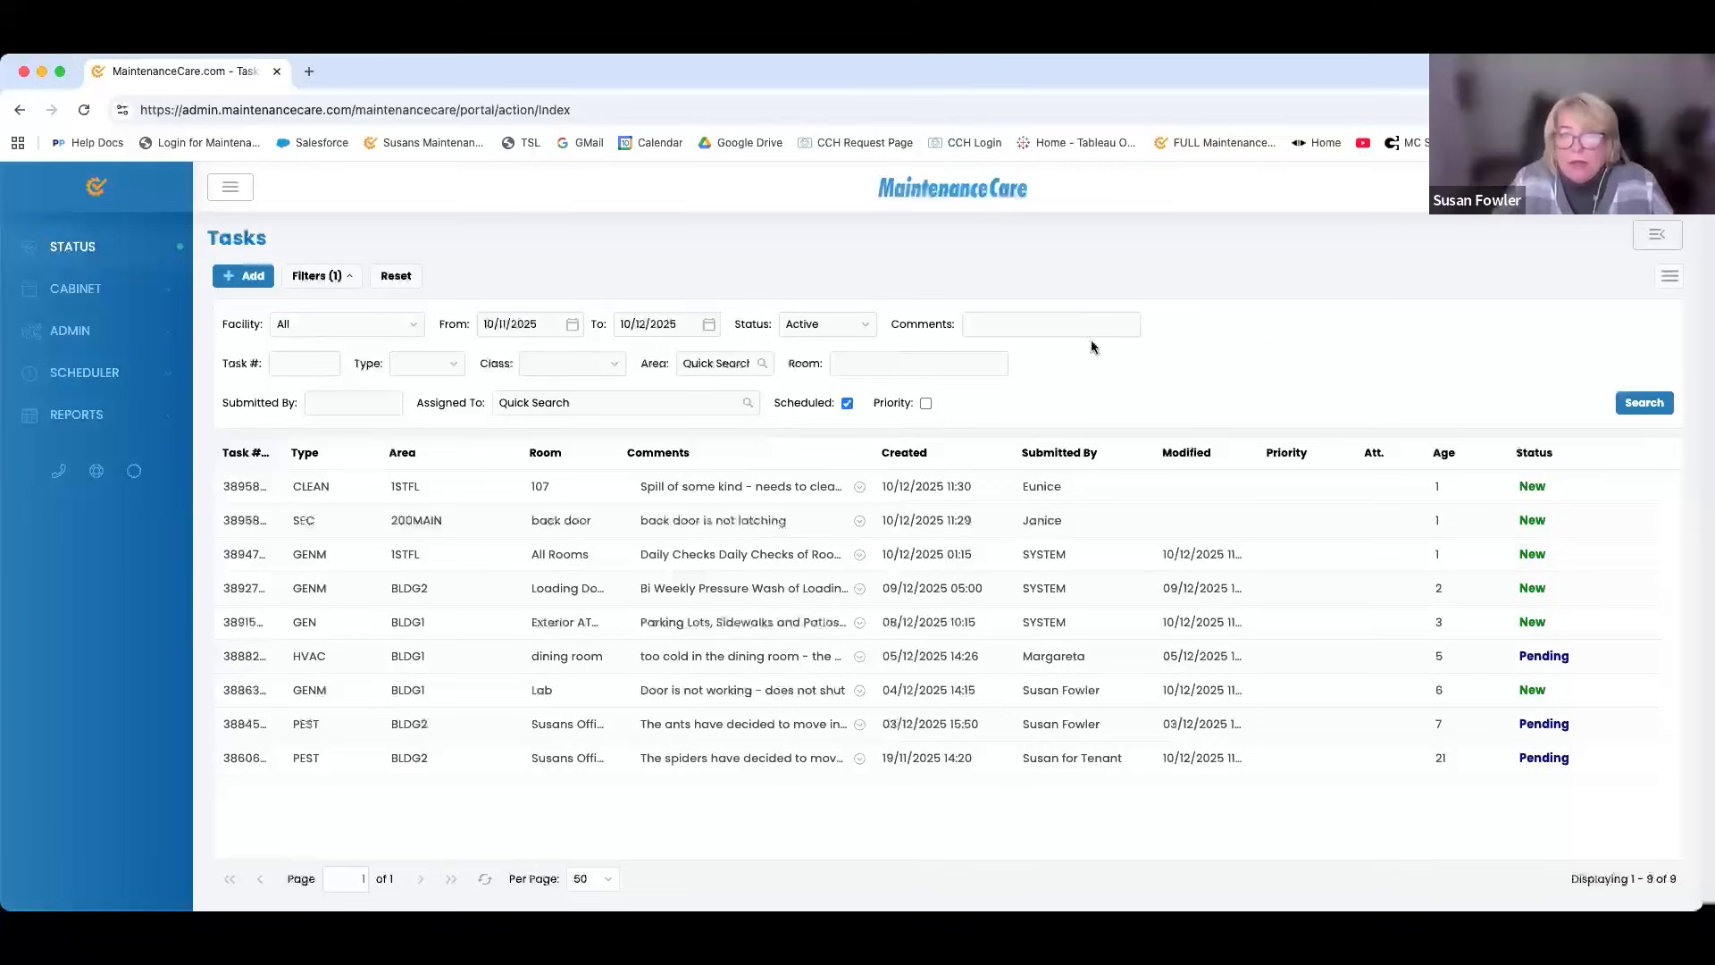
Switch the status filter to Closed and refresh the task list.
click(868, 322)
click(800, 447)
click(1648, 409)
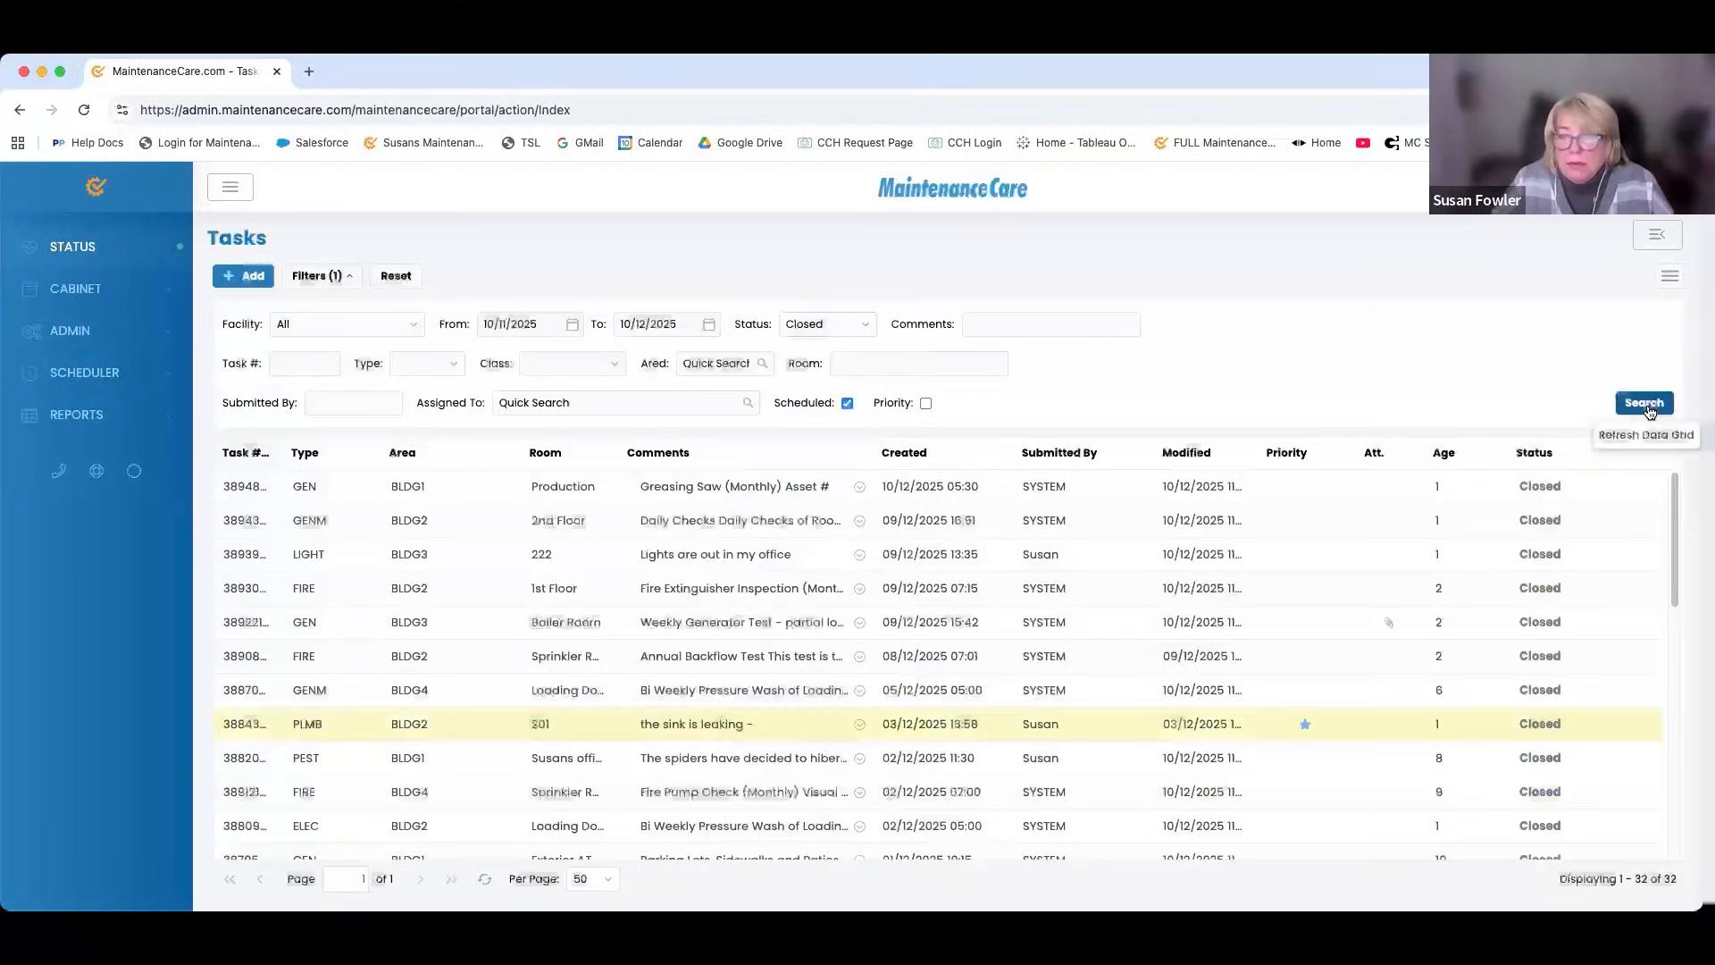
Change the status filter back to Active for the task list.
click(863, 325)
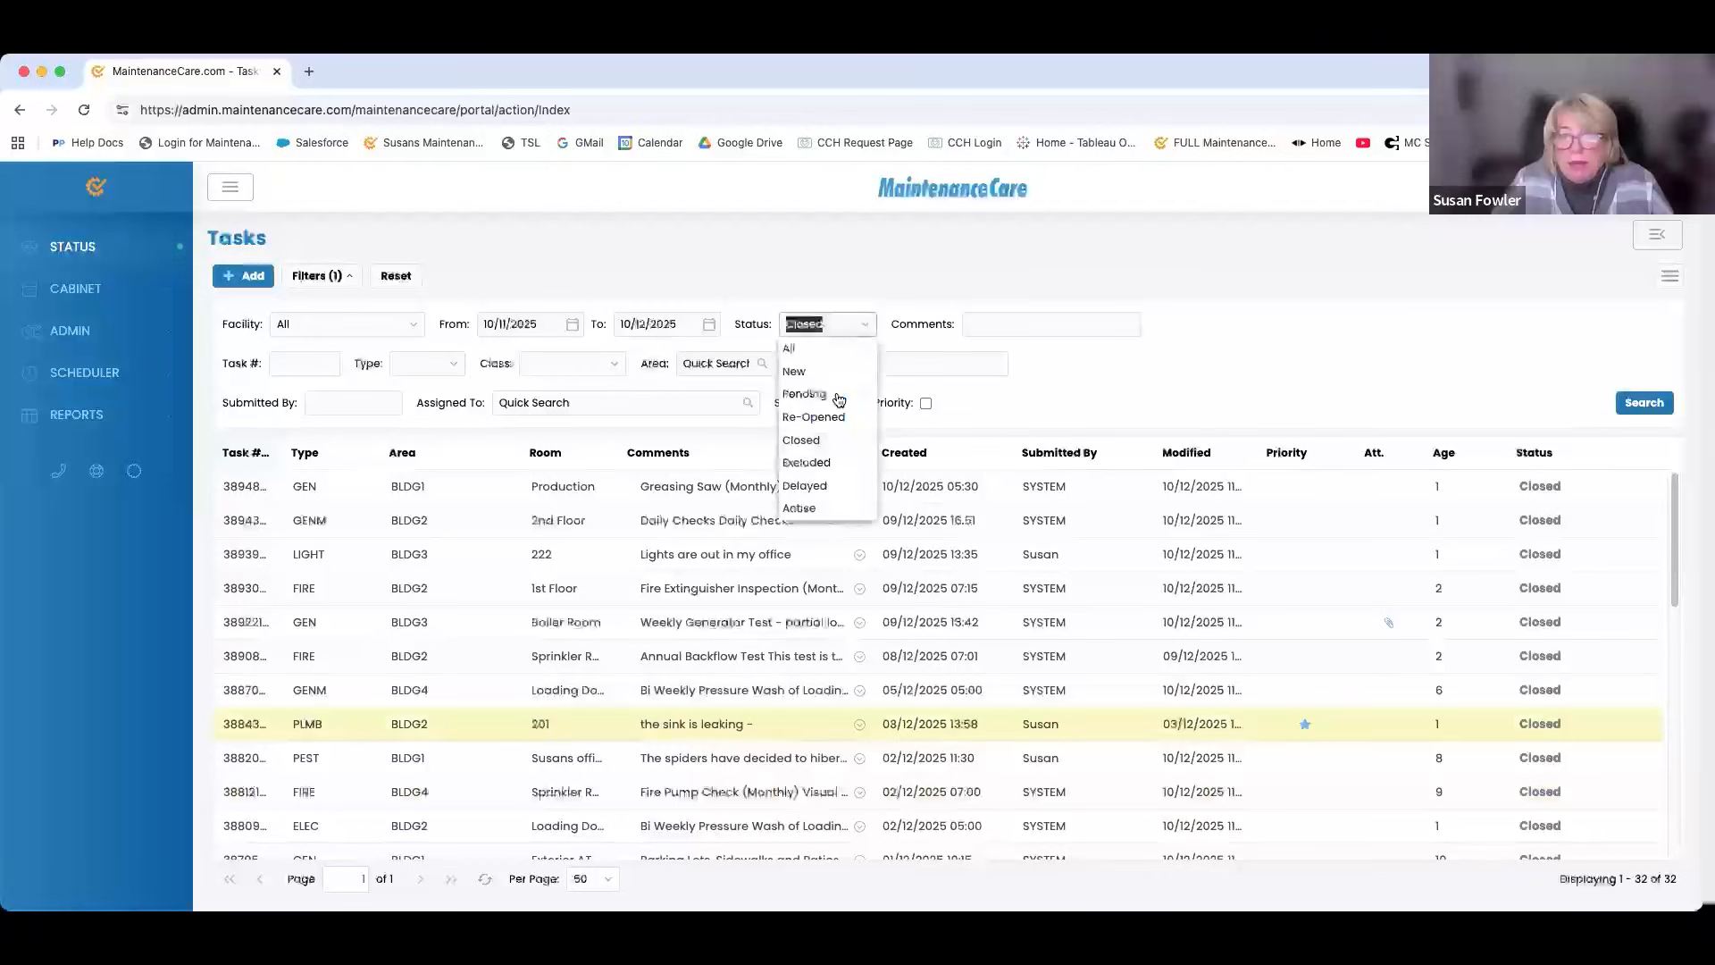
click(863, 326)
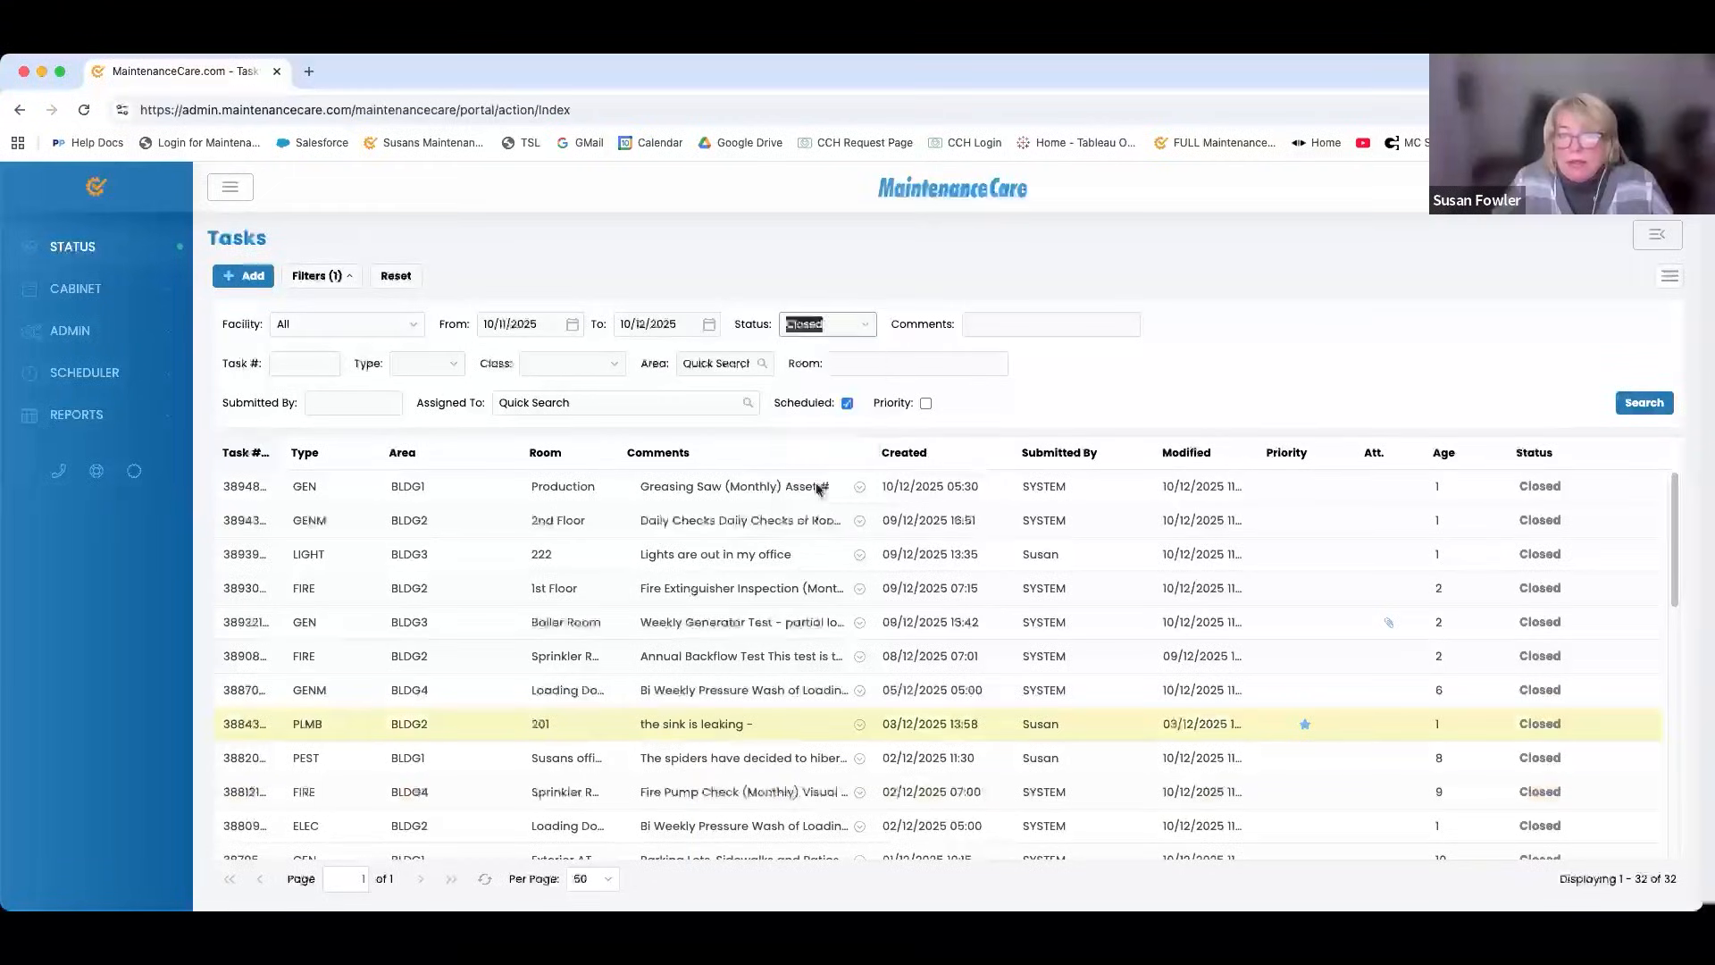
click(862, 326)
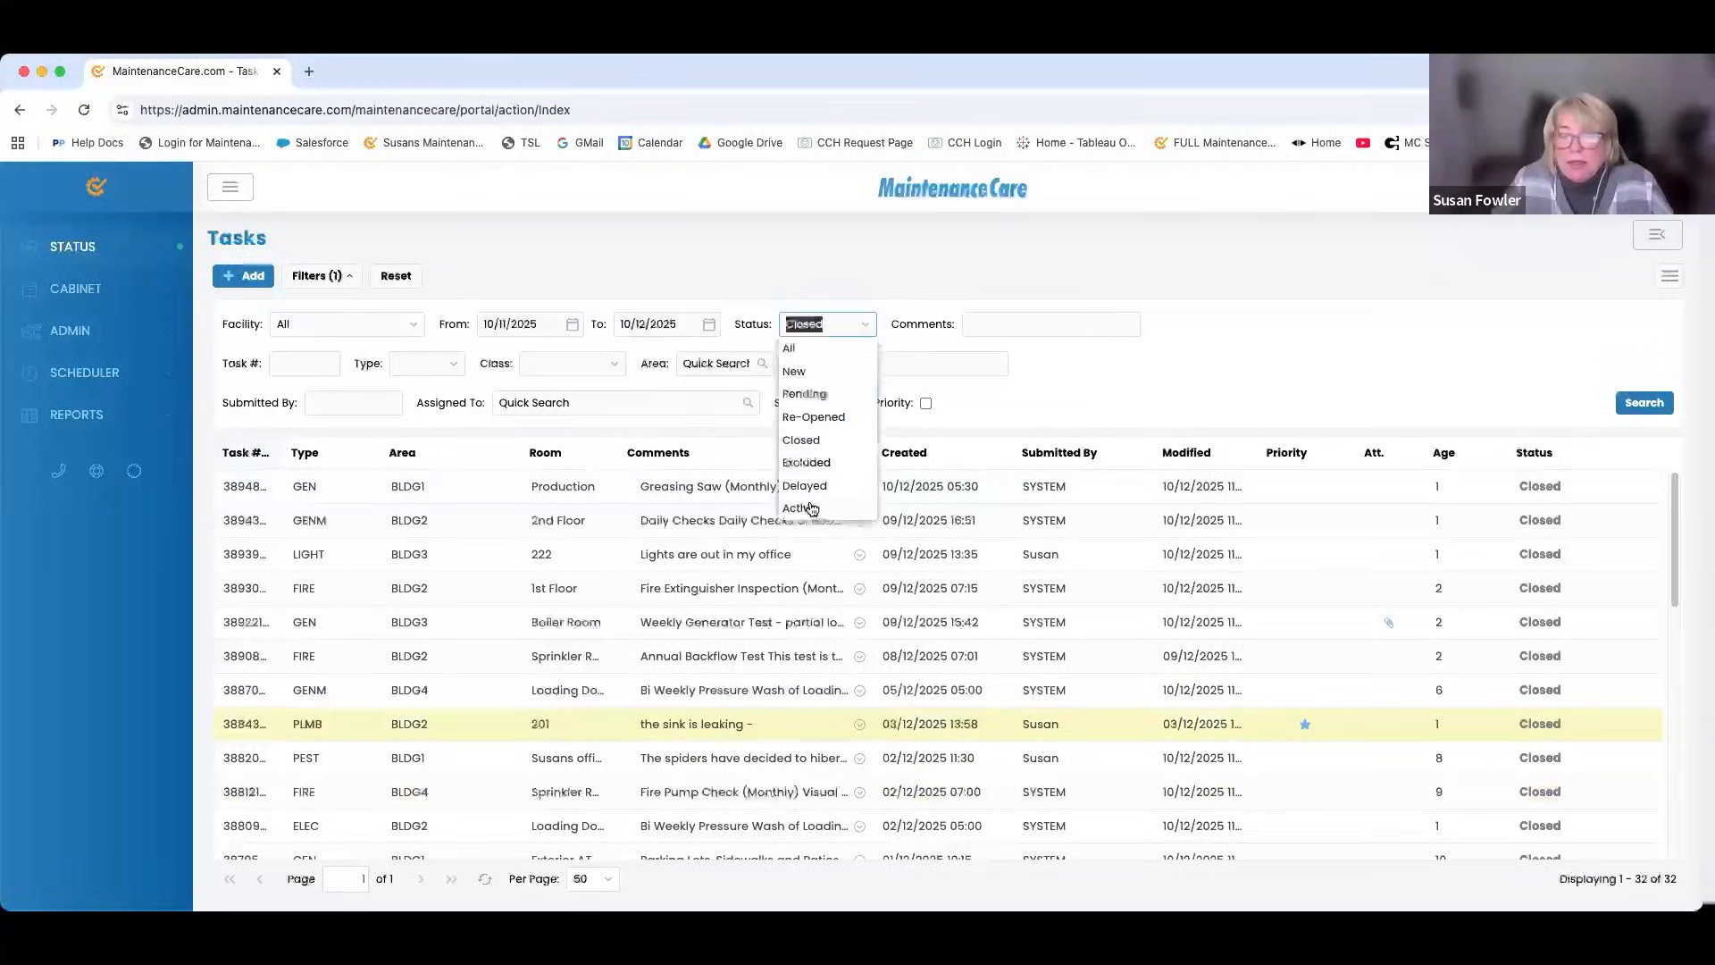
click(816, 514)
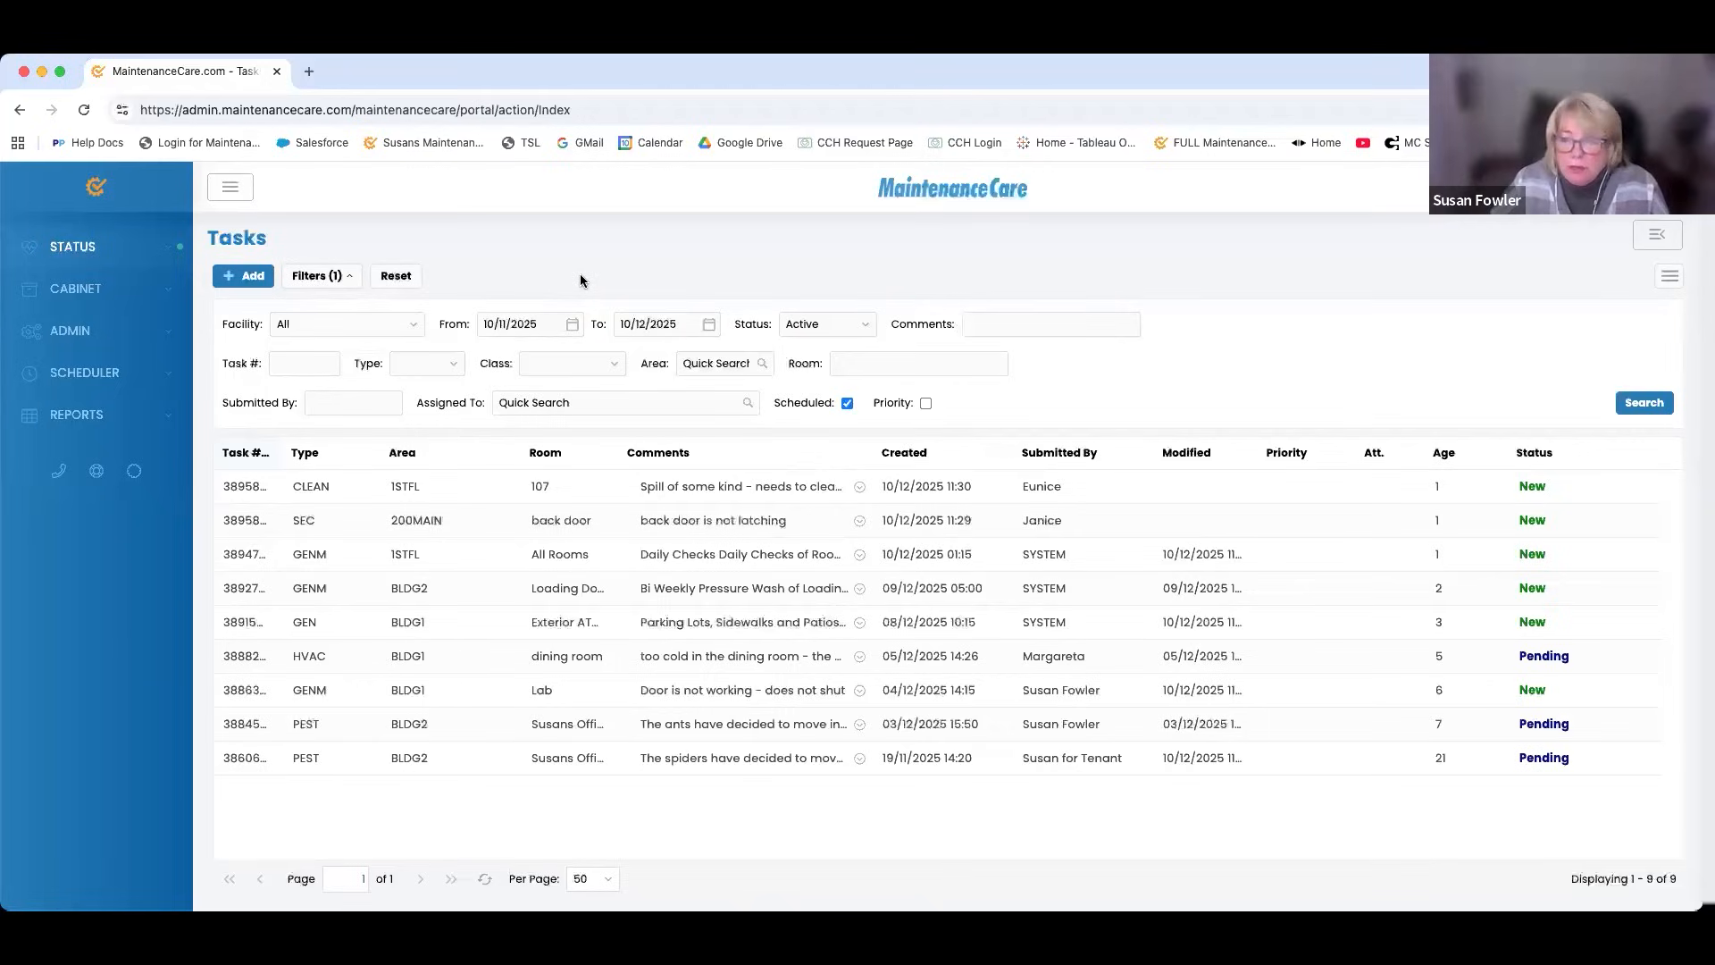
click(1662, 187)
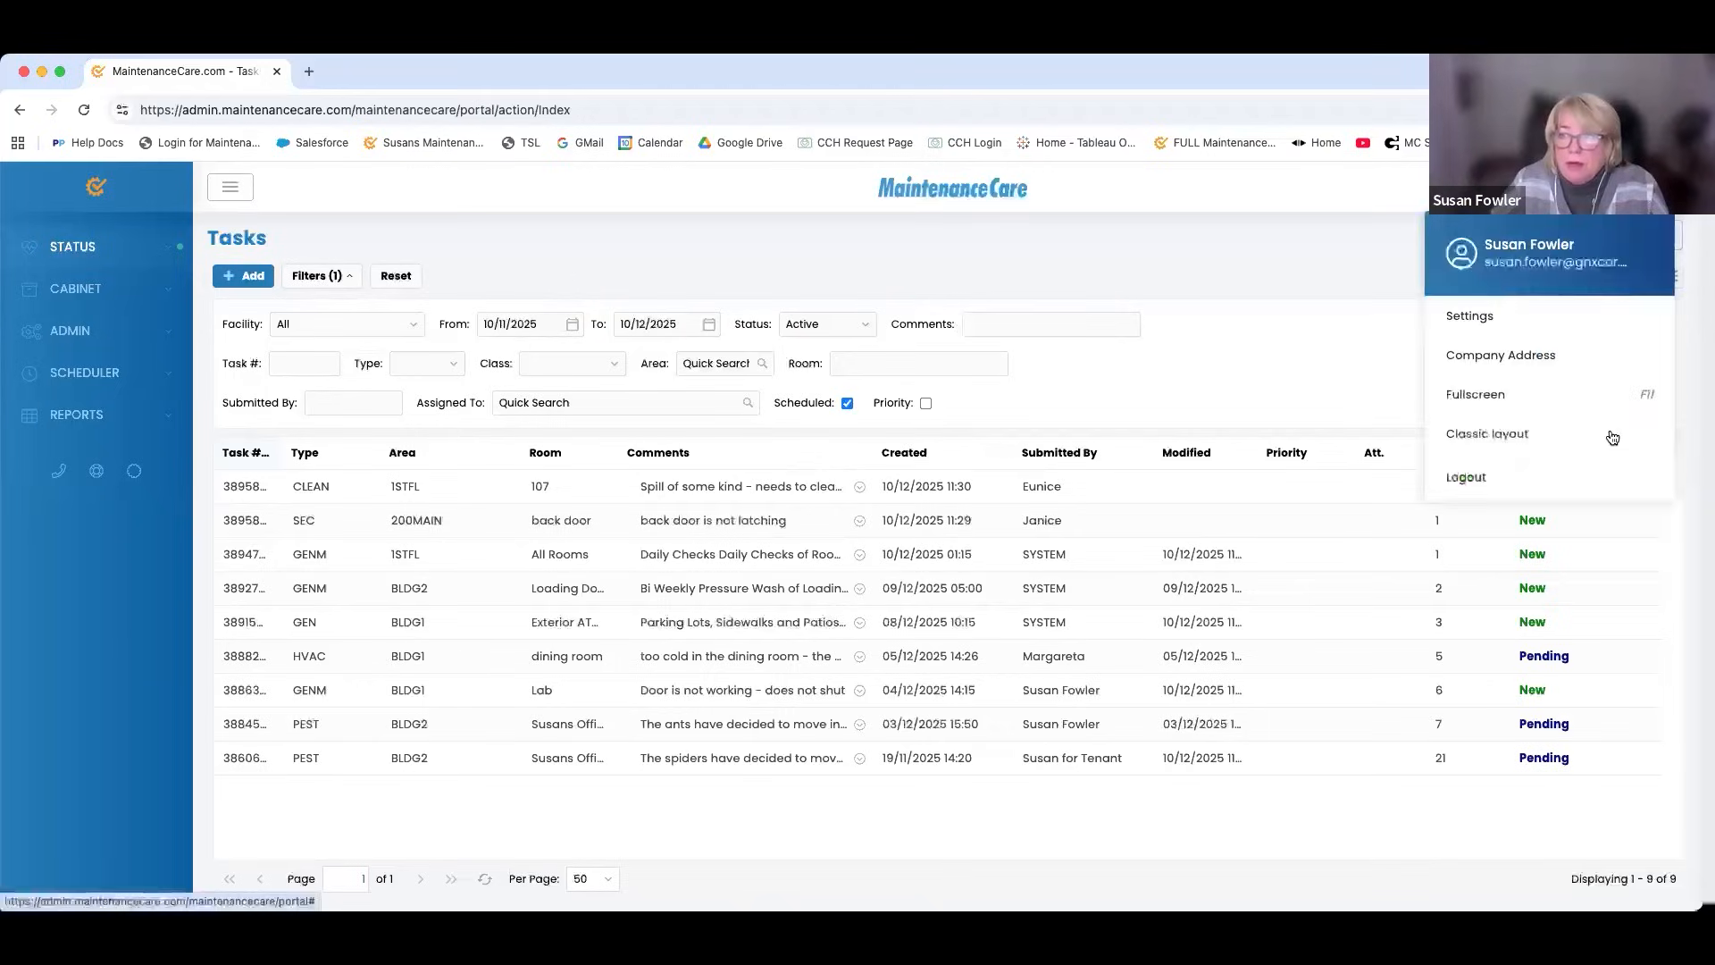
click(1245, 324)
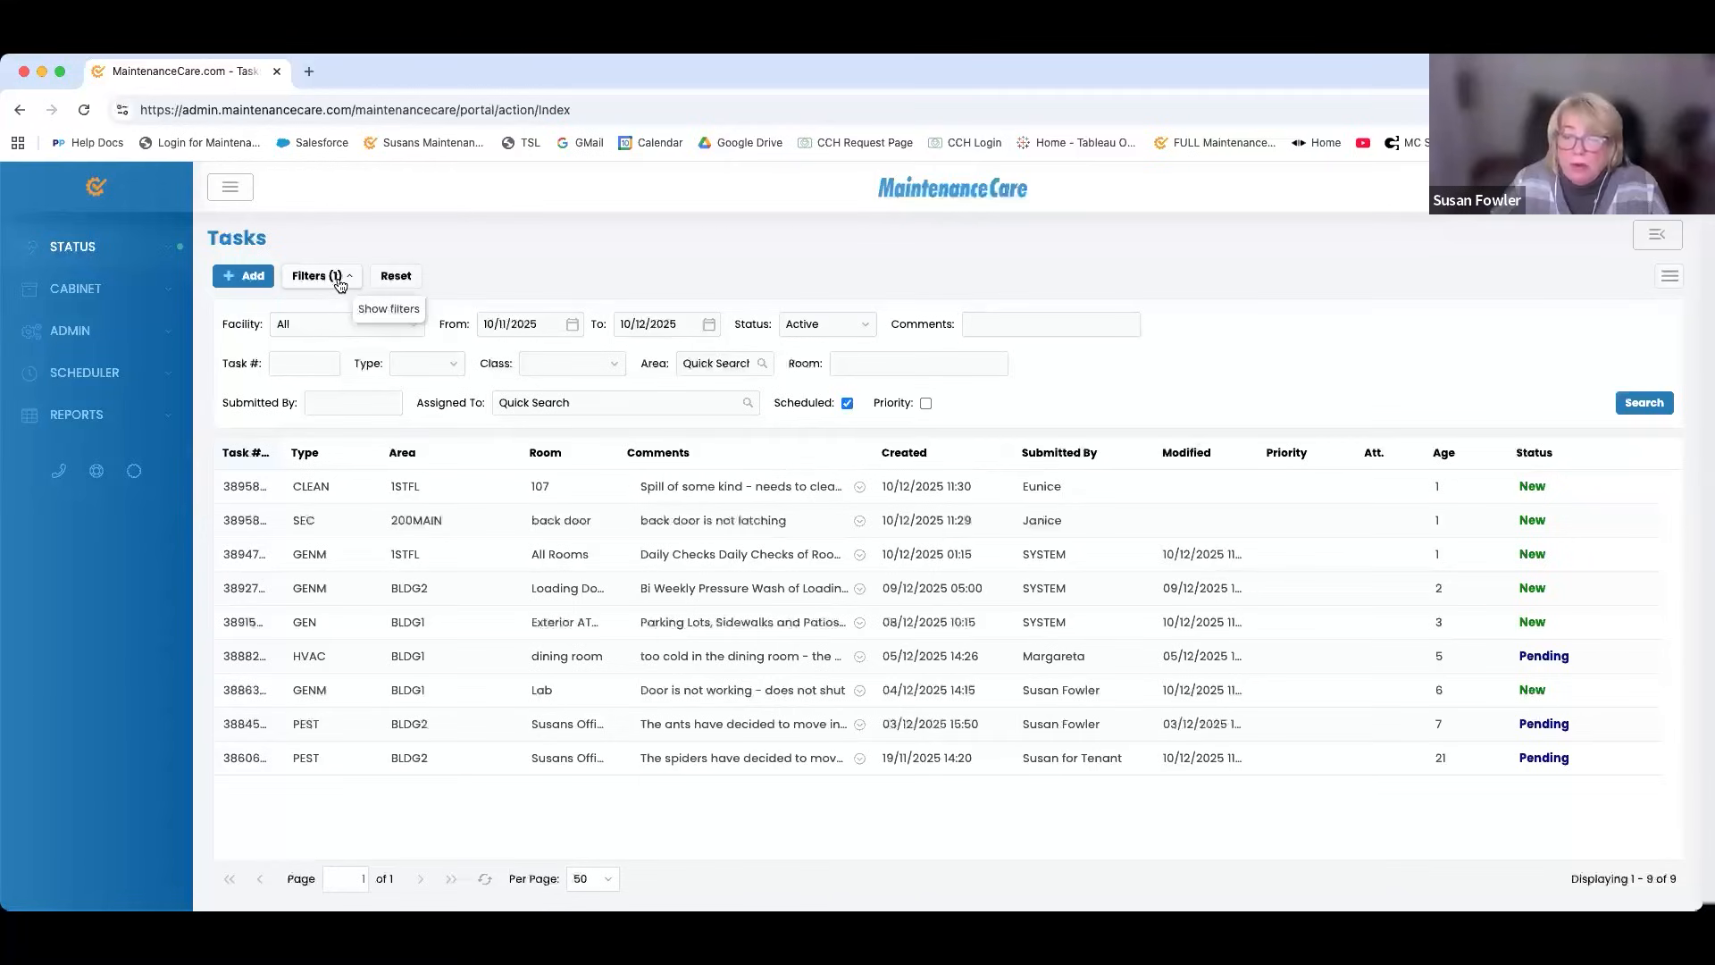
Reset the task filters and look through the full task list.
click(386, 280)
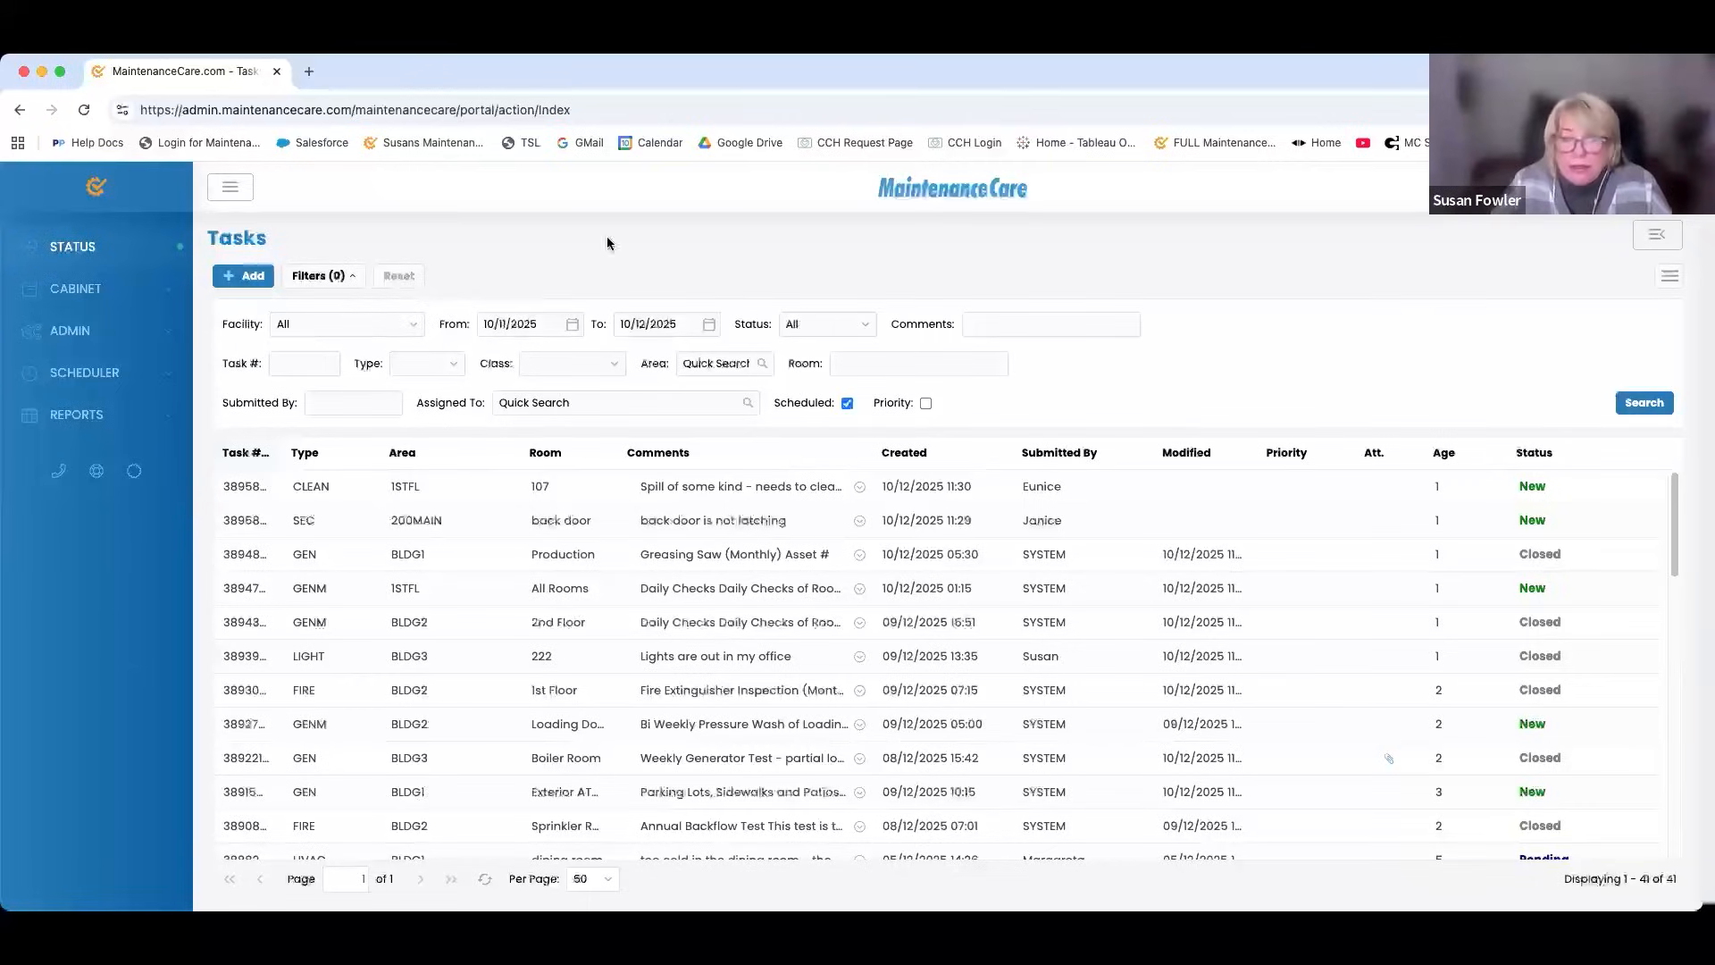
scroll(736, 786, down, 10)
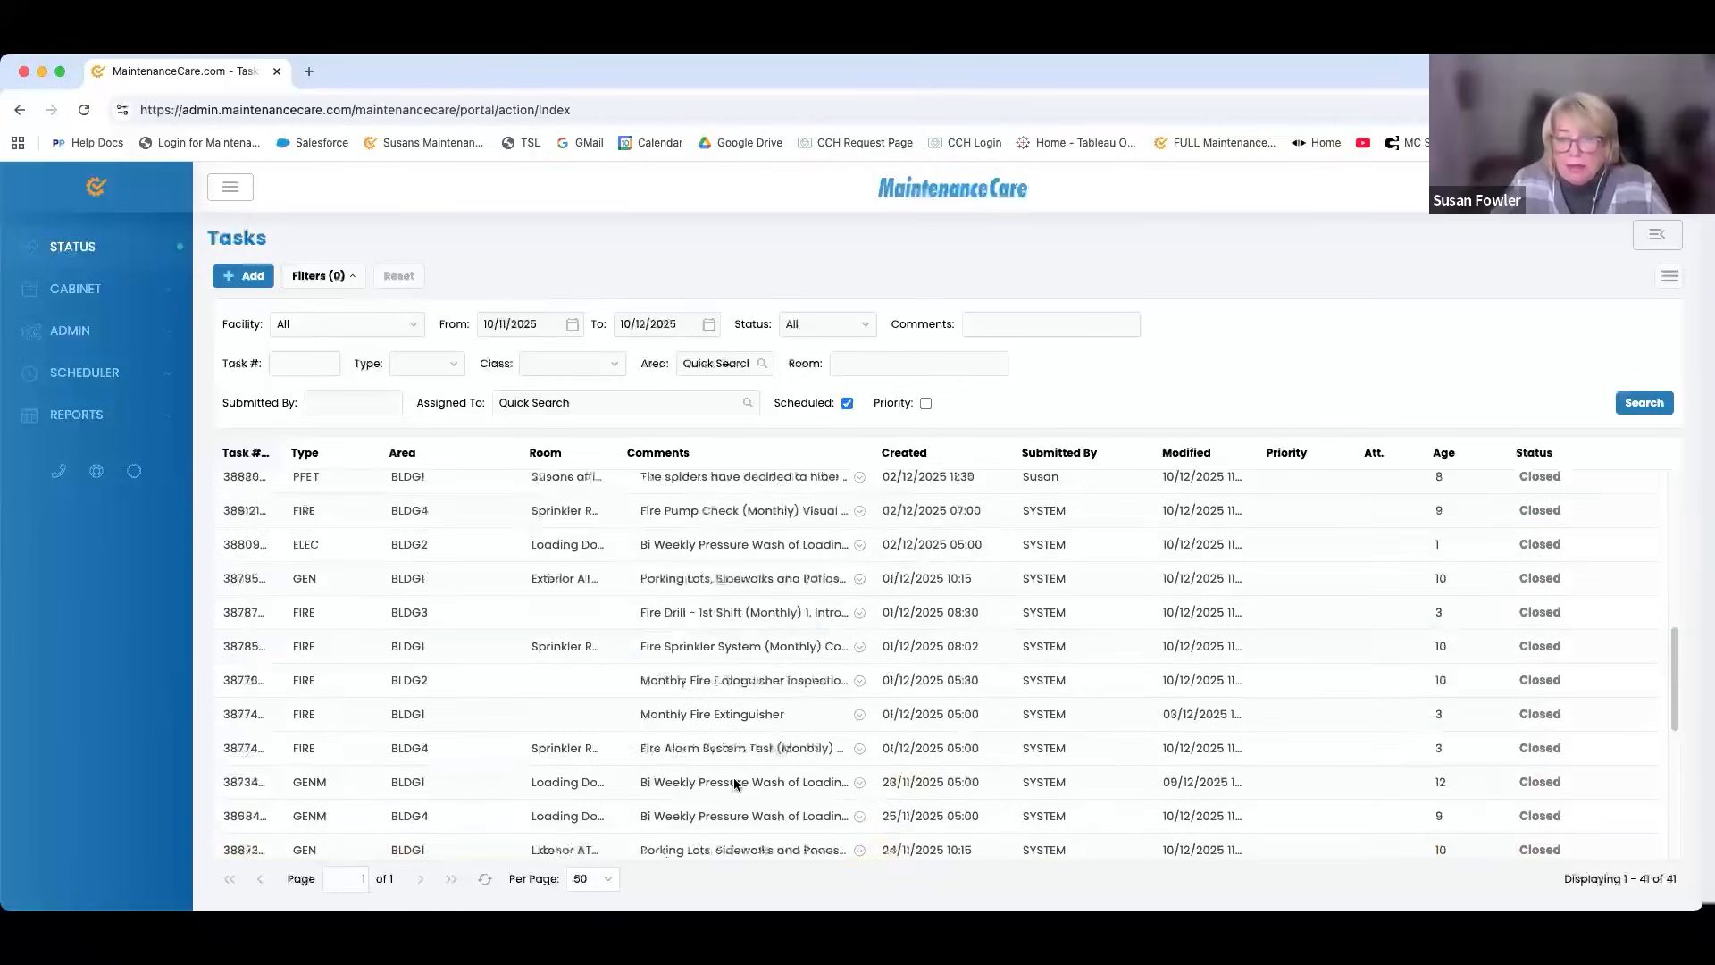
scroll(732, 782, up, 10)
scroll(732, 784, down, 5)
scroll(732, 786, up, 5)
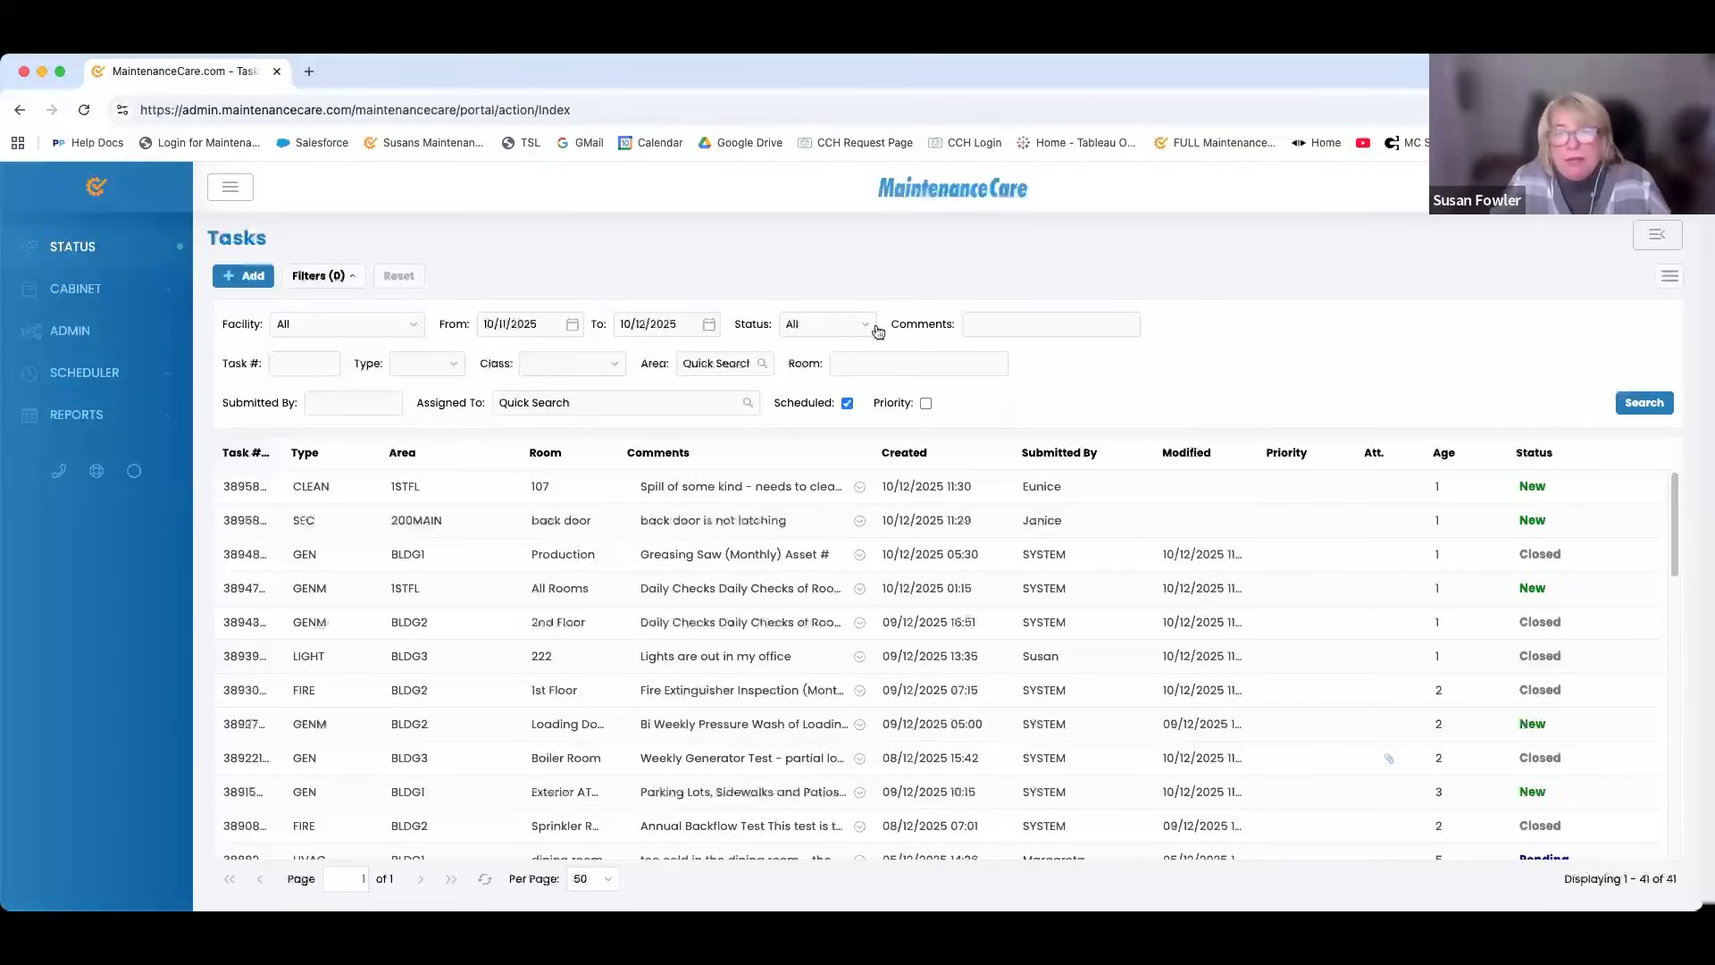
Filter the task list to show only tasks with the Active status.
click(847, 324)
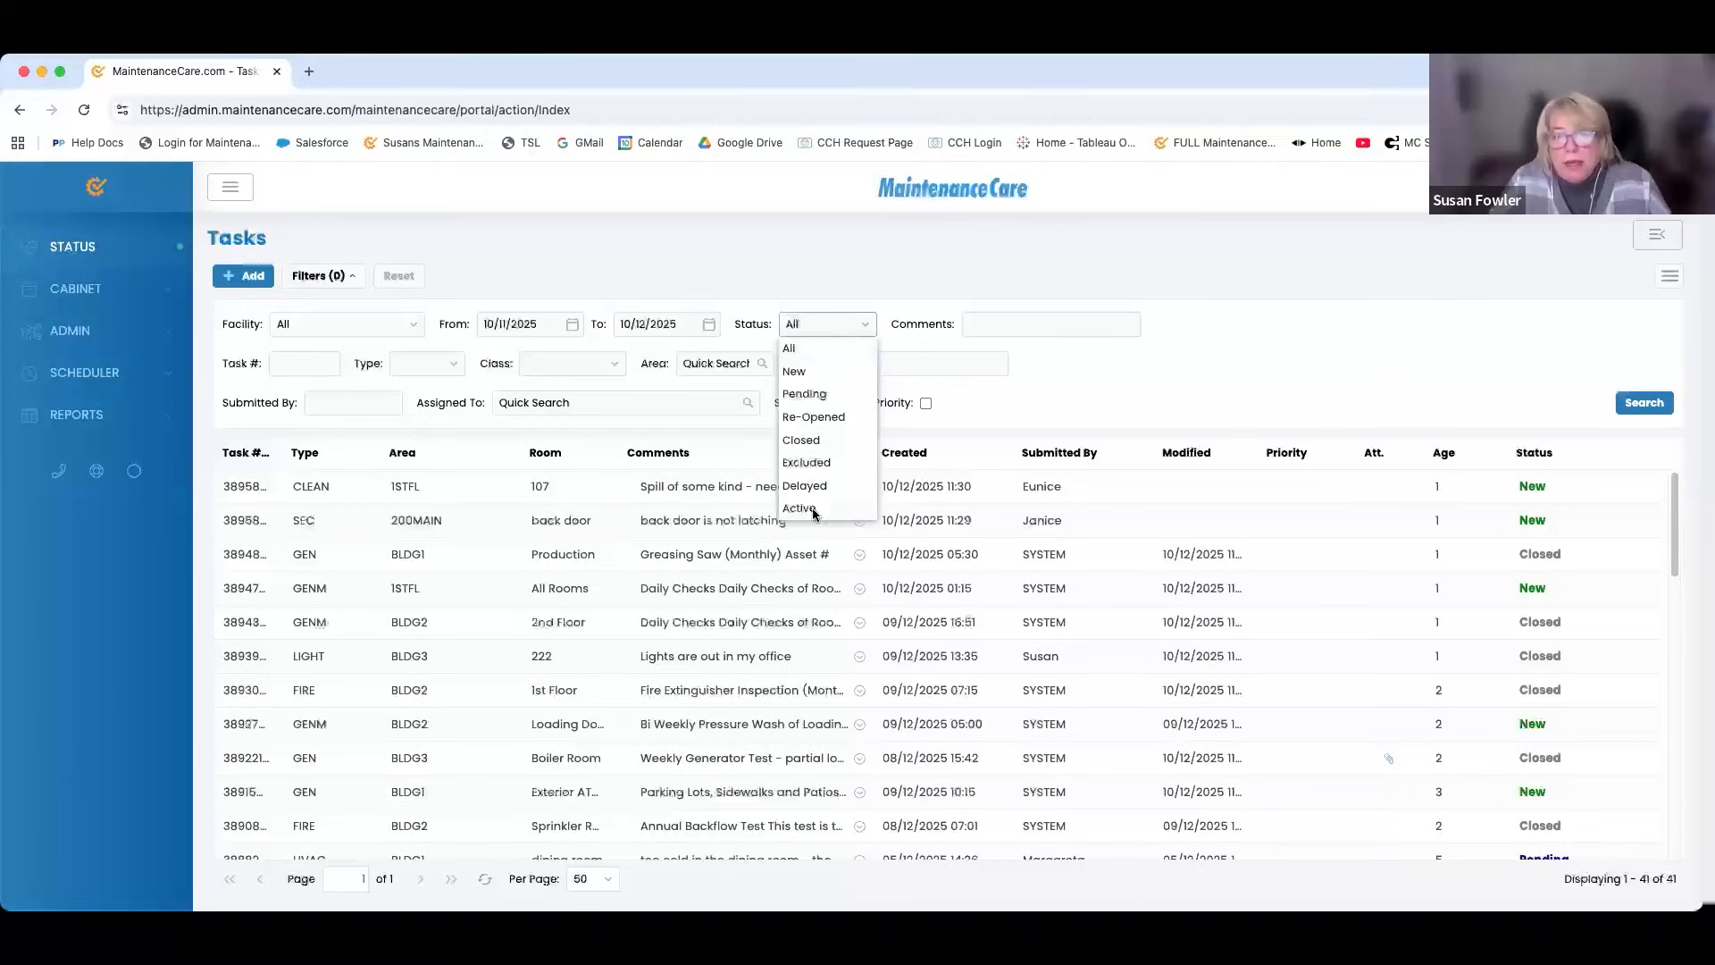
click(815, 509)
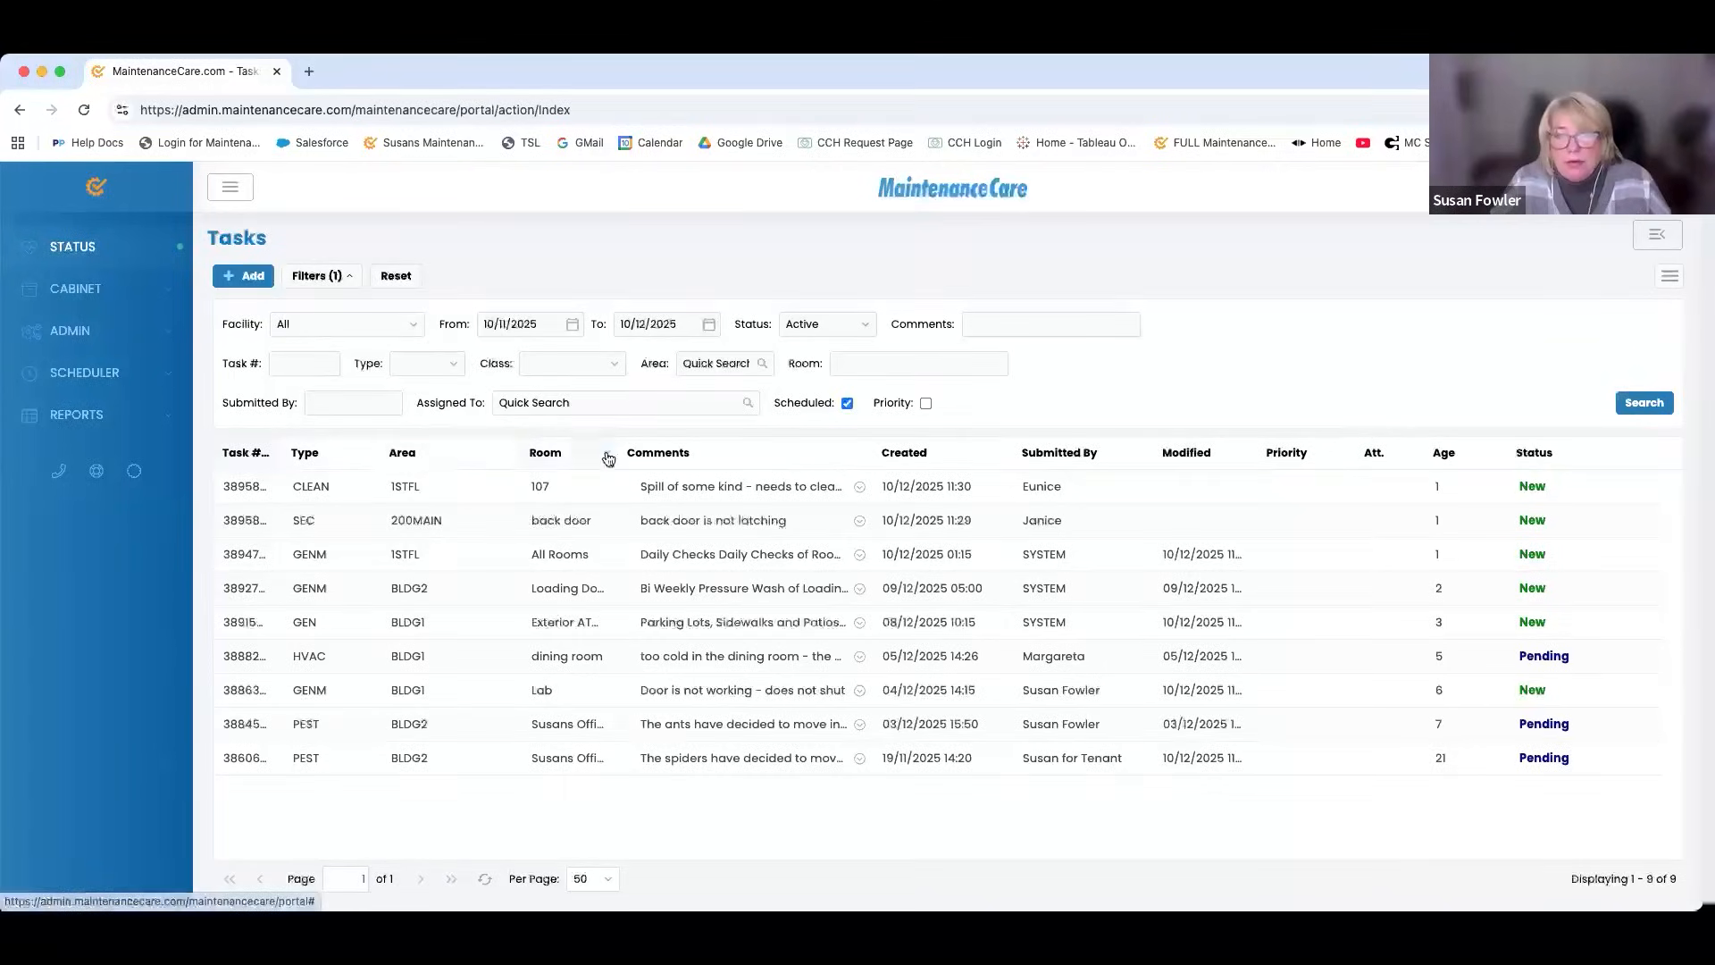
Open the column selection from the Area column and hide the Task # column.
click(511, 455)
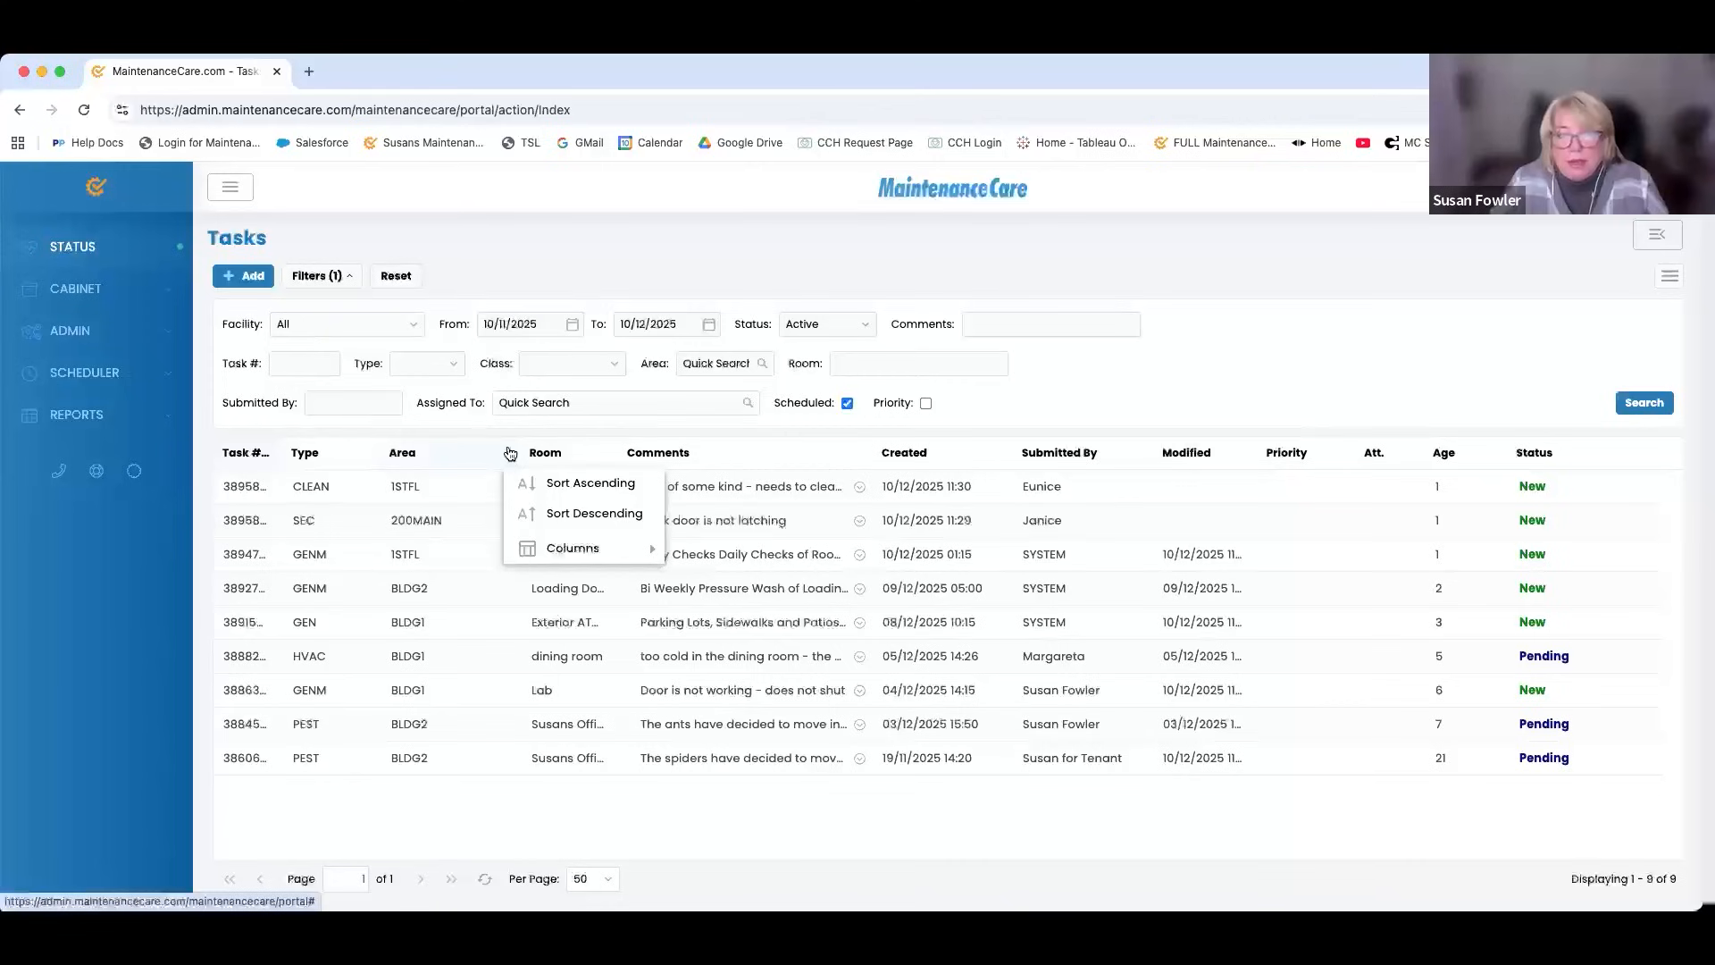
click(558, 548)
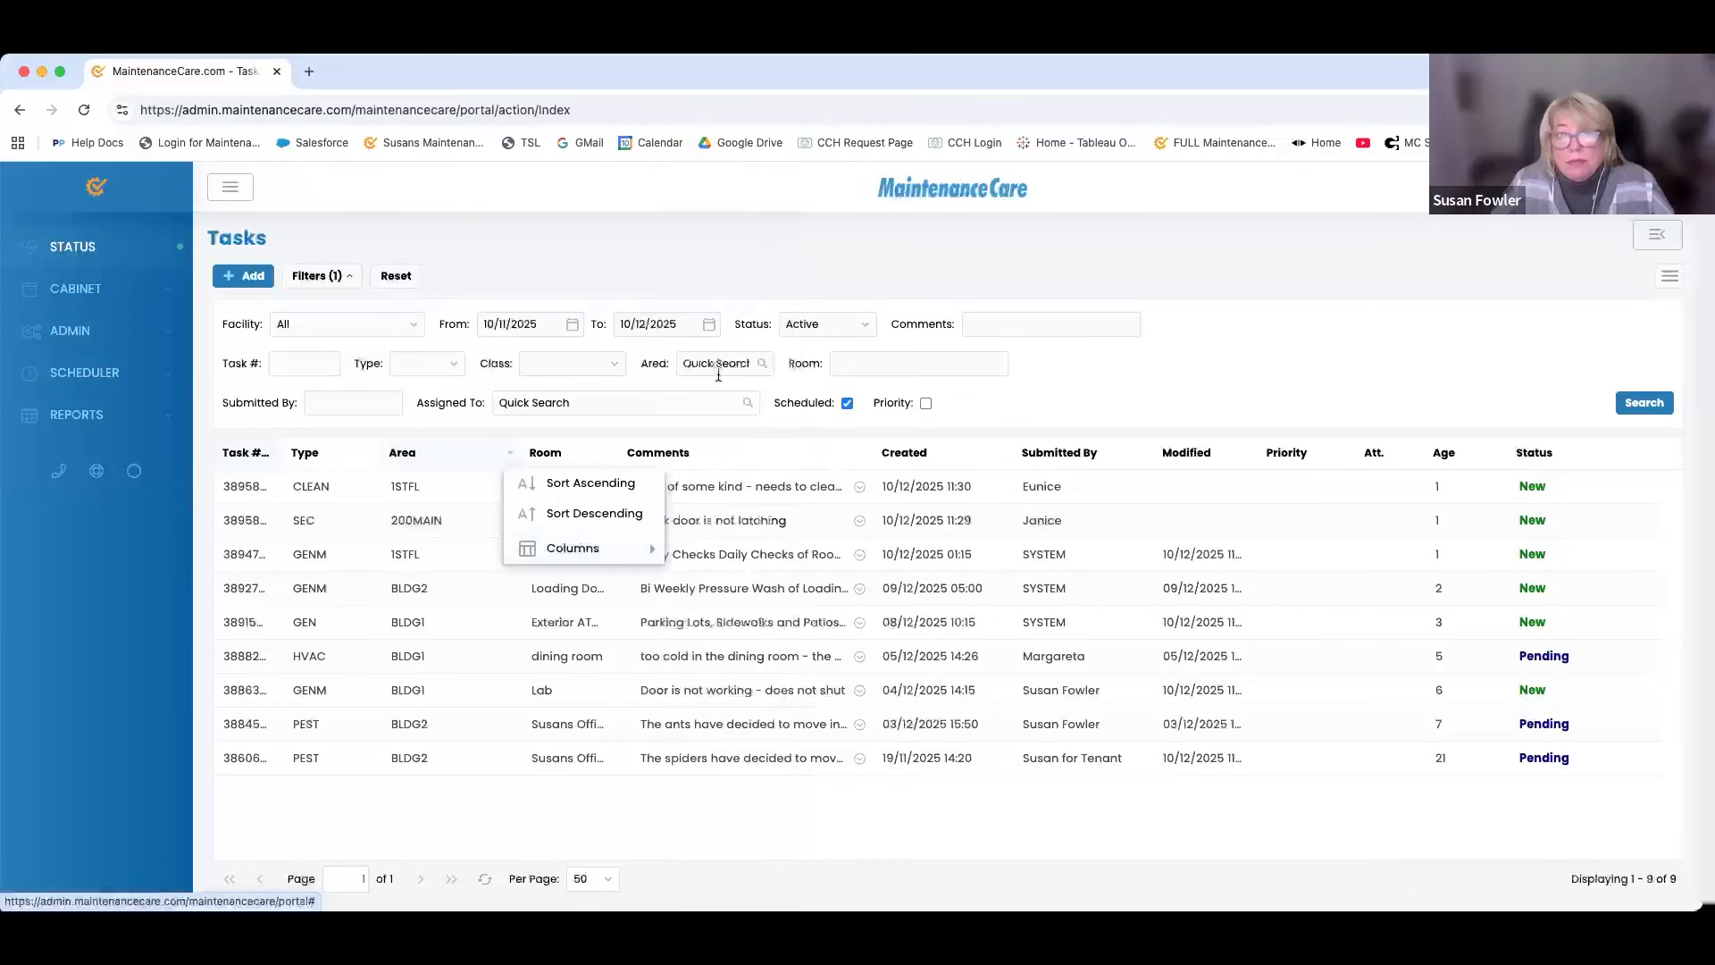
mouse_move(619, 551)
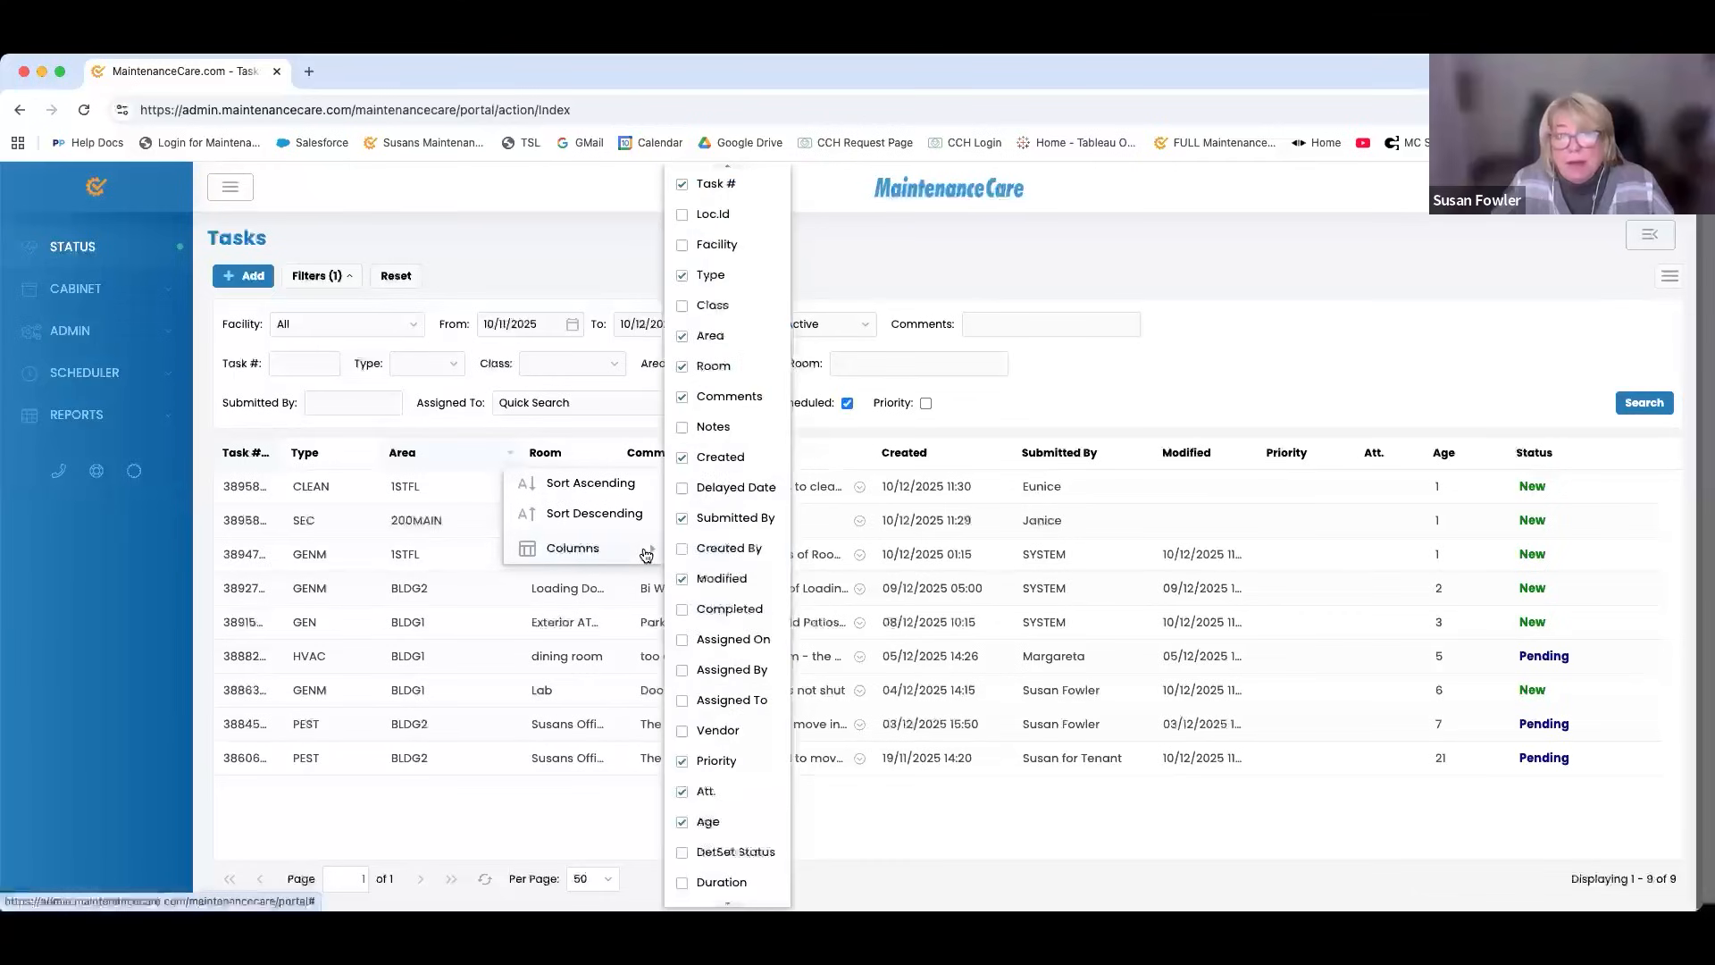
click(741, 186)
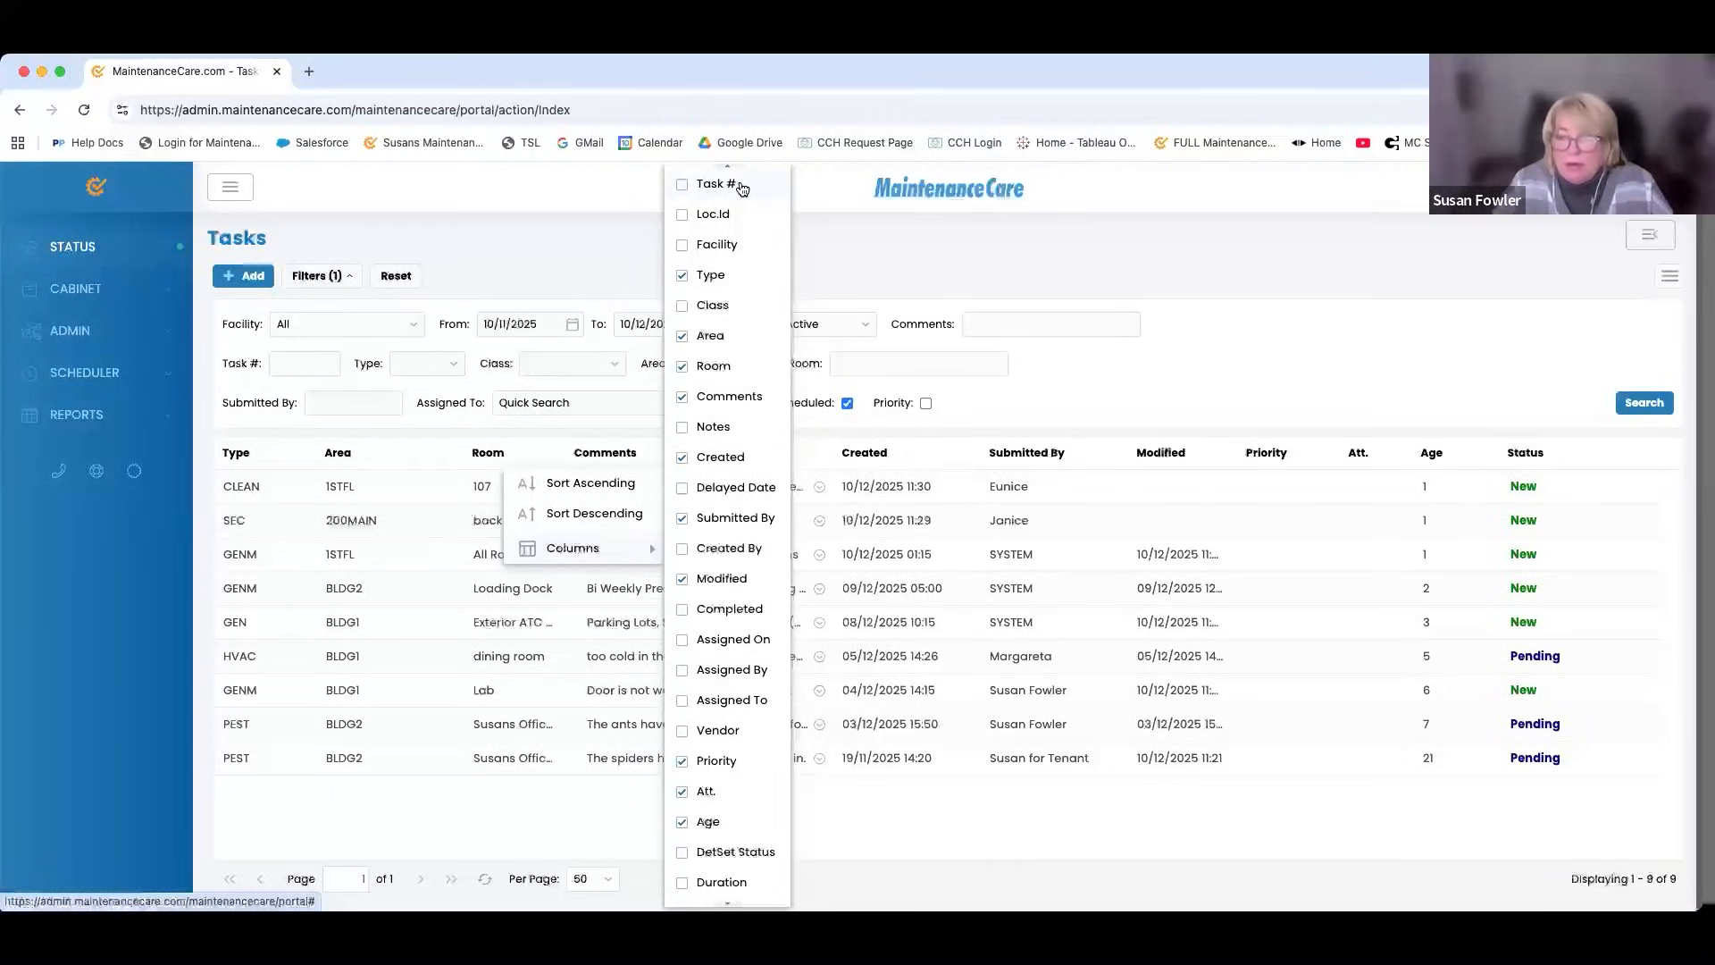
Show the Facility column in the task list and hide it again.
click(728, 253)
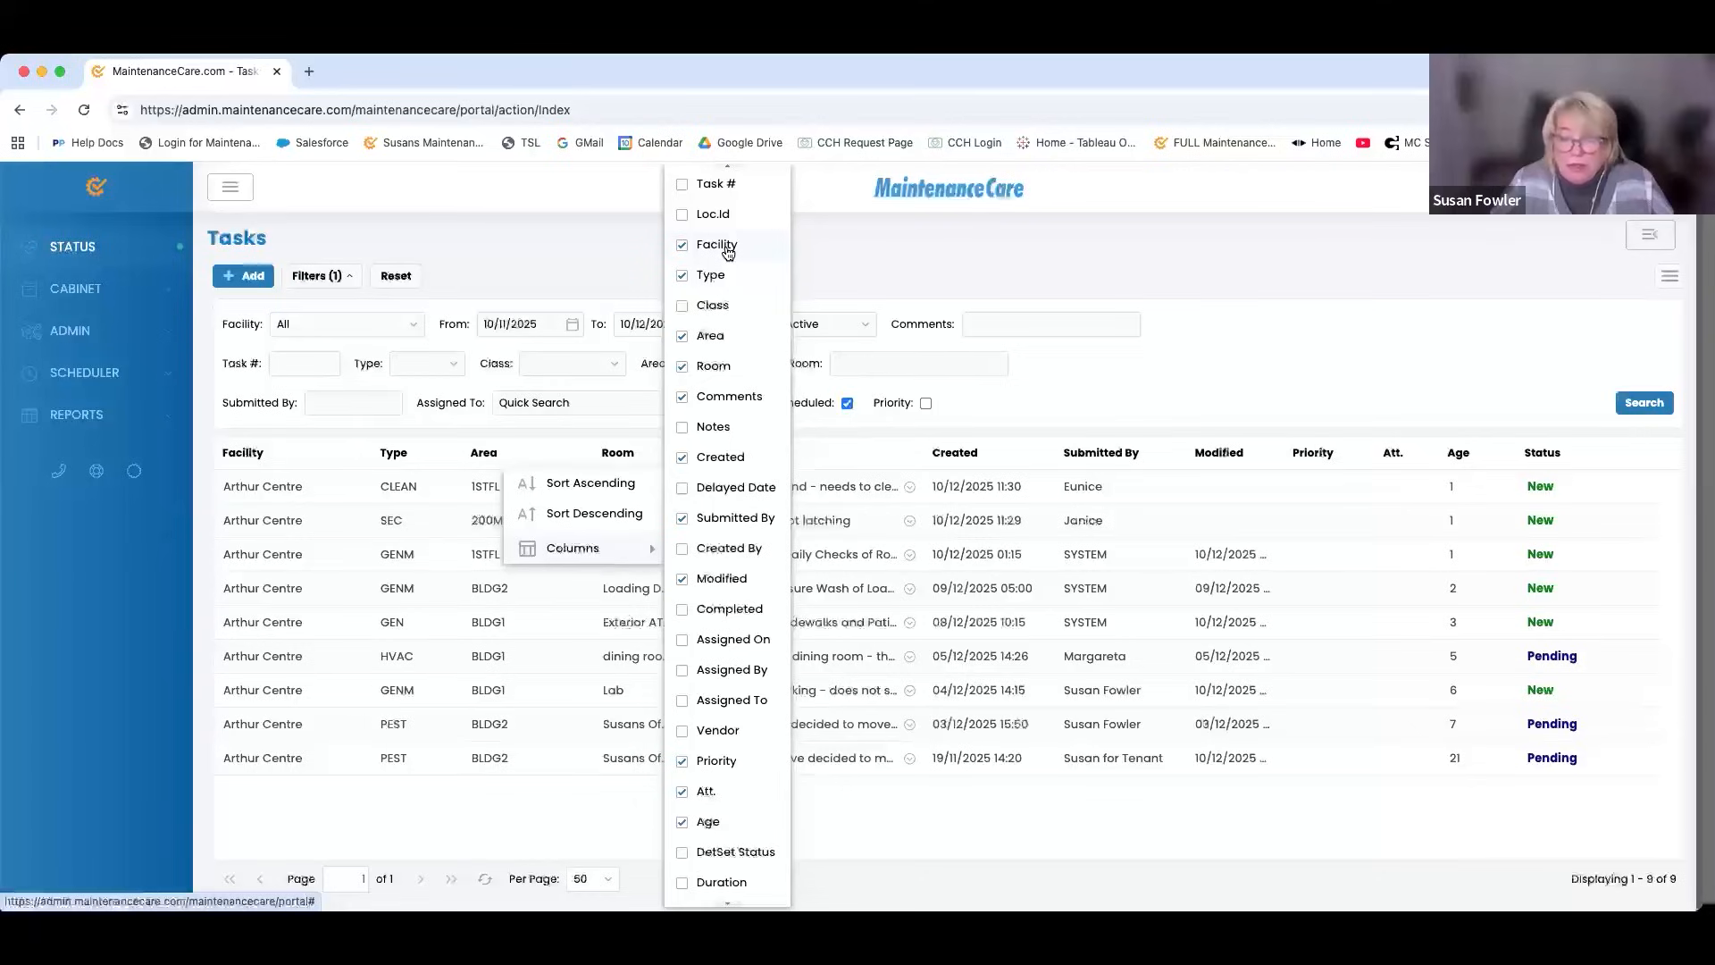
click(728, 252)
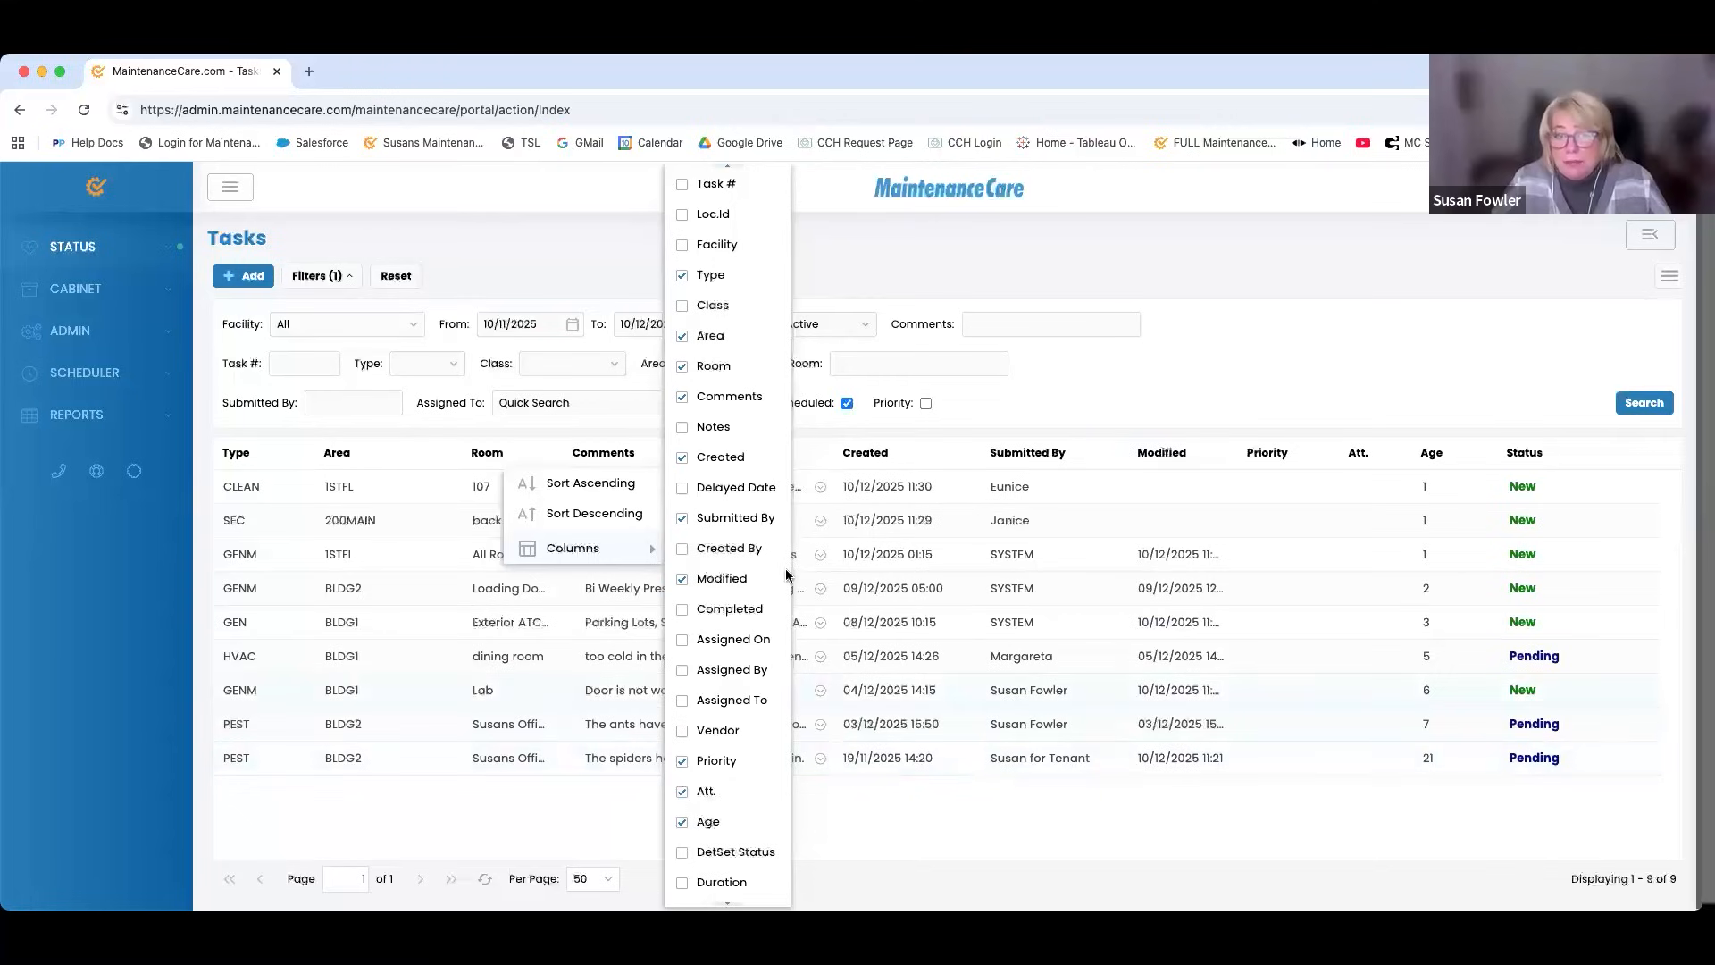
Hide the Modified, Priority, Att. and Age columns from the task list and close the column selection.
click(683, 580)
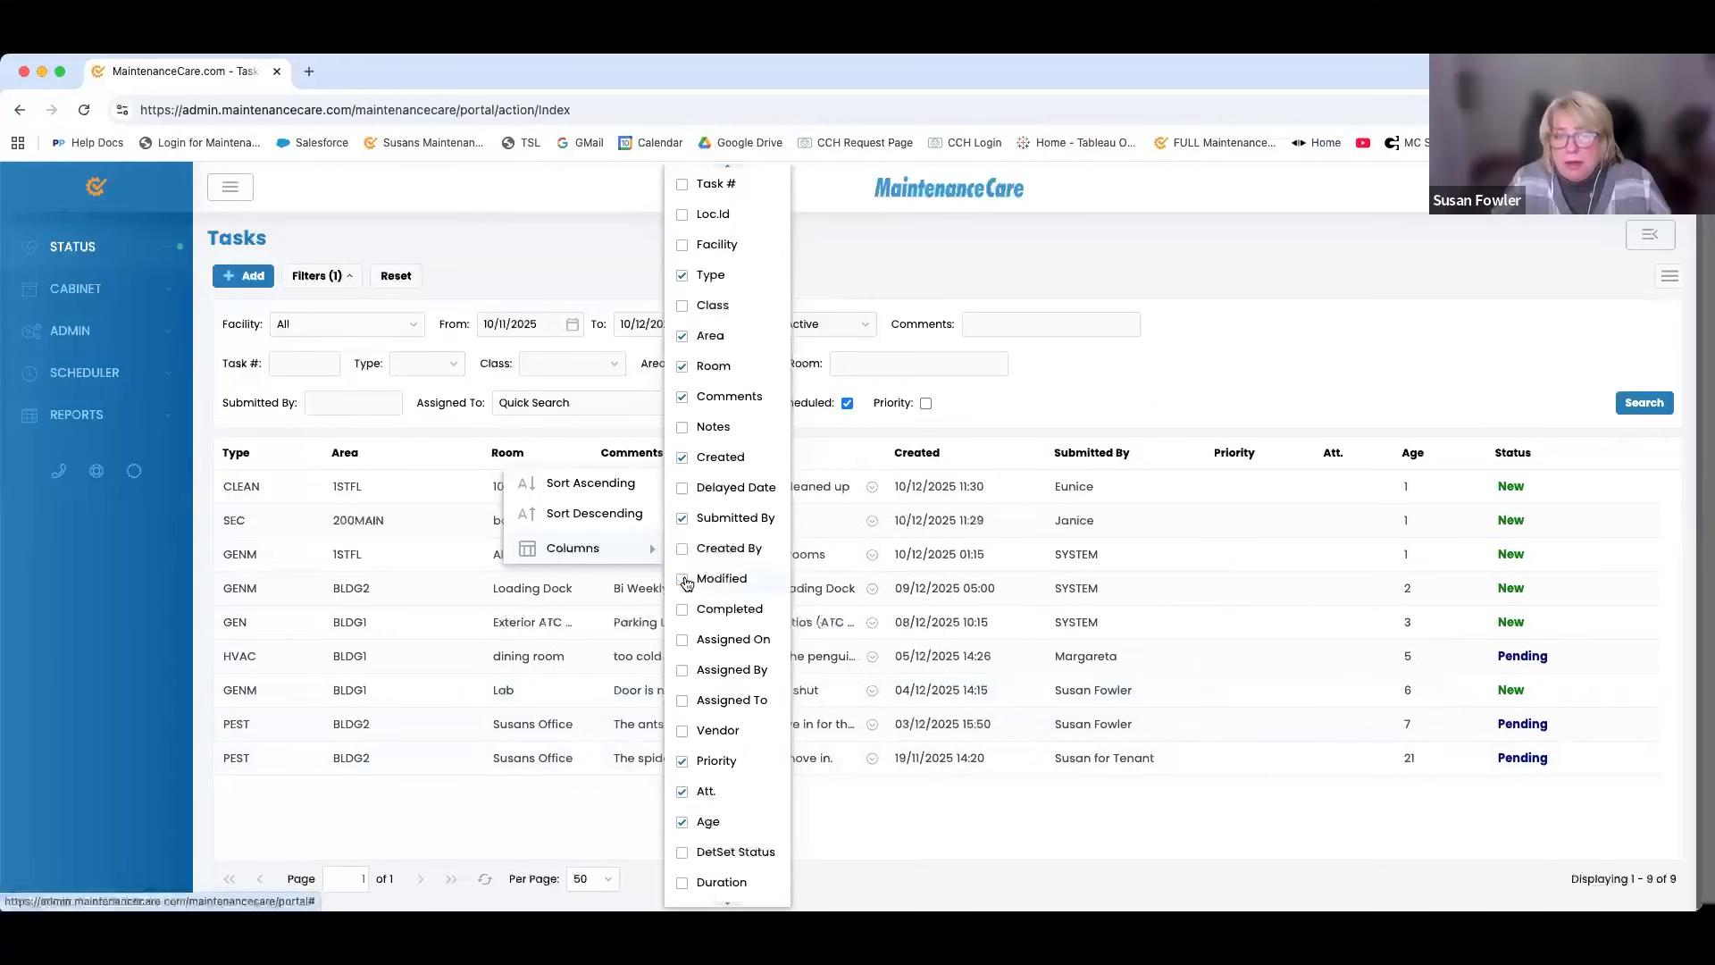
click(684, 763)
click(684, 792)
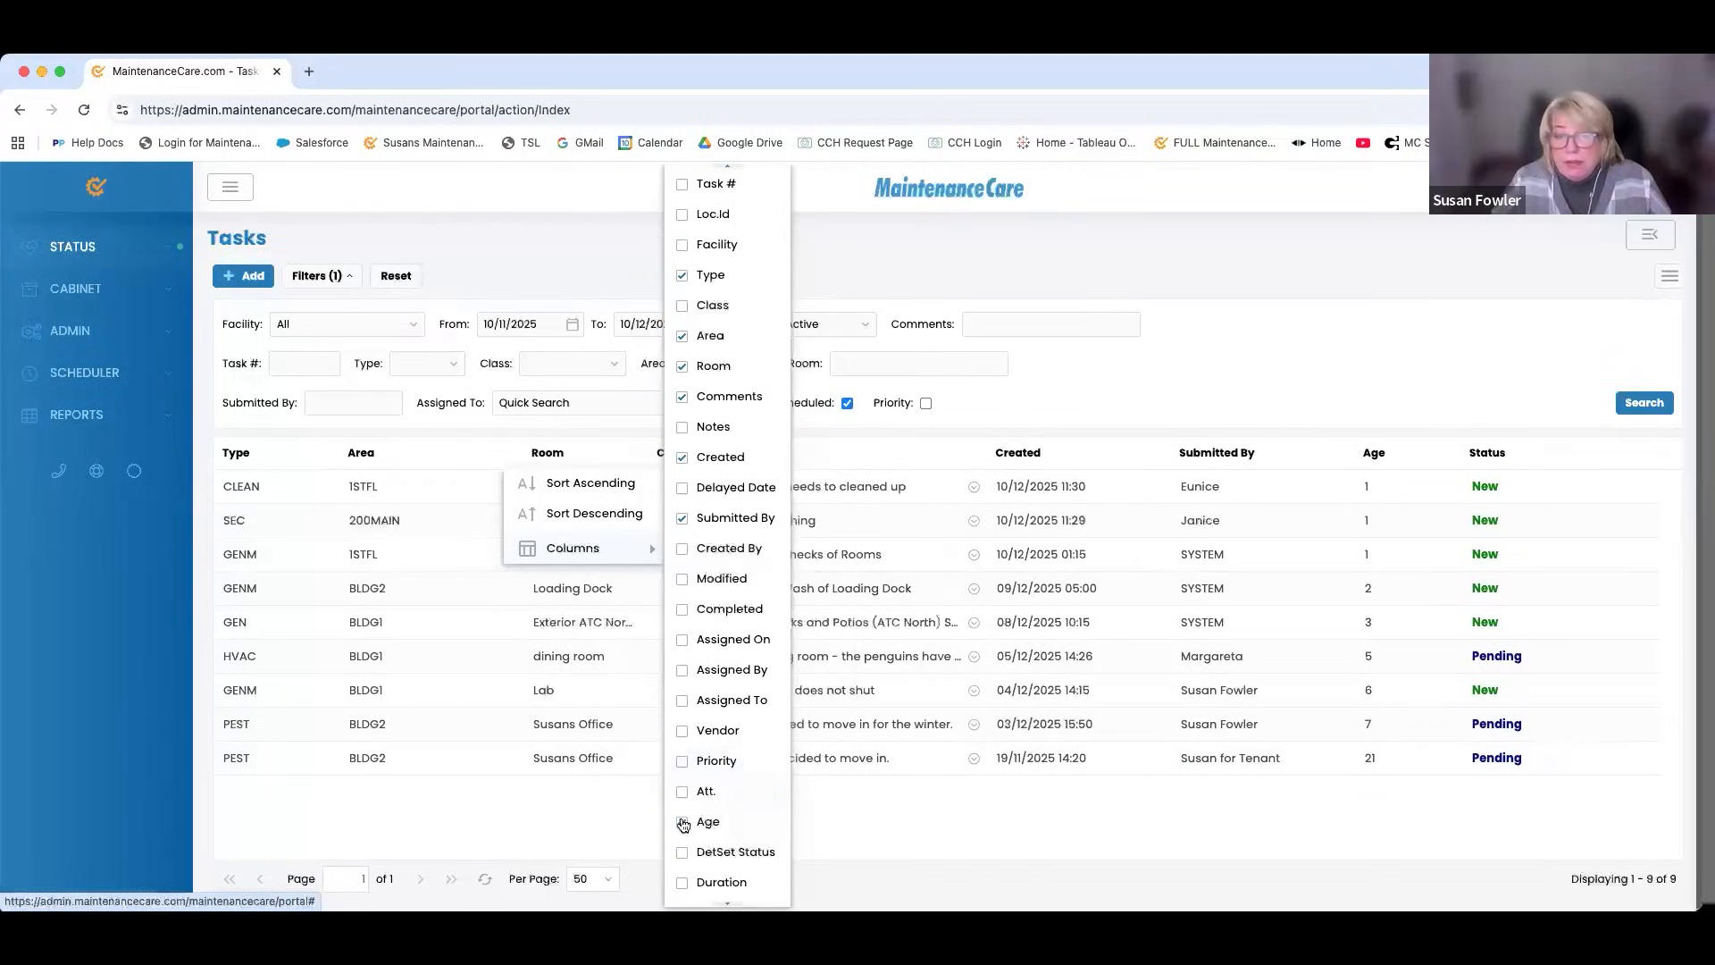
click(682, 822)
scroll(719, 893, down, 1)
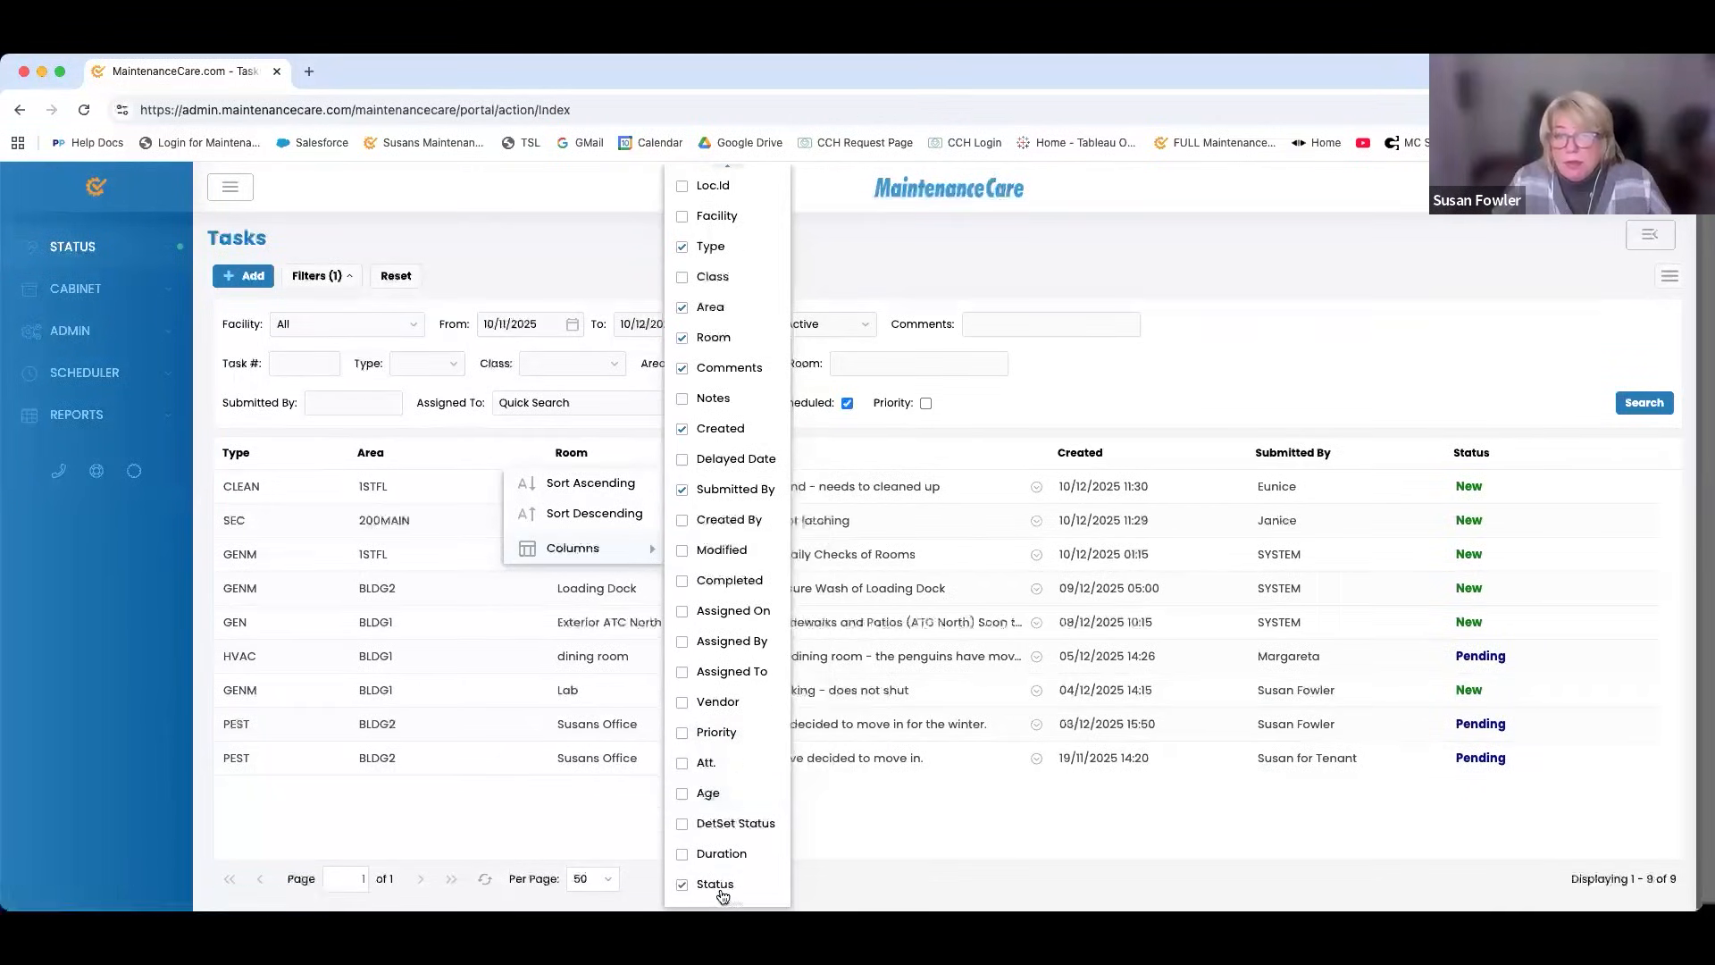
click(1079, 389)
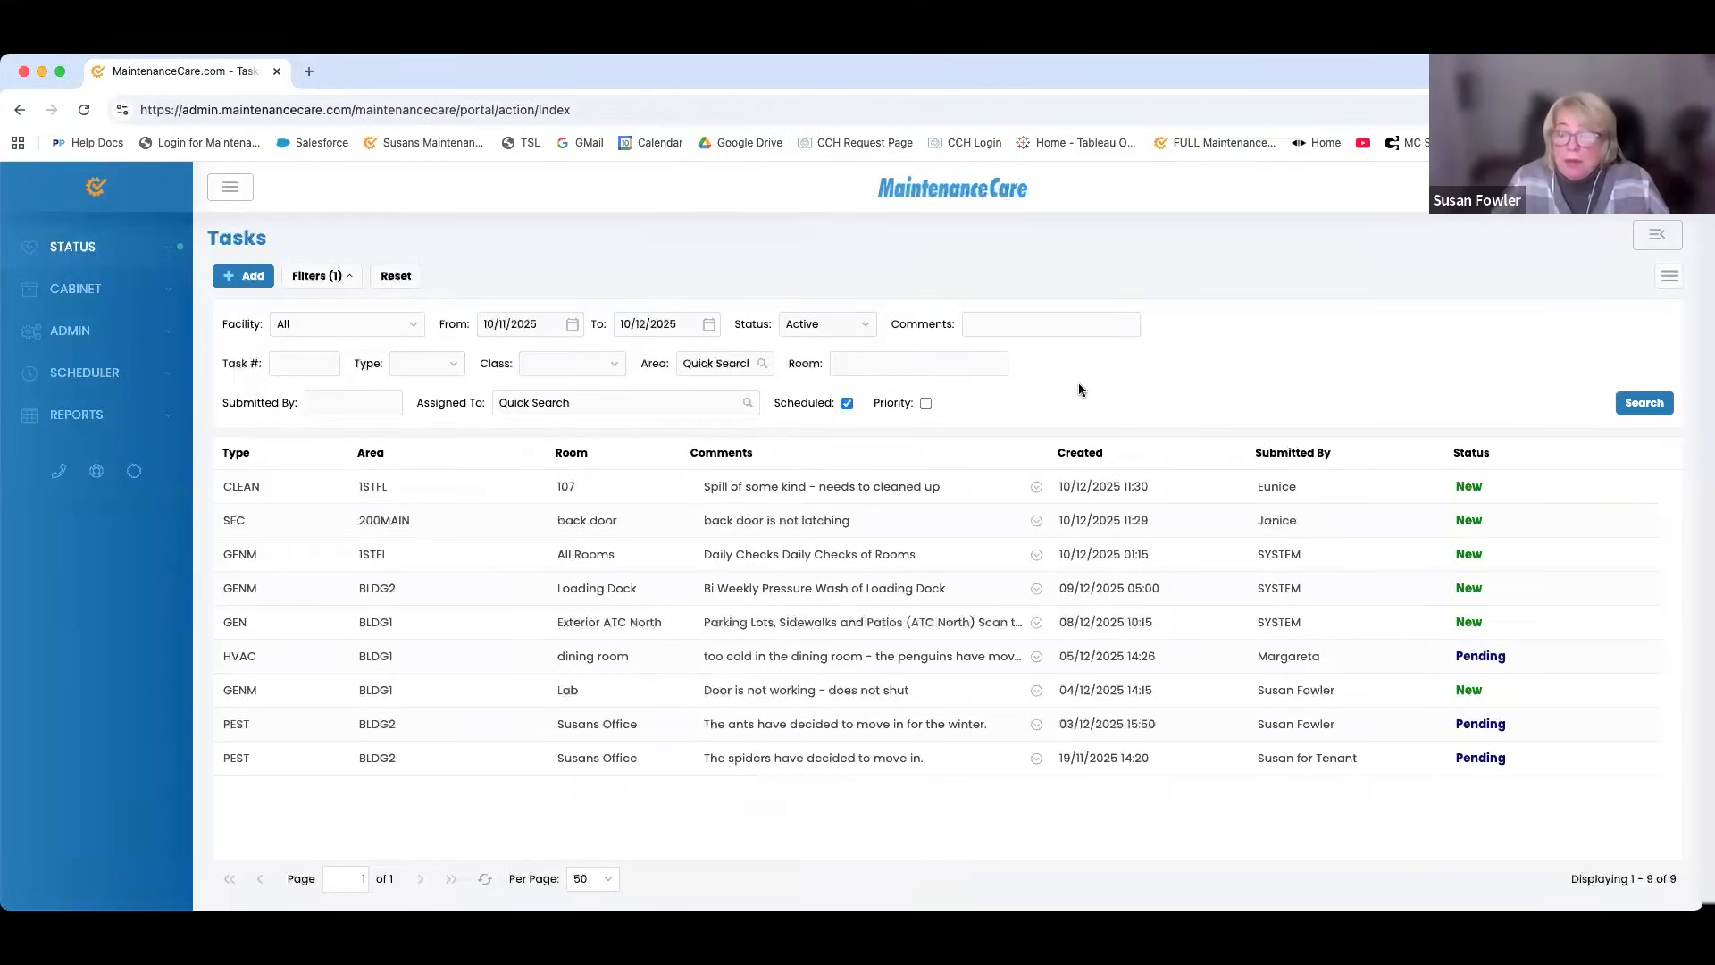
Add the Assigned To and Att. columns to the task list.
click(1236, 454)
mouse_move(1375, 548)
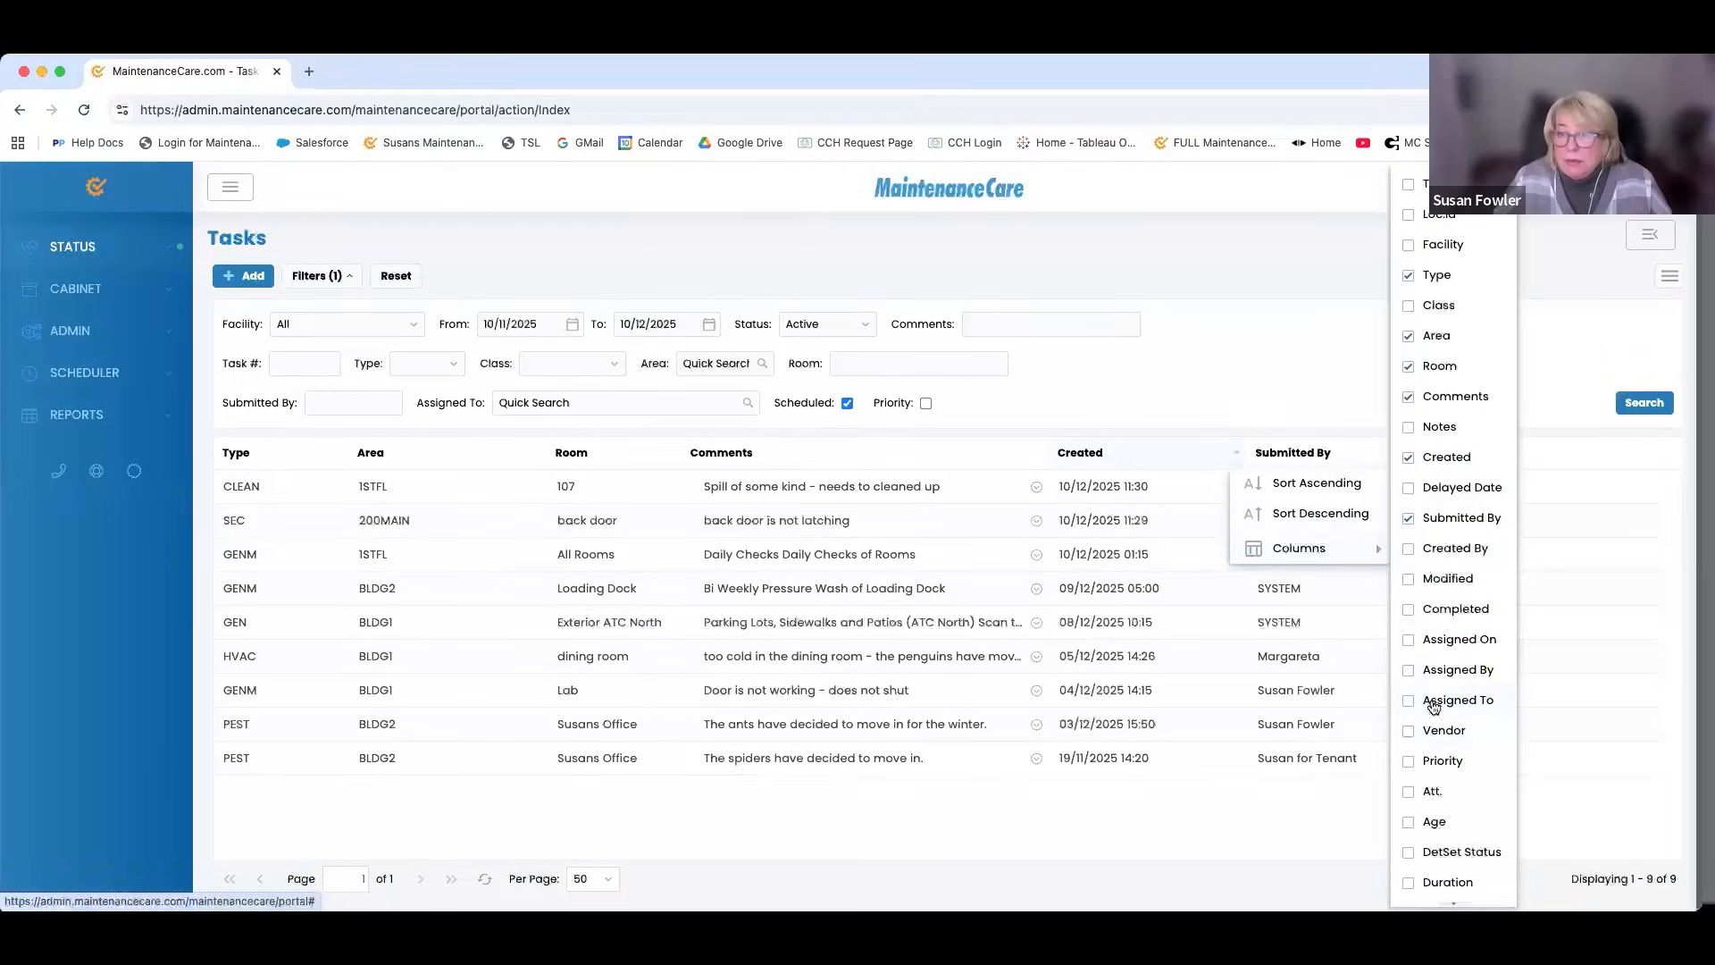
click(1434, 705)
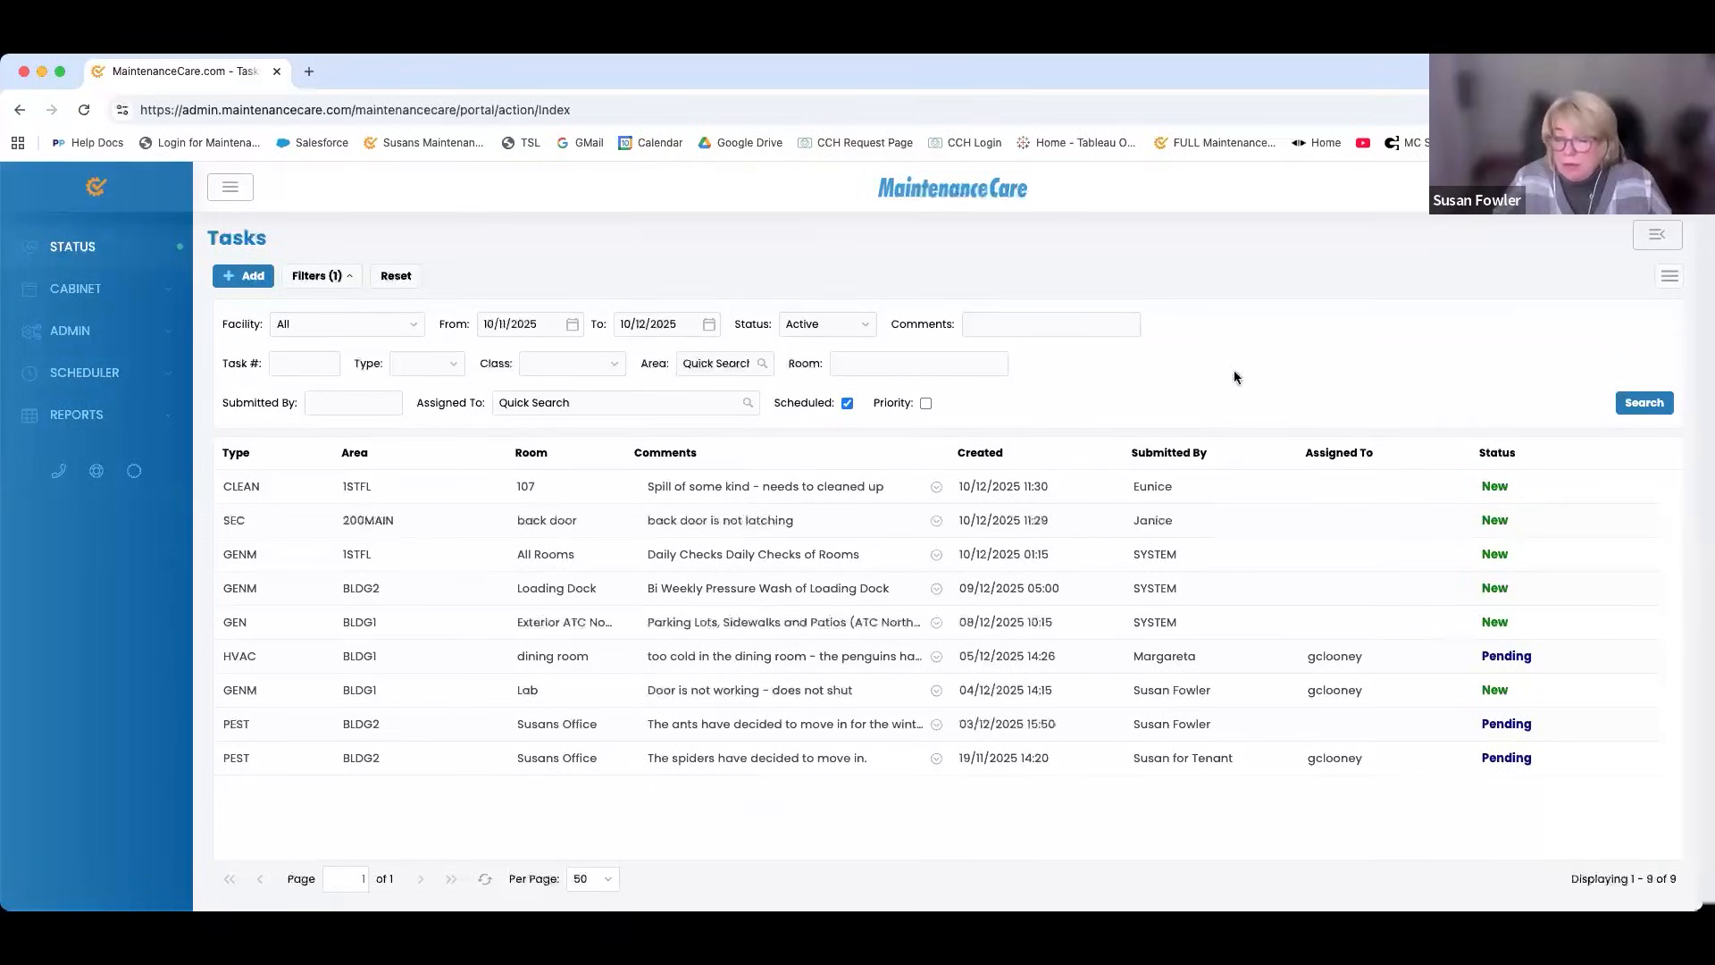
click(1286, 452)
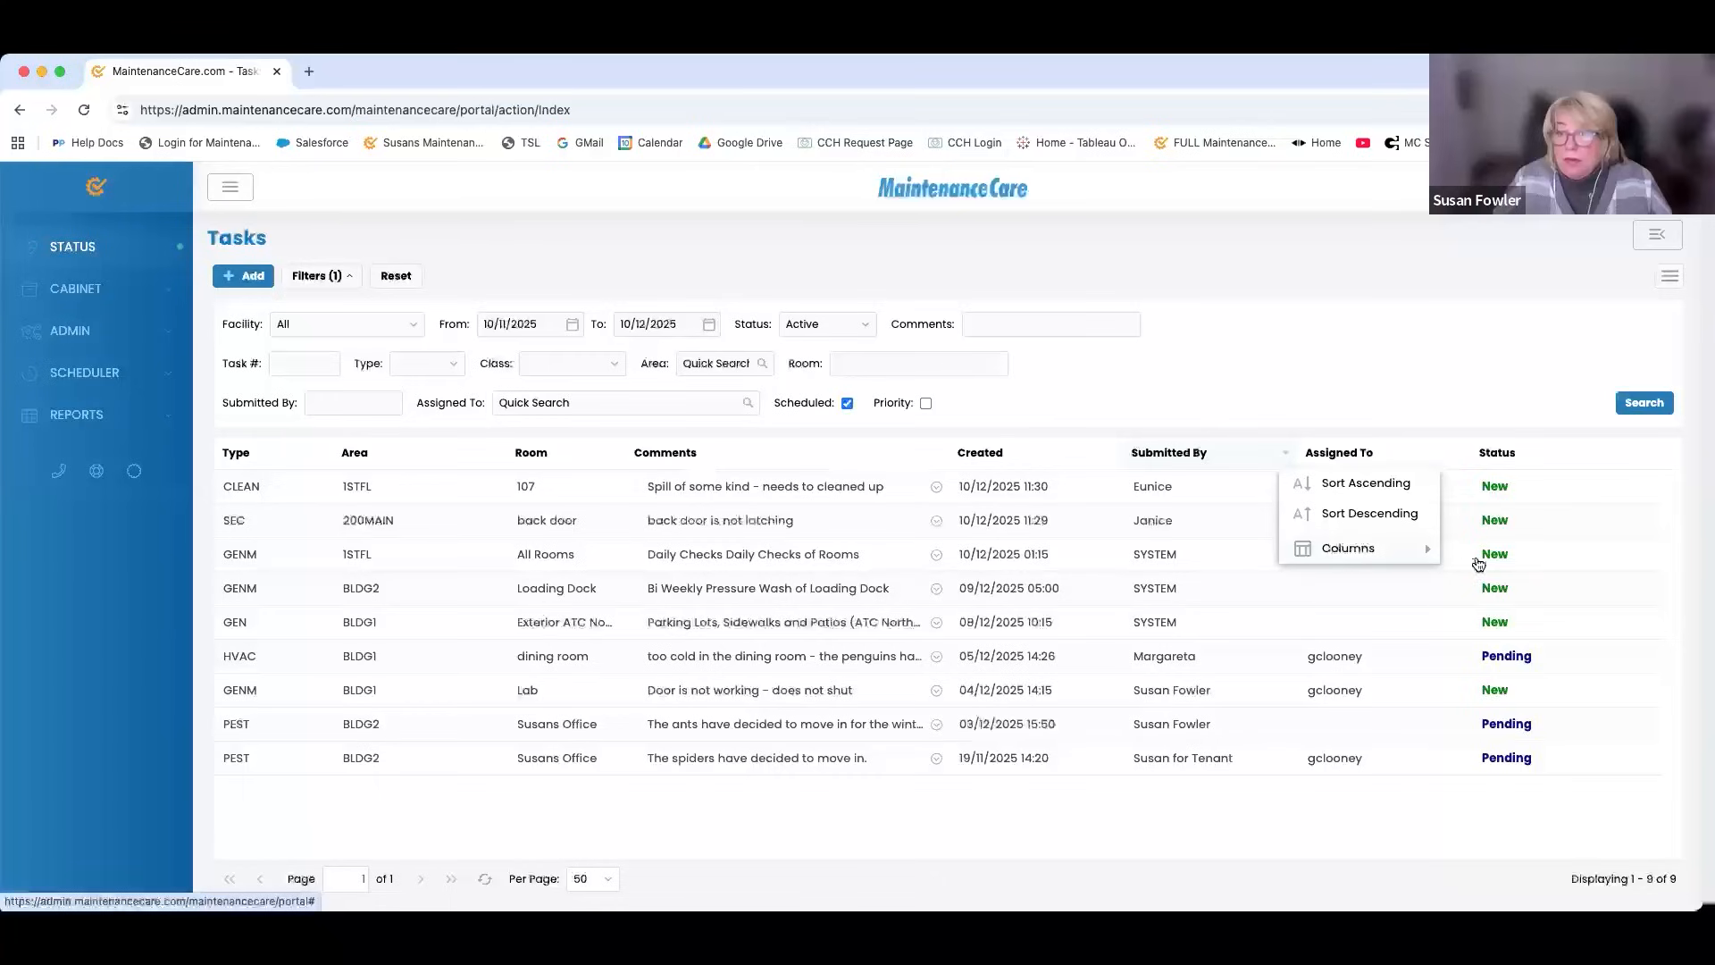
mouse_move(1340, 548)
click(1474, 791)
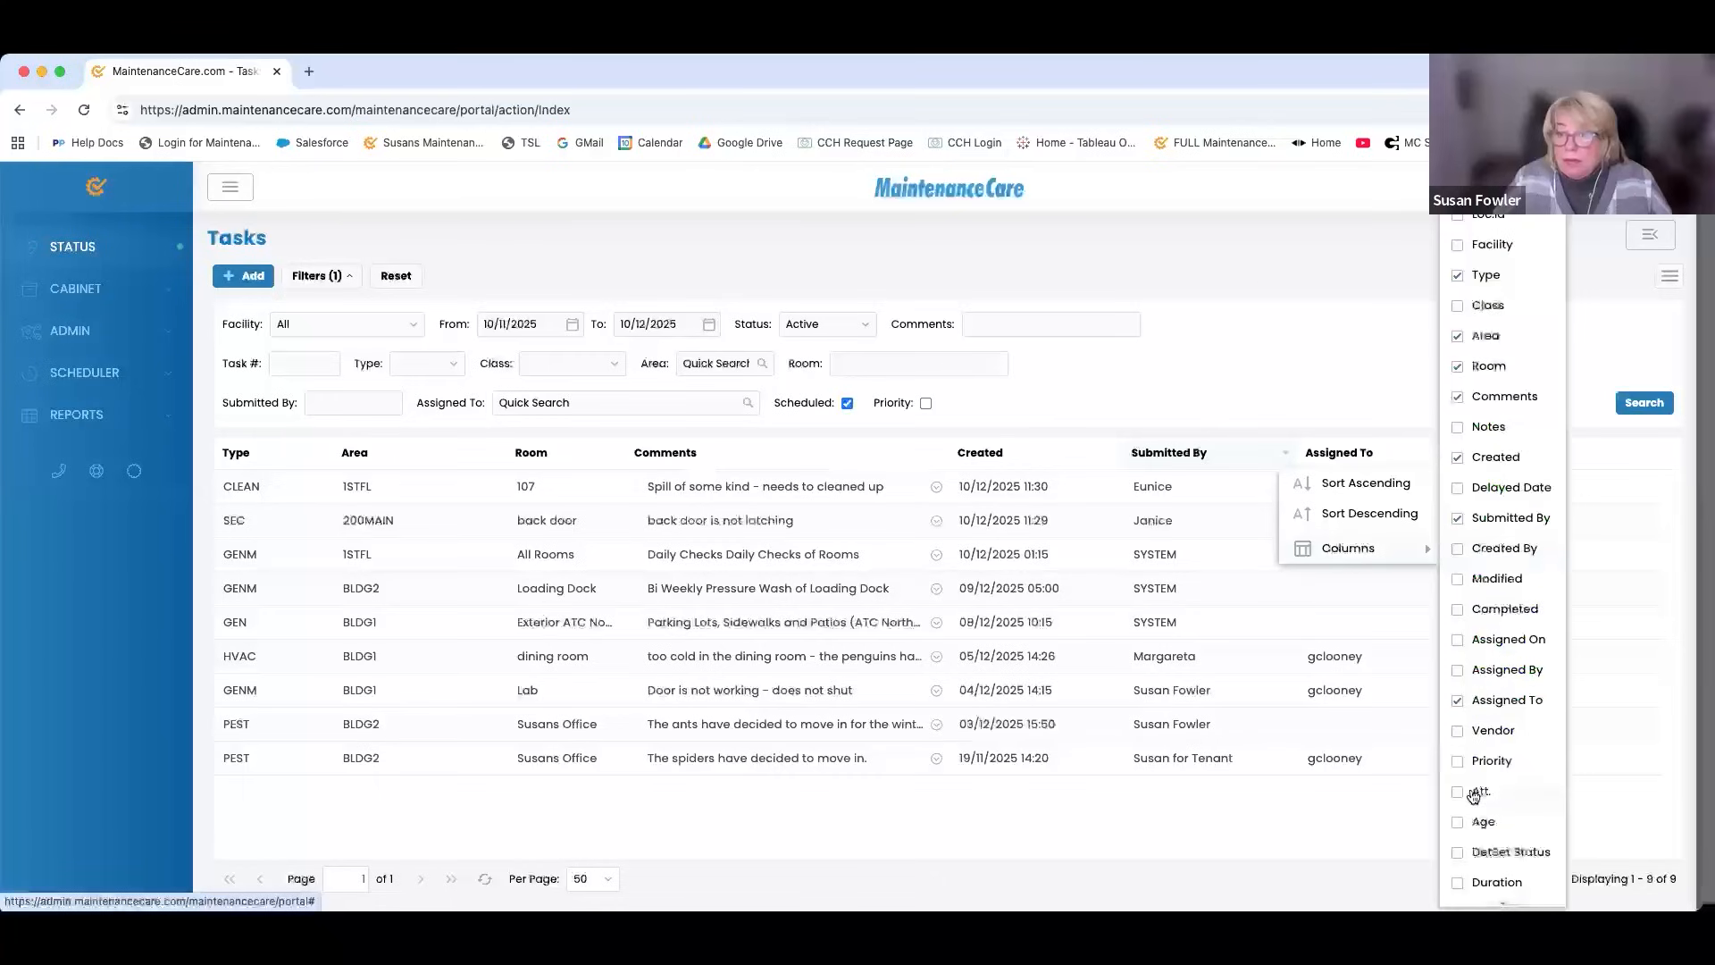
click(1327, 421)
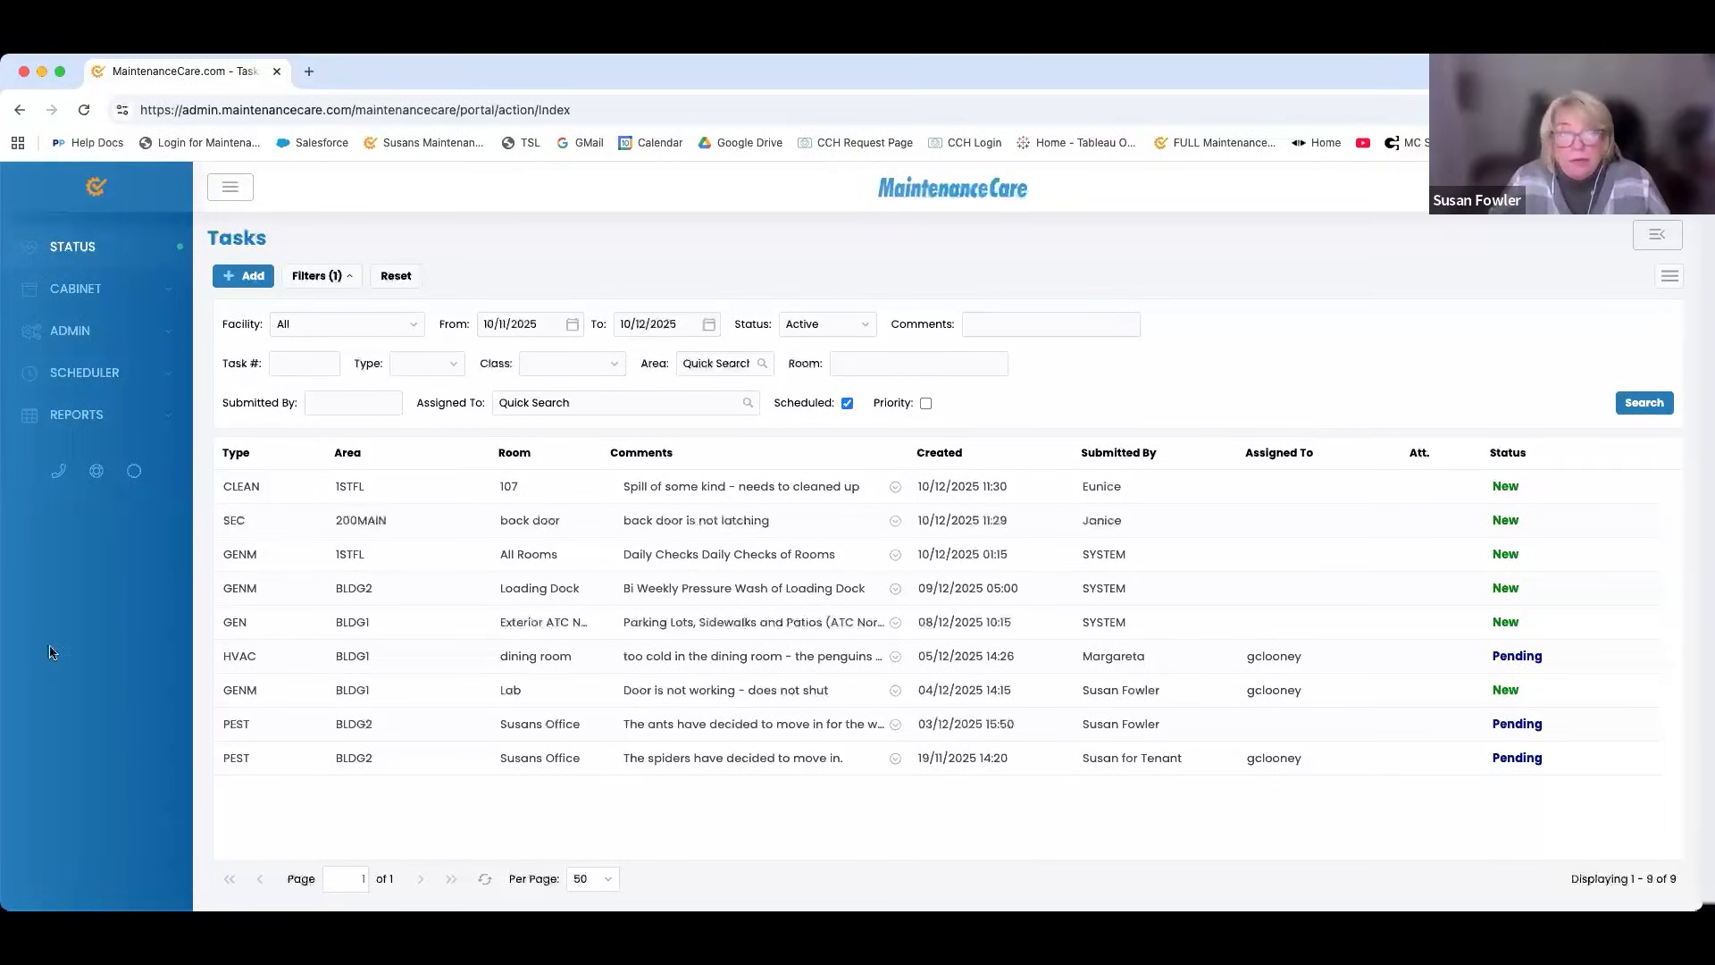
Move the Area column ahead of the Type column and make the Area column narrower.
drag(345, 455, 260, 453)
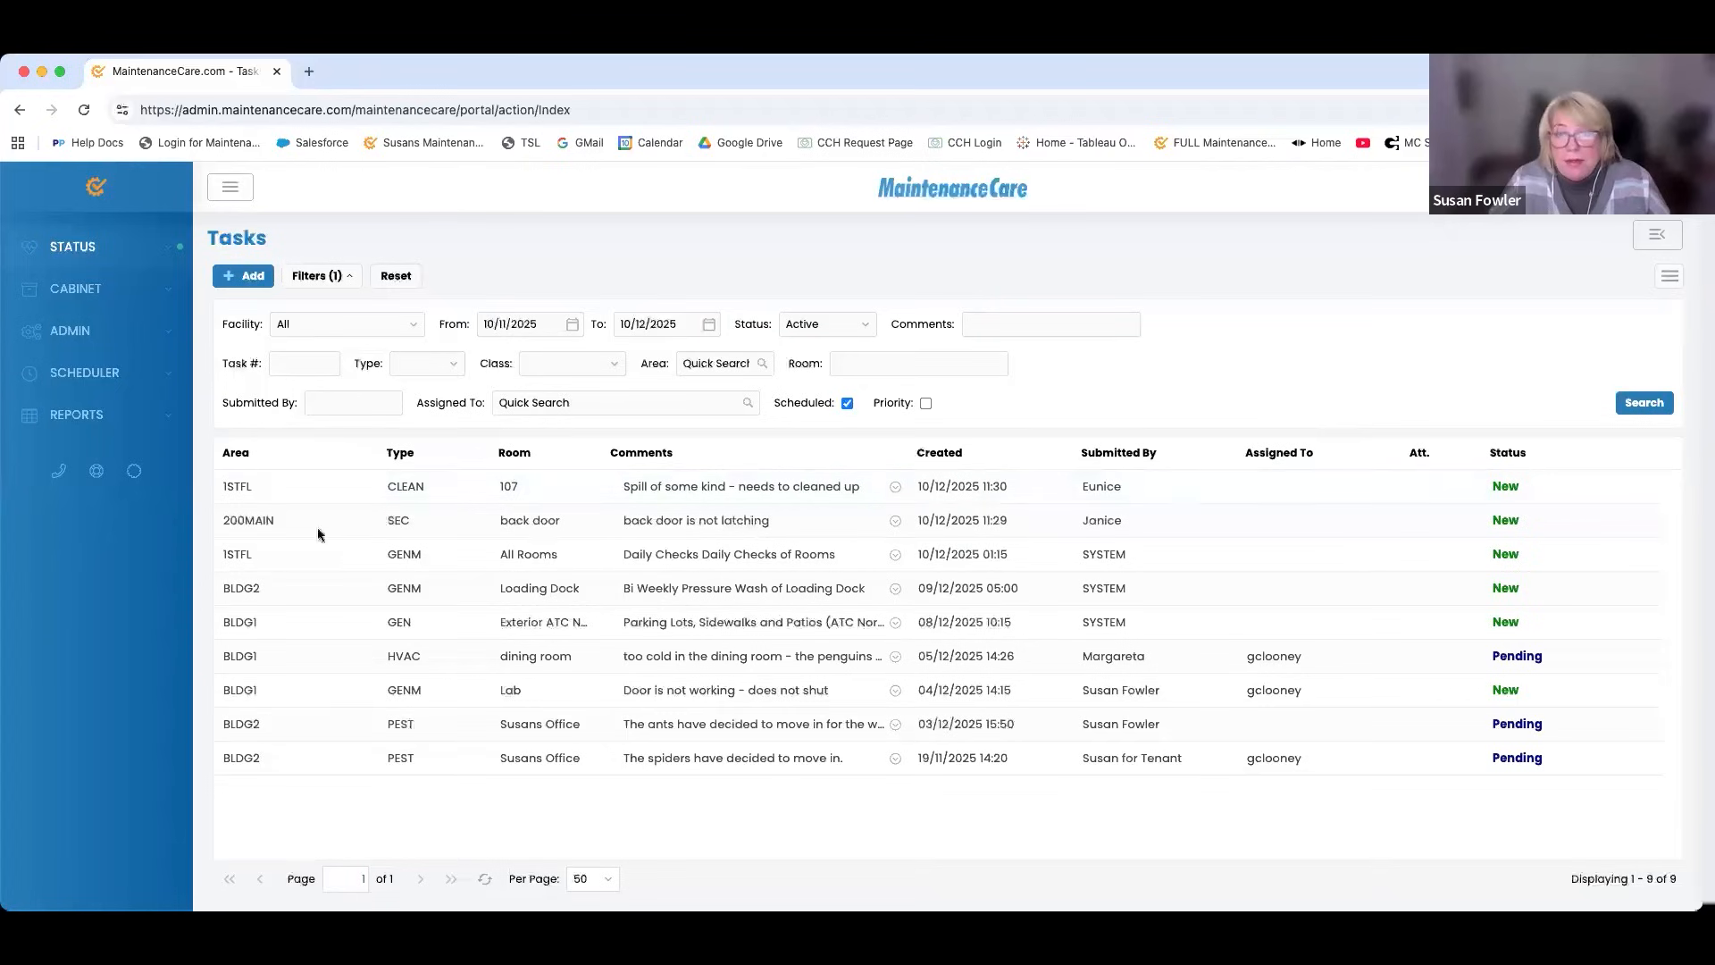
drag(379, 461, 309, 492)
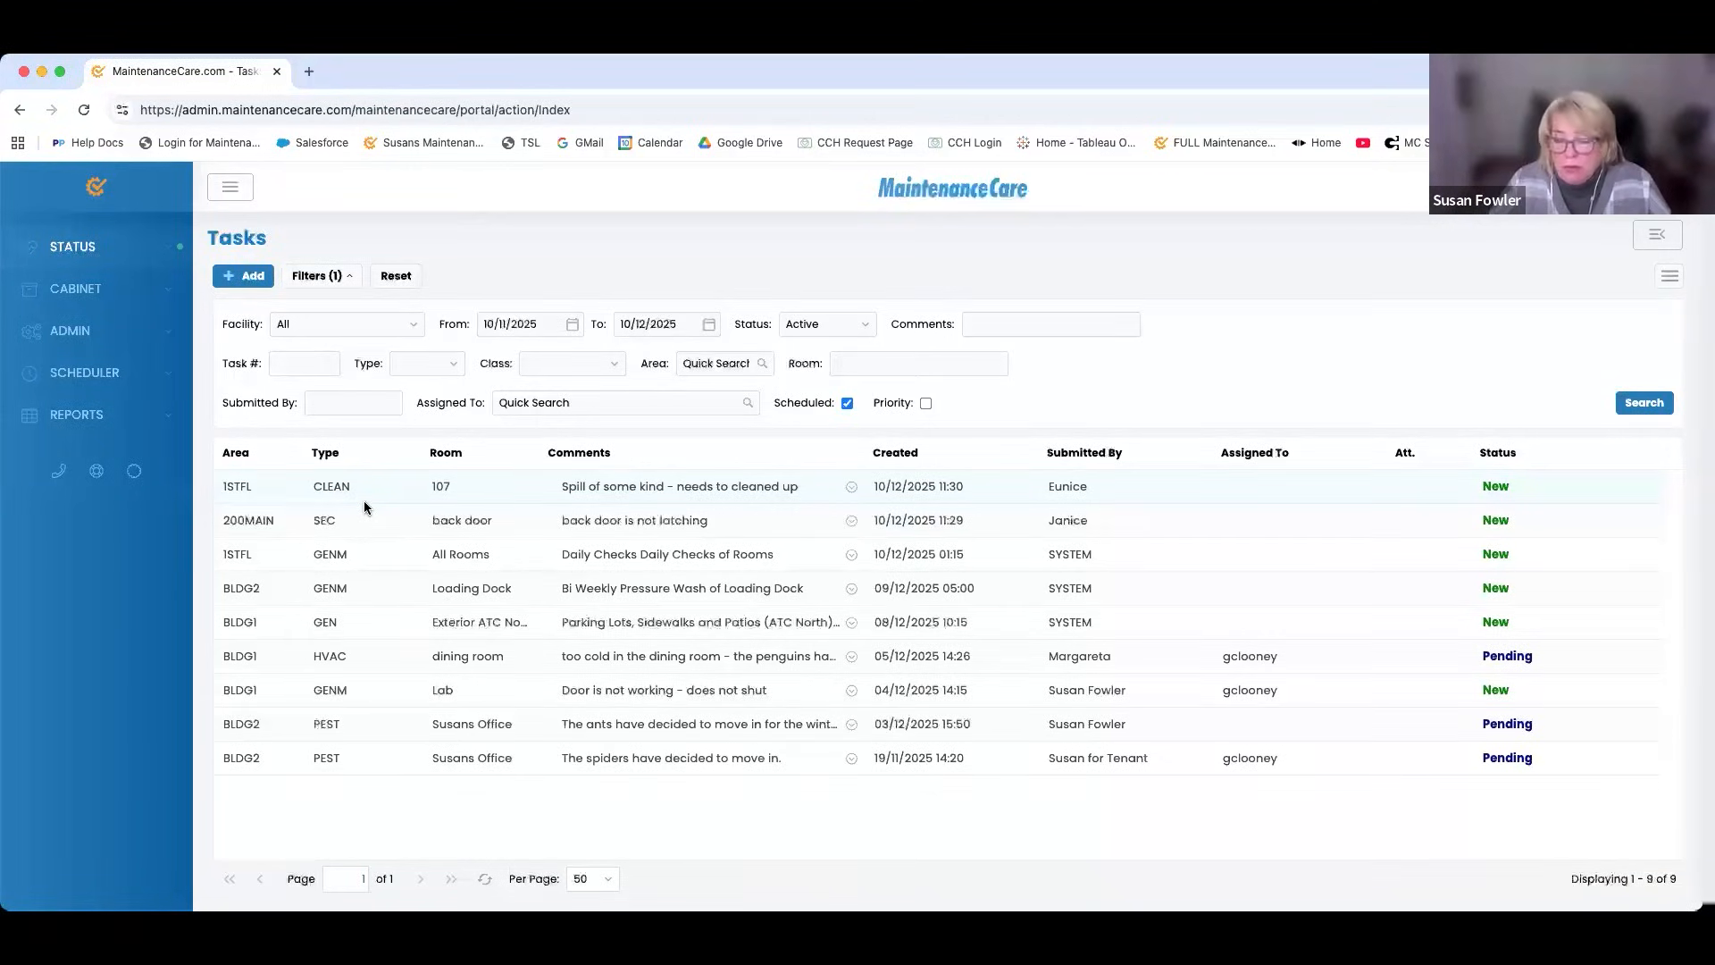
Filter the task list to show only tasks with the Pending status.
click(850, 336)
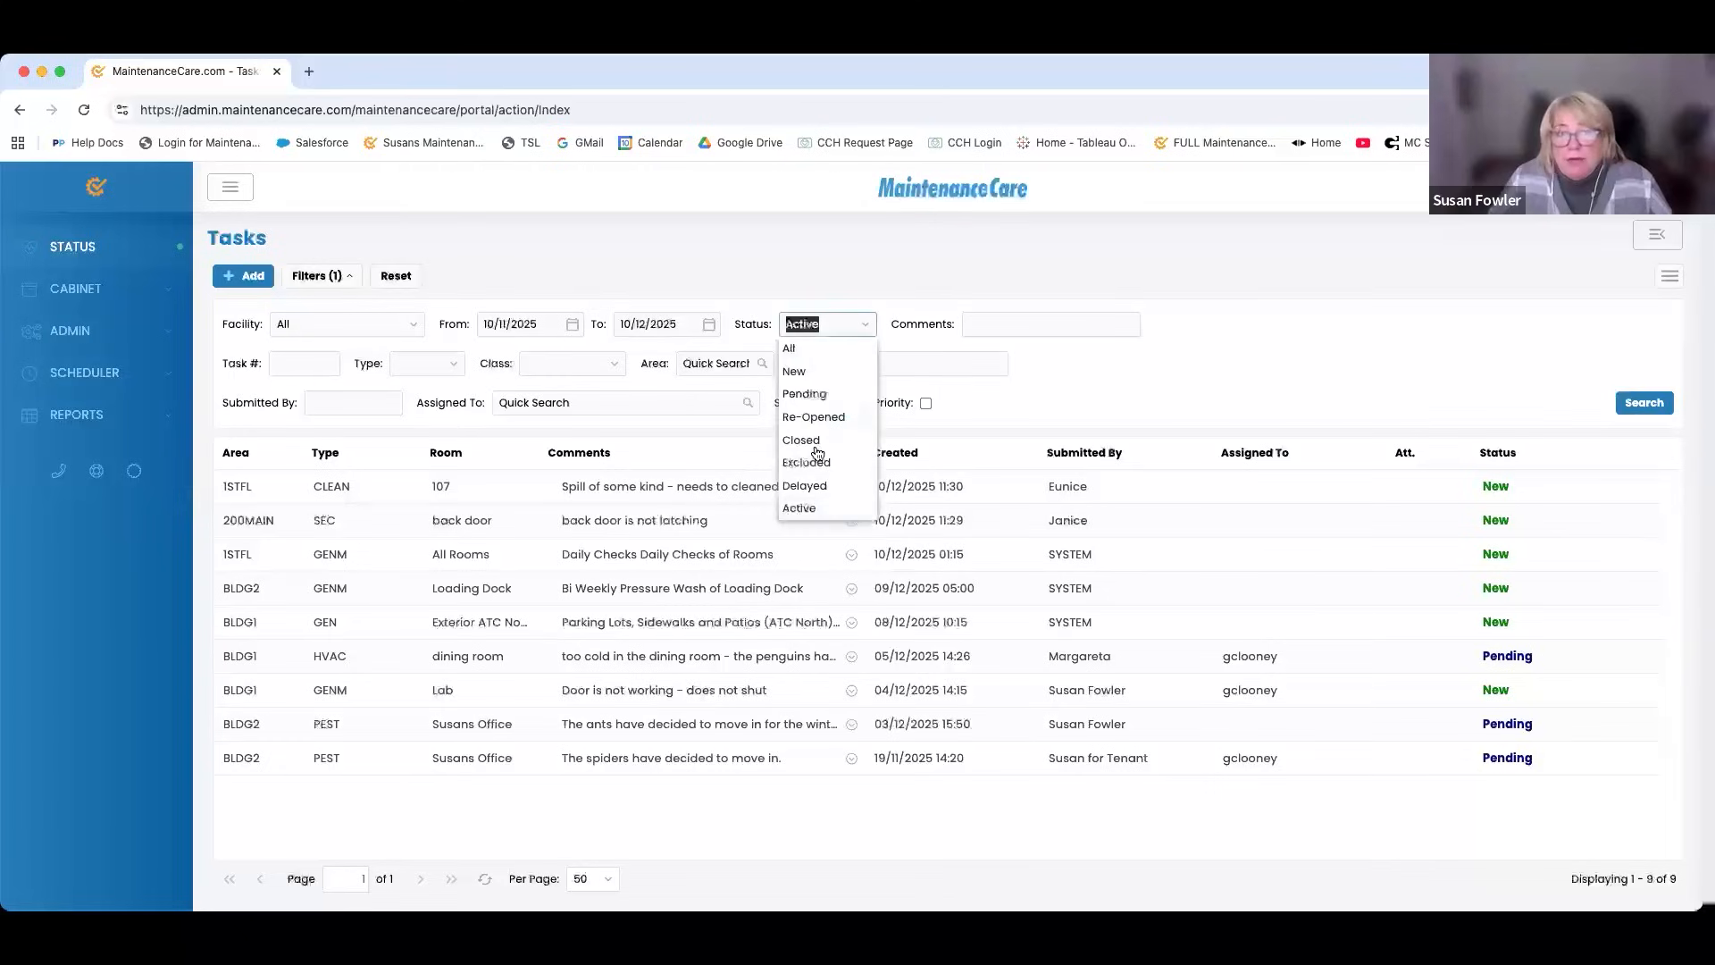
click(808, 391)
click(1643, 402)
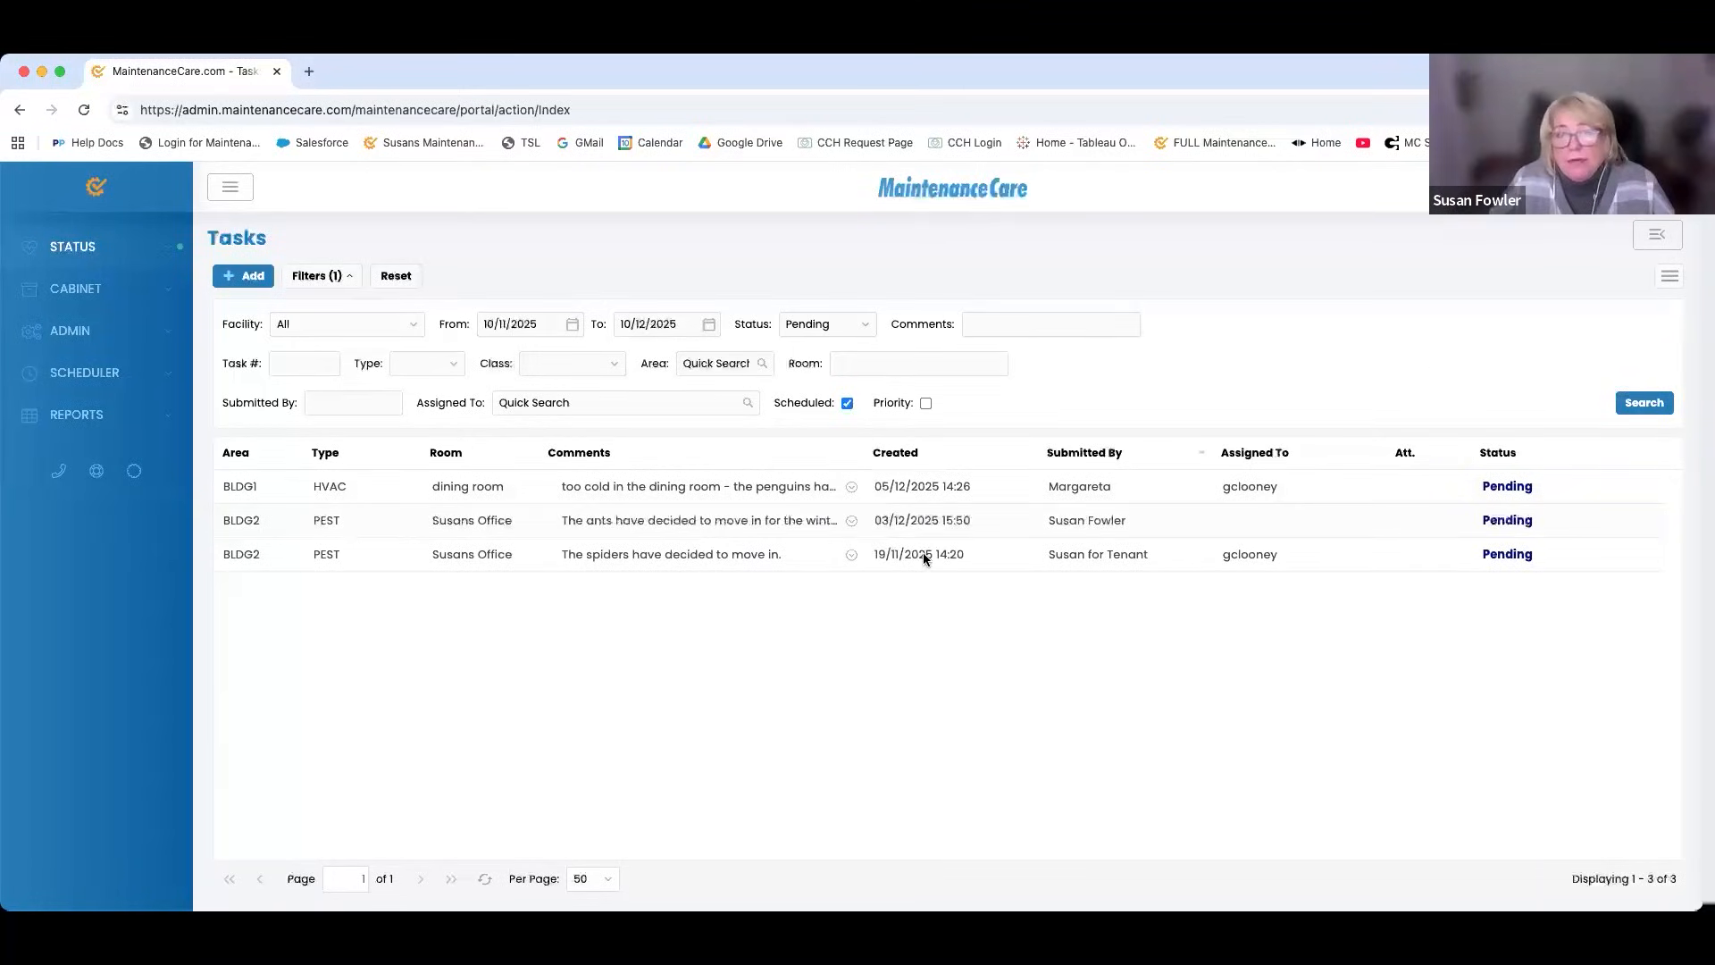
Add the Notes column to the task list and close the column selection.
click(853, 453)
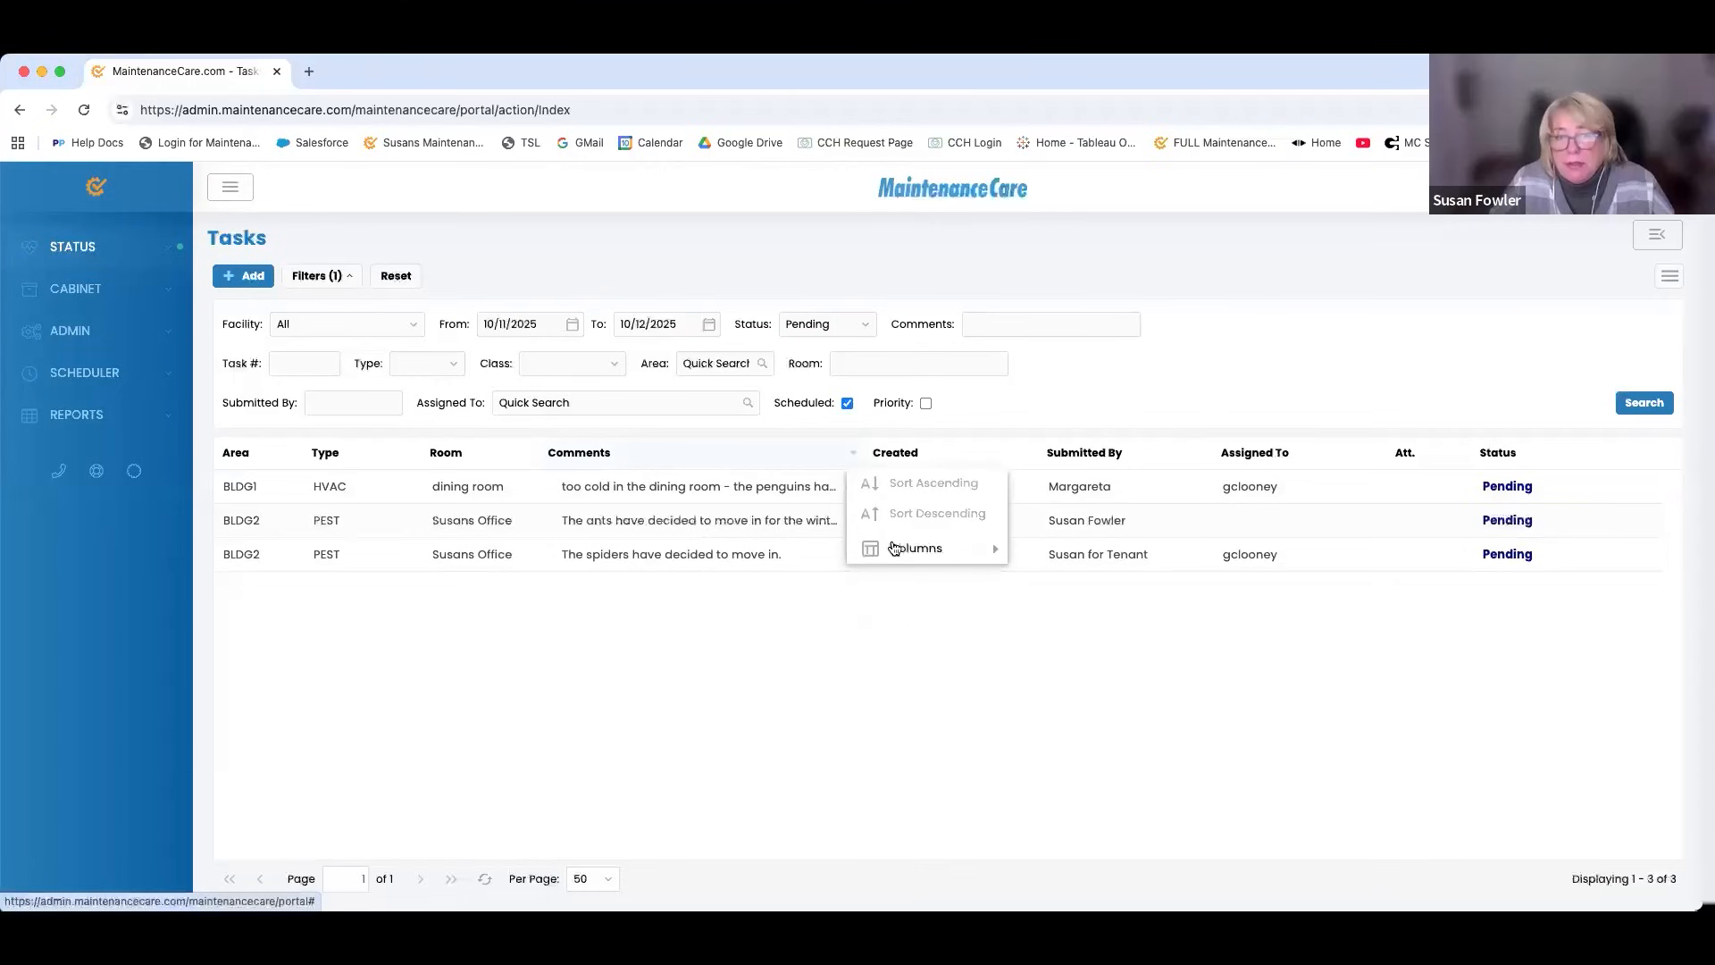
mouse_move(996, 547)
click(1057, 426)
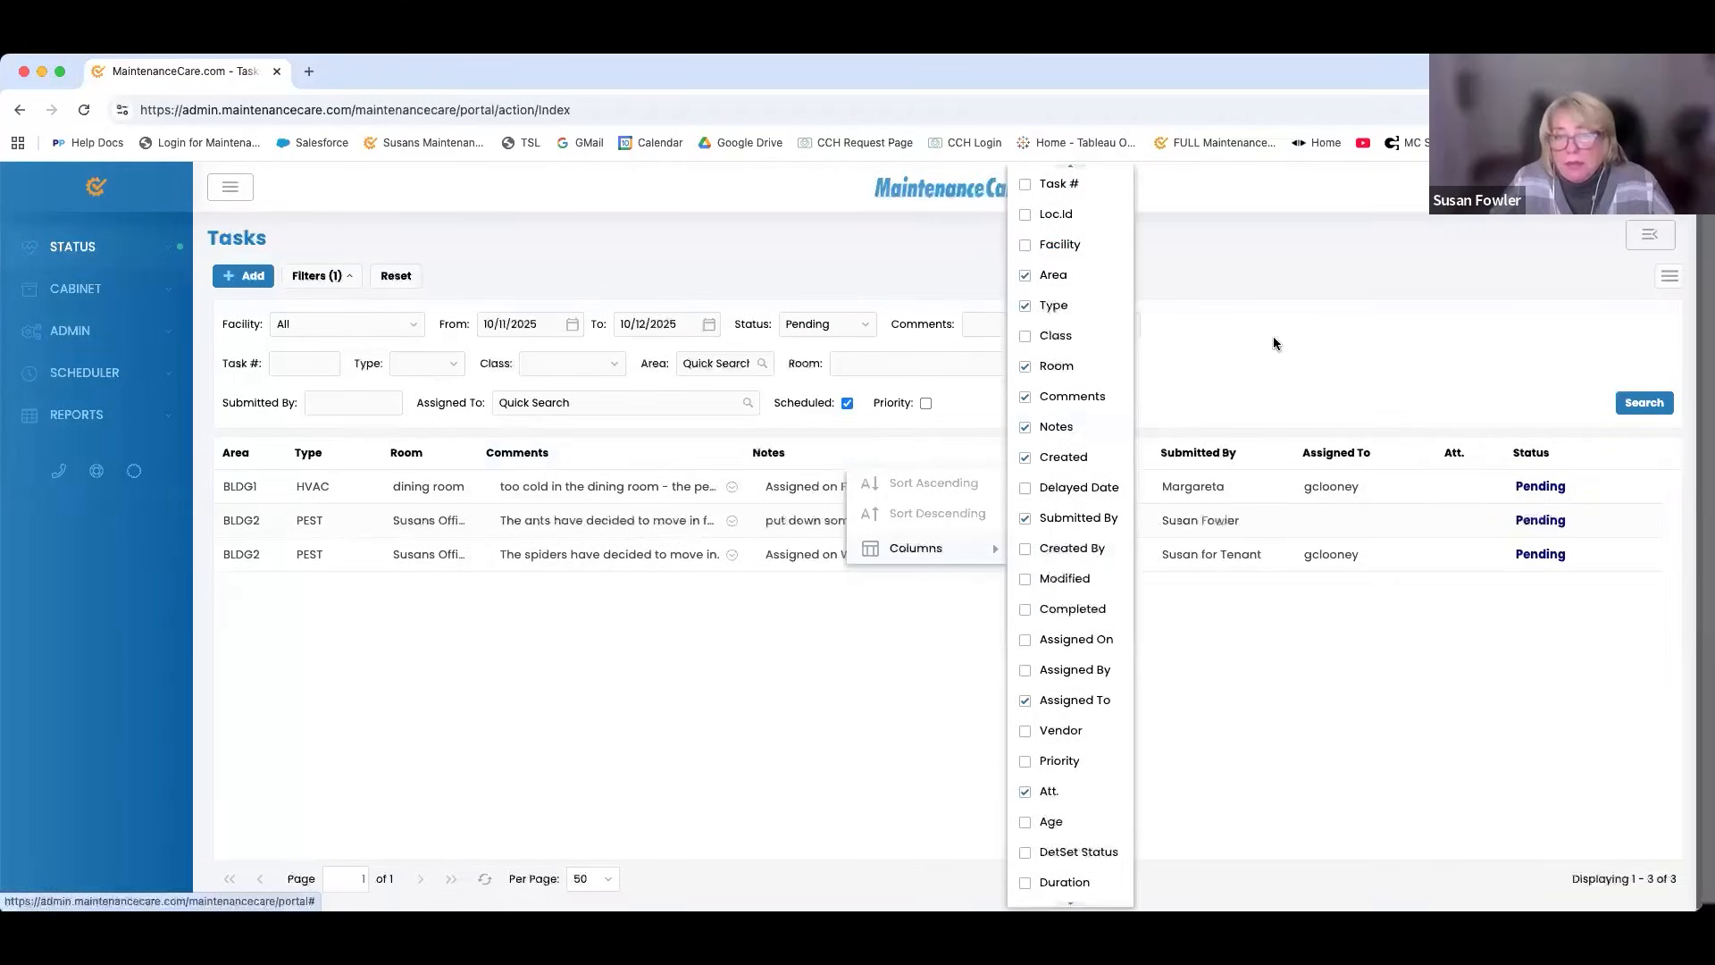
click(1213, 357)
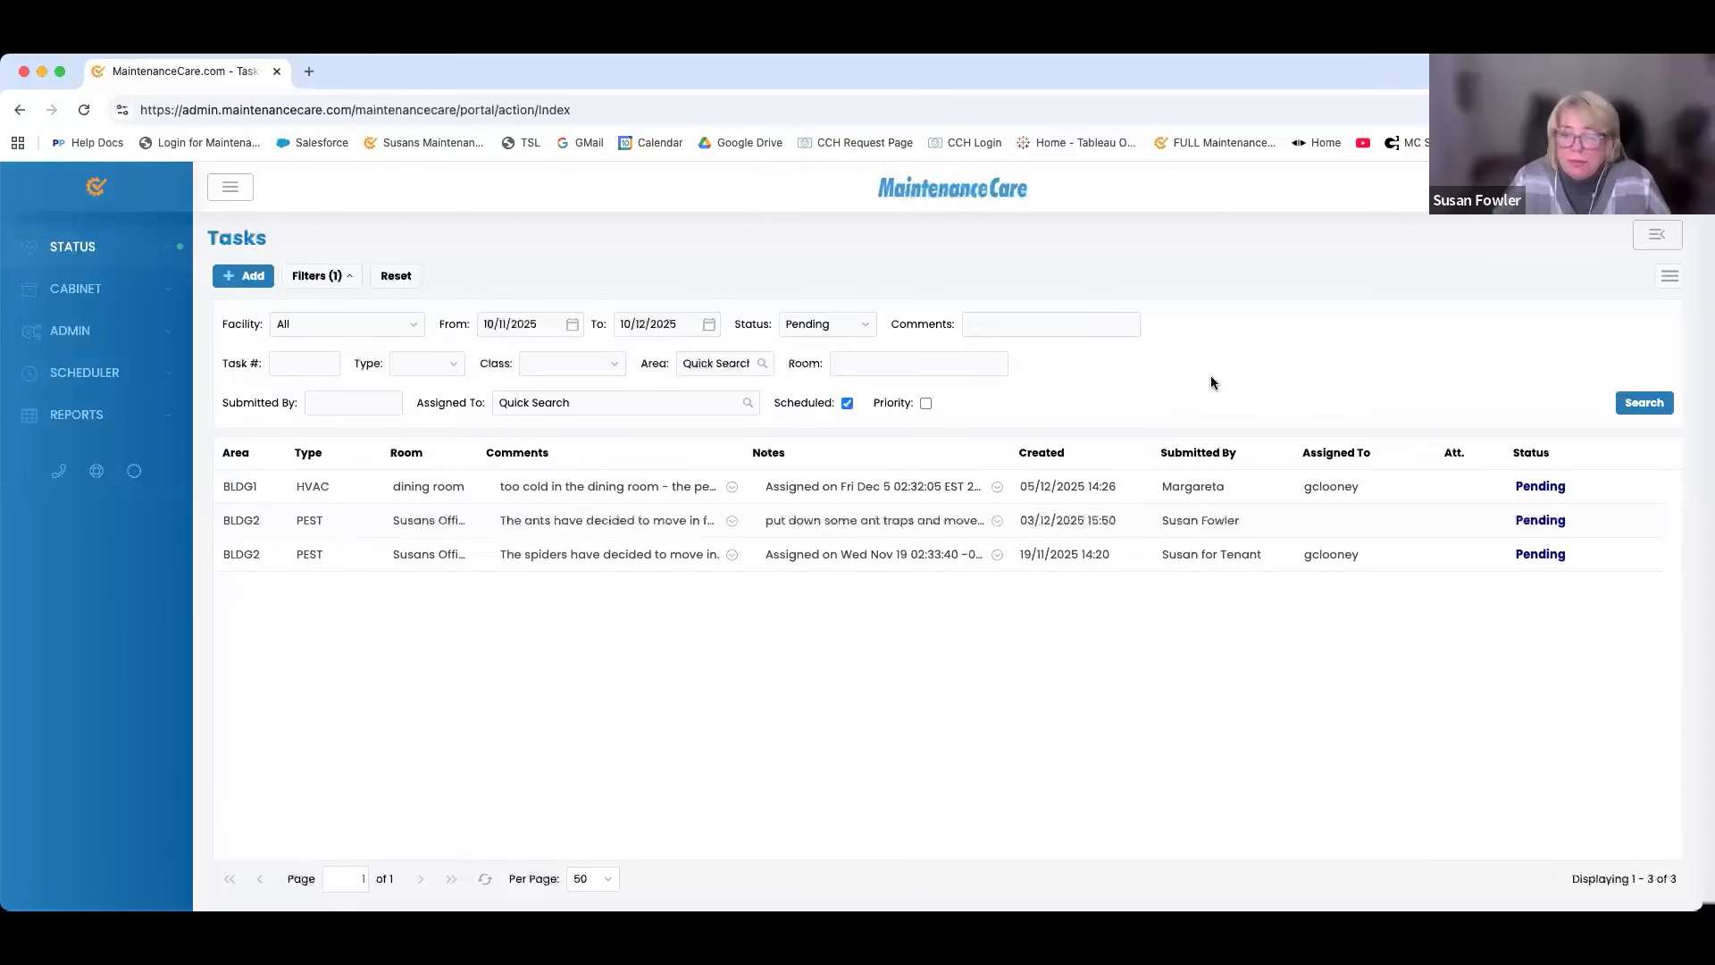
View the full notes of the dining room HVAC task and the spiders PEST task.
click(1002, 488)
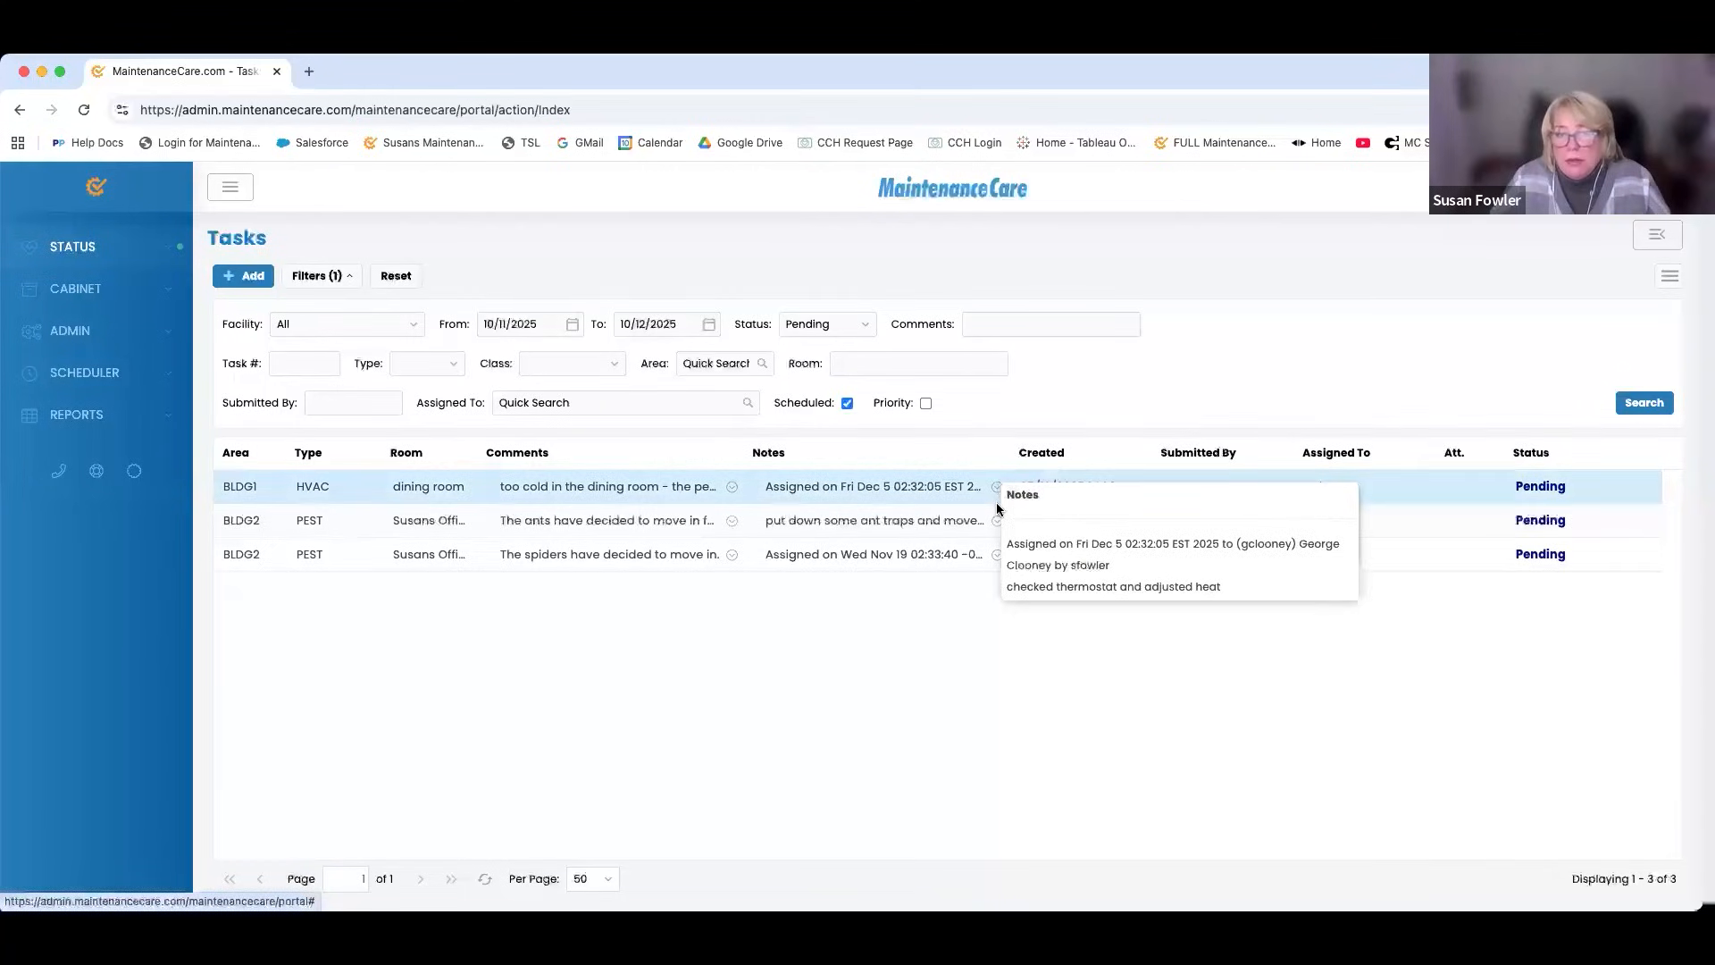
click(978, 550)
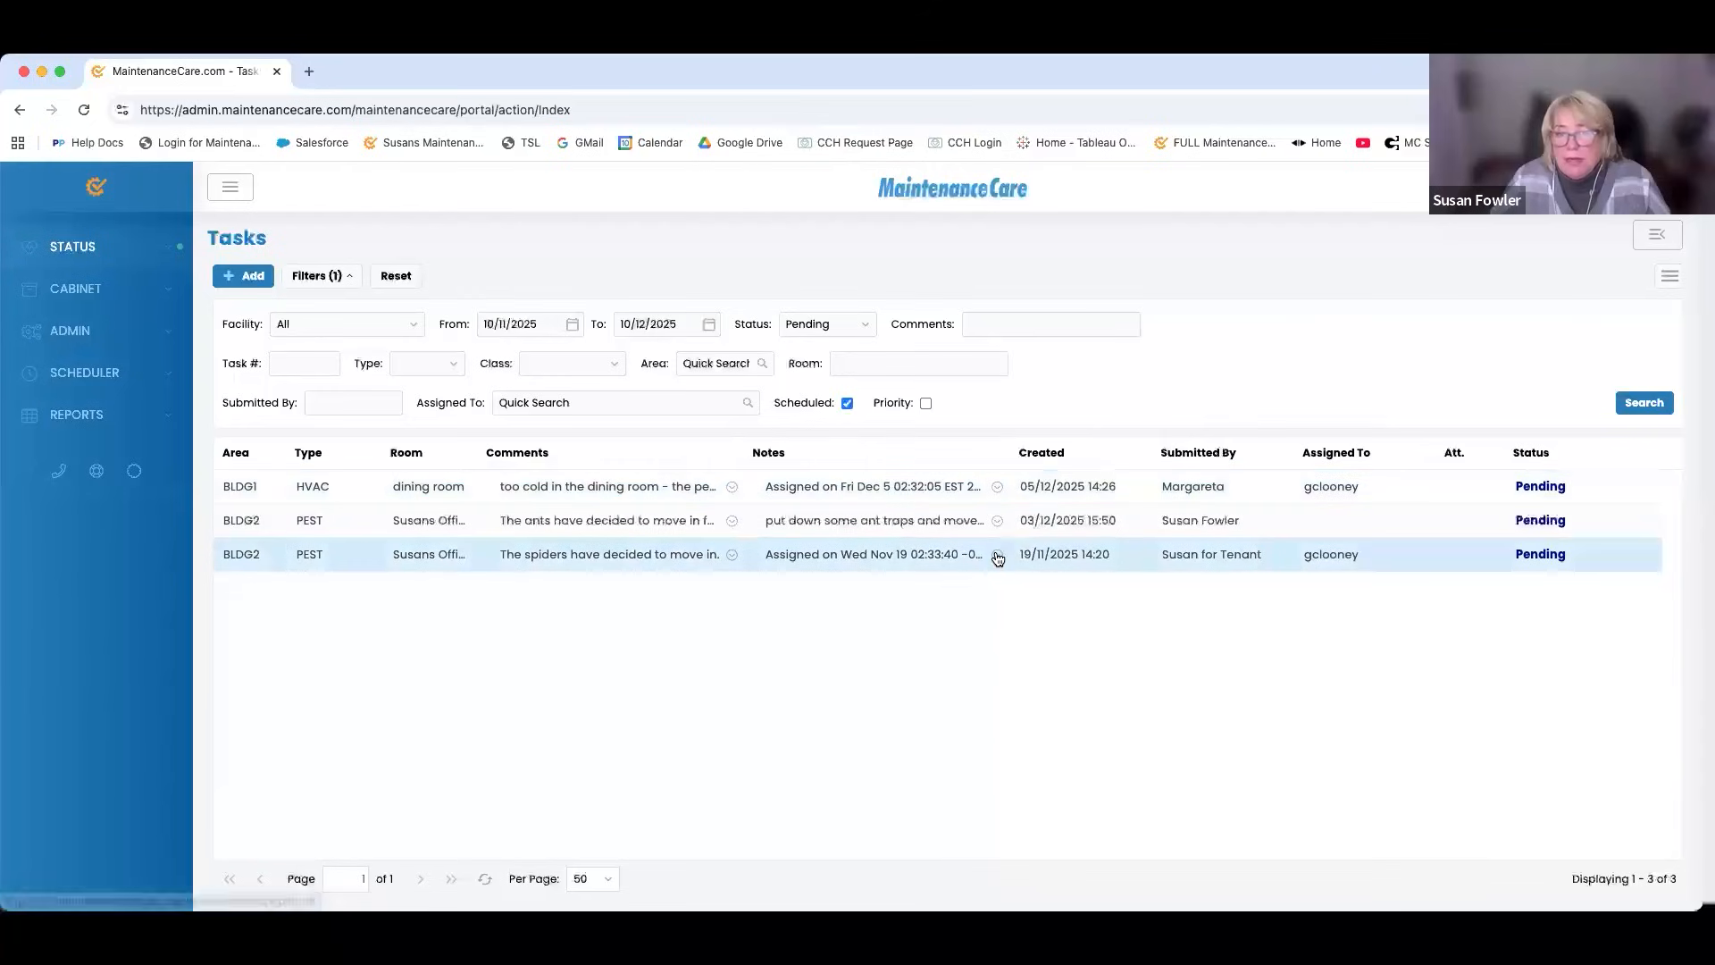
click(998, 556)
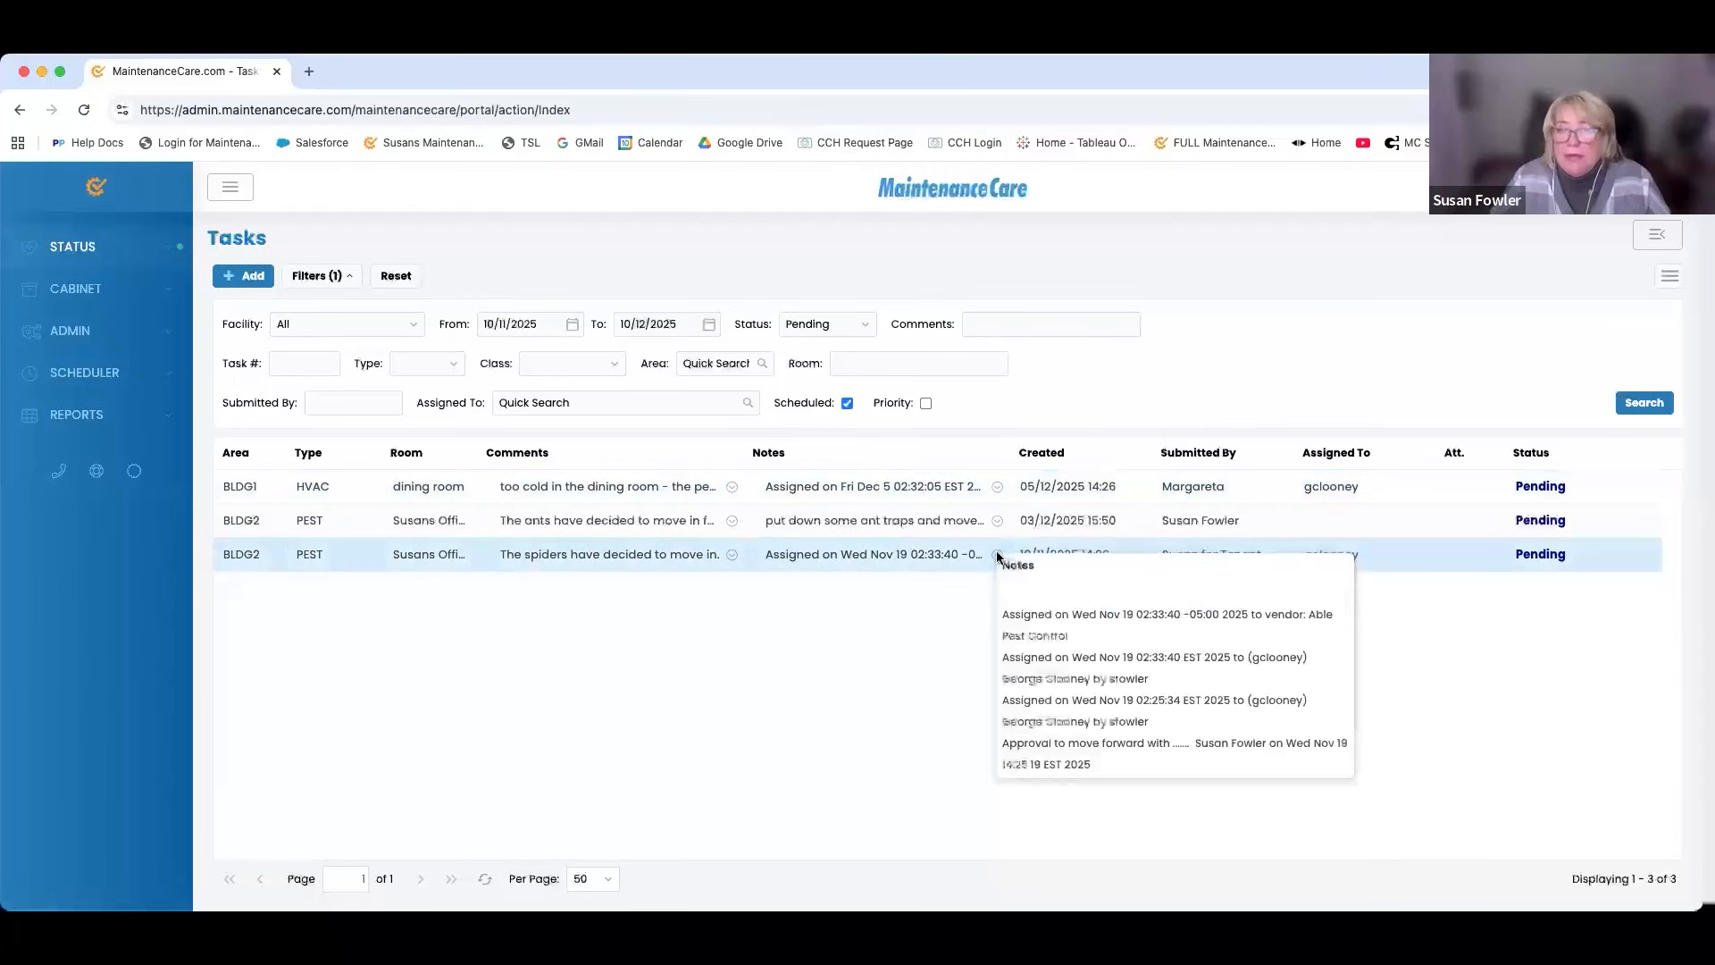
click(866, 615)
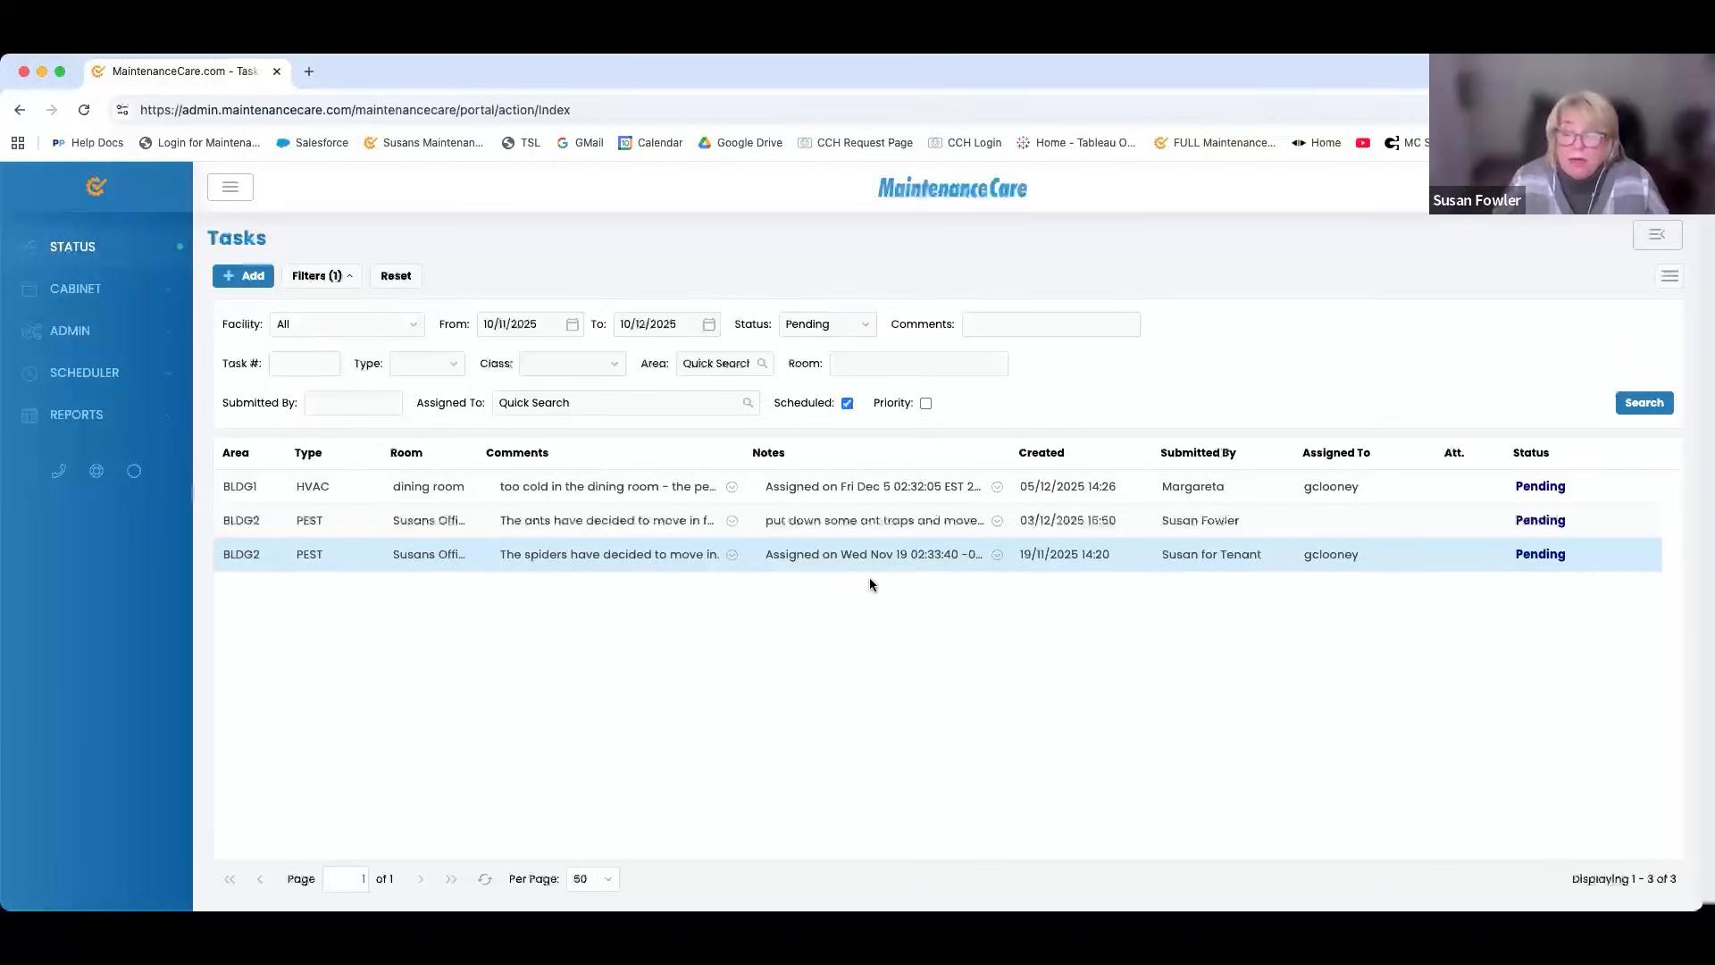
Filter the task list to show only tasks with the New status.
click(863, 327)
click(822, 373)
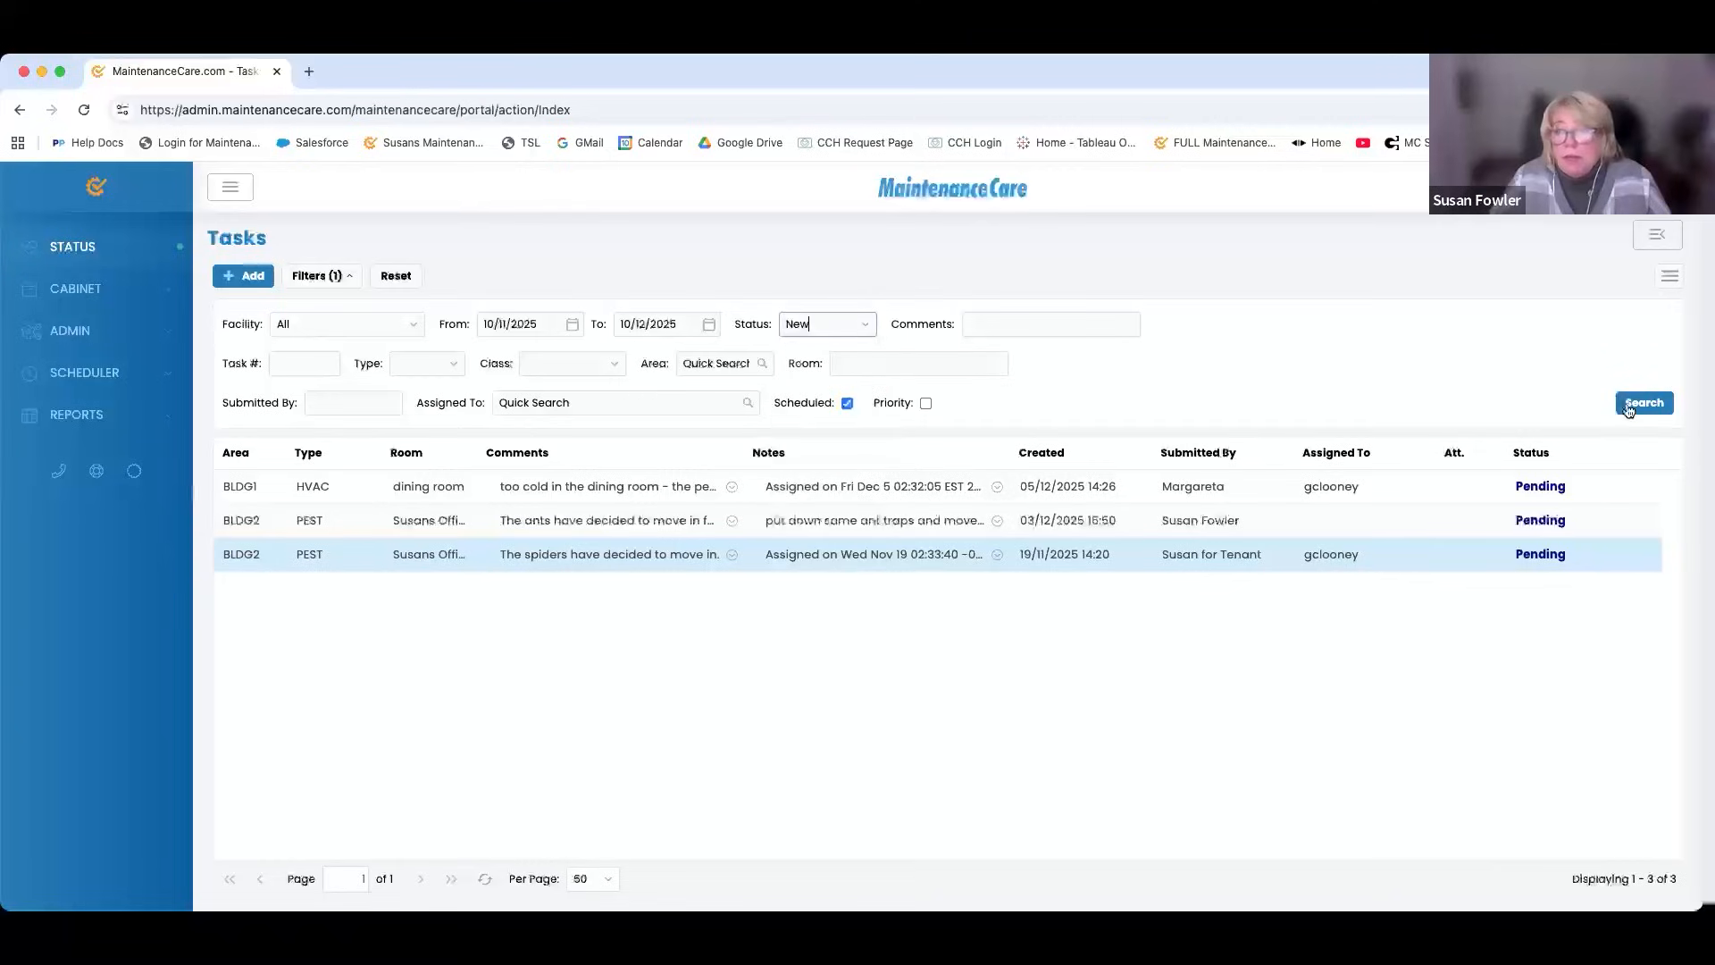
click(1627, 404)
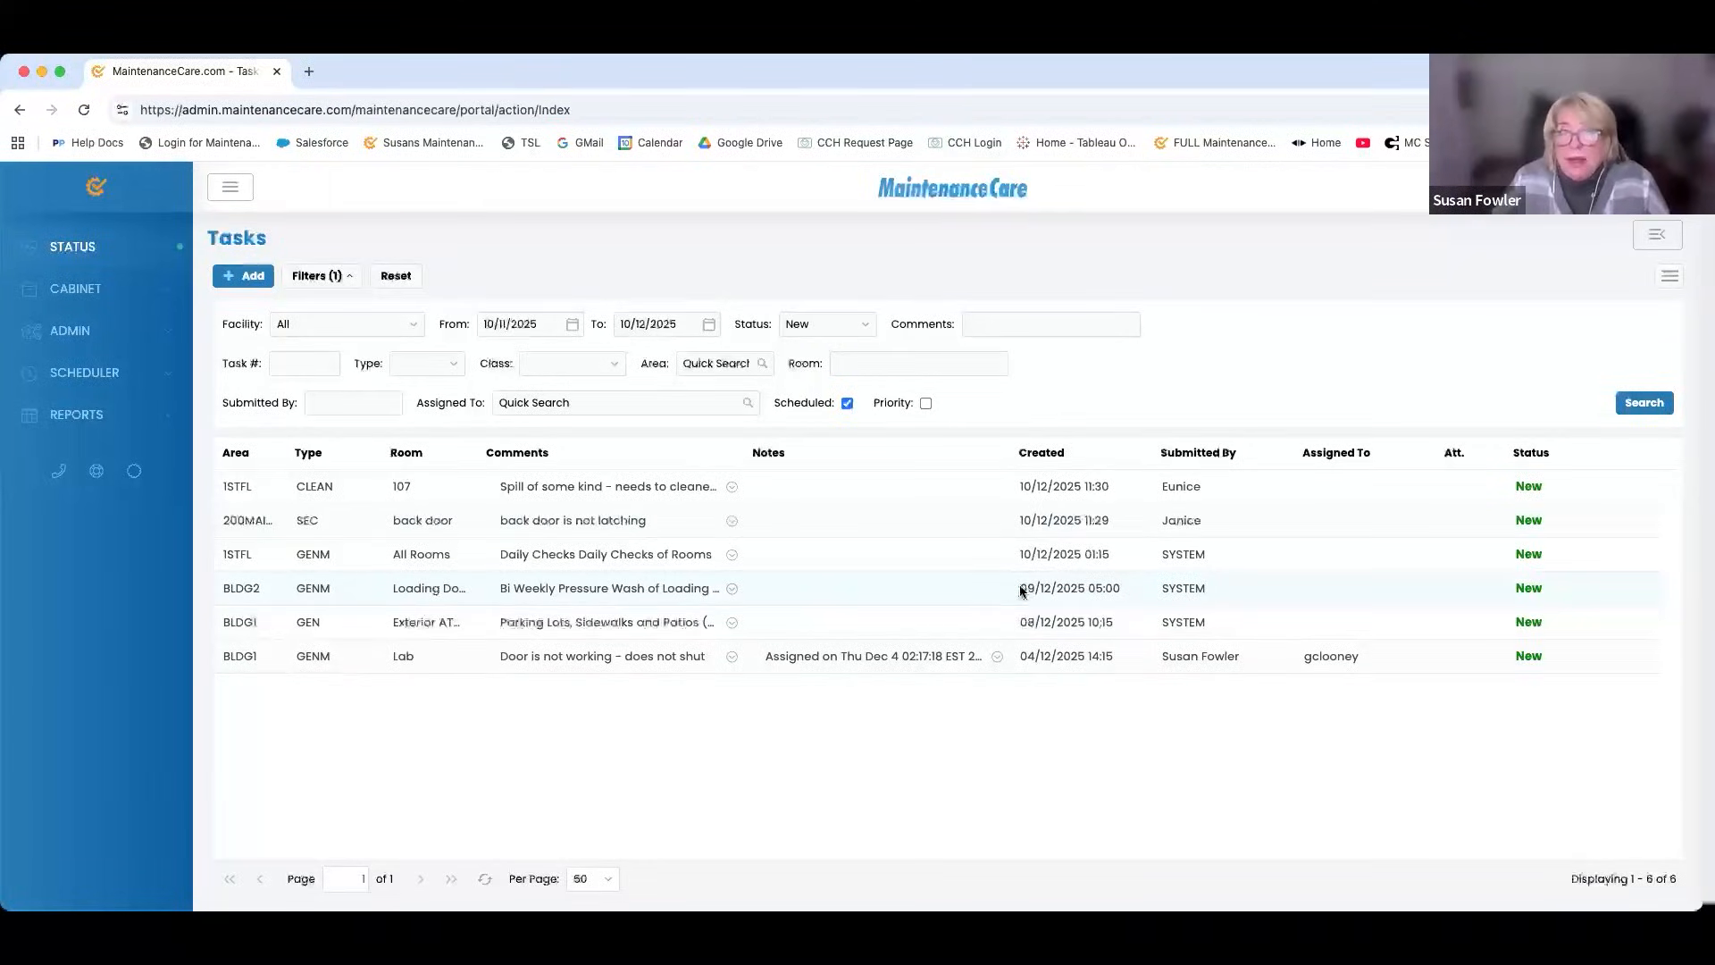
Set the status filter back to Active and rerun the task search.
click(866, 327)
click(809, 515)
click(1632, 404)
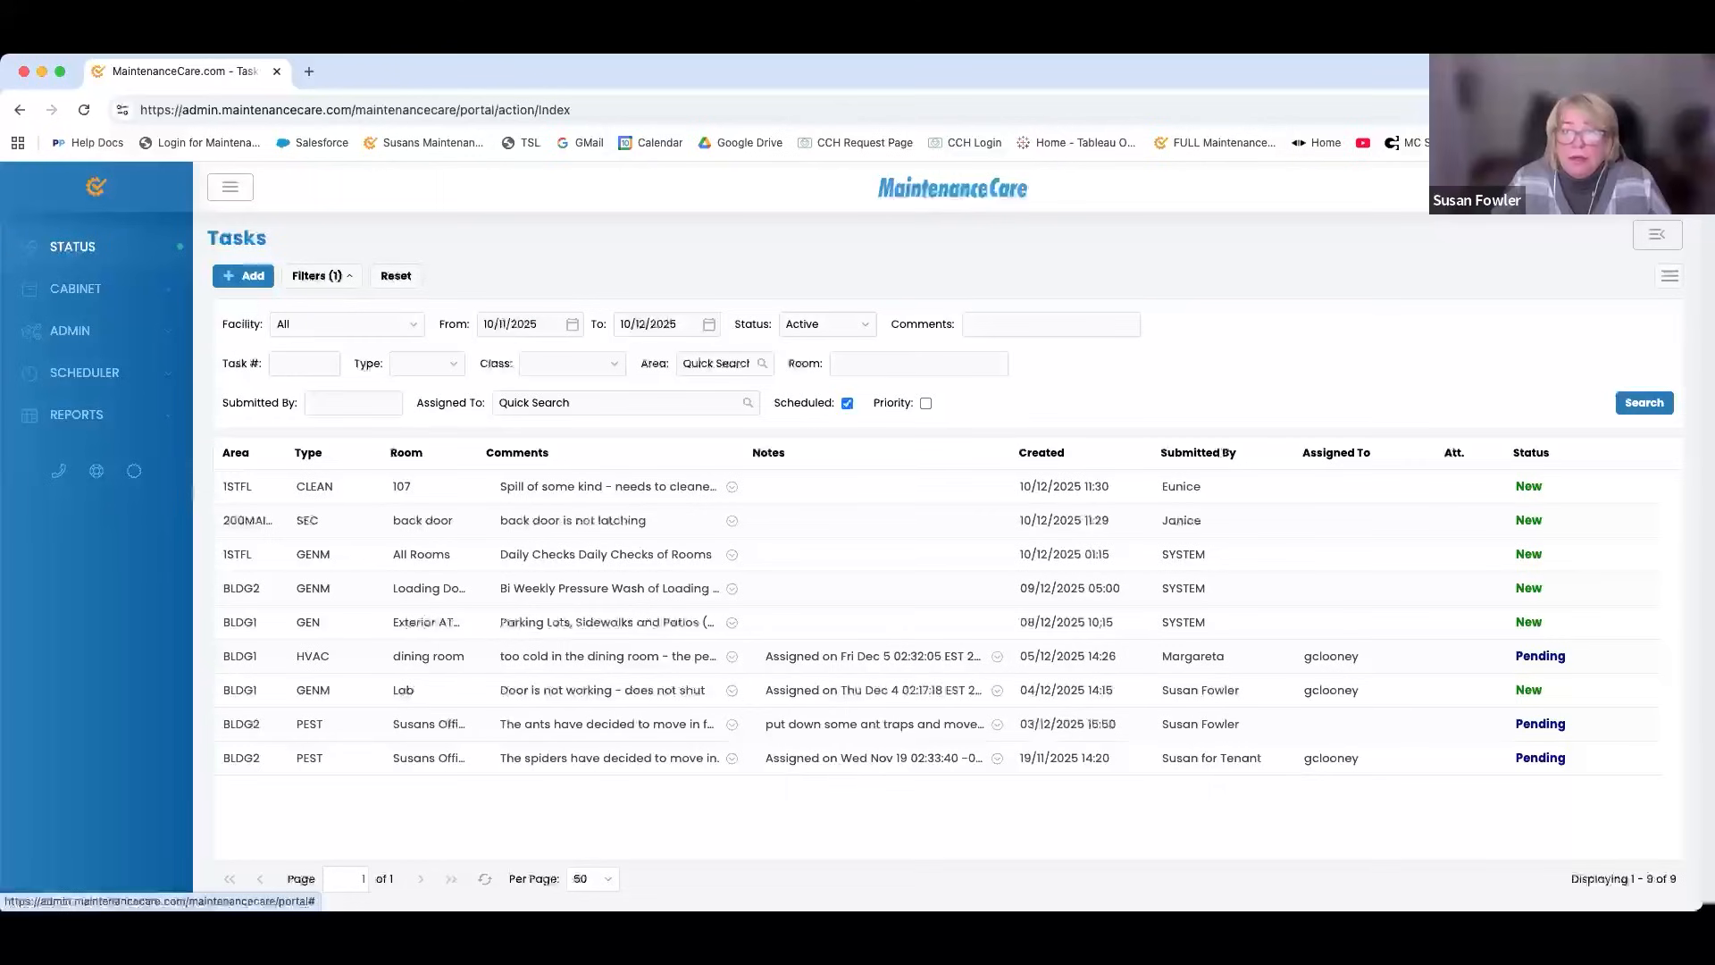
Turn on Top Navigation in the app layout settings and close the settings.
click(1657, 234)
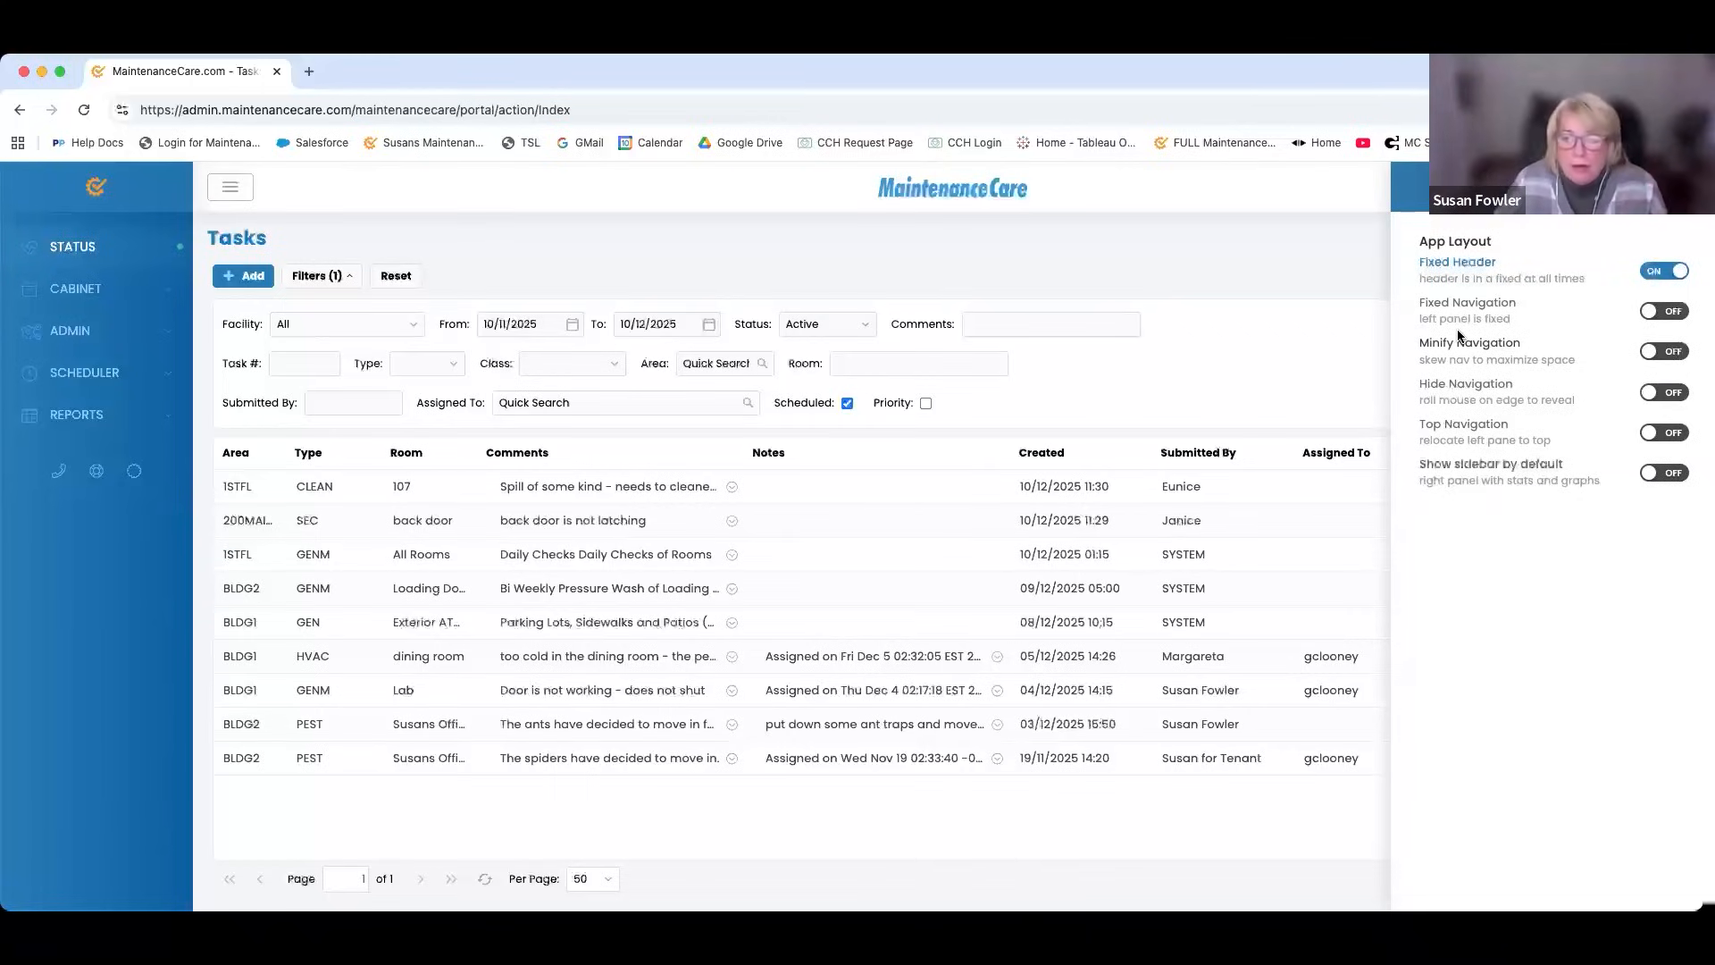
click(1651, 438)
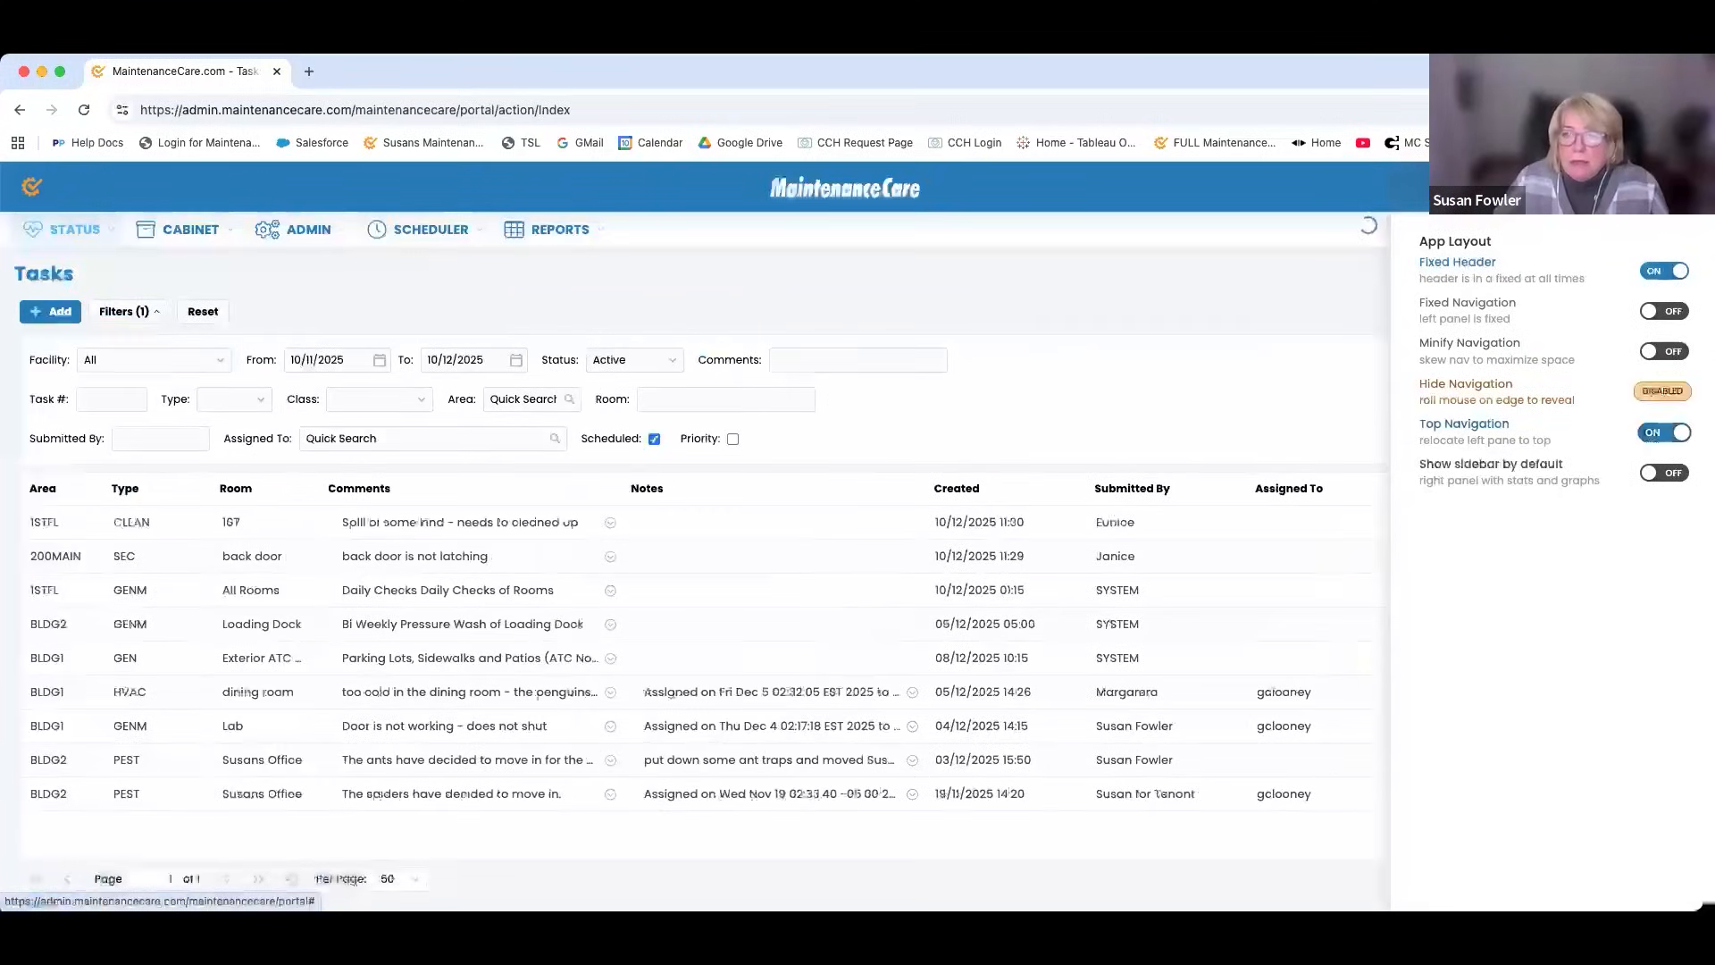
click(1290, 289)
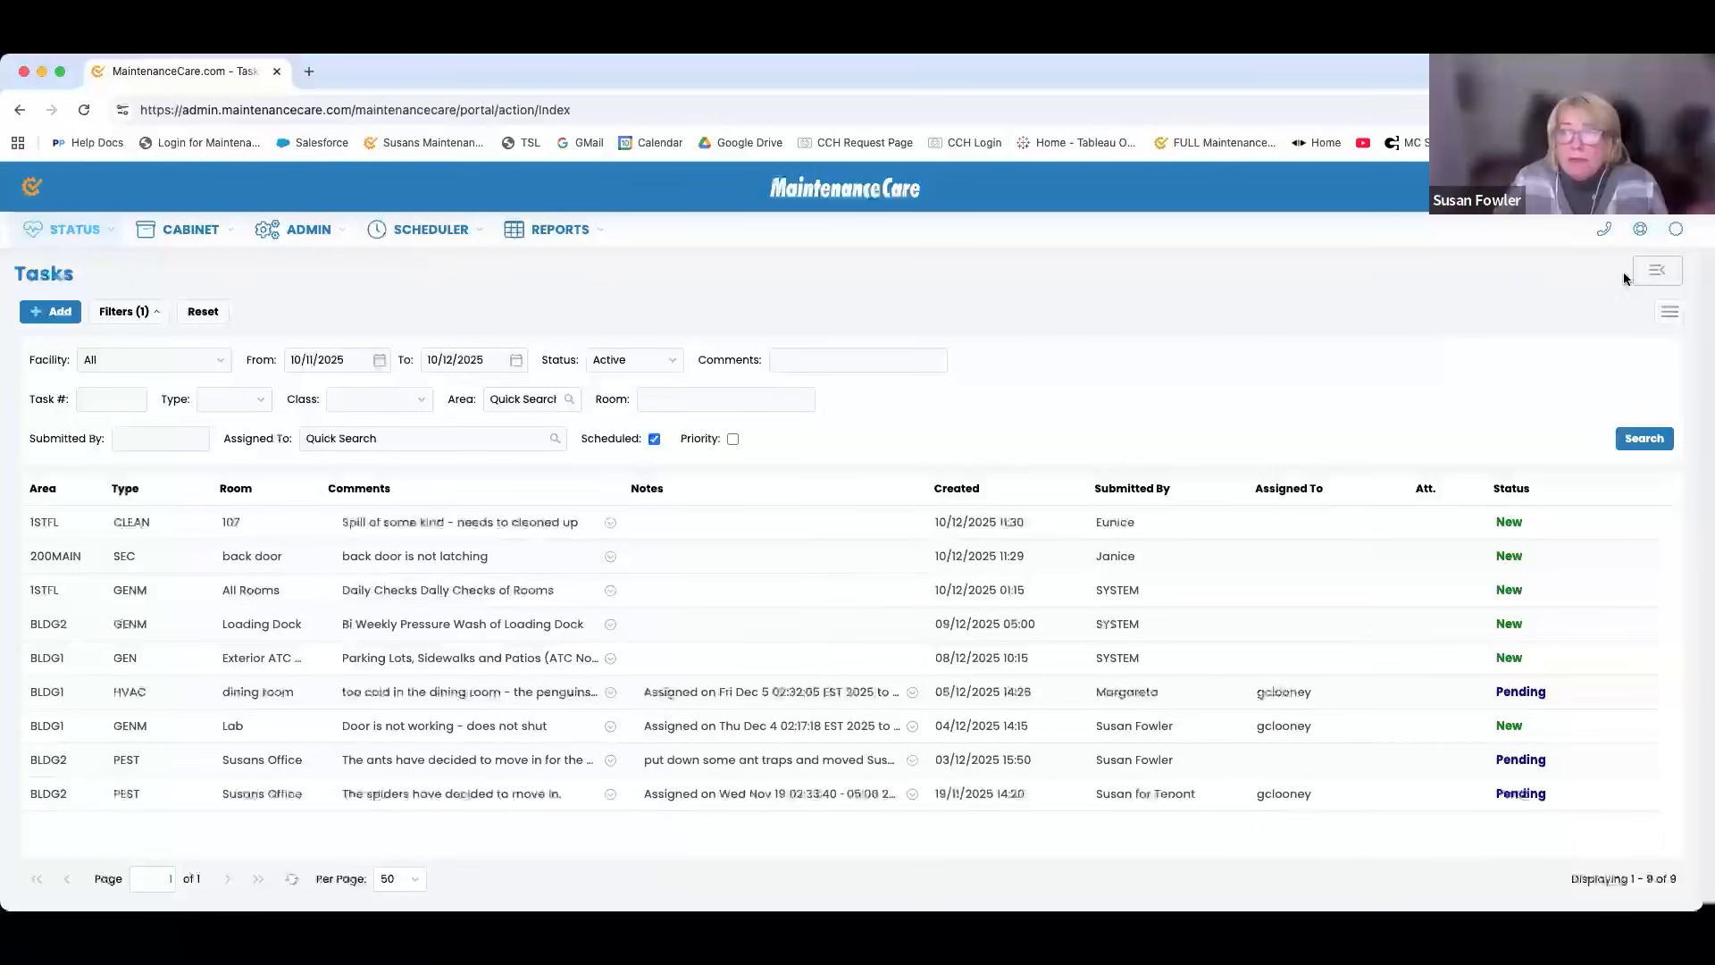
Reopen the app layout settings, turn off Top Navigation and turn on Show sidebar by default.
click(1676, 230)
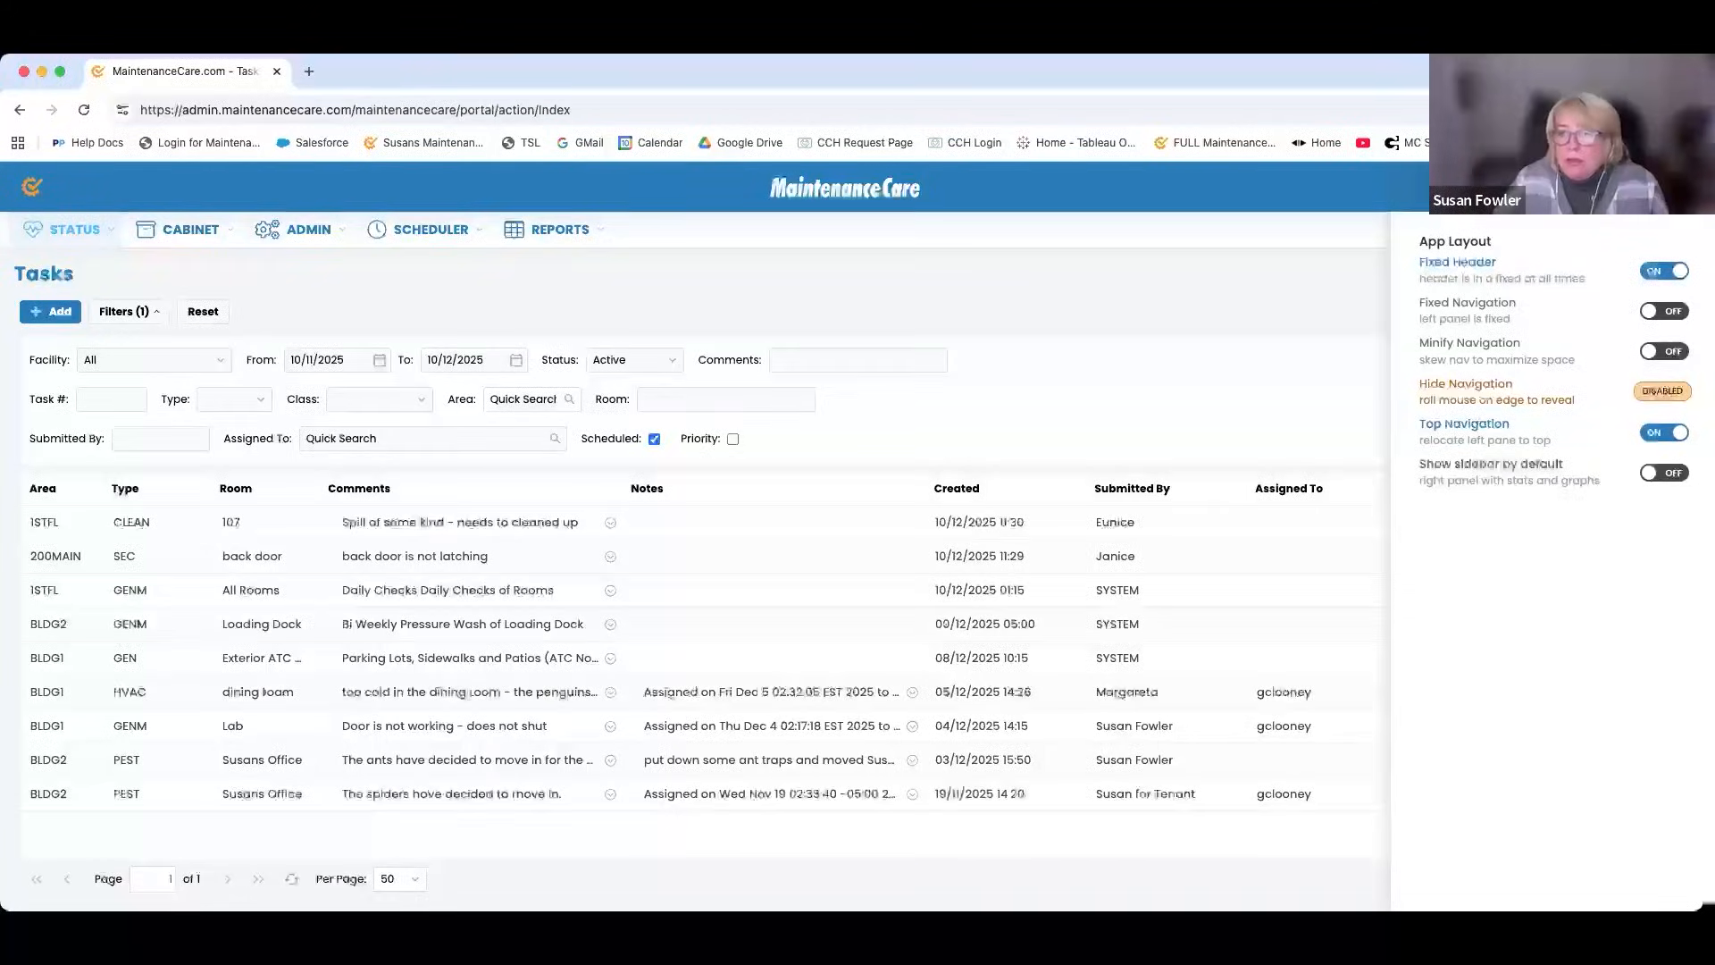
click(1683, 435)
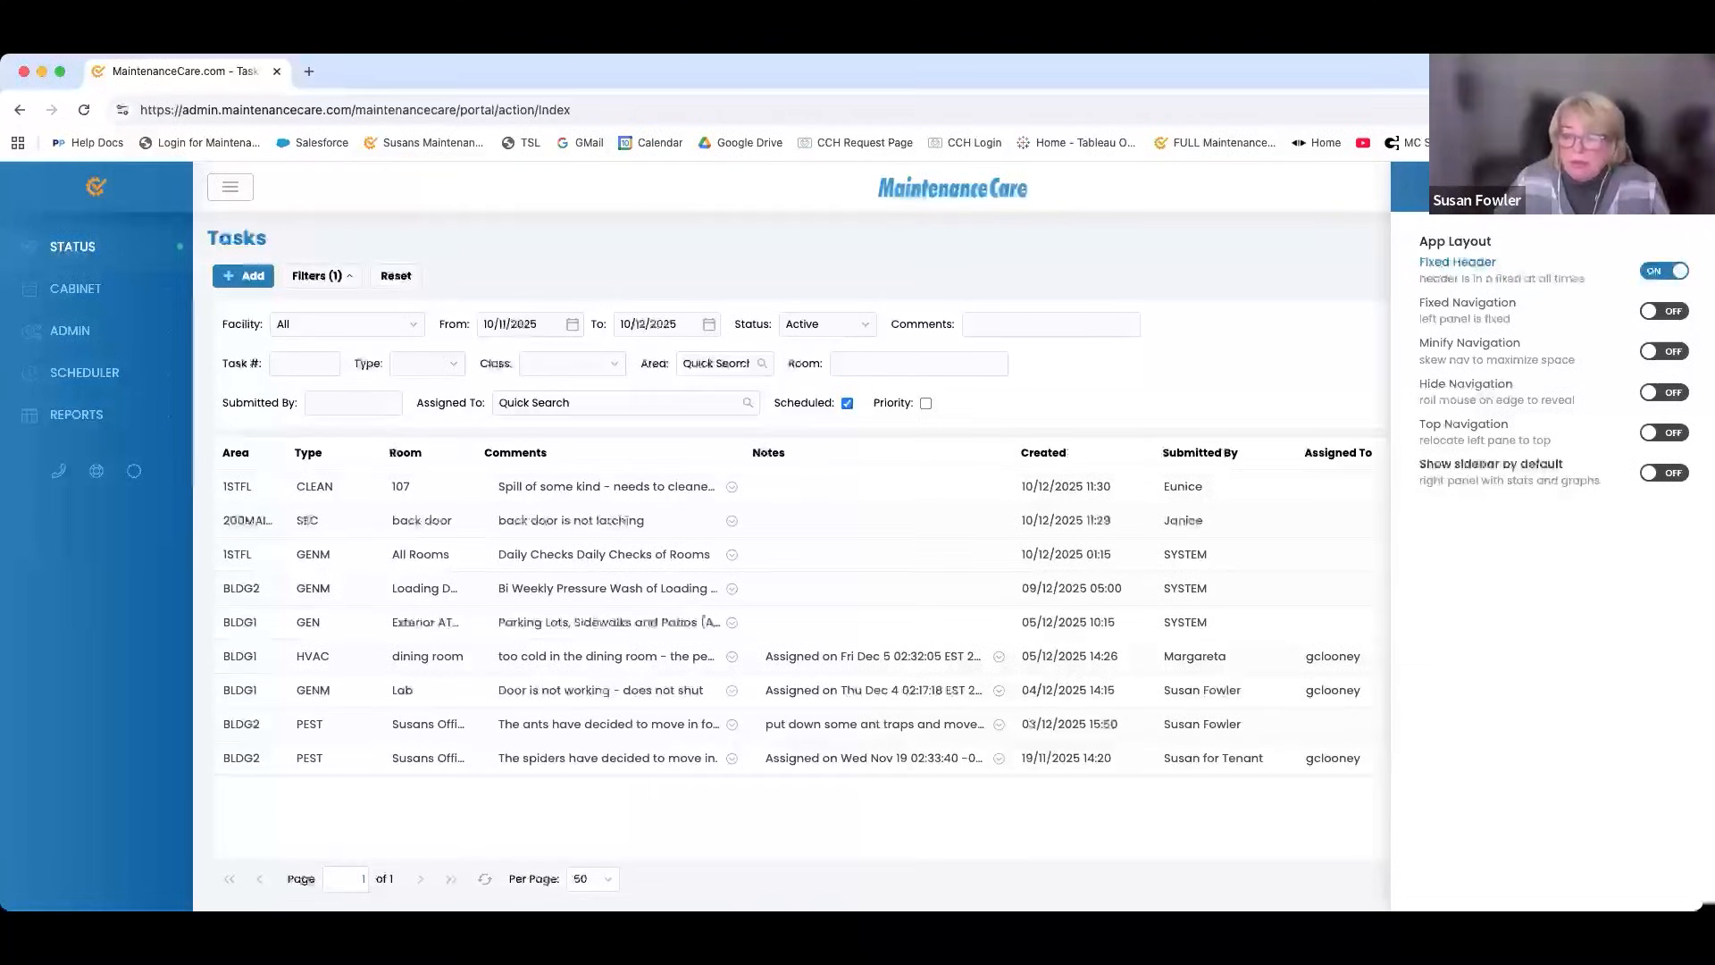
click(1664, 472)
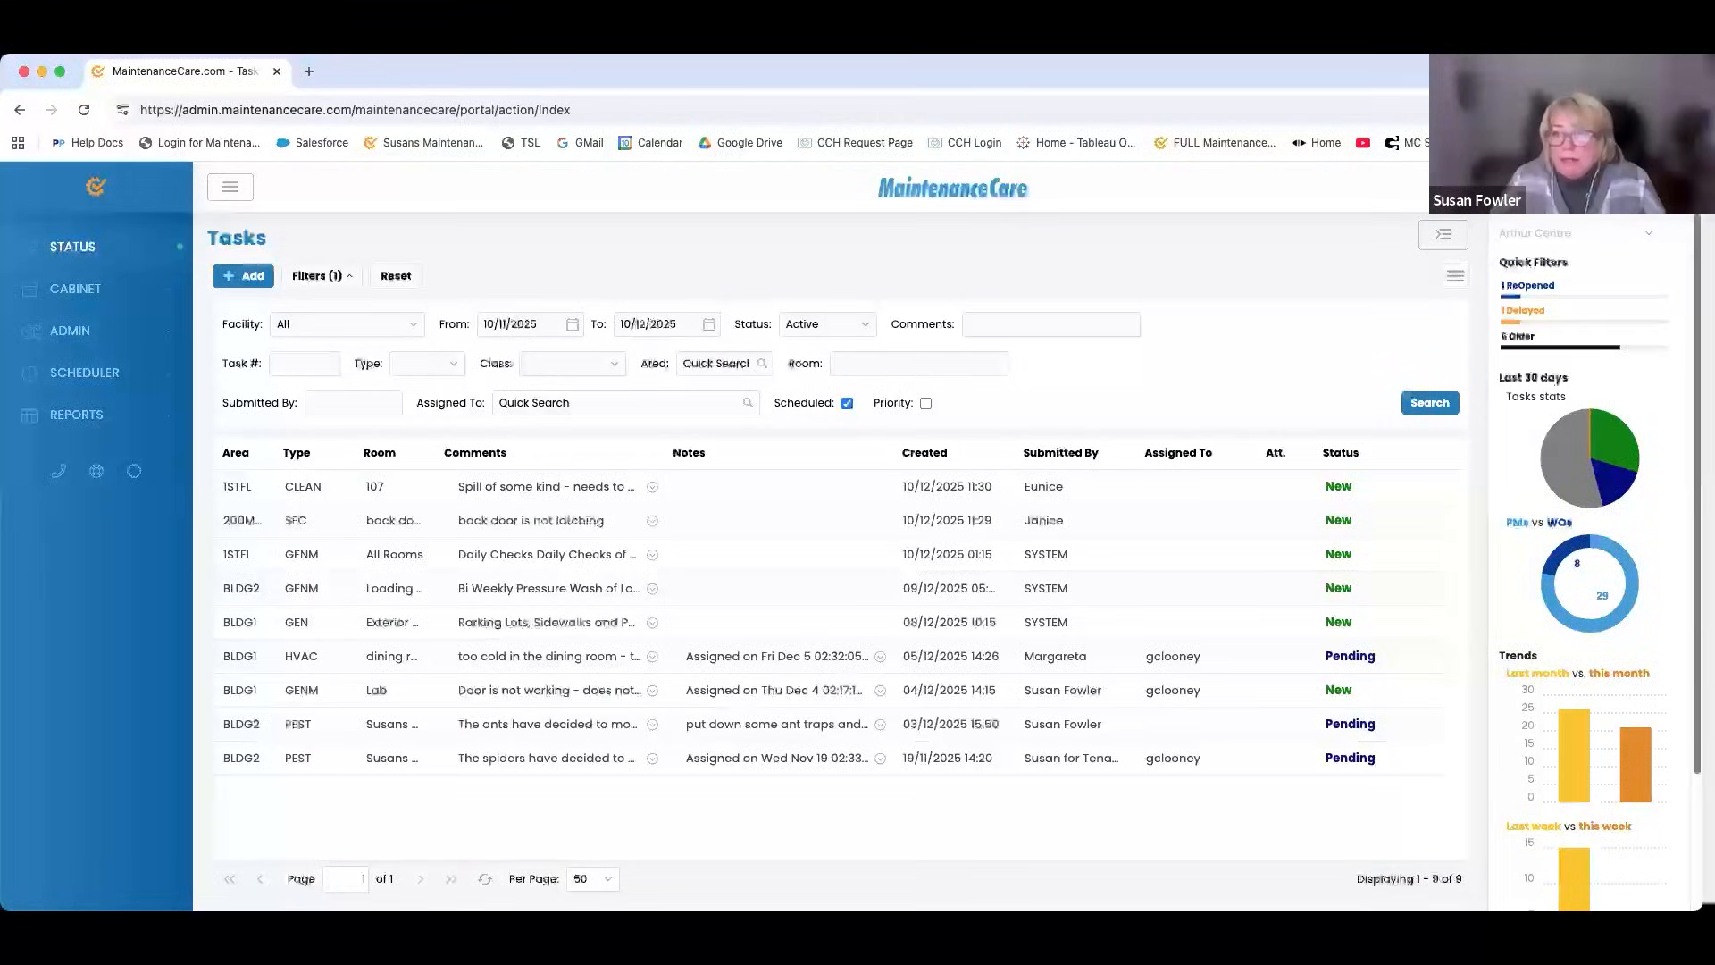
Look through the sidebar's quick filters, task stats, trends and Space Center, and collapse the sidebar.
scroll(1674, 884, down, 3)
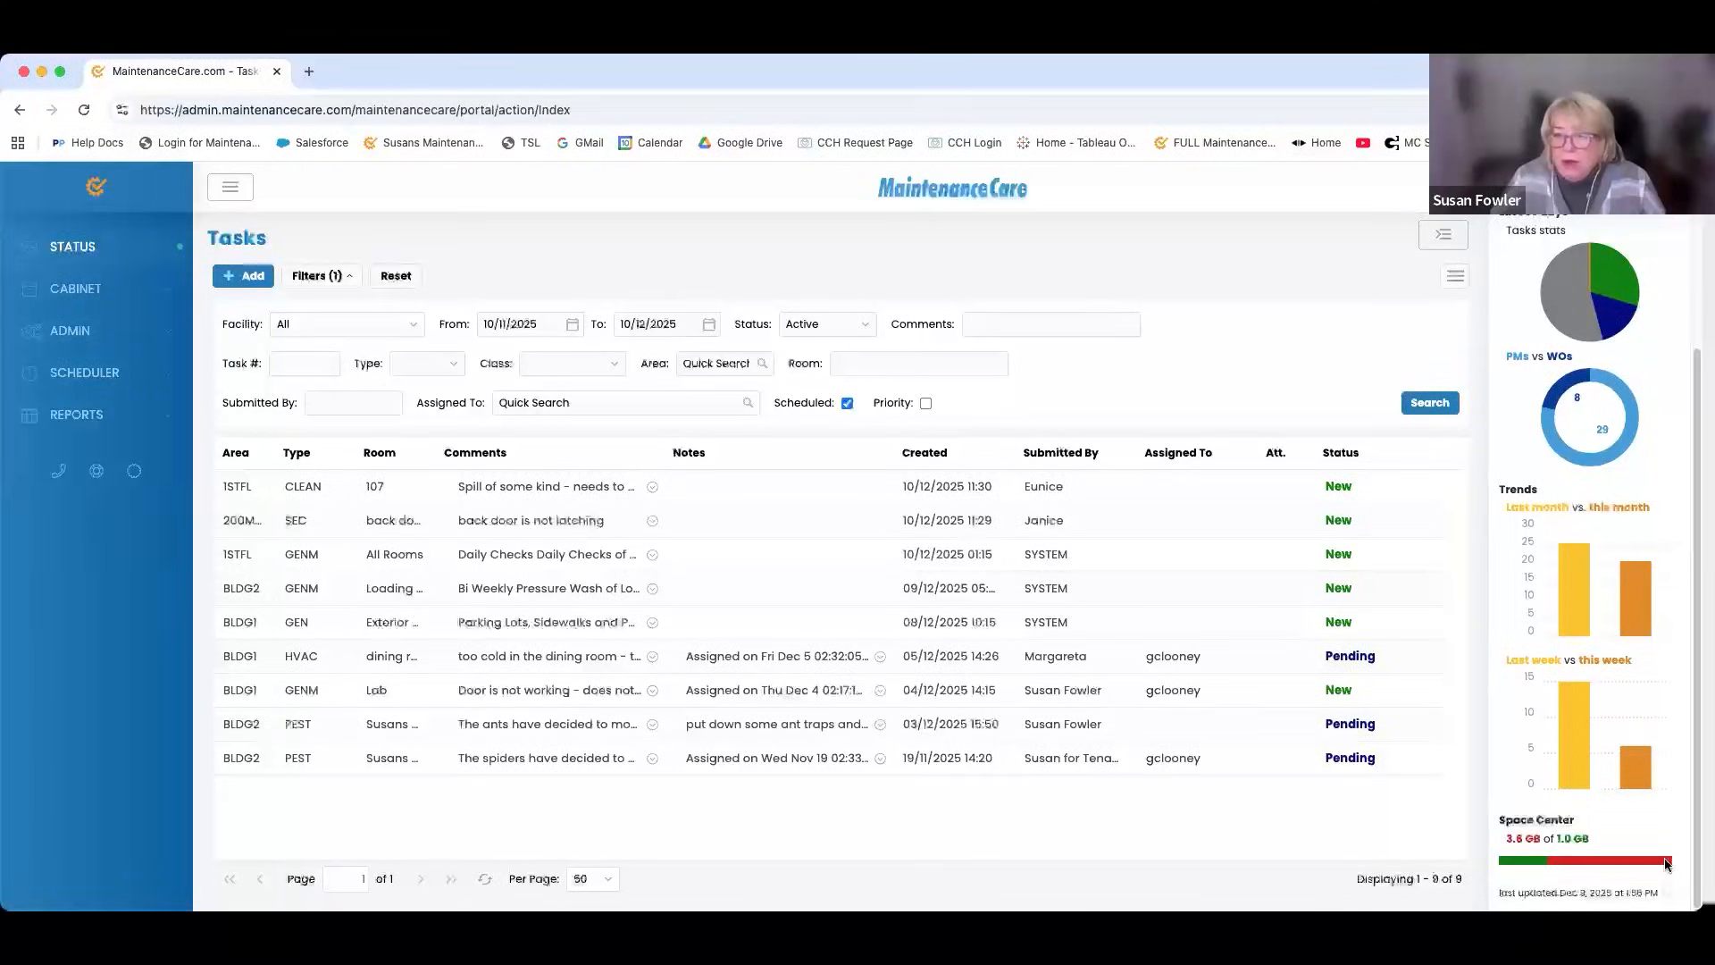
scroll(1664, 857, up, 3)
scroll(1662, 854, down, 3)
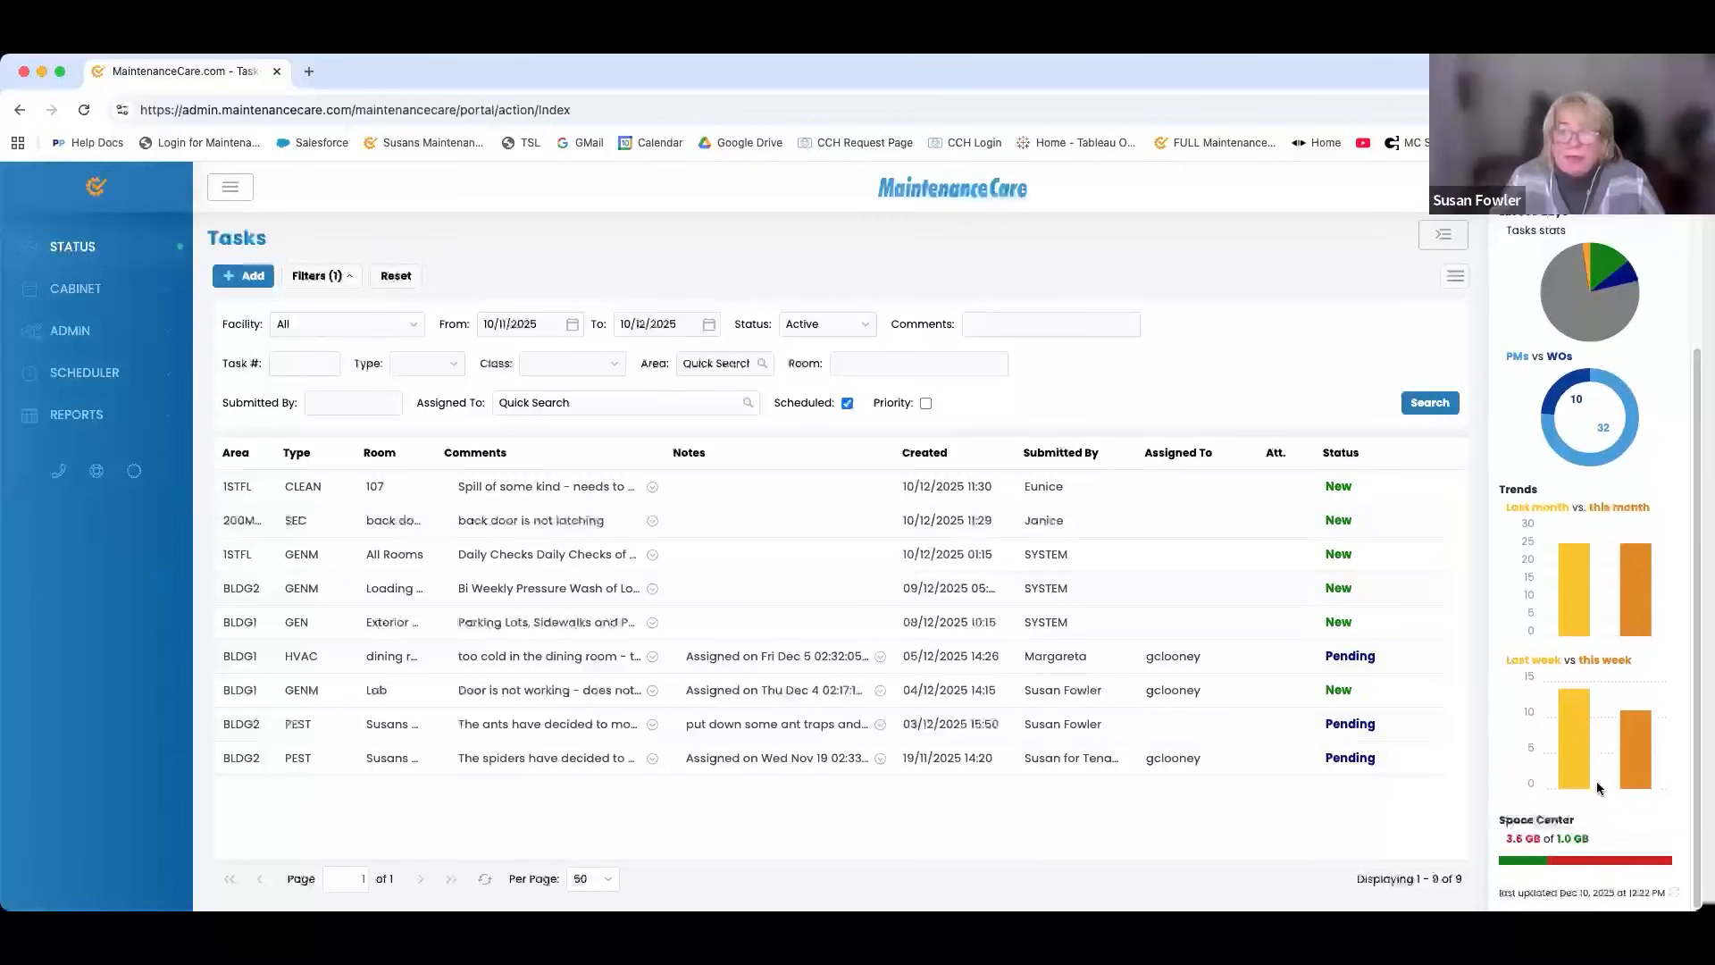
scroll(1613, 778, up, 3)
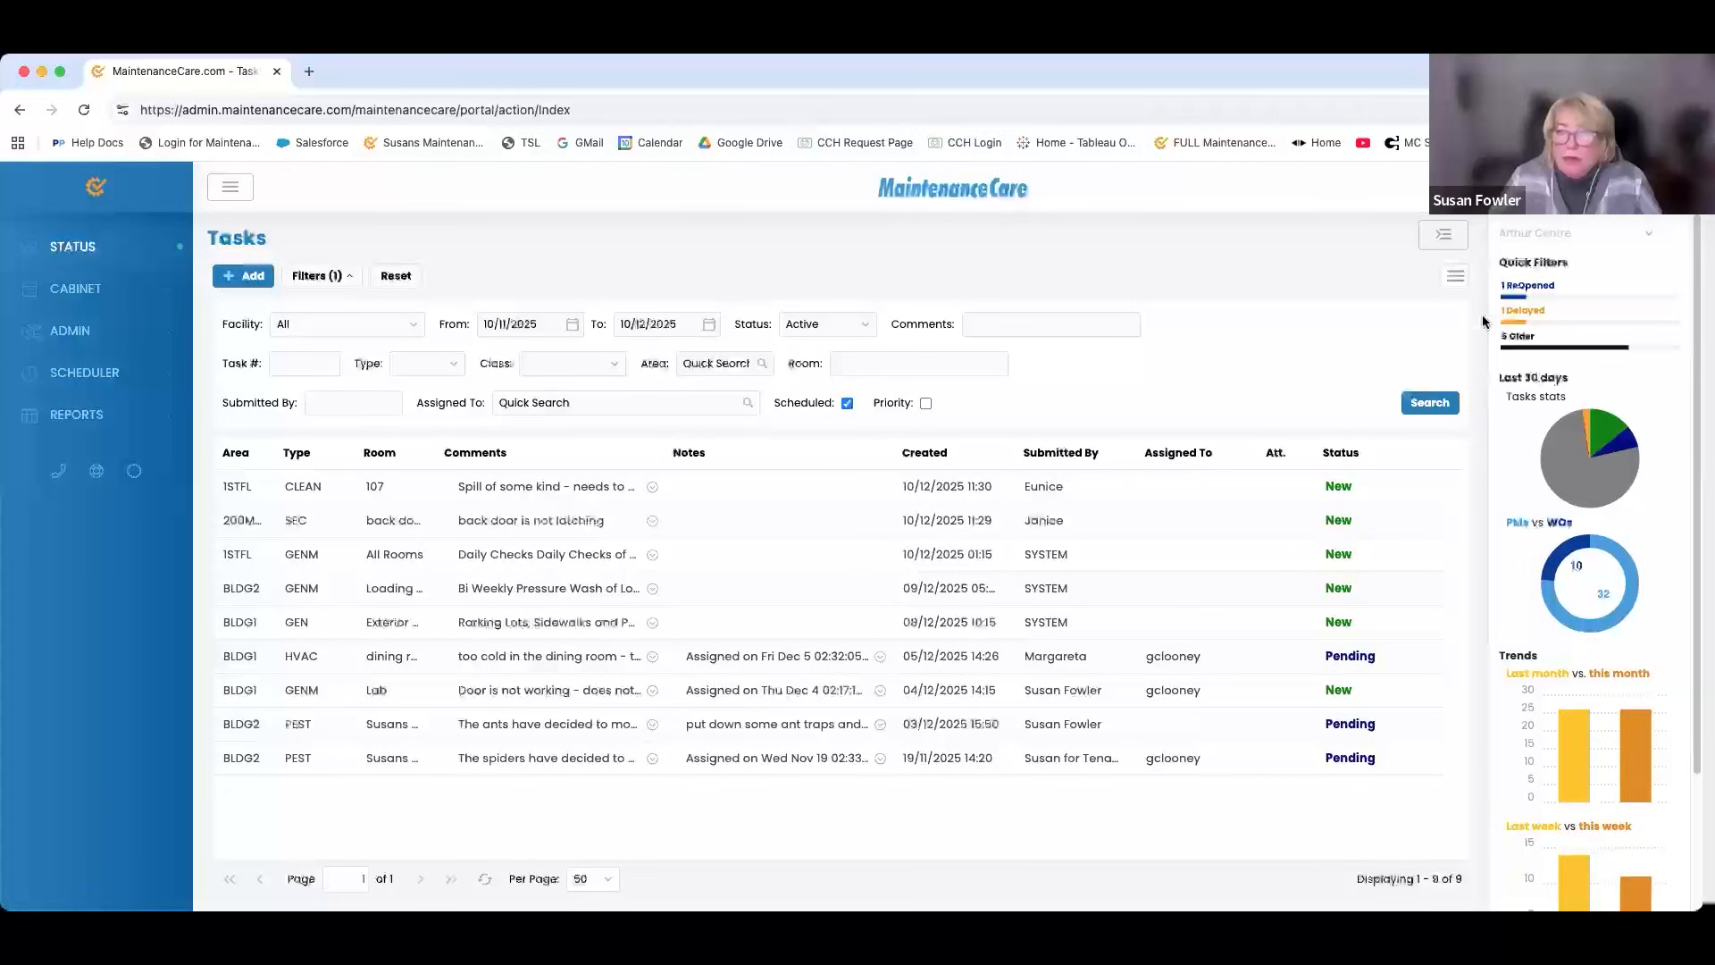
click(1444, 239)
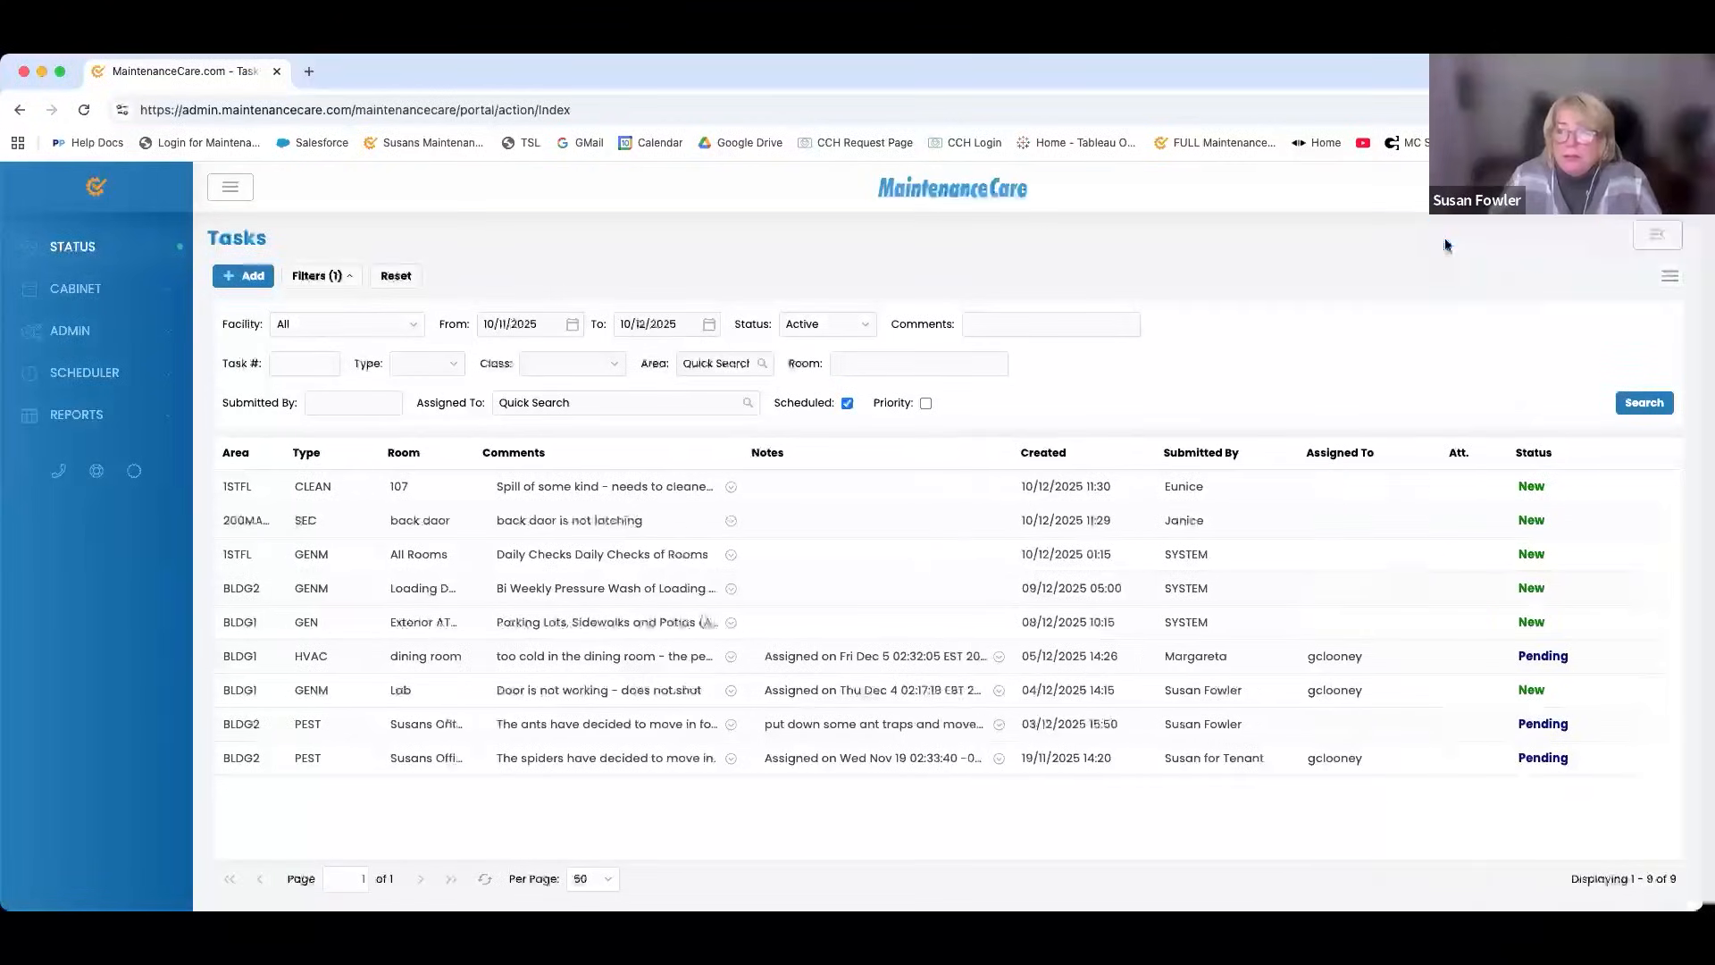
Expand the sidebar again and review its quick filters, task stats, trends and Space Center.
click(1656, 237)
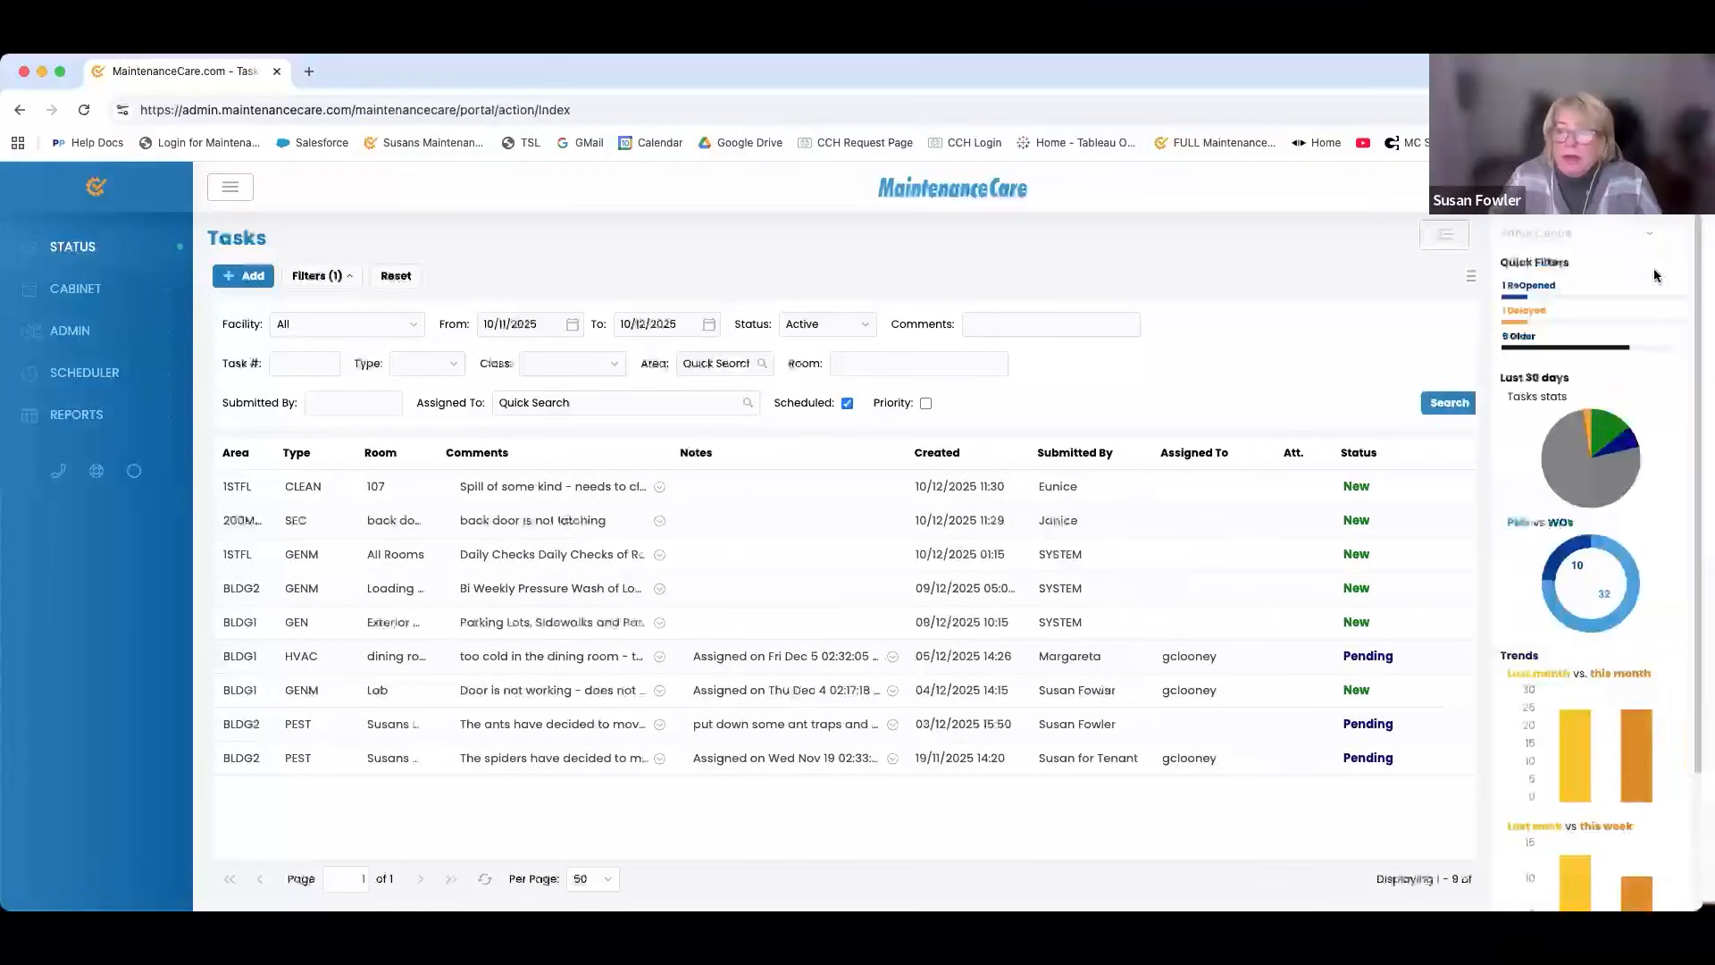
scroll(1614, 490, down, 4)
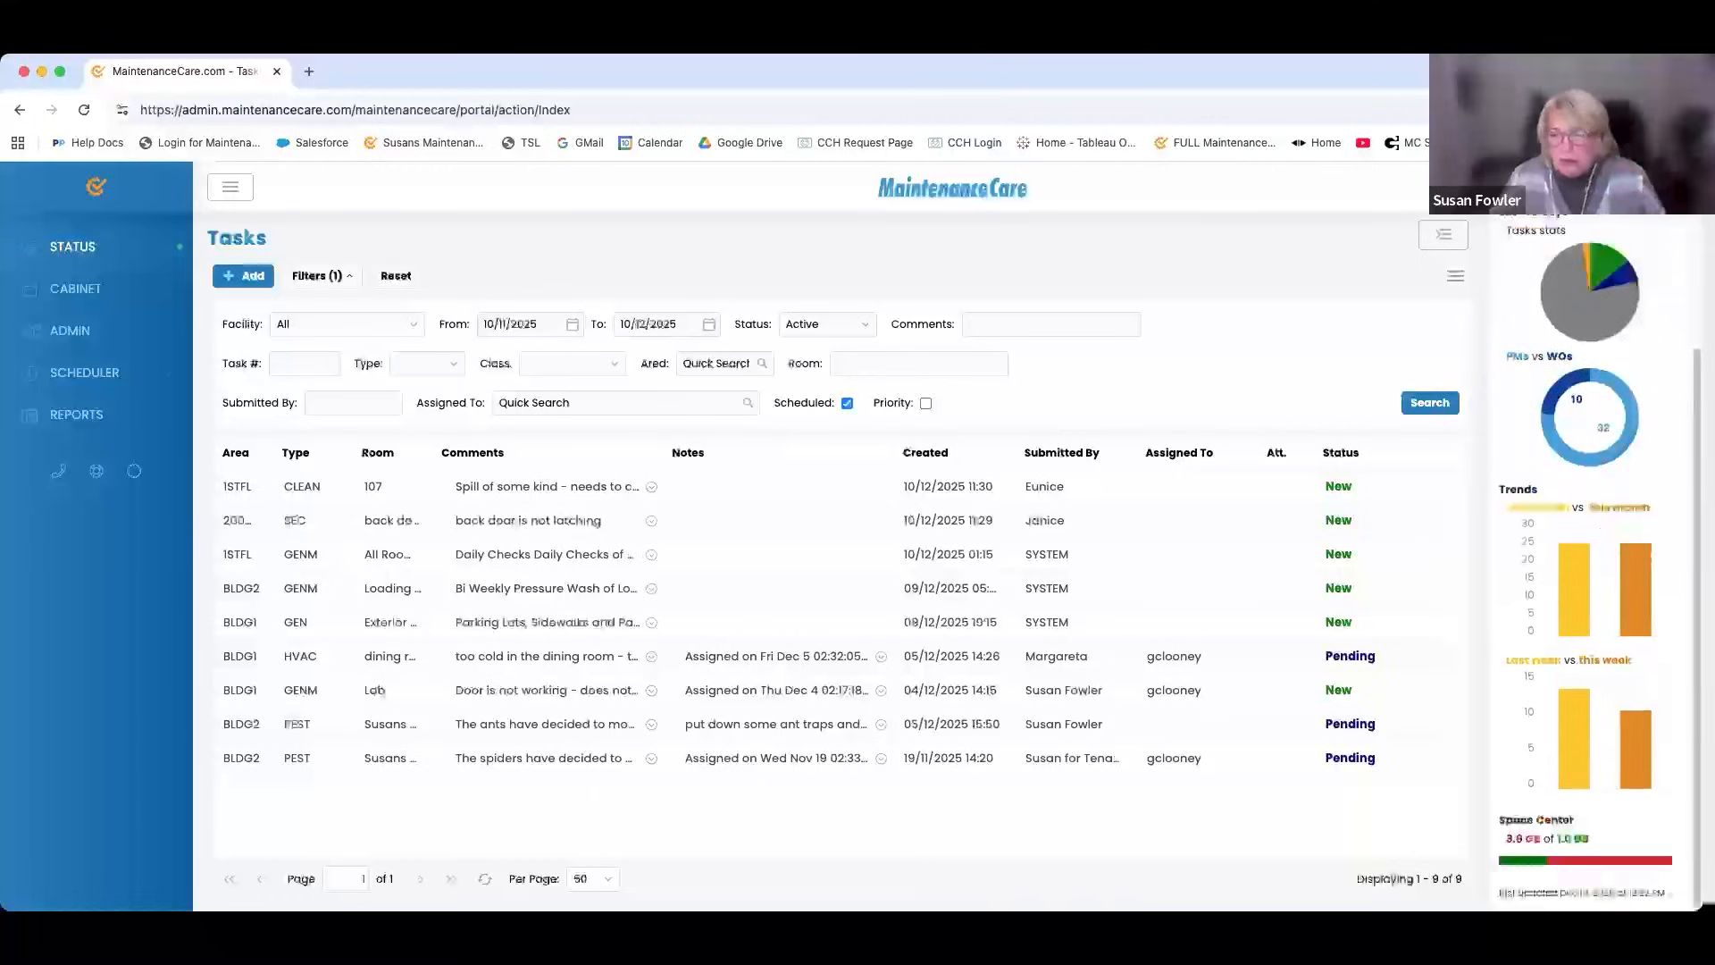
scroll(1589, 324, up, 4)
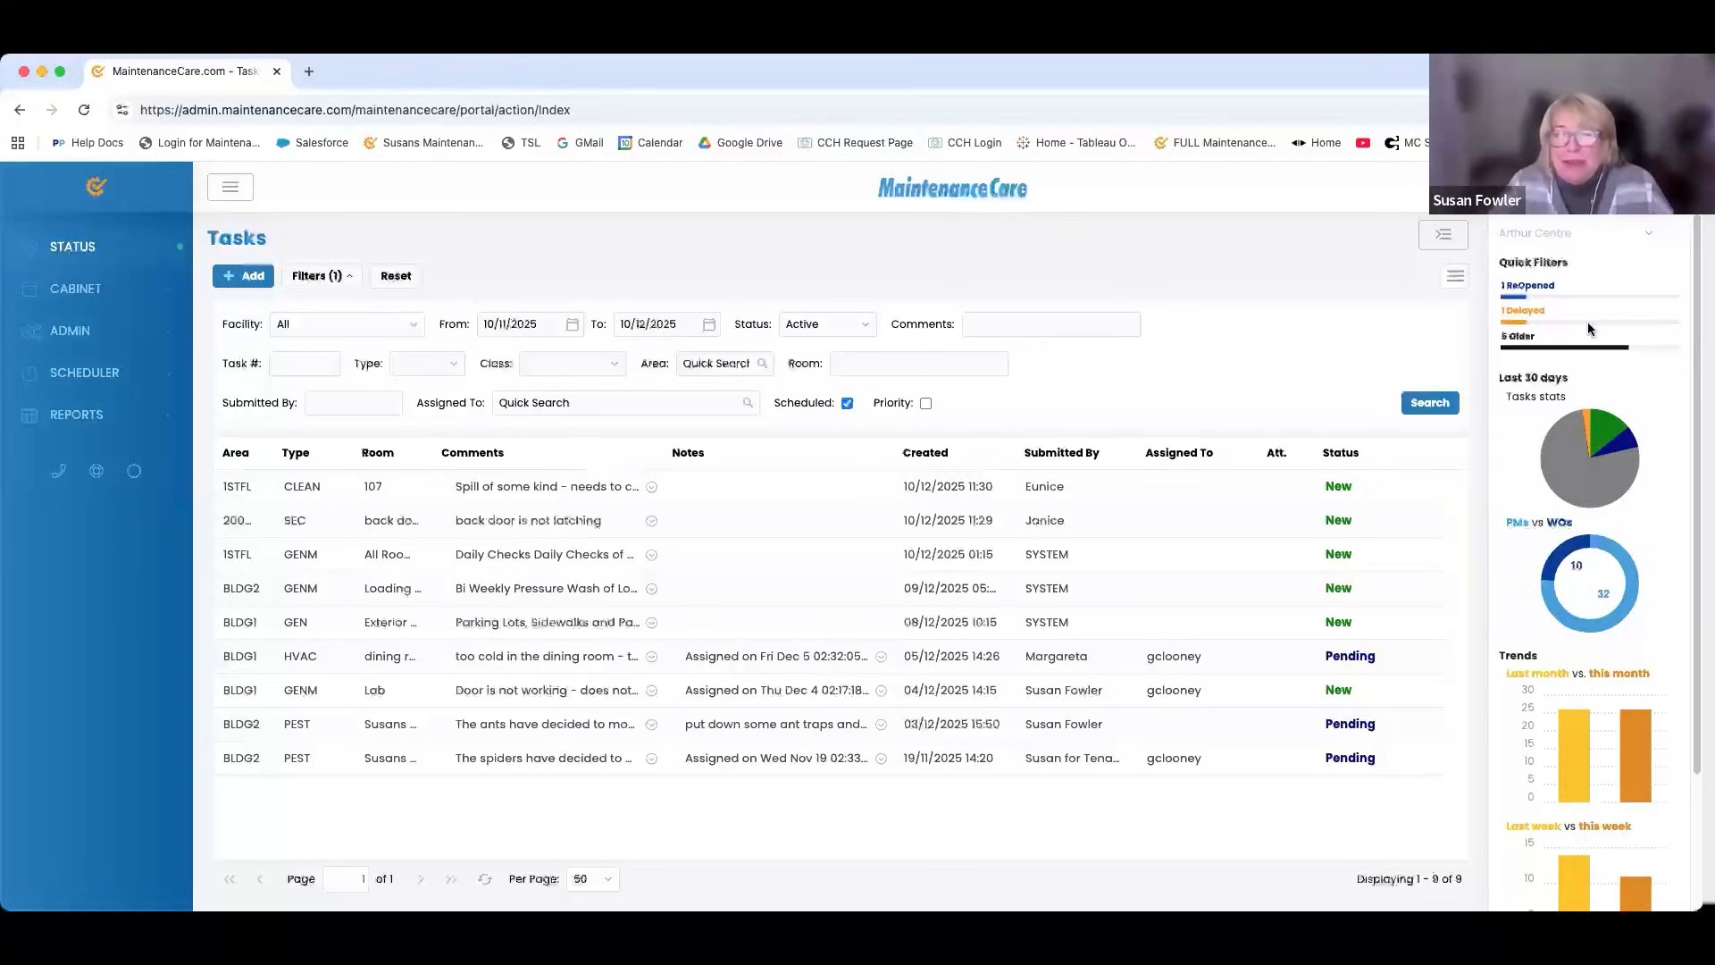
mouse_move(1624, 455)
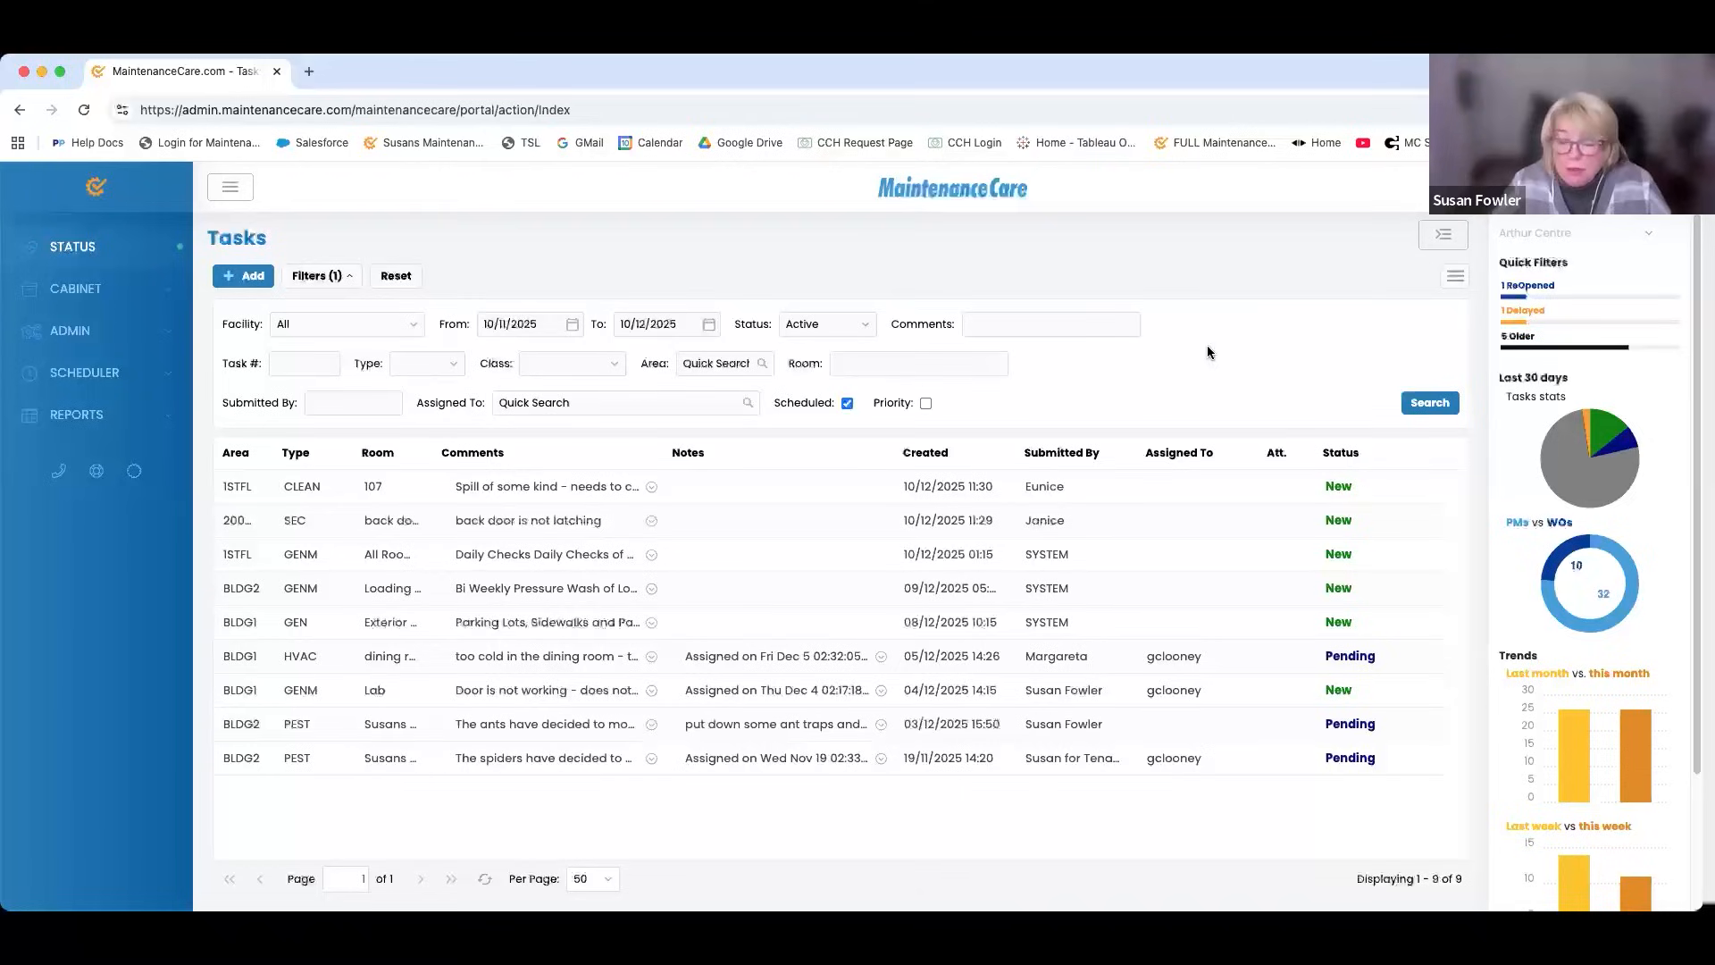
Open the room 107 spill task and try the Pending and Delayed statuses, leaving the delayed date empty.
click(922, 488)
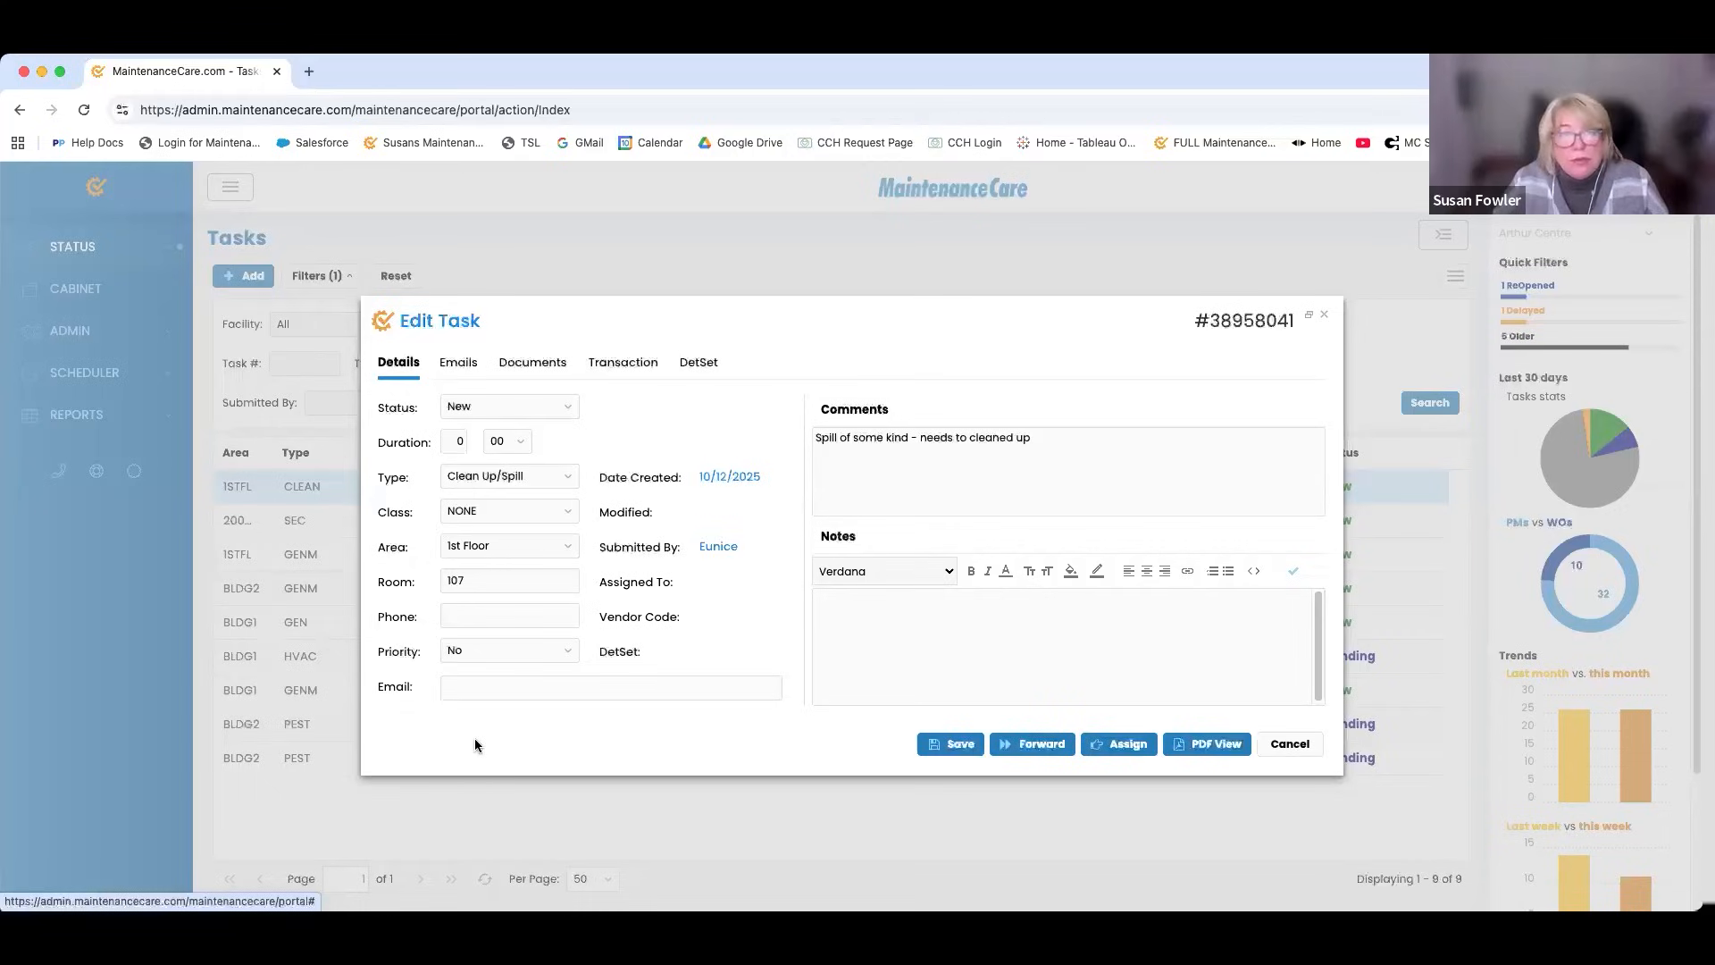
click(566, 412)
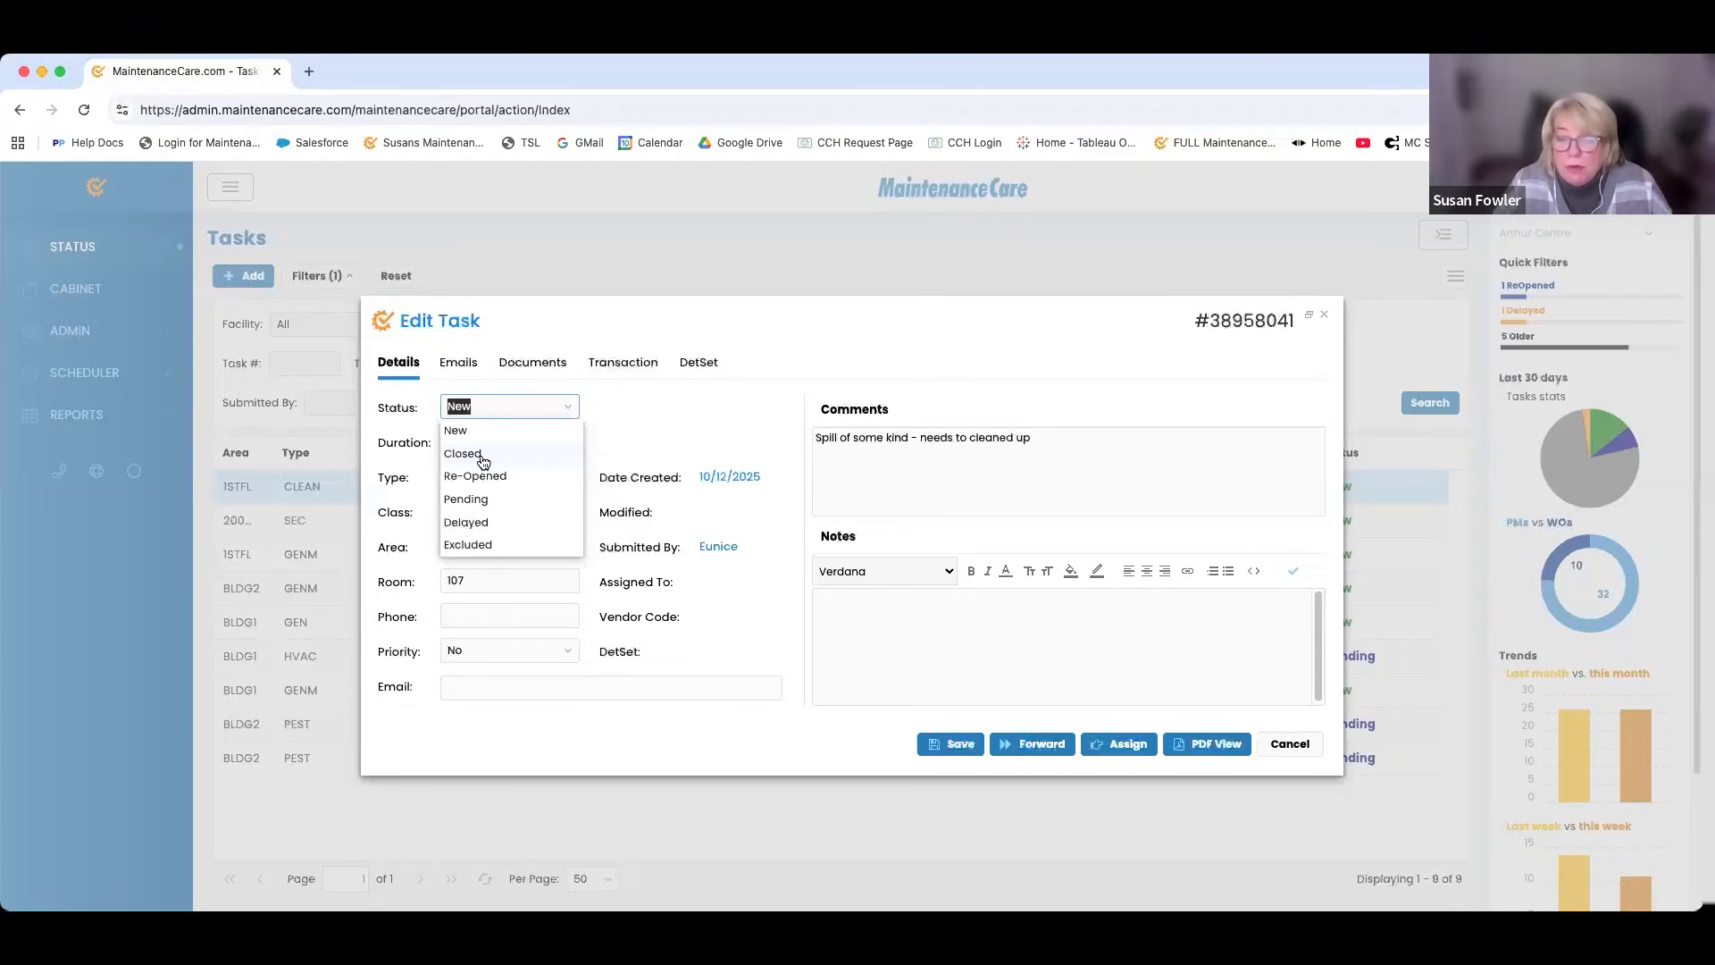
click(484, 500)
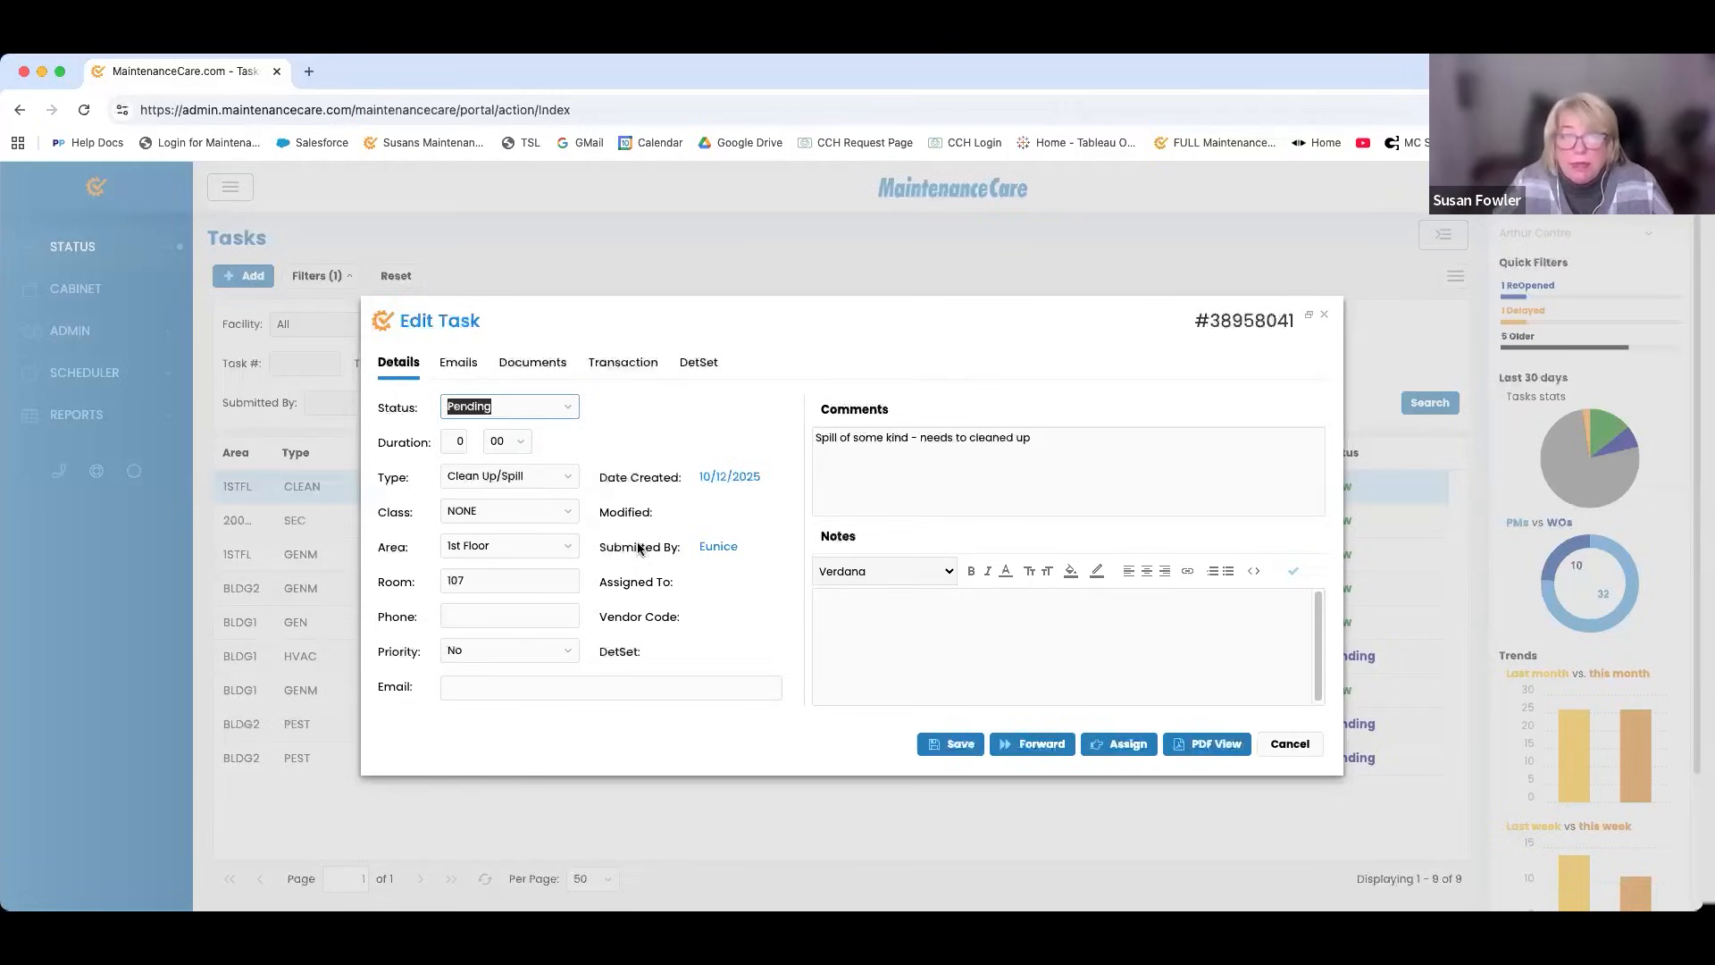
click(568, 411)
click(633, 579)
key(Return)
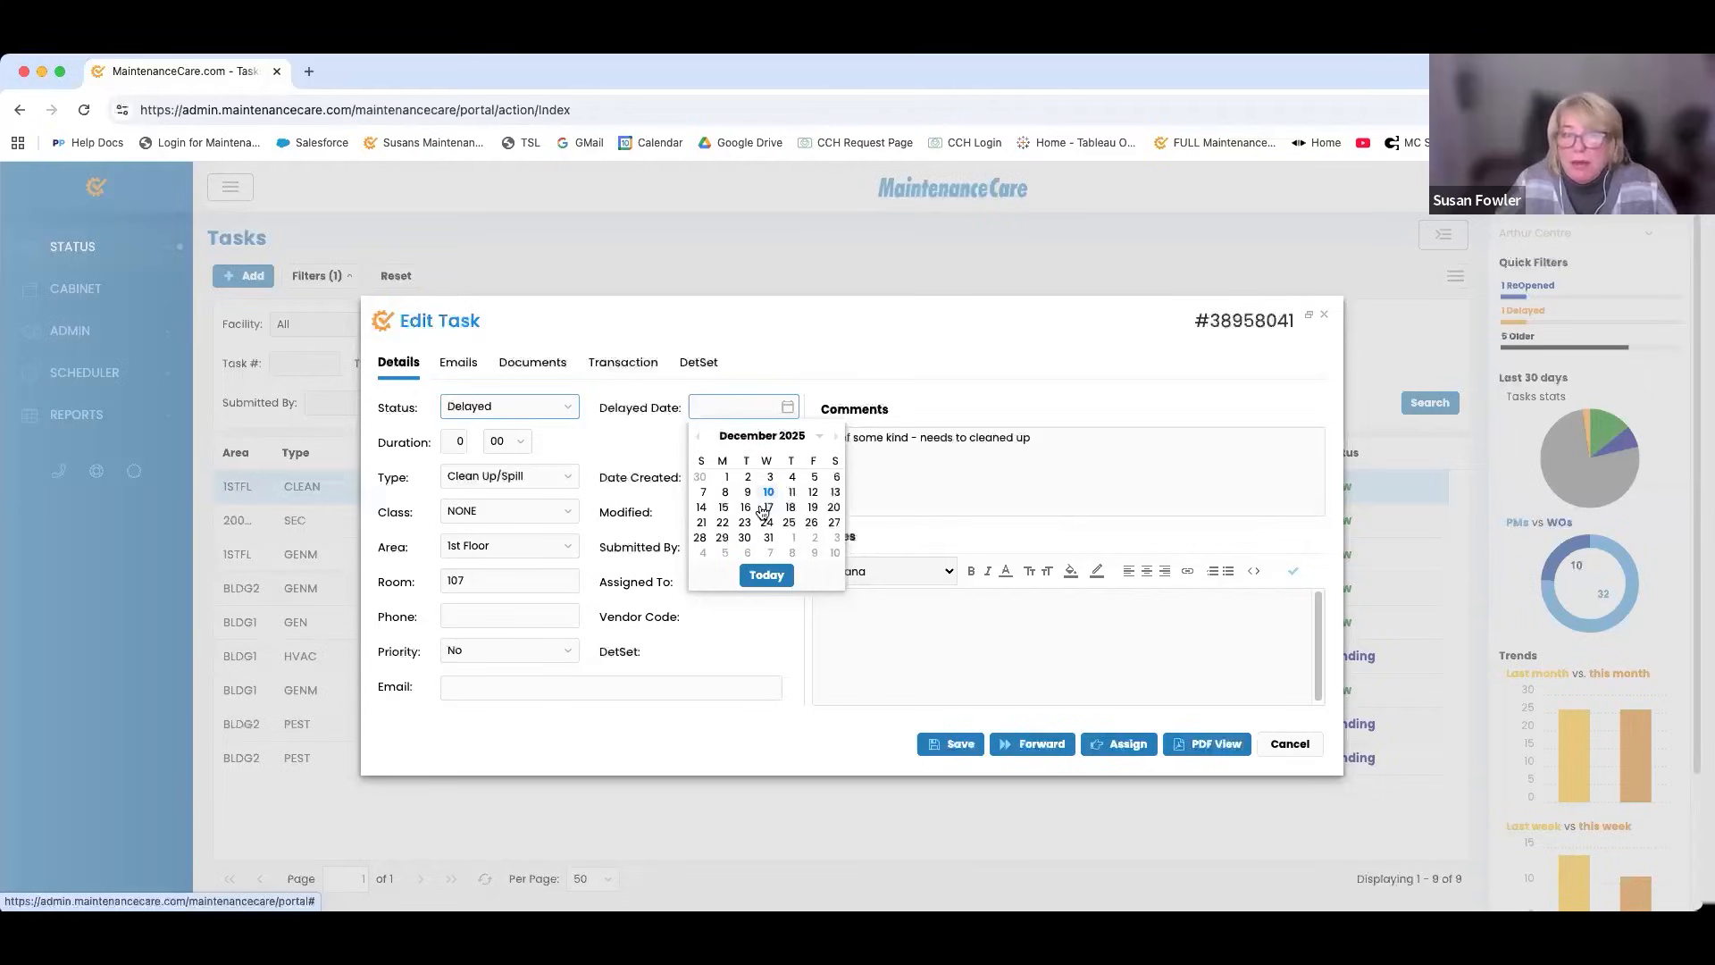
click(862, 607)
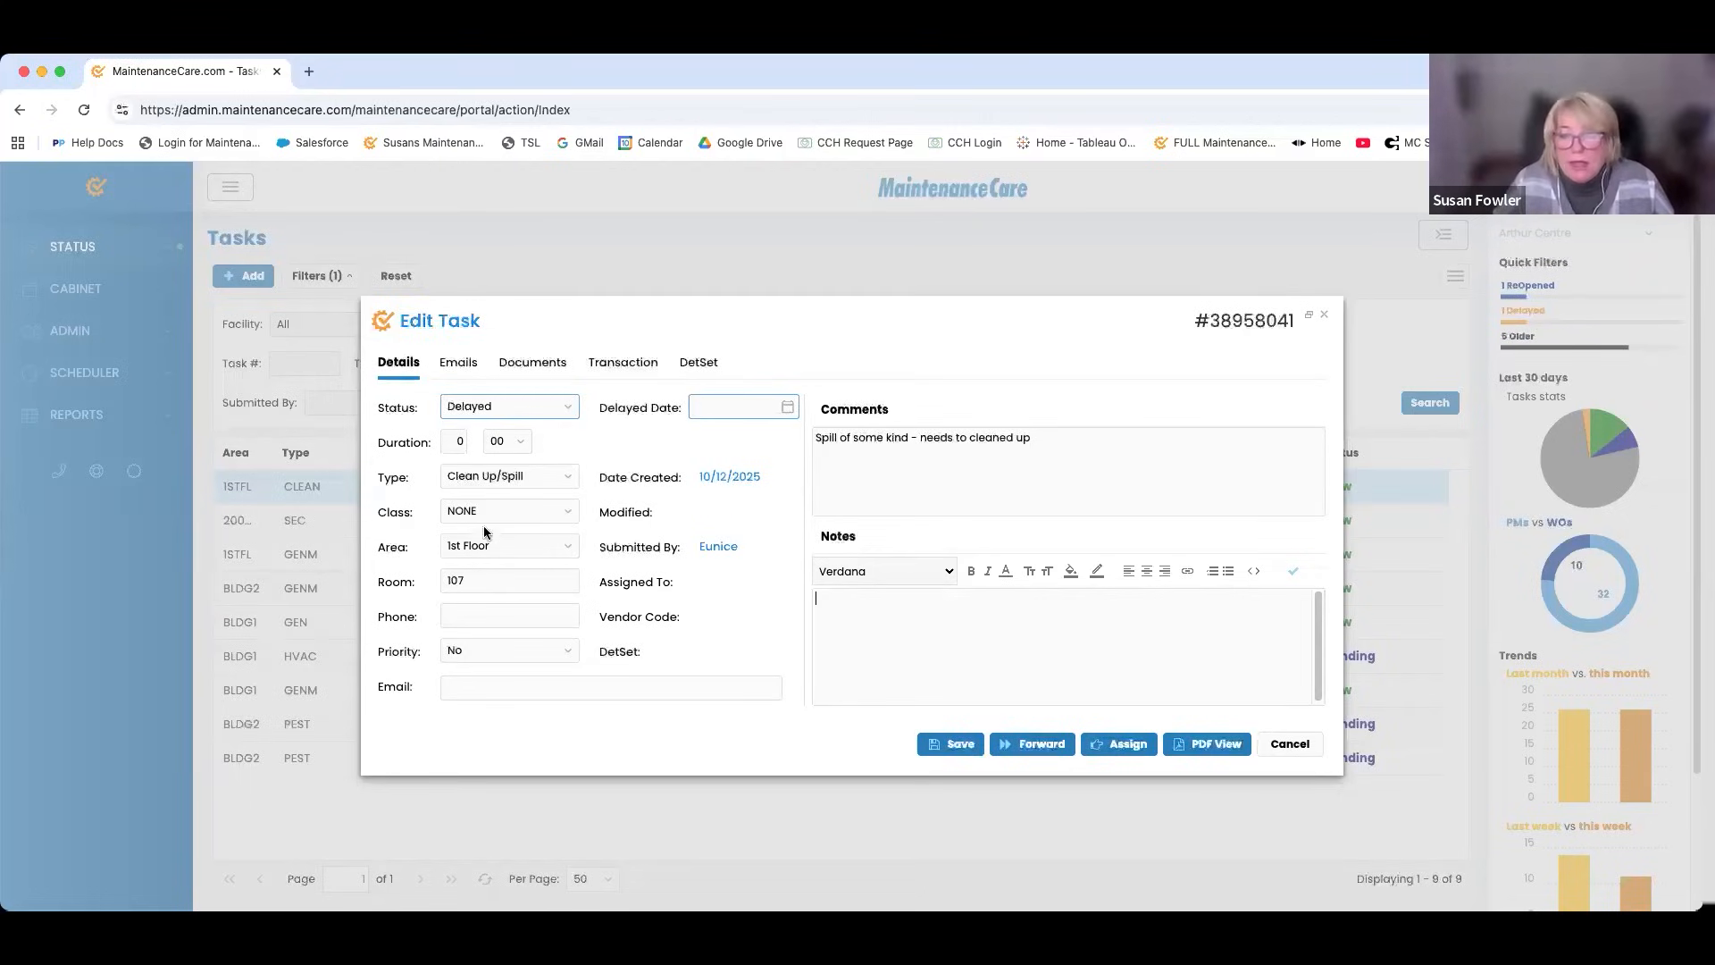
Try the Excluded and Re-Opened statuses on the spill task, and close it without saving.
click(564, 408)
click(523, 547)
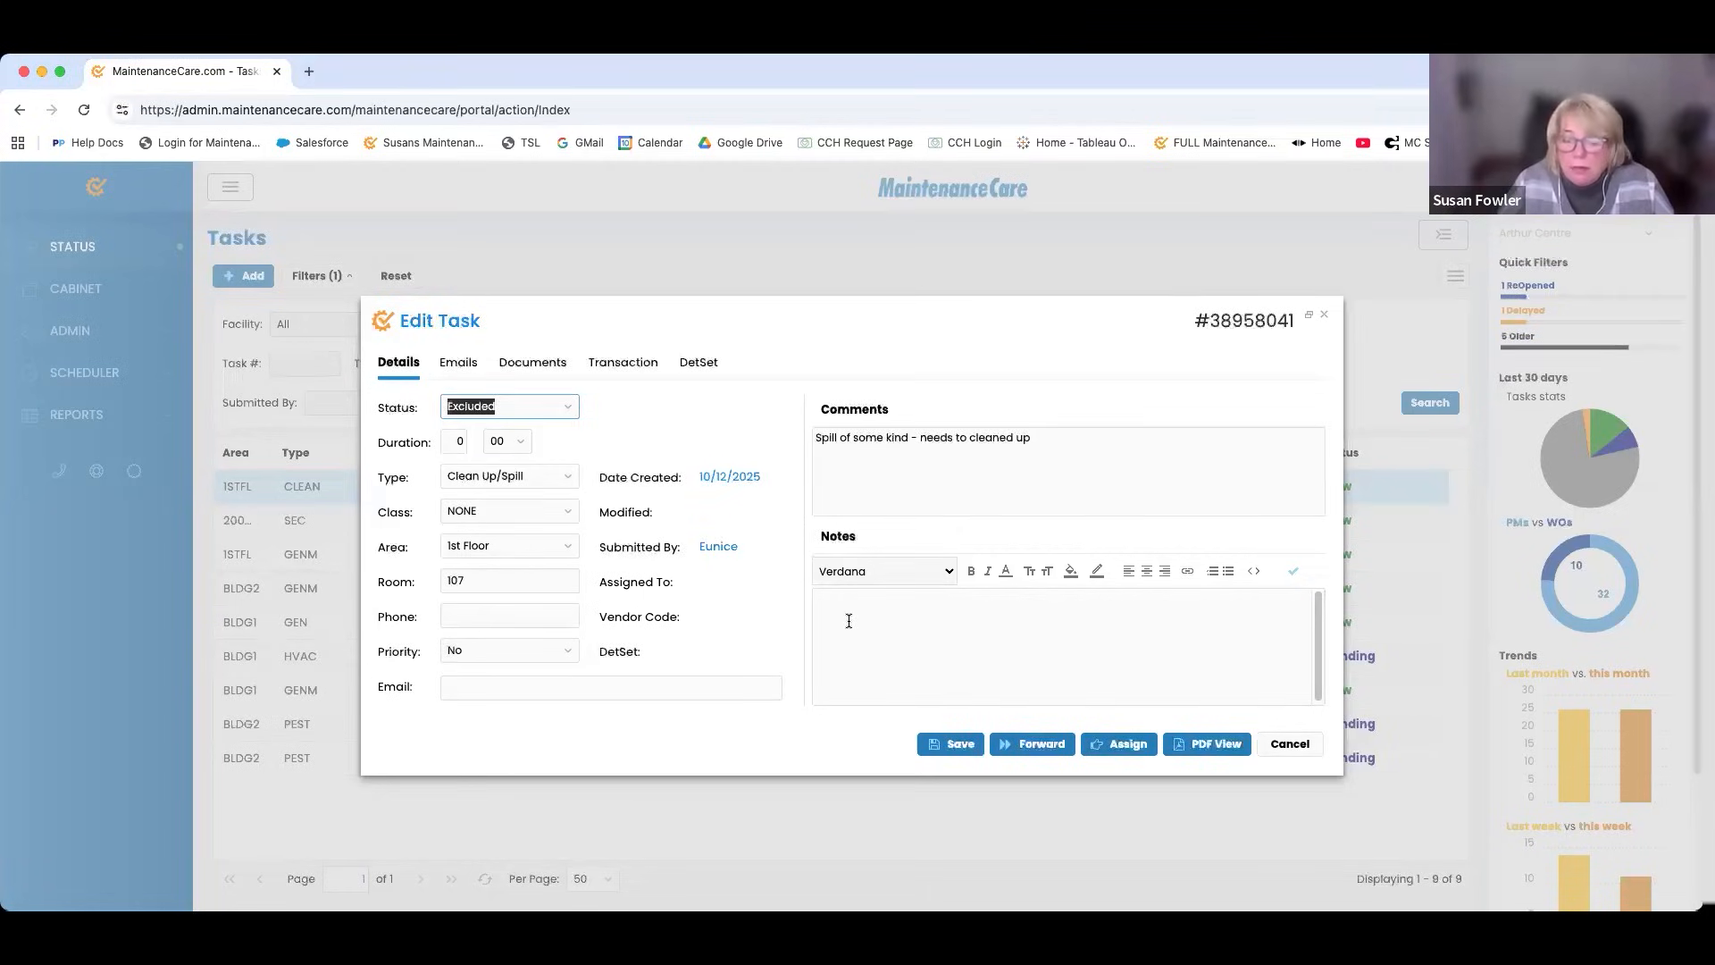
click(560, 409)
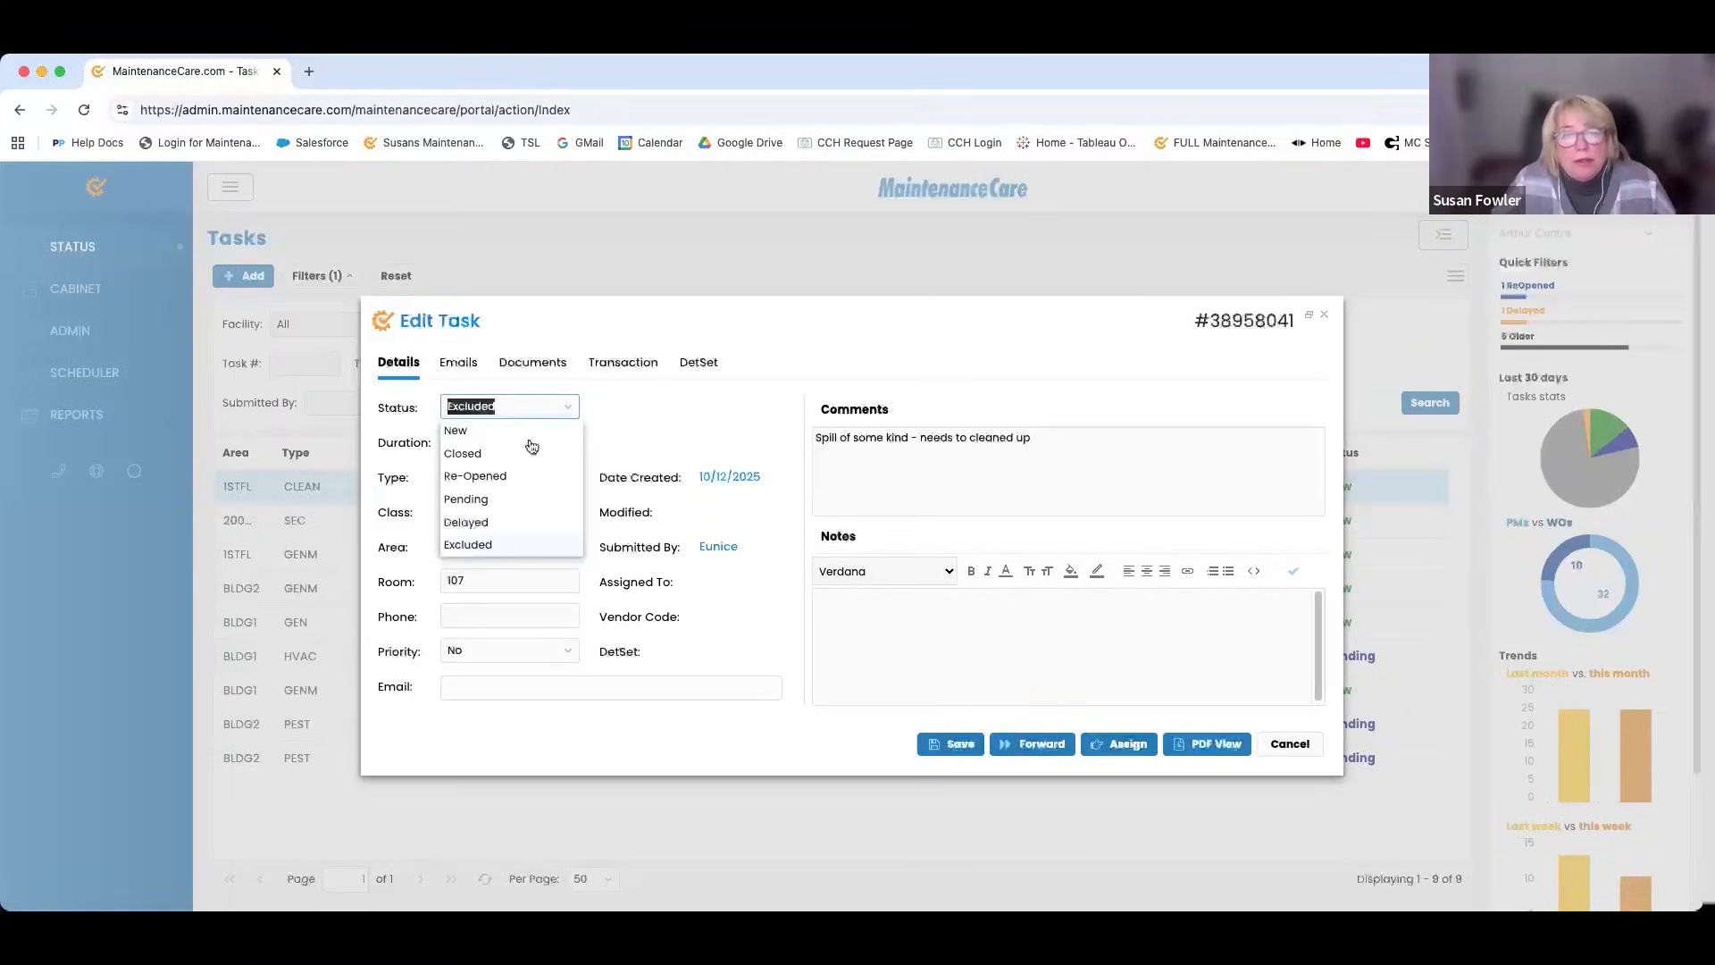
click(503, 478)
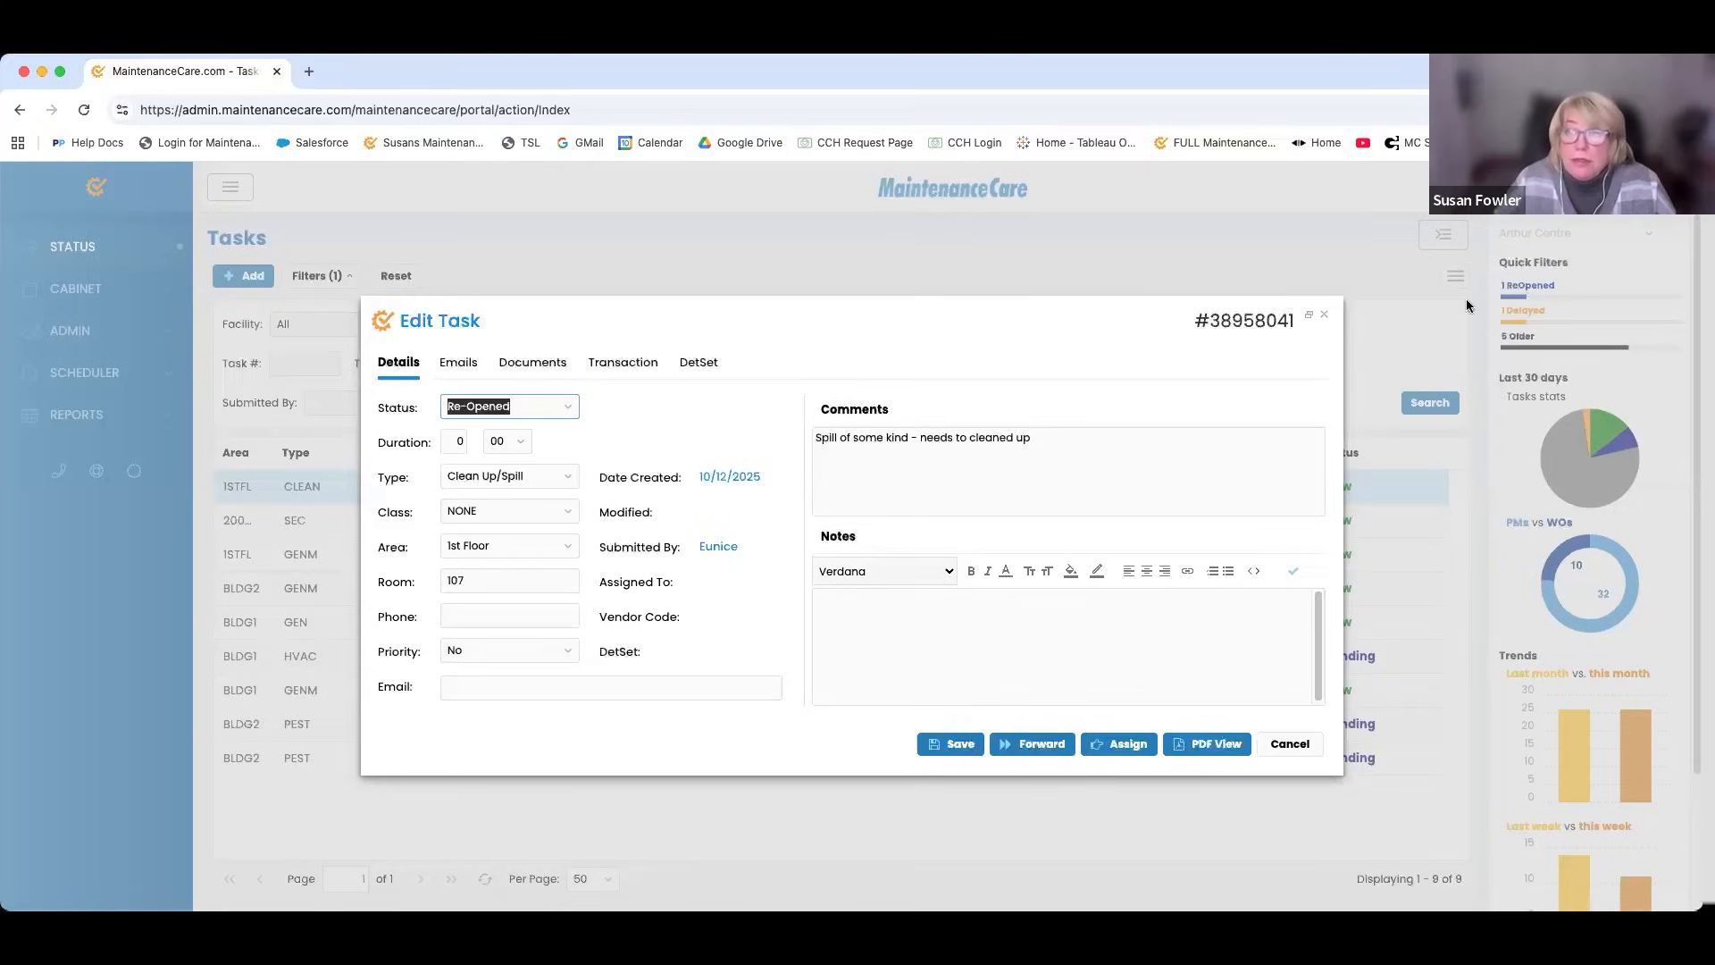
click(1290, 746)
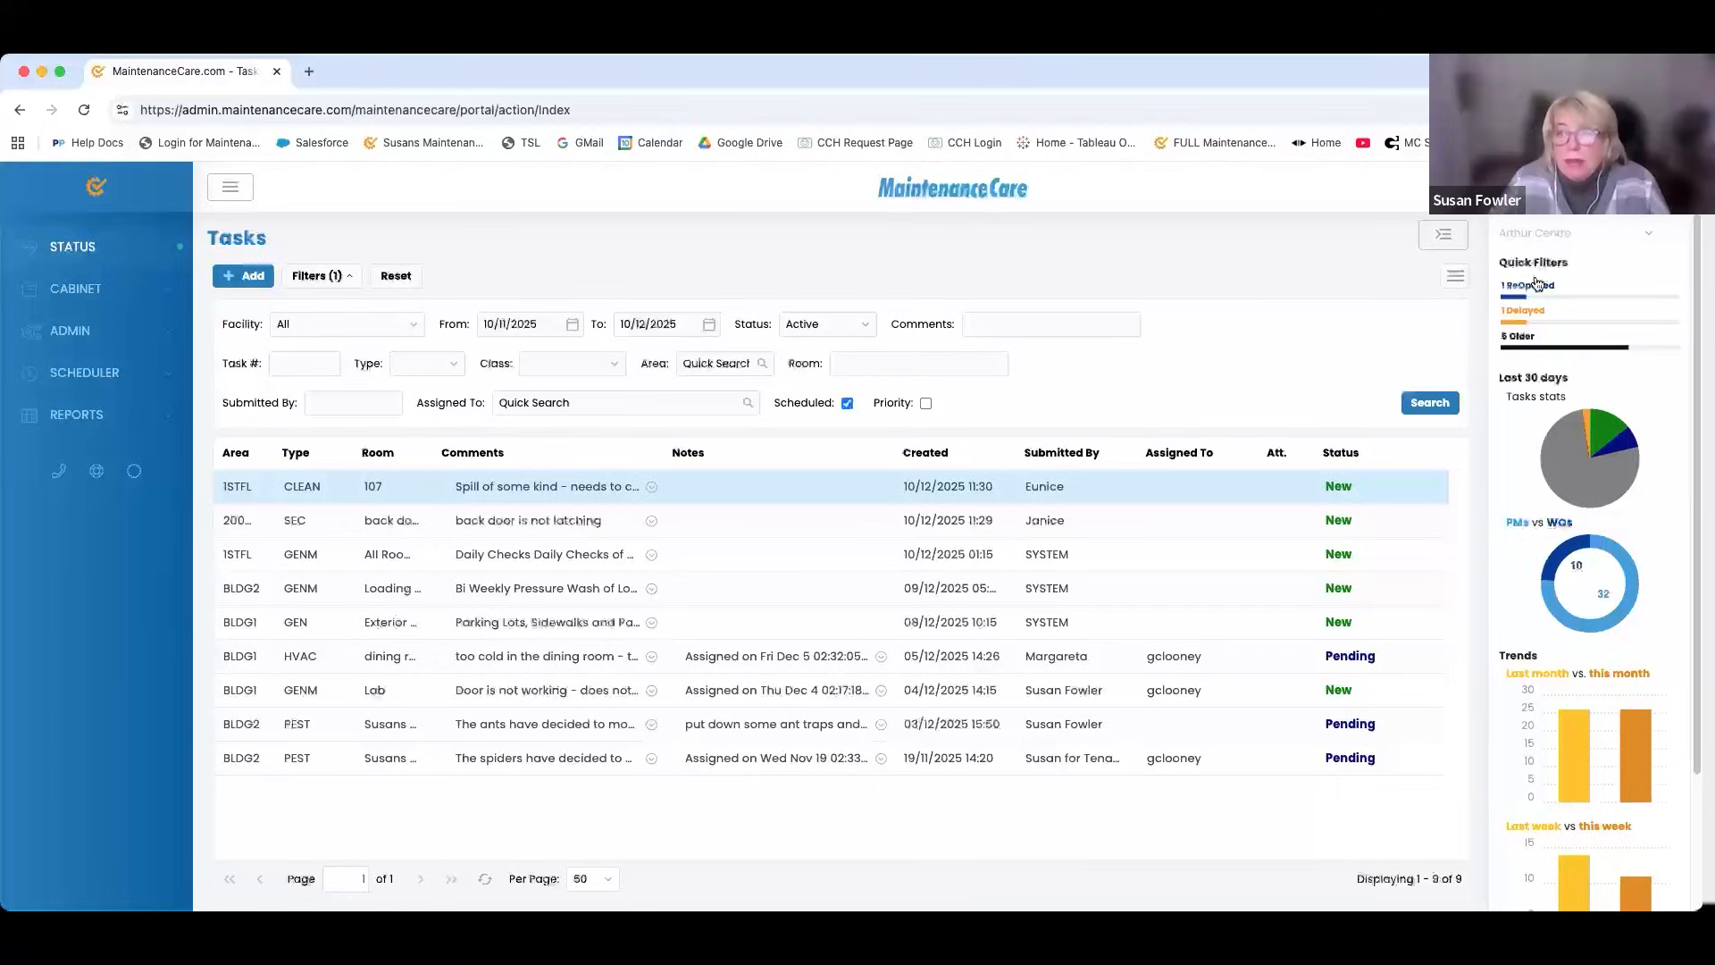
Filter the list to re-opened tasks, check the emails of the "Door won't close" task, and return to the full task list.
click(1529, 286)
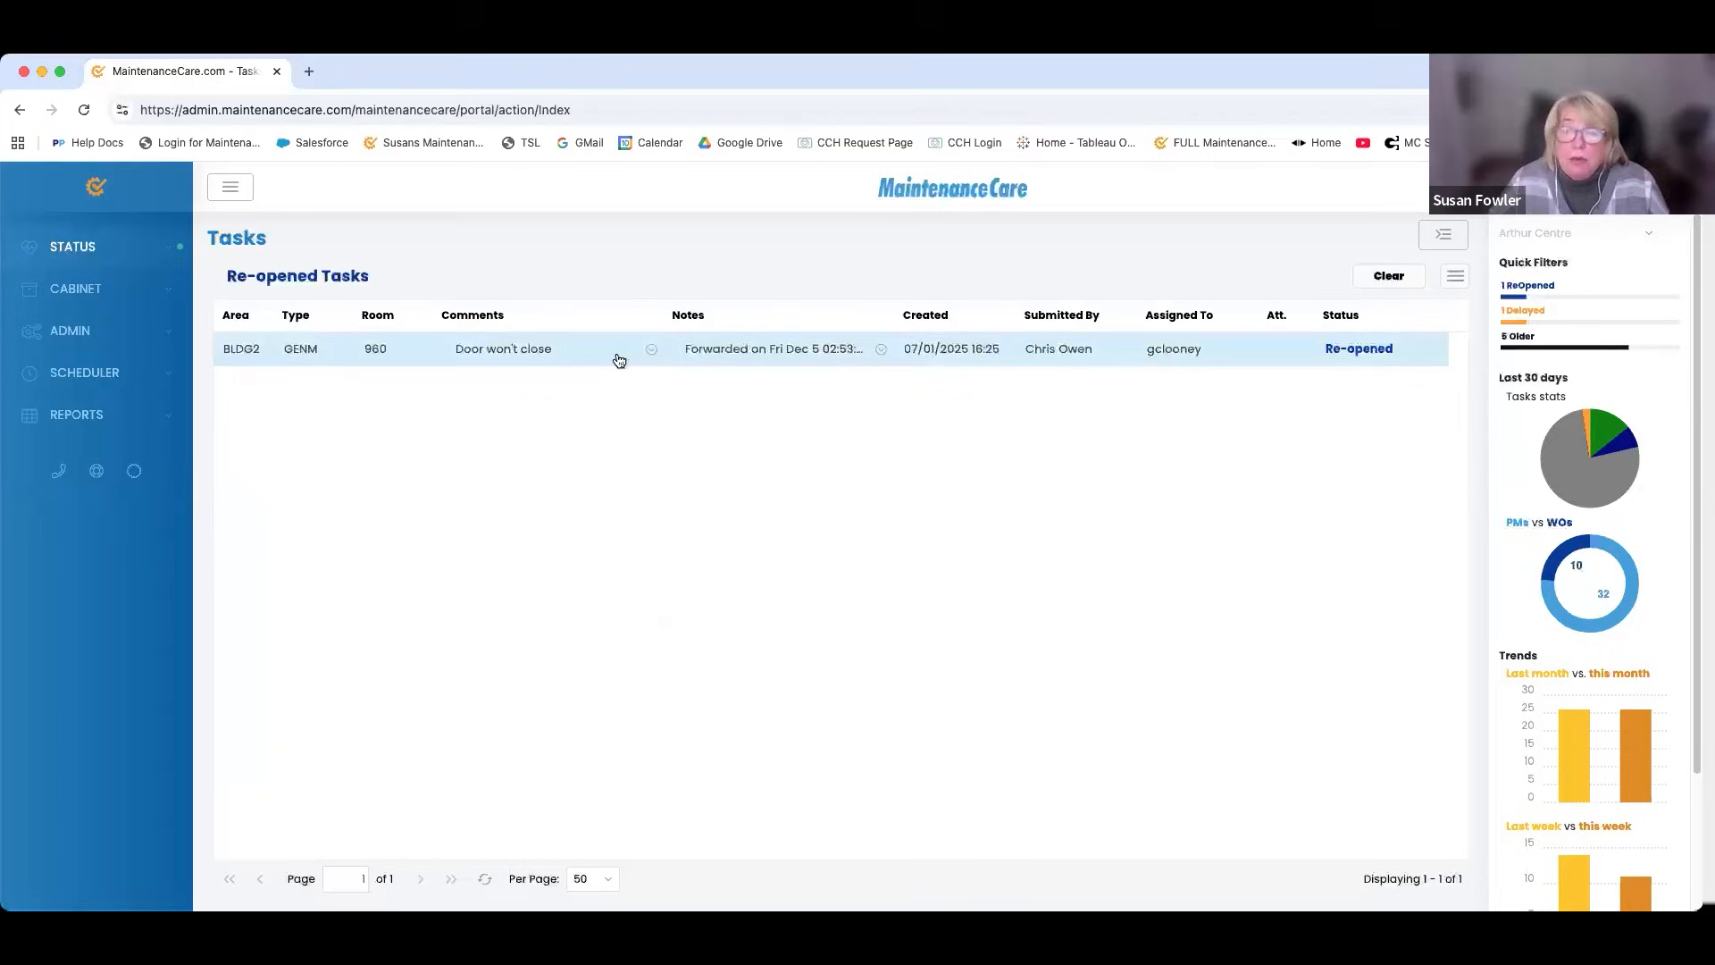
click(619, 360)
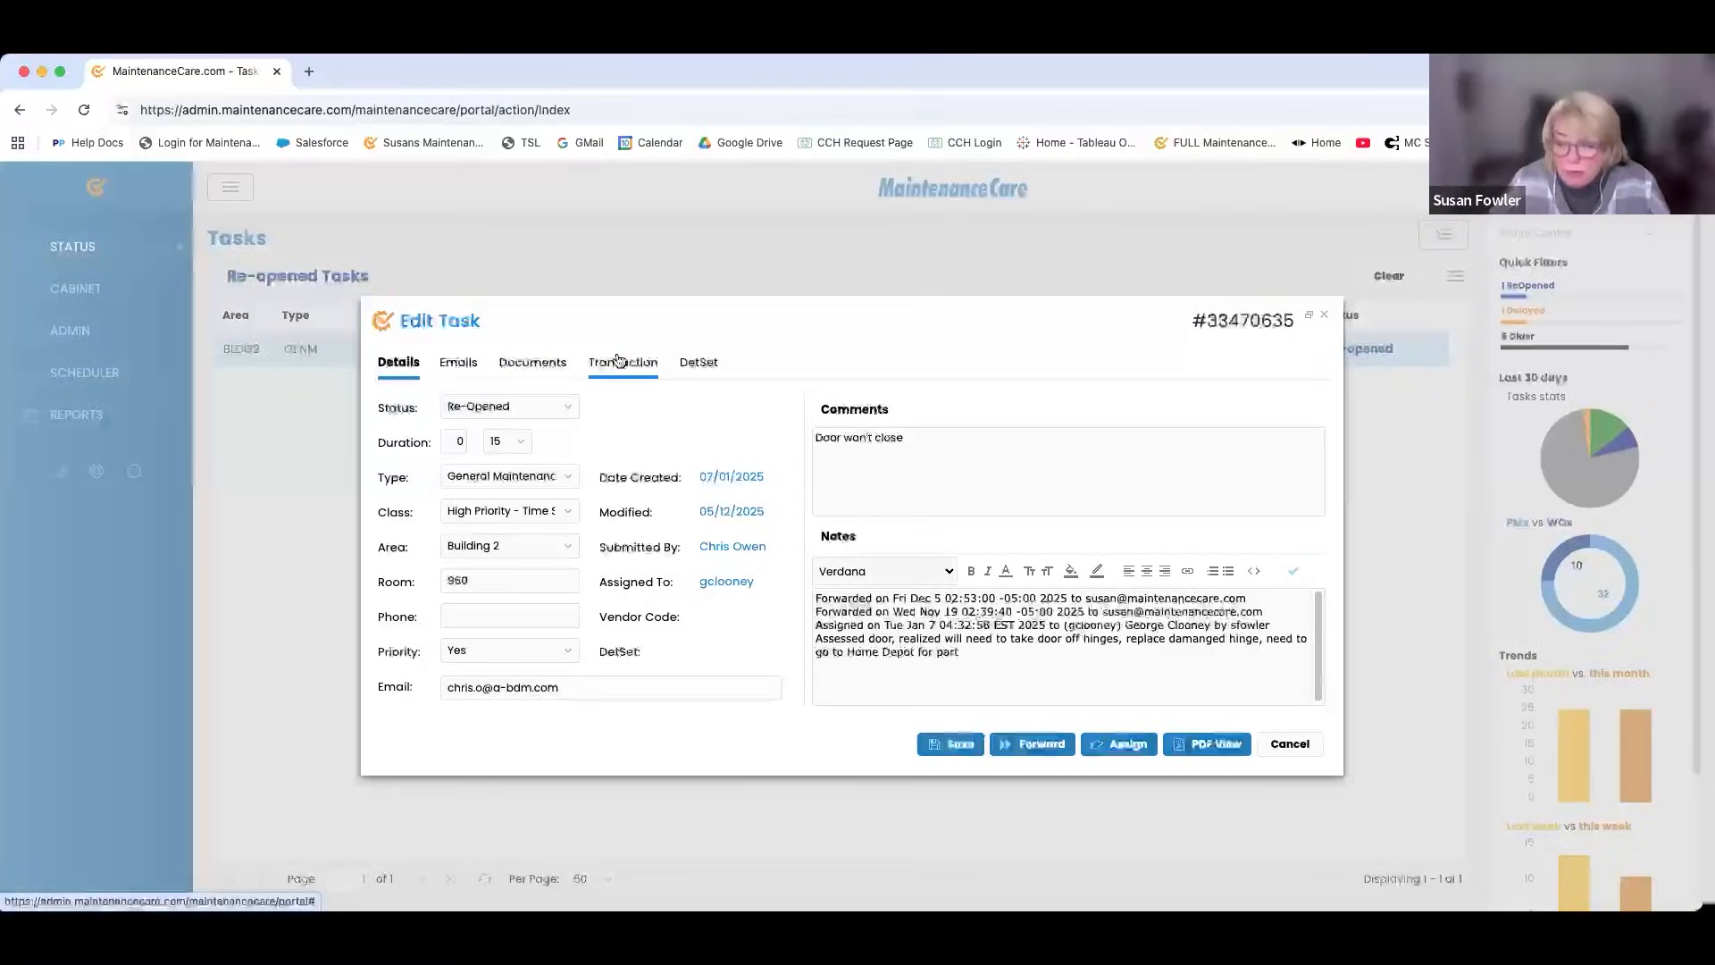
click(459, 362)
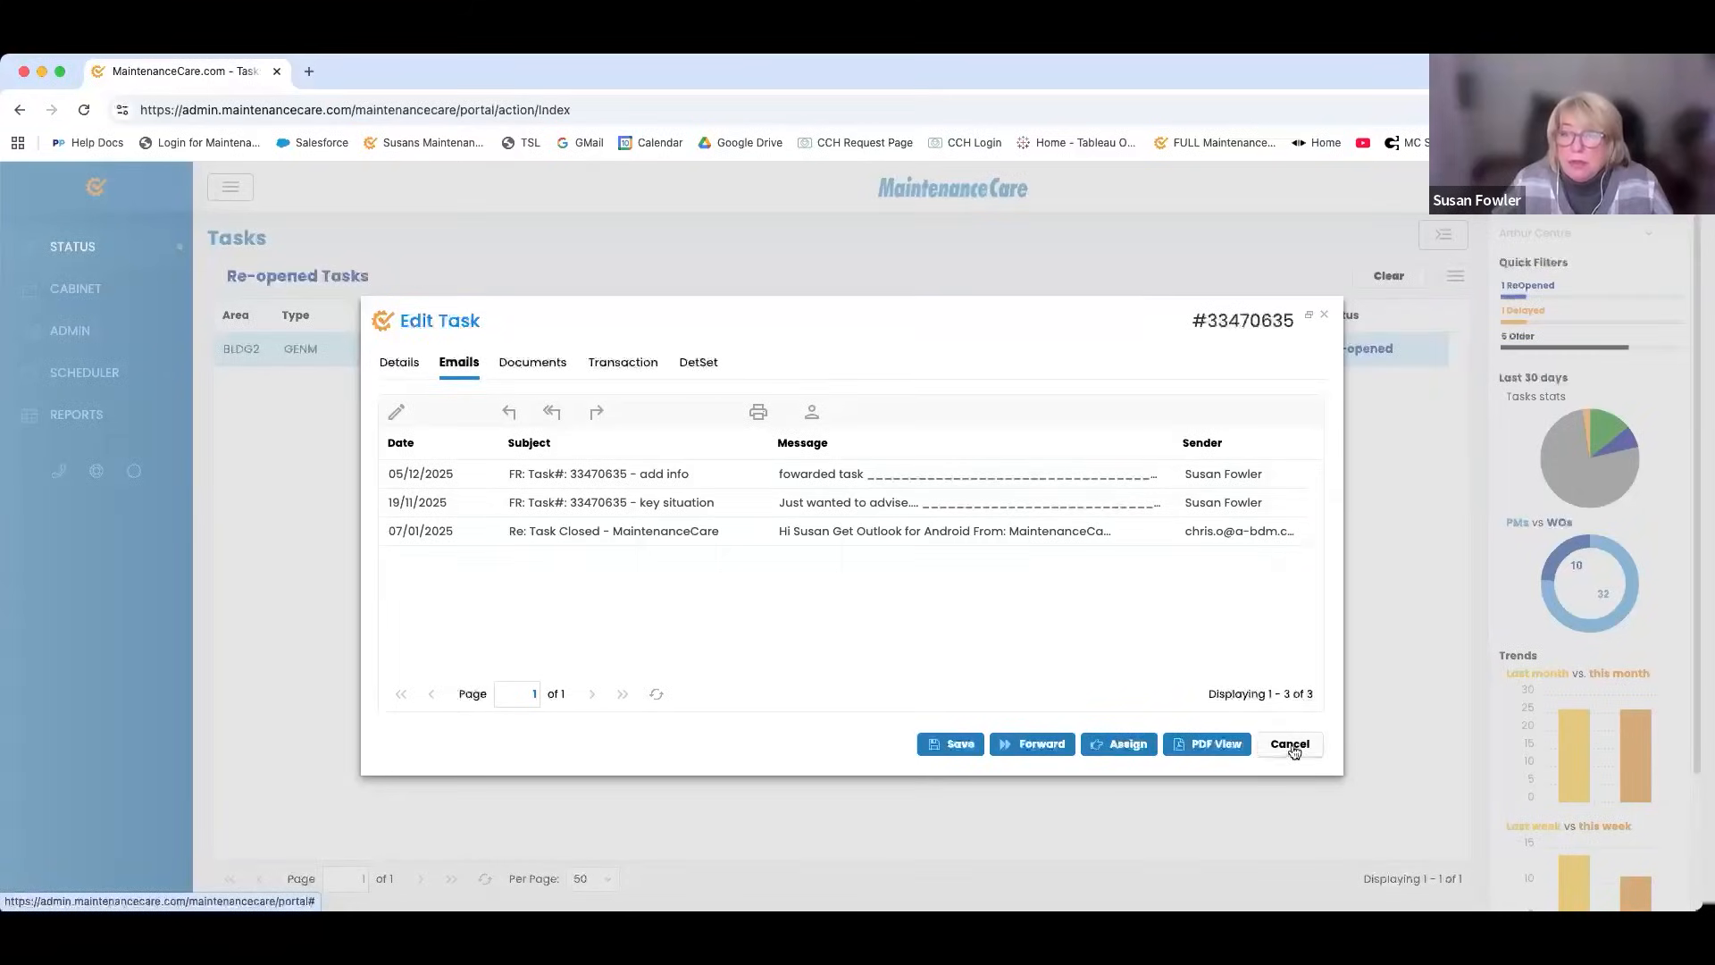
click(1277, 734)
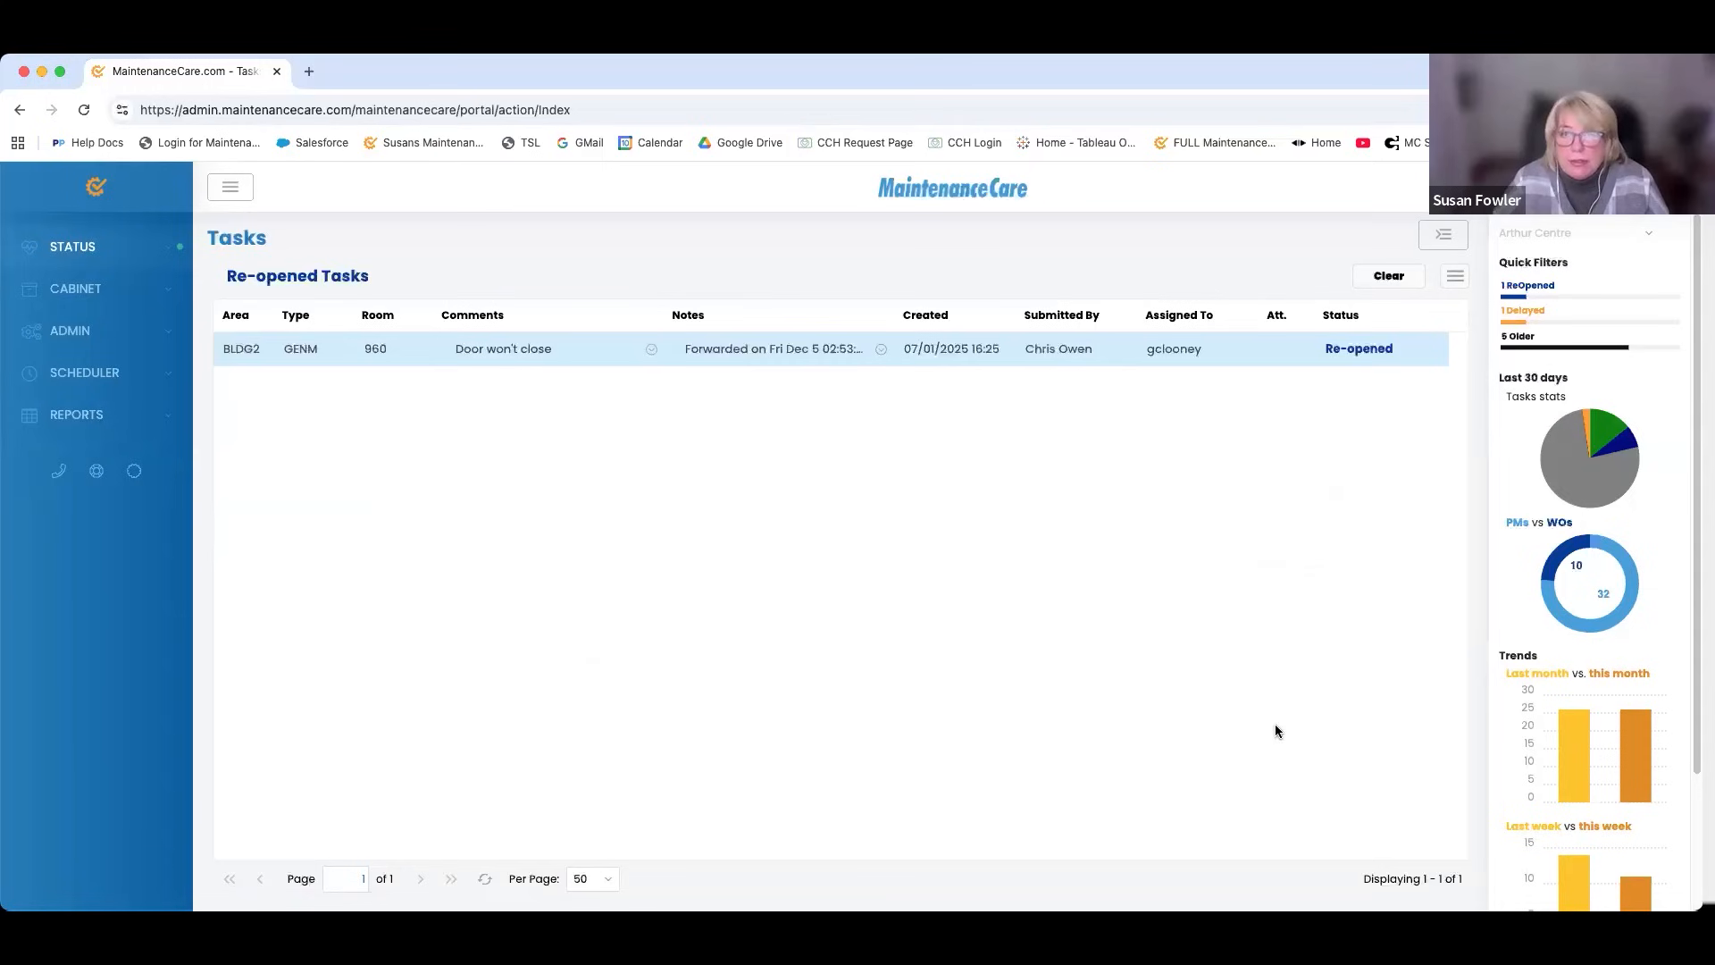
click(1390, 277)
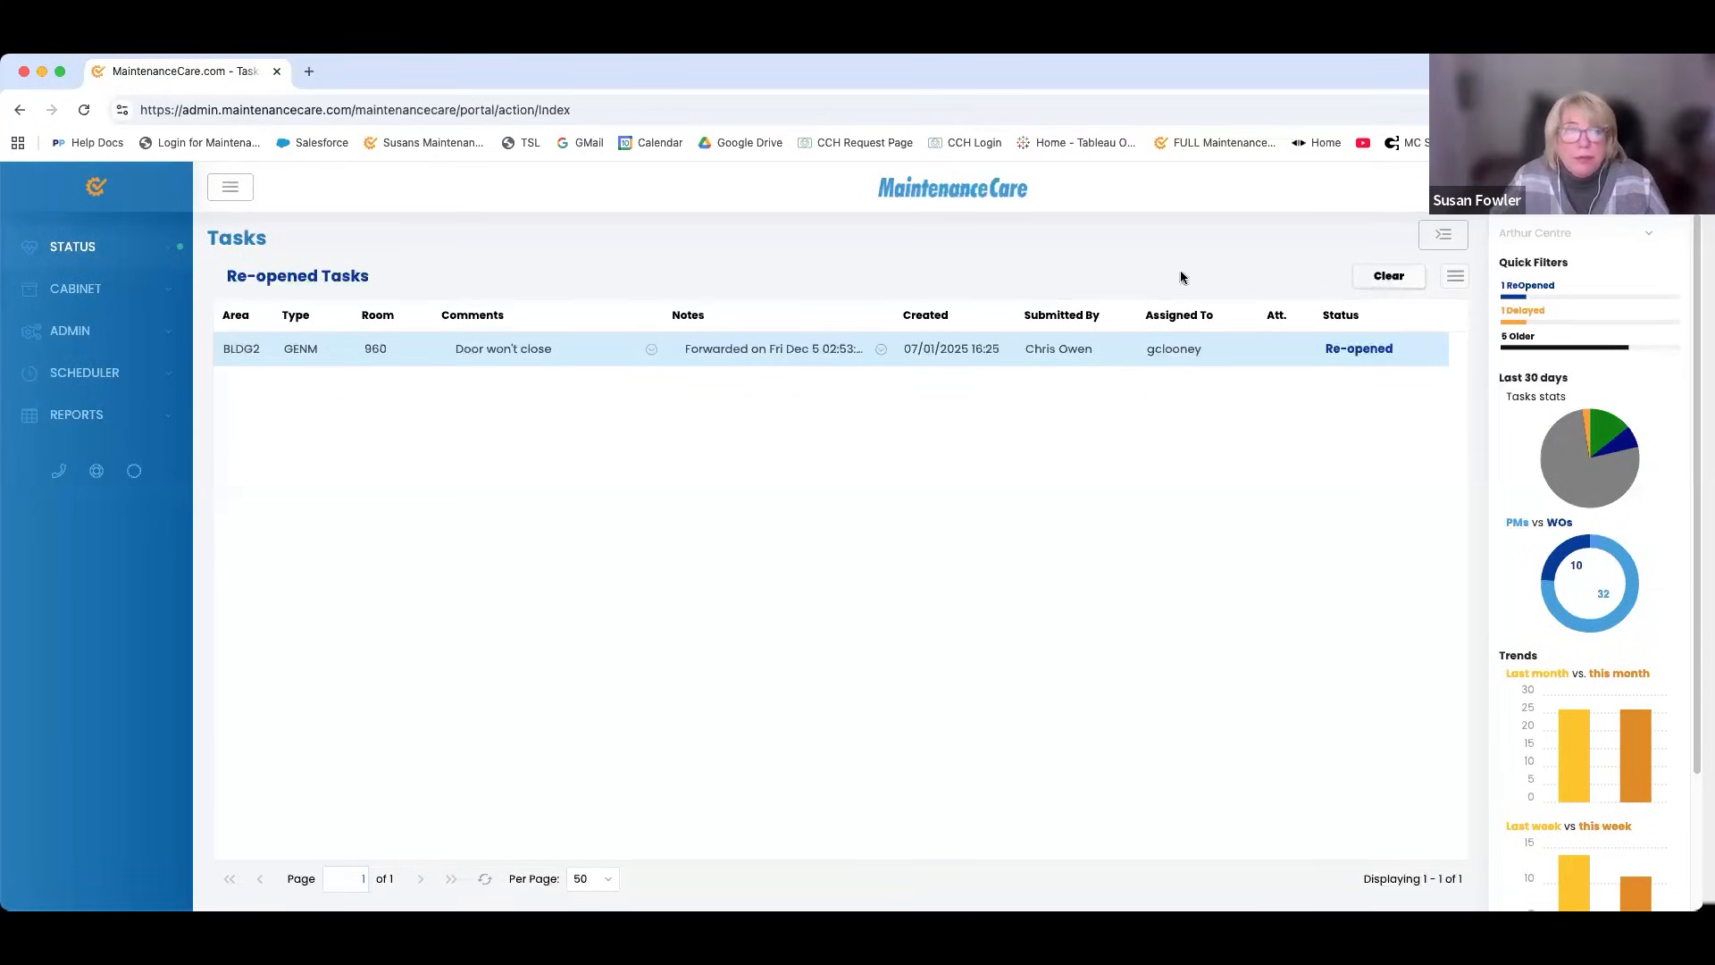
click(321, 275)
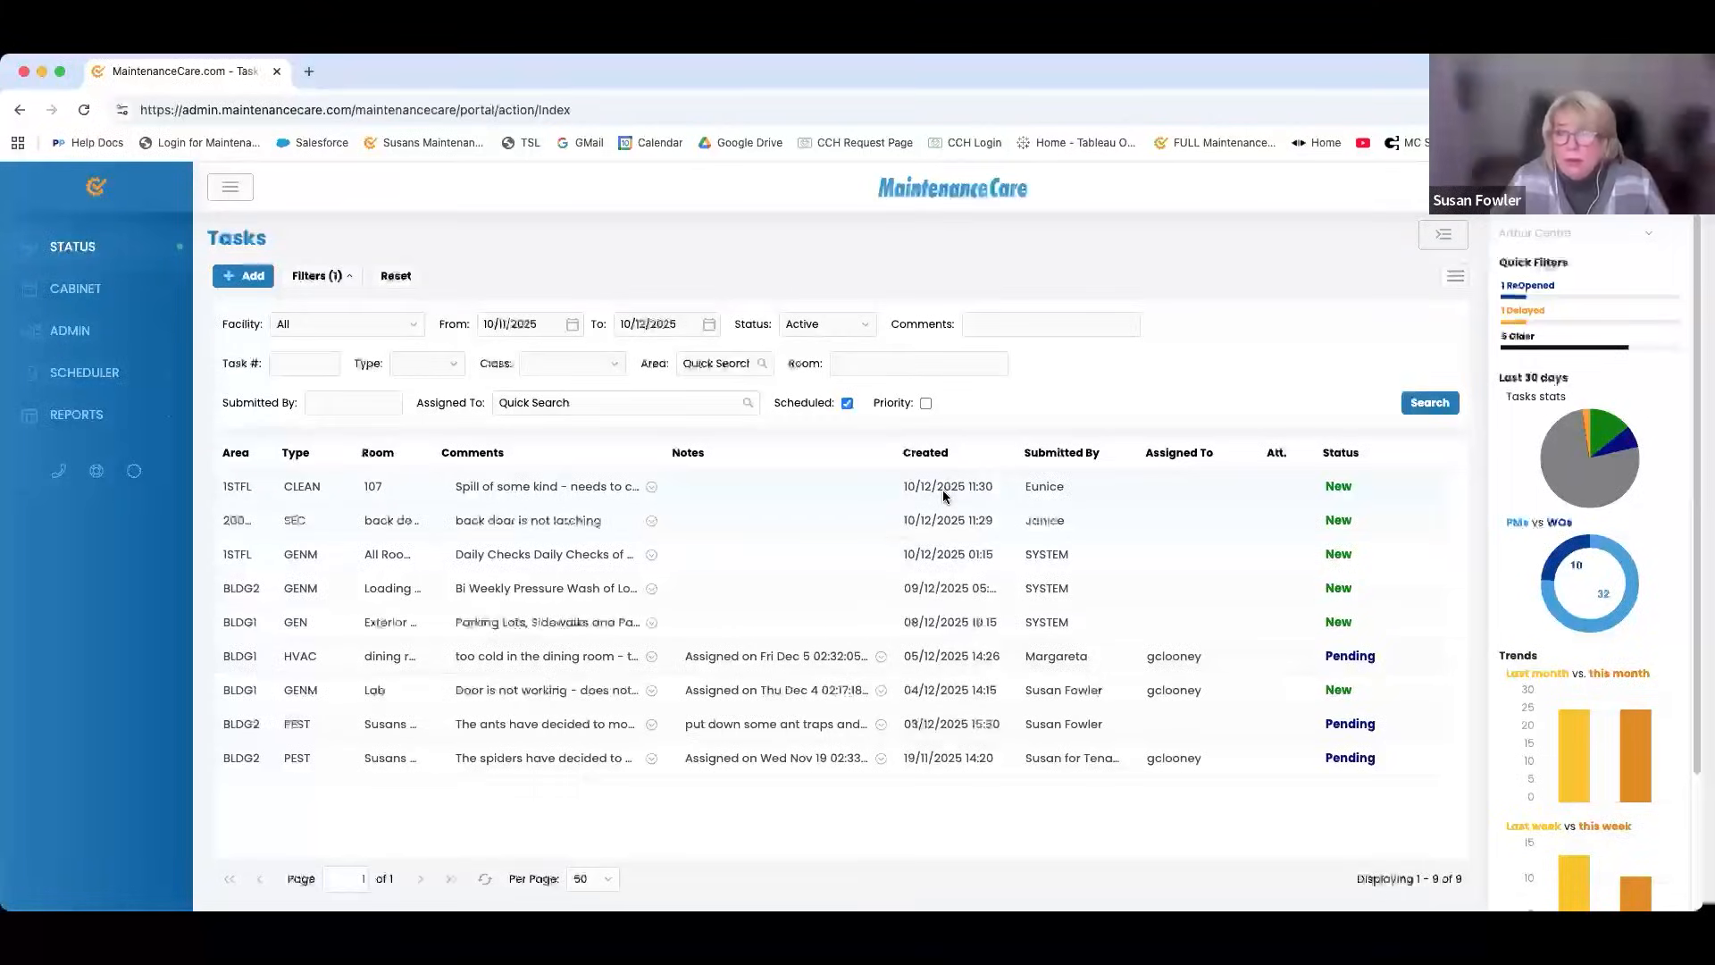
Assign the room 107 spill task to the user George Clooney and save the task.
click(943, 491)
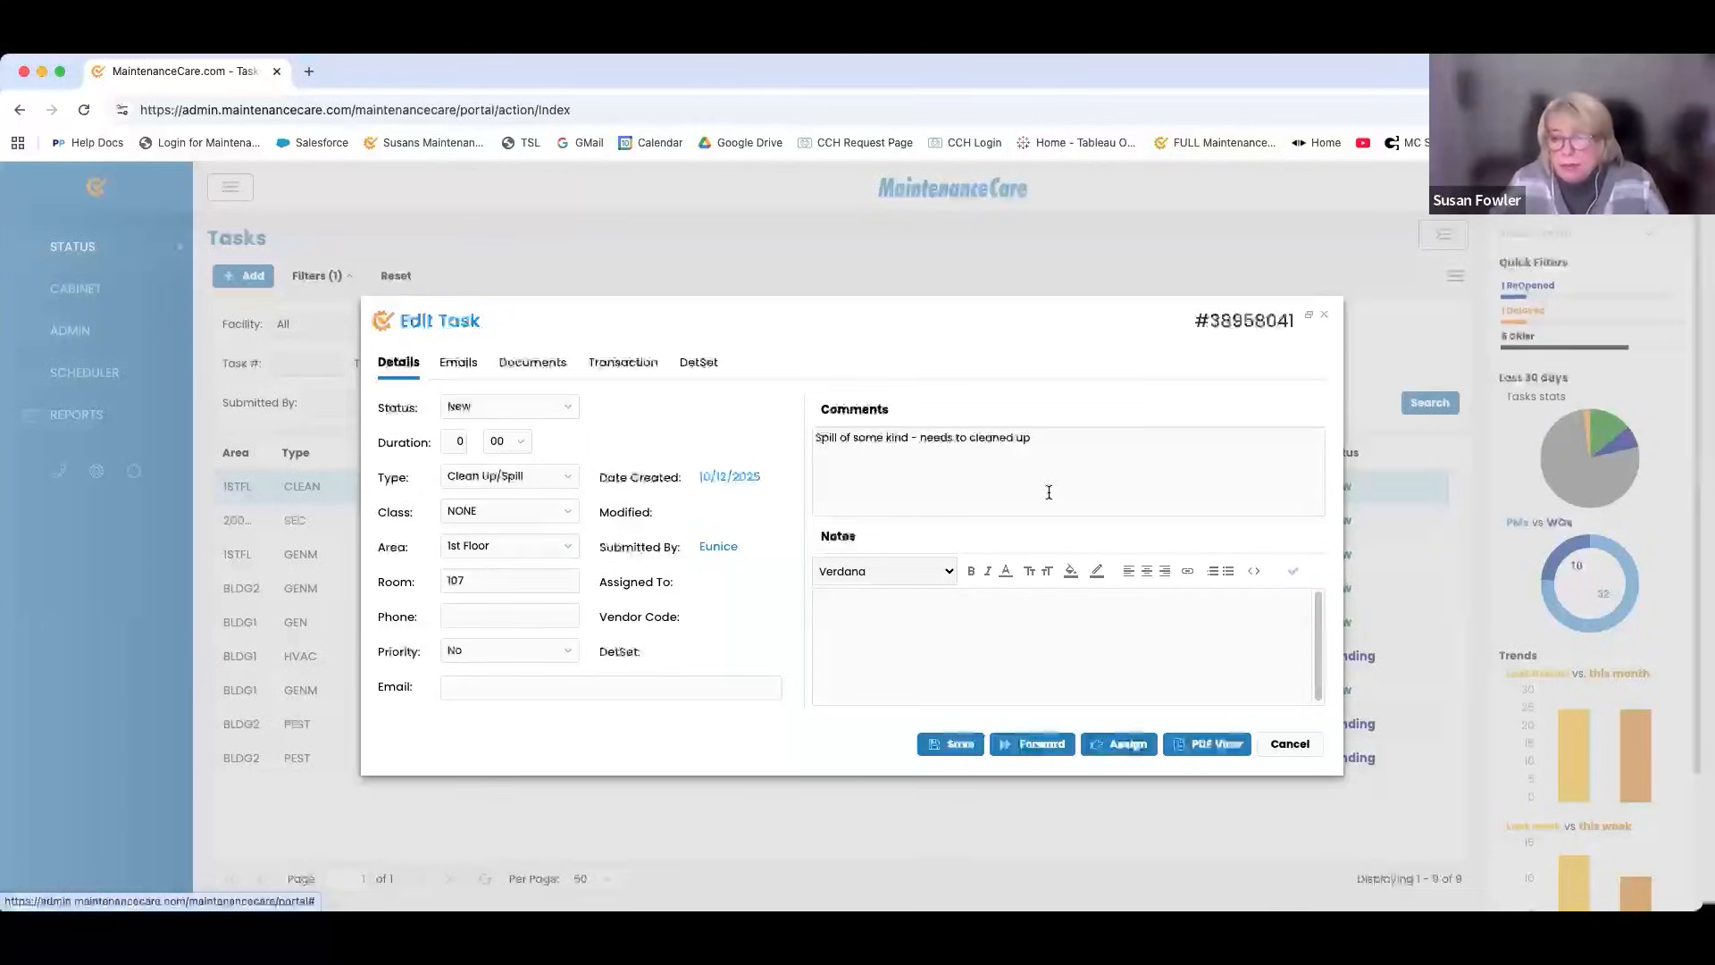
click(1122, 747)
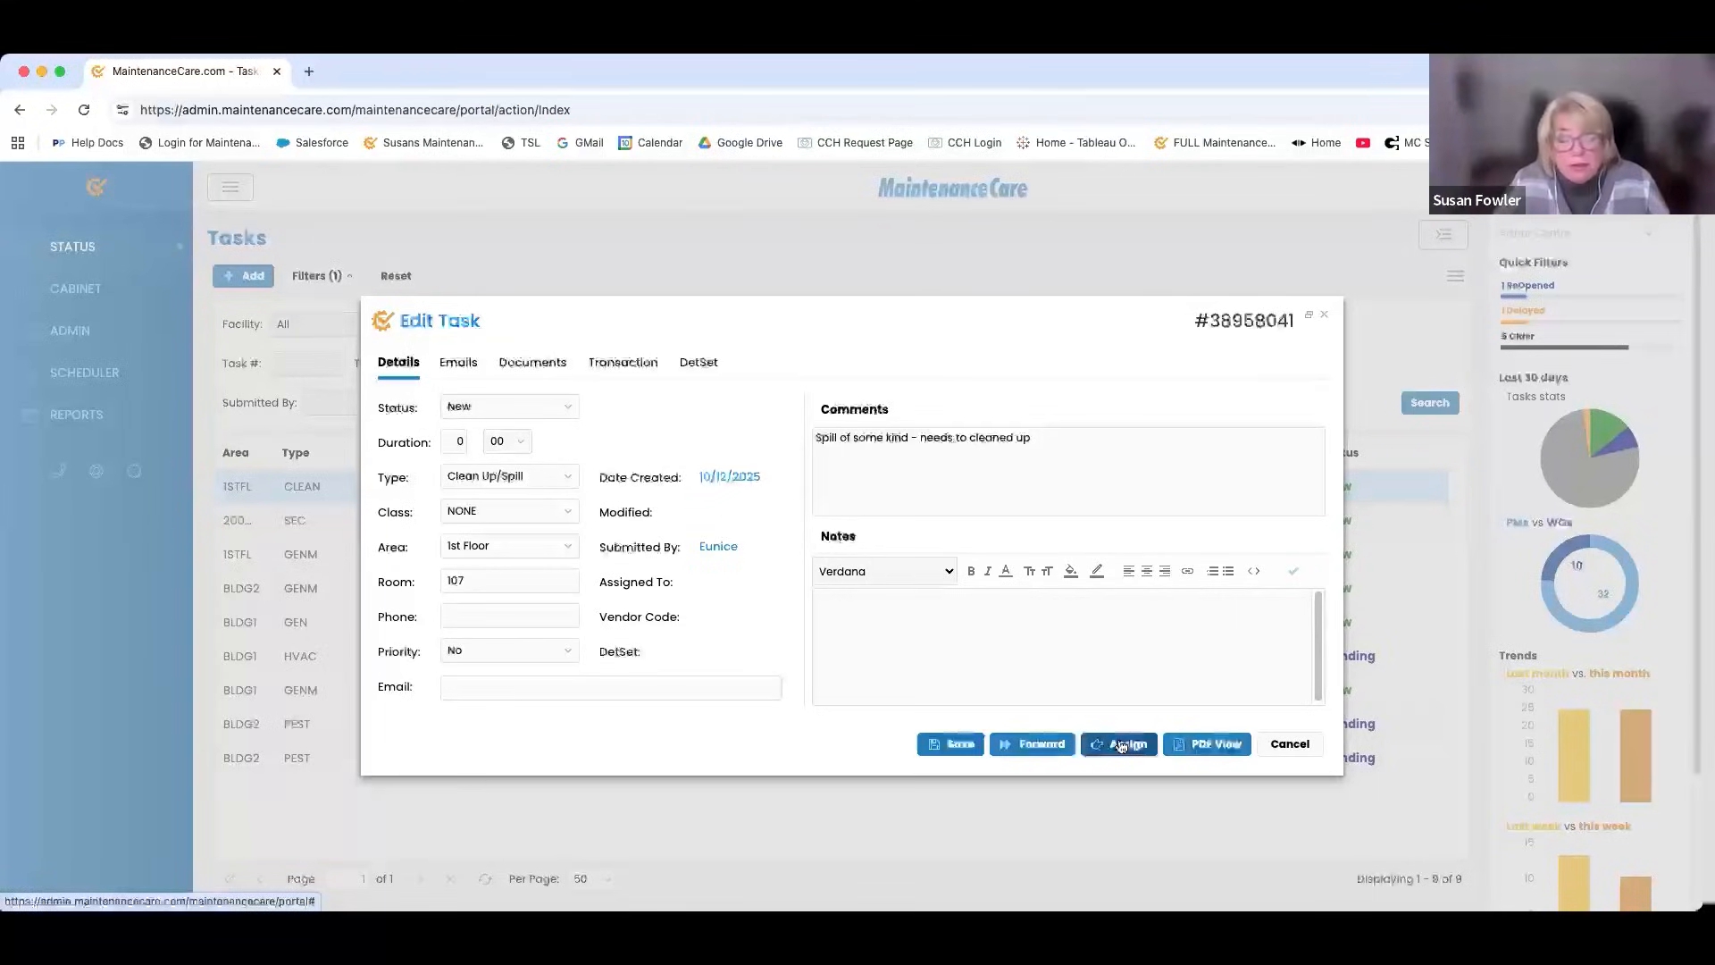
click(1122, 746)
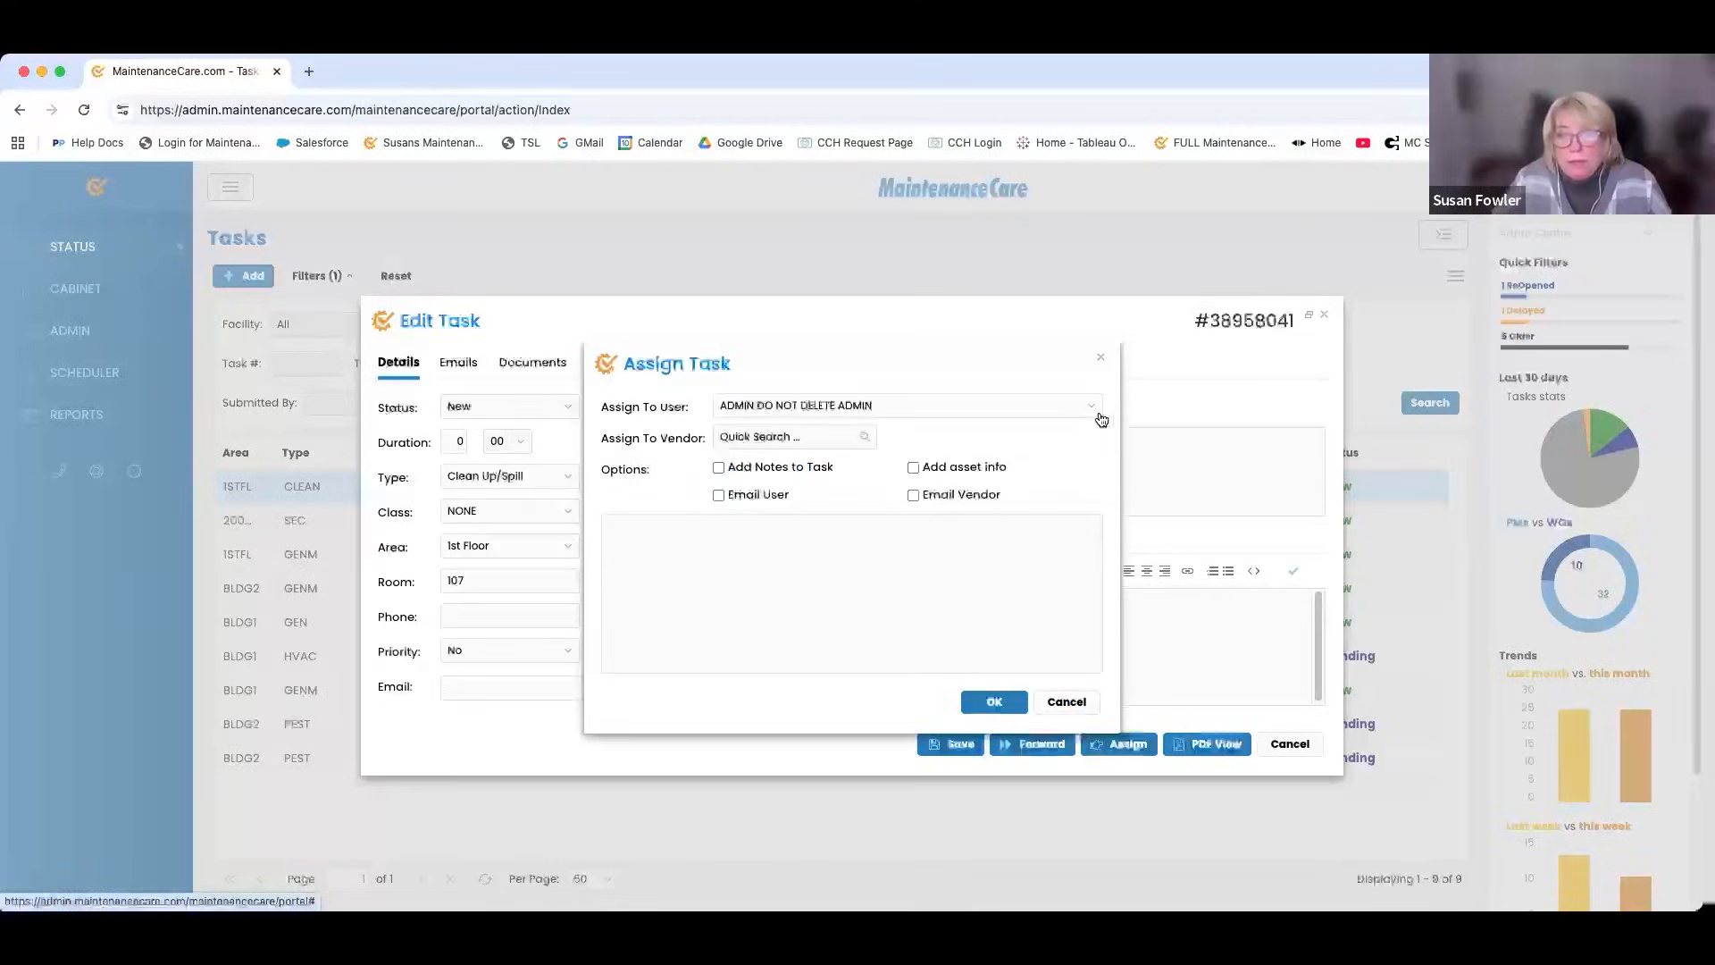
click(1089, 410)
click(853, 478)
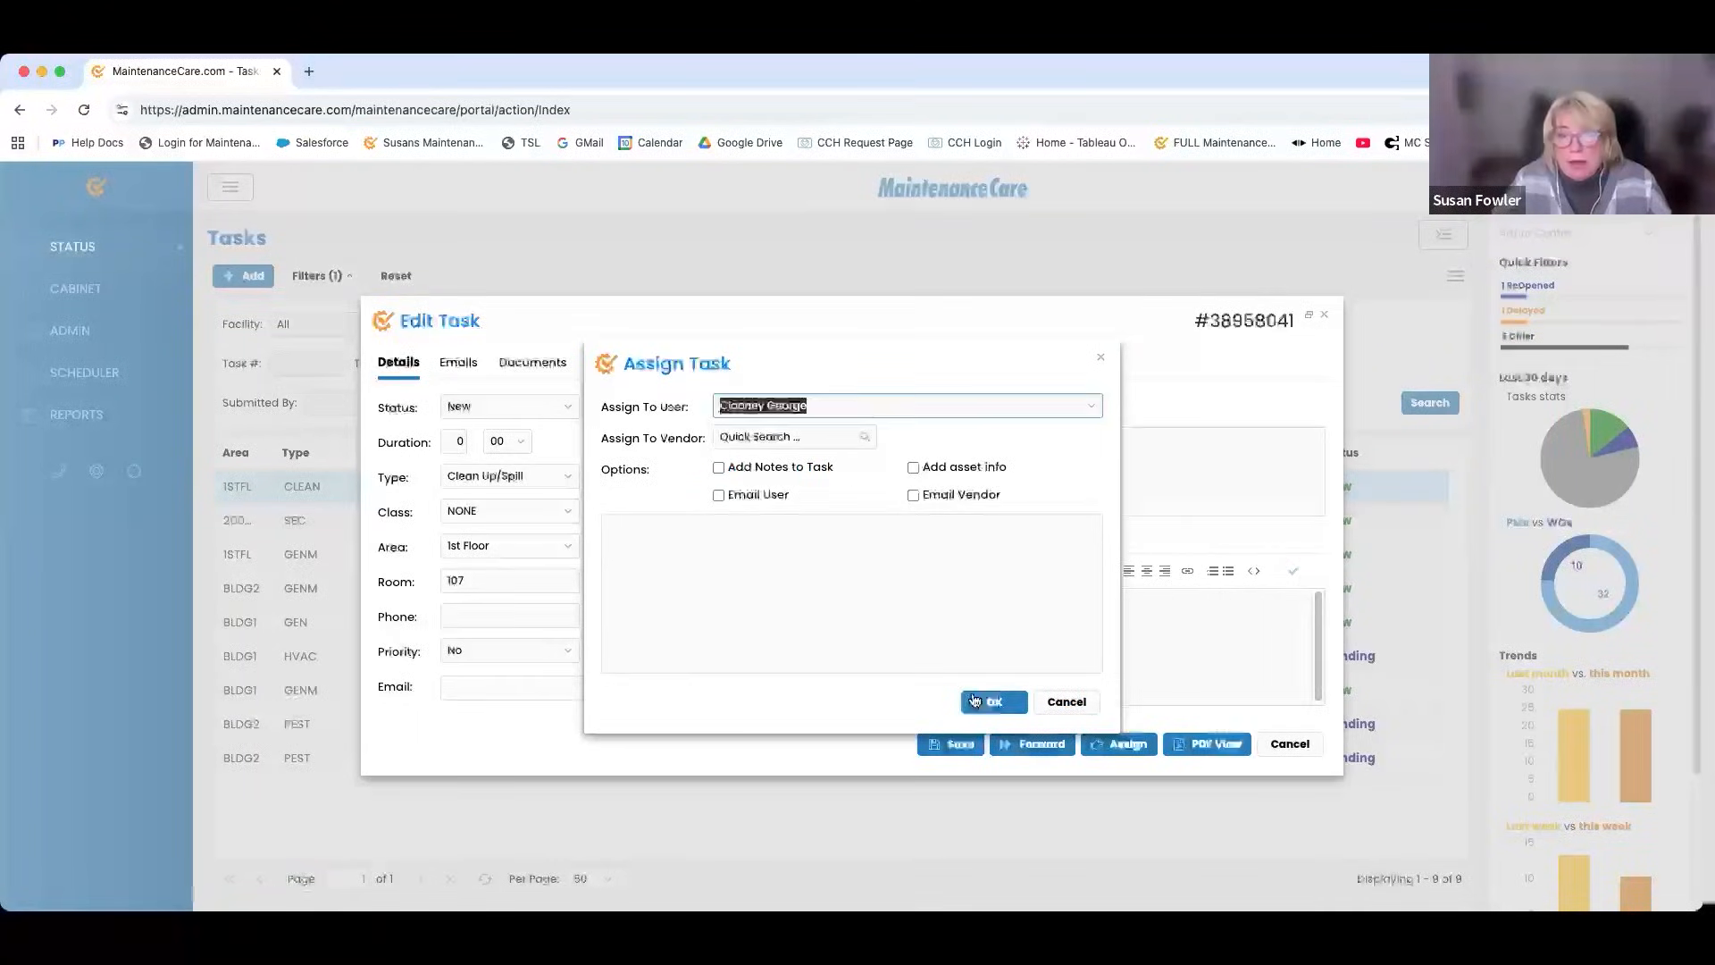
click(992, 702)
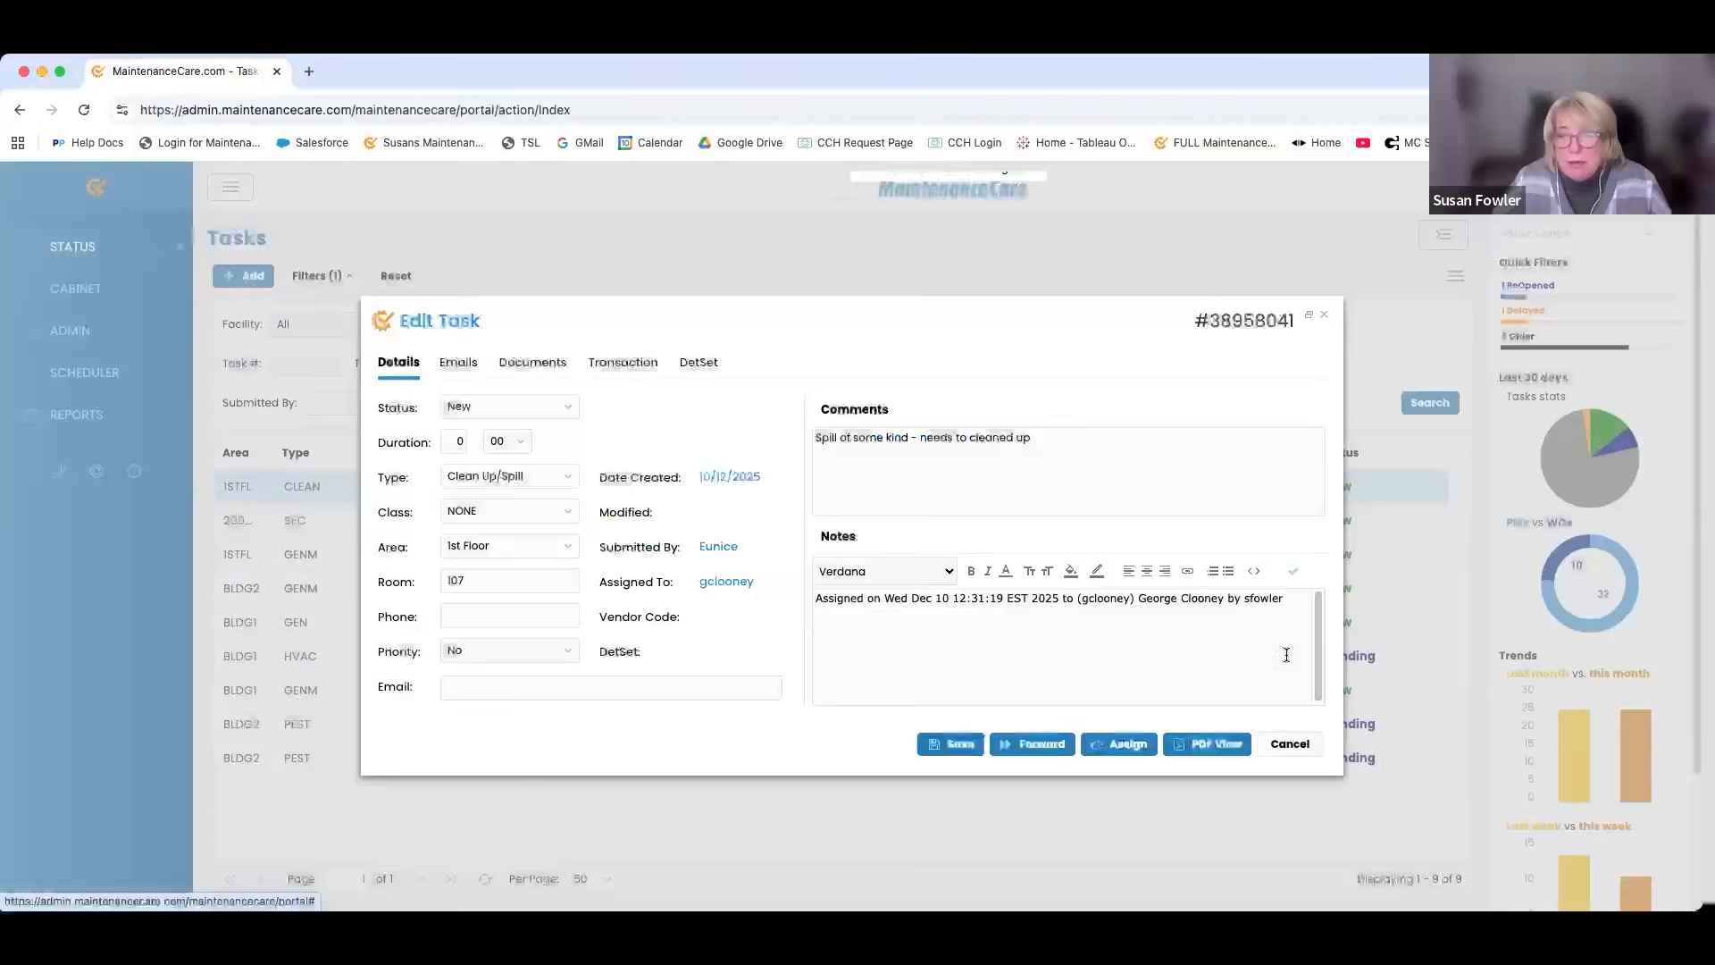
click(949, 743)
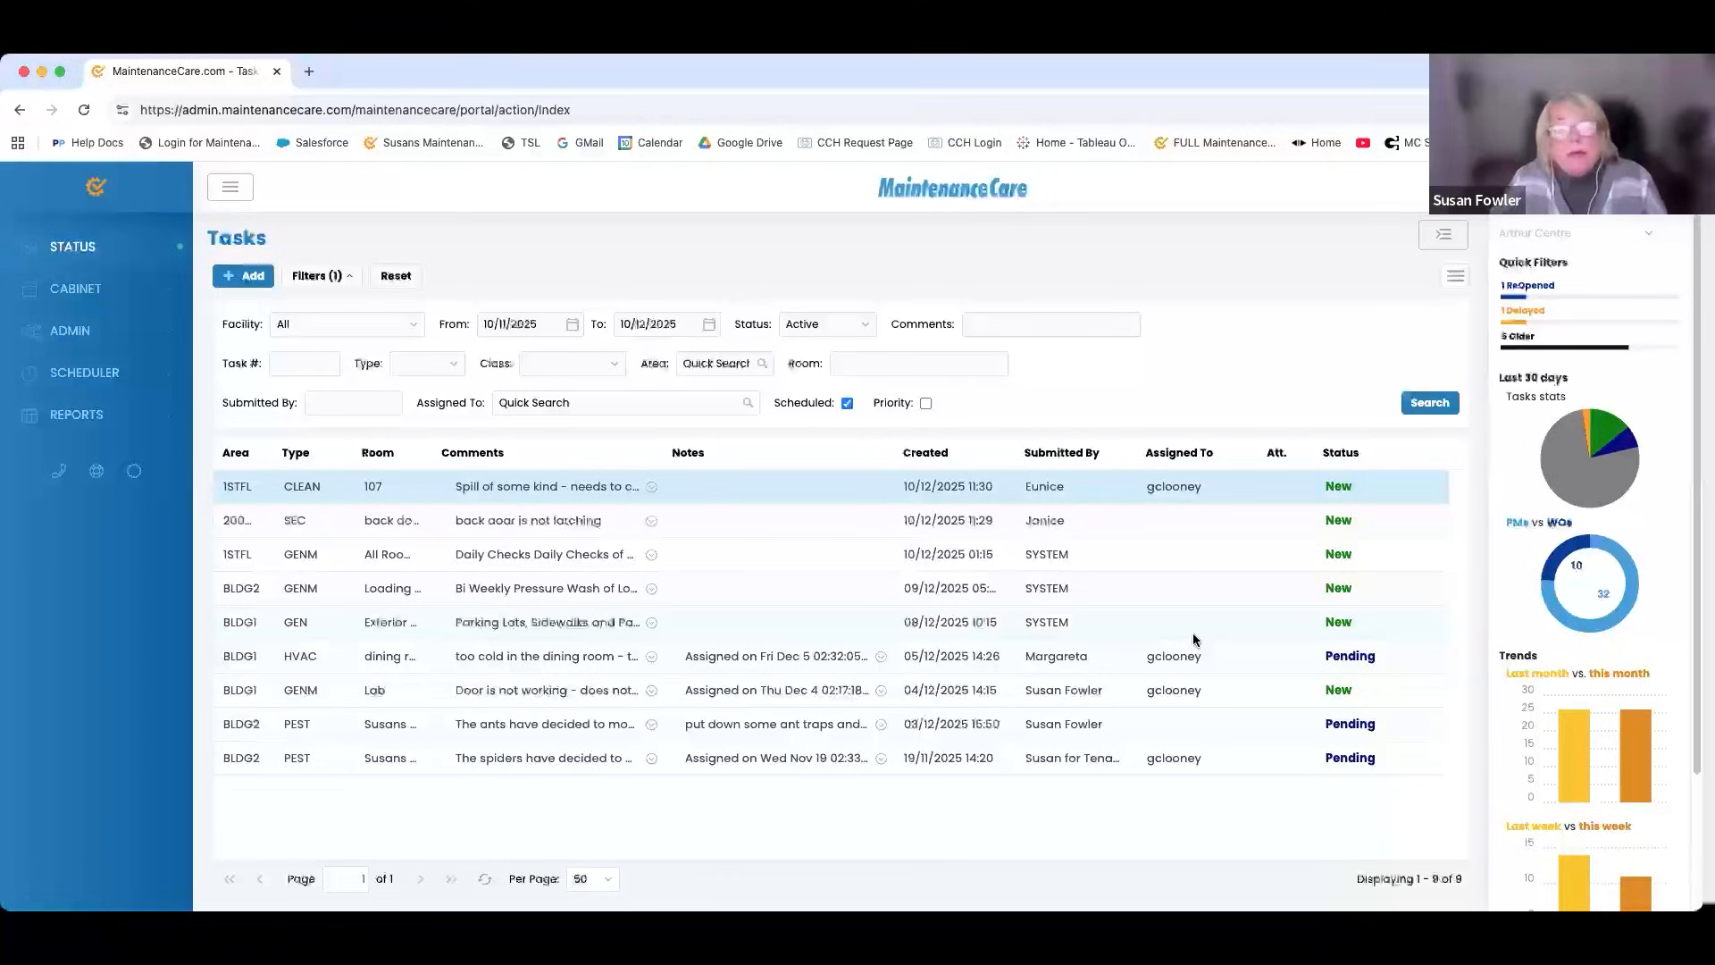
Reopen the room 107 spill task and set its status to Closed with a duration of 10 minutes.
click(921, 491)
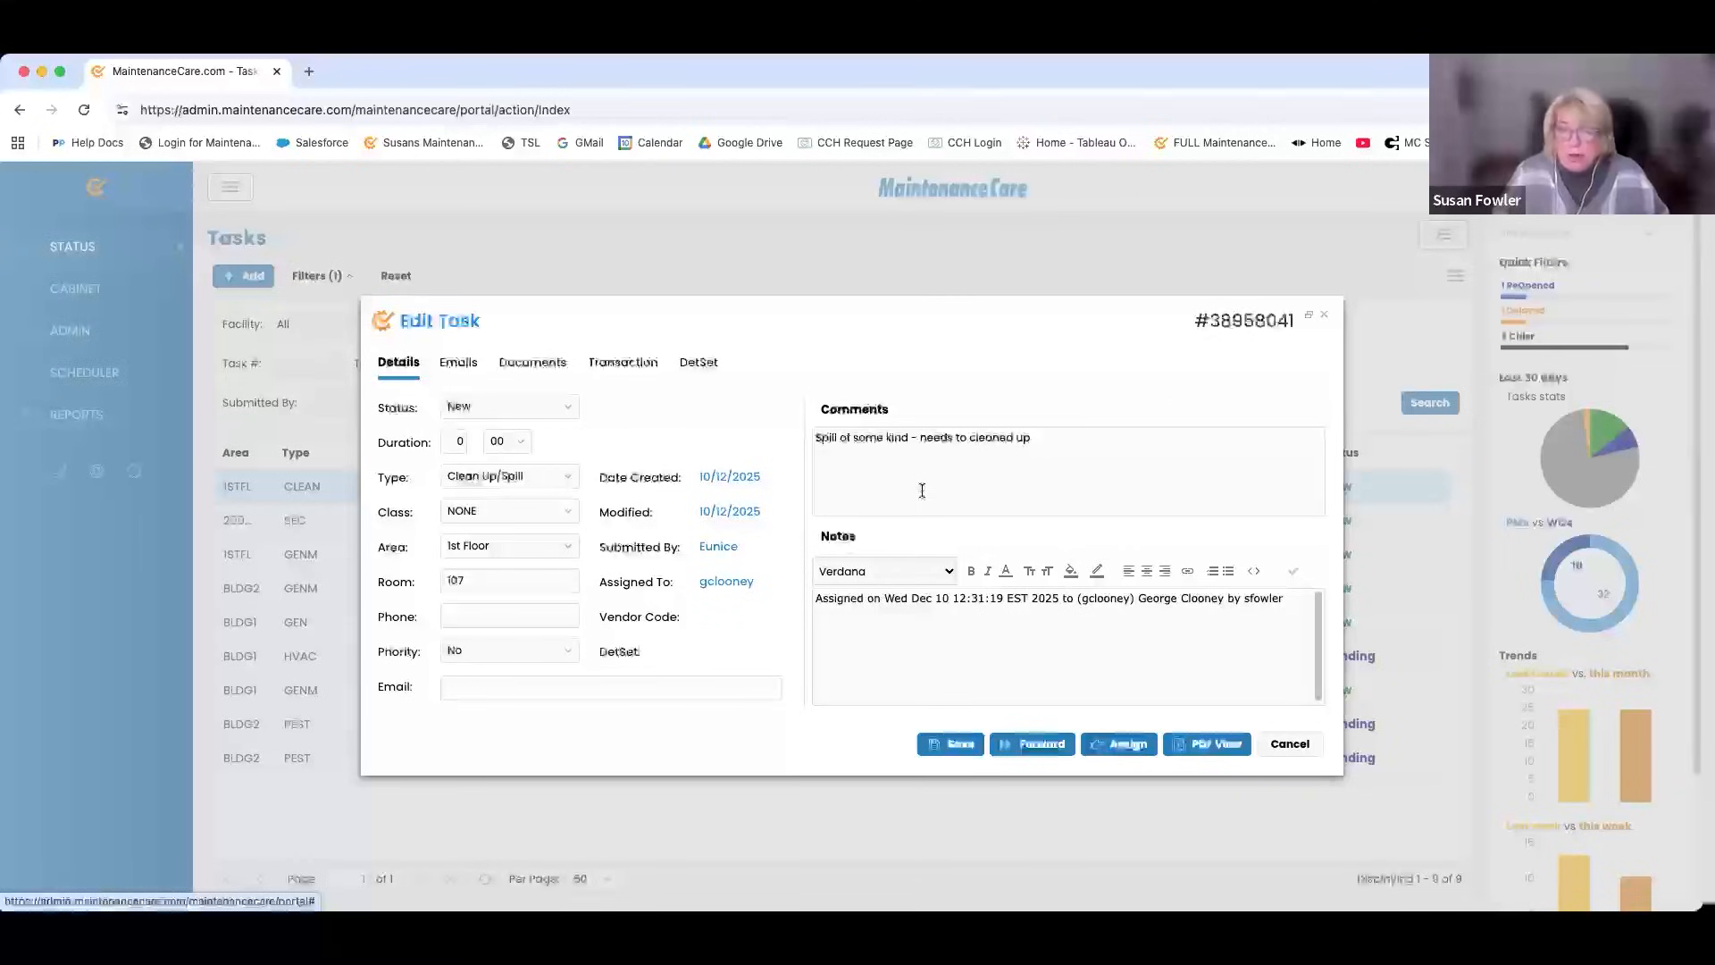
click(560, 406)
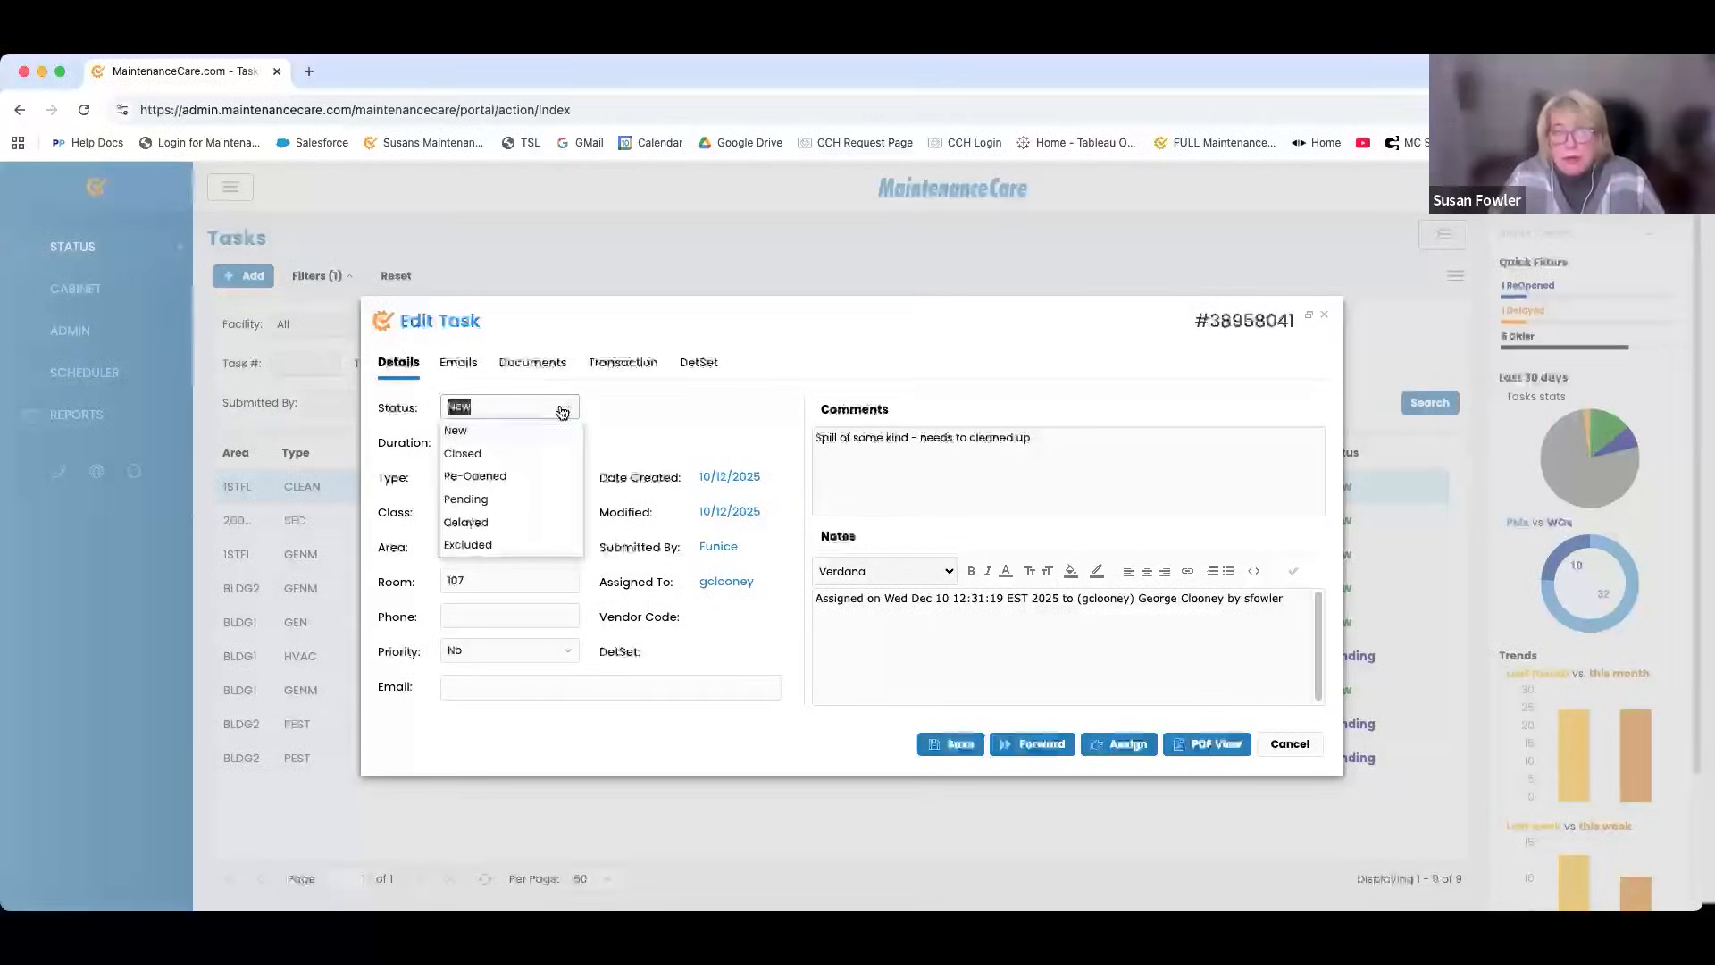
click(499, 451)
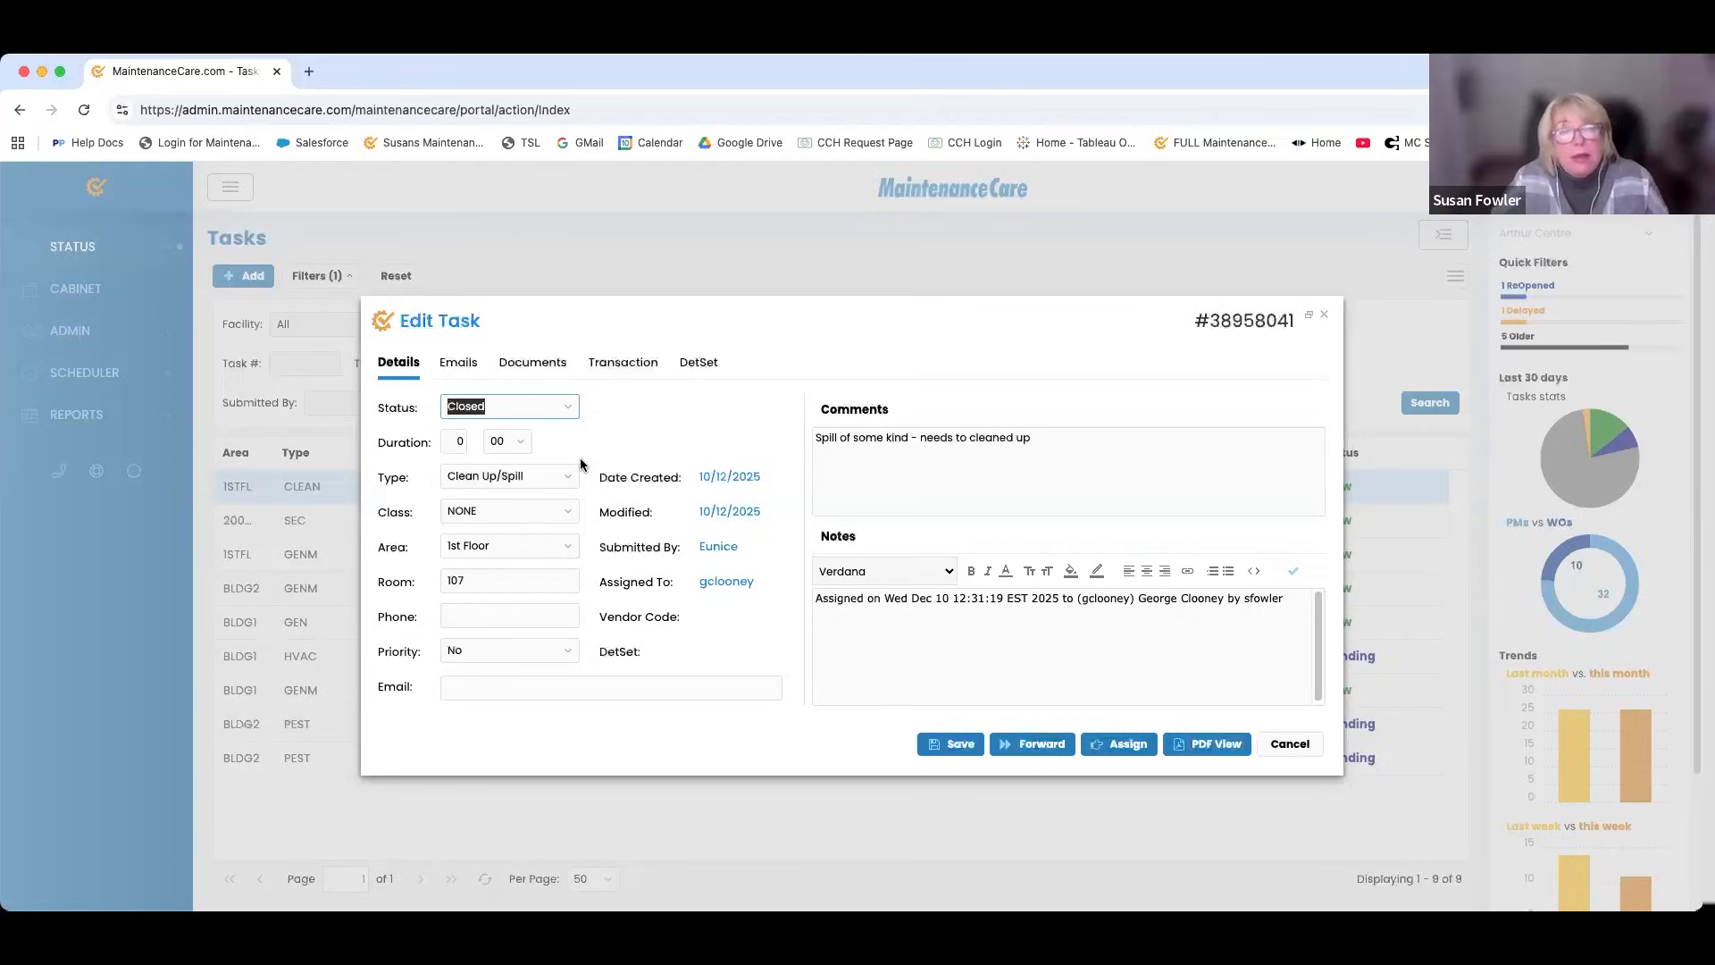
click(518, 444)
click(506, 514)
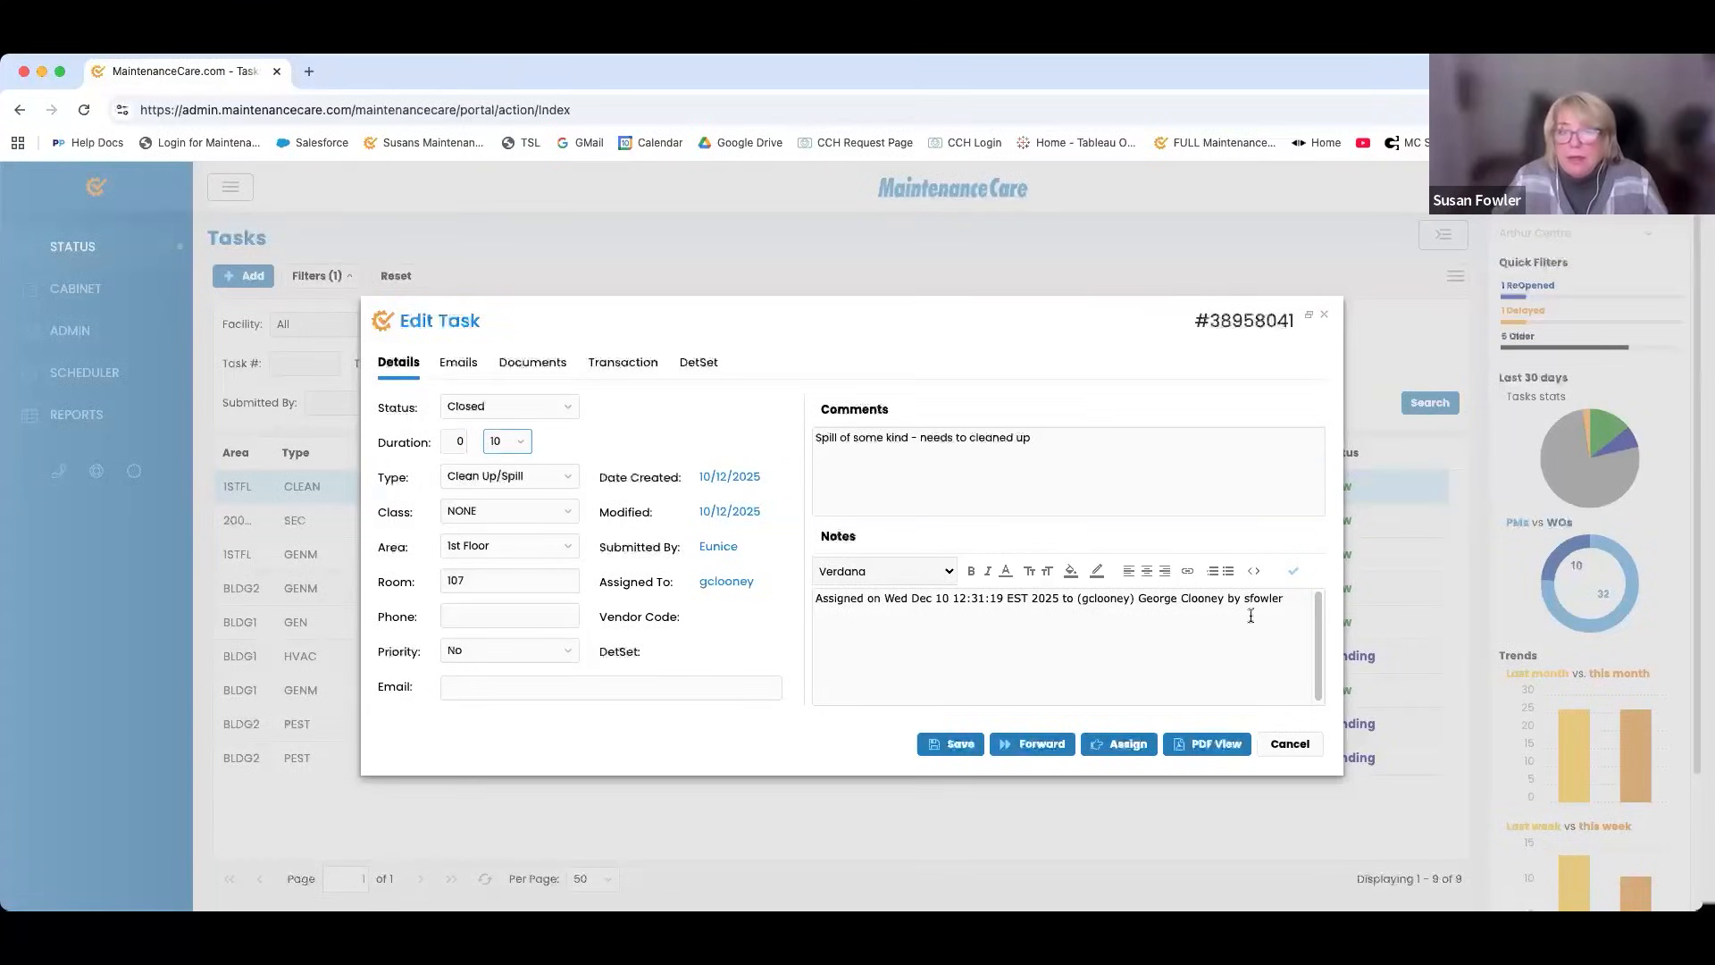
Add the note lines "cleaned up" and "Completed" with a name and time stamp on the last line, and save the task.
click(1293, 599)
key(Return)
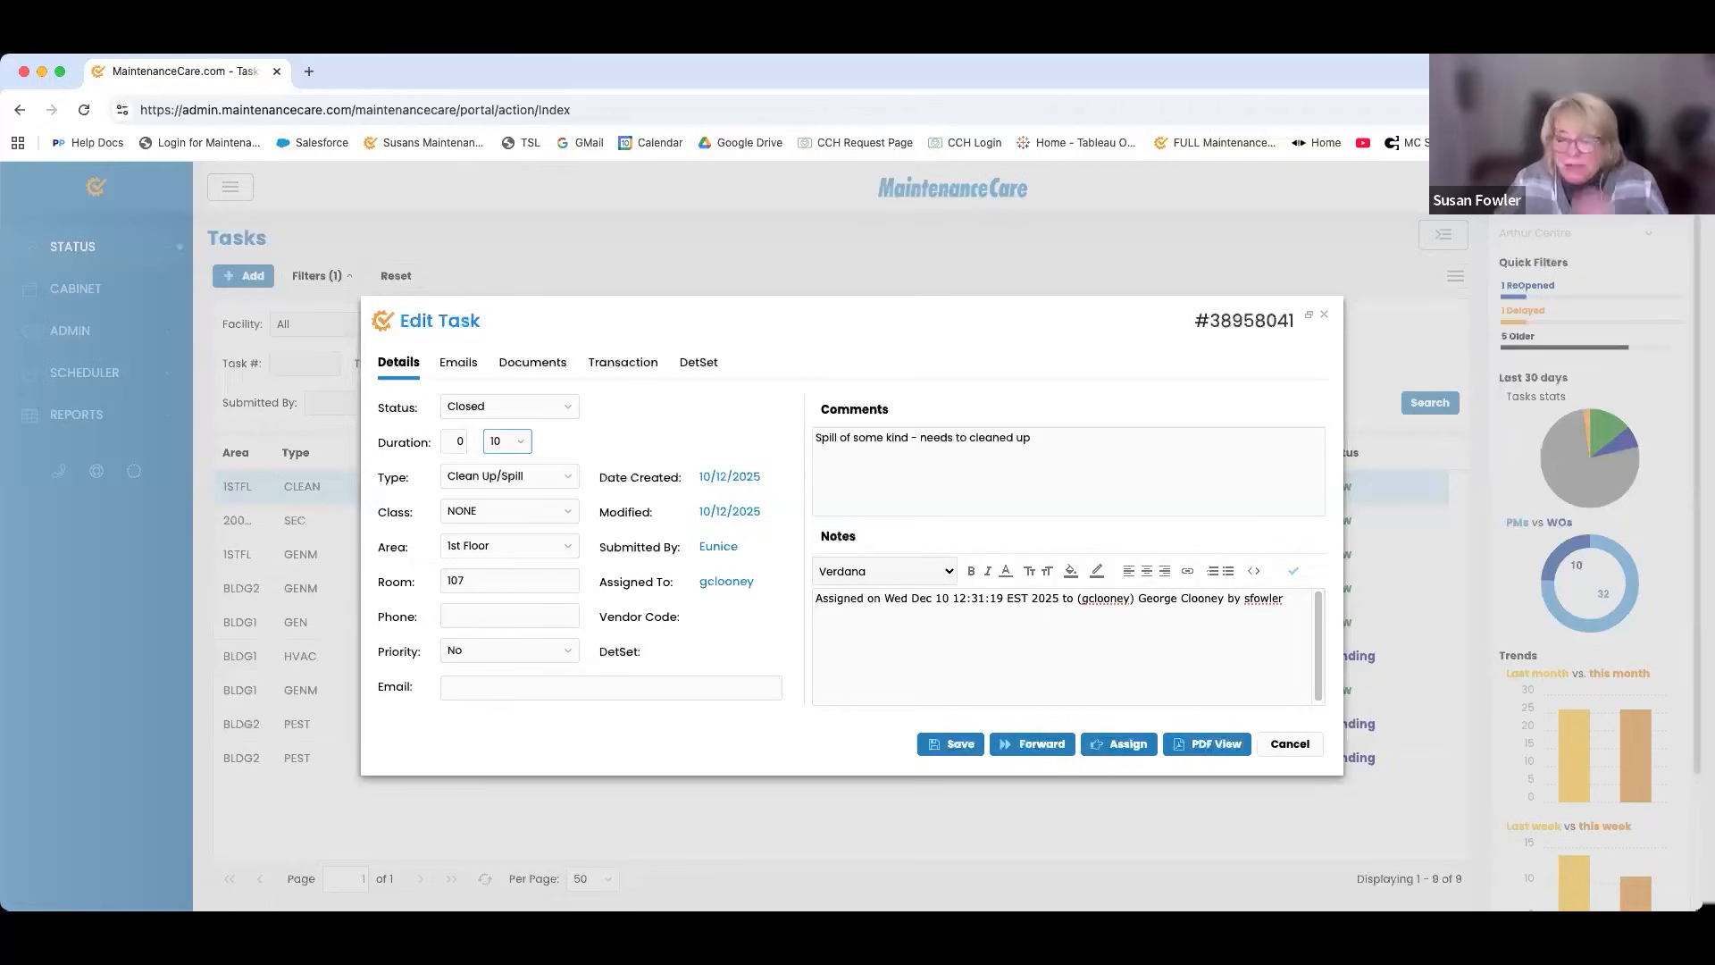
text(cleaned u)
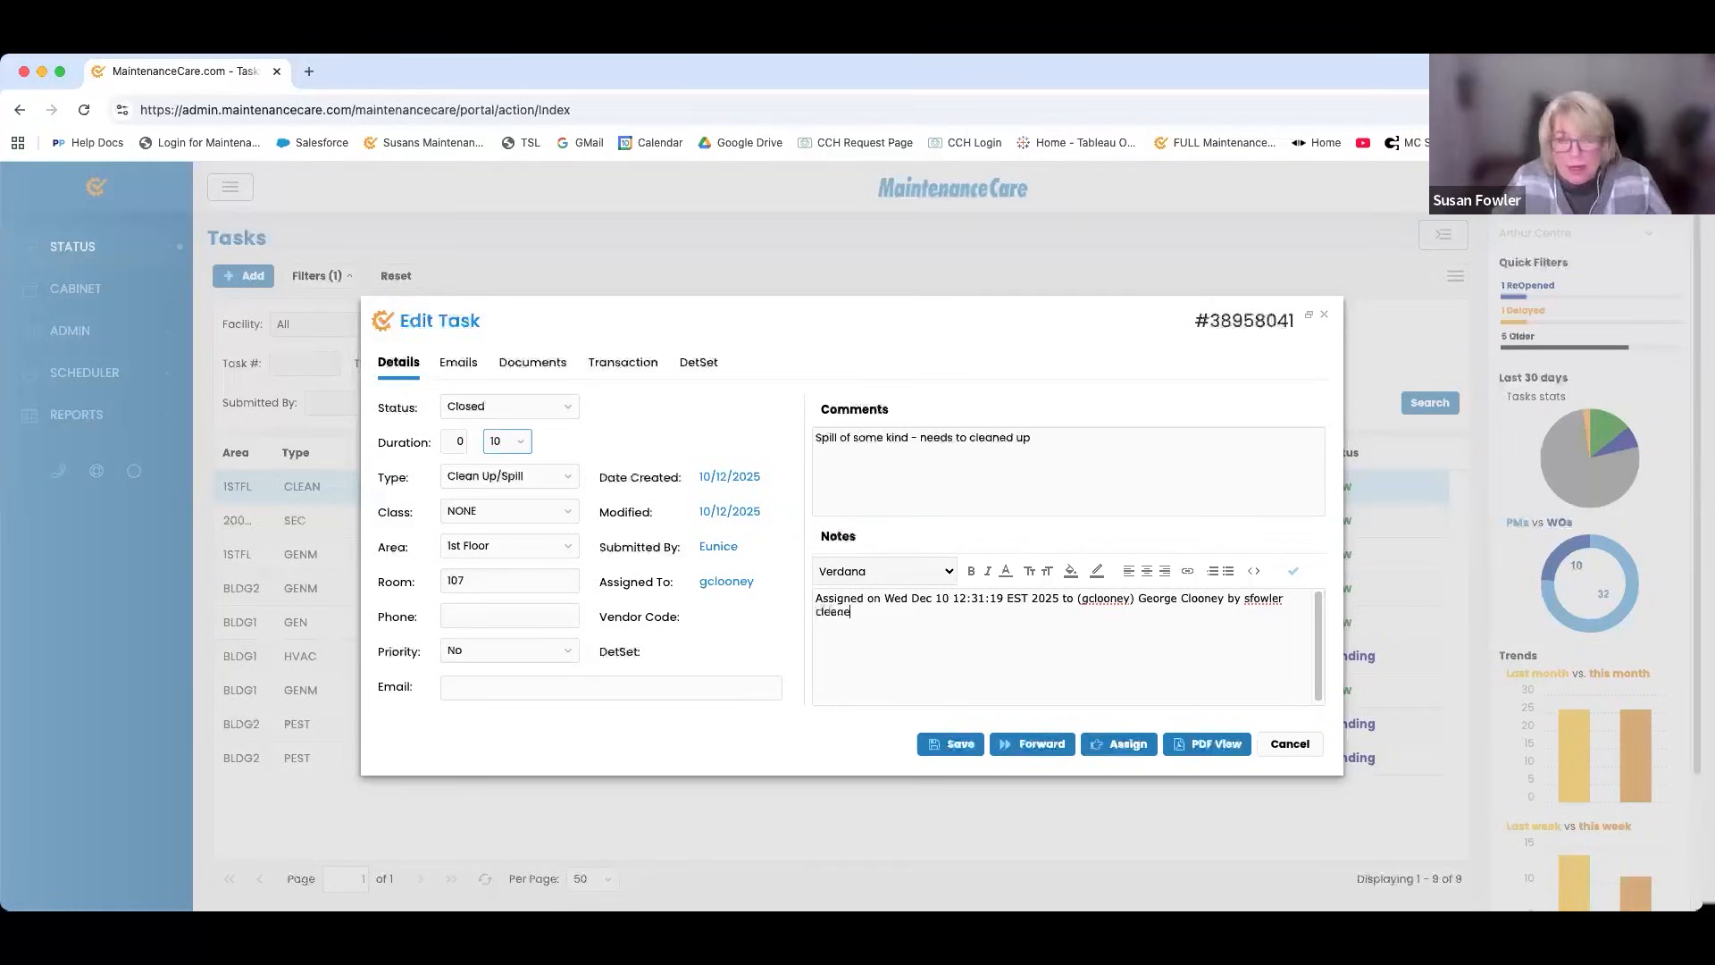
text(p)
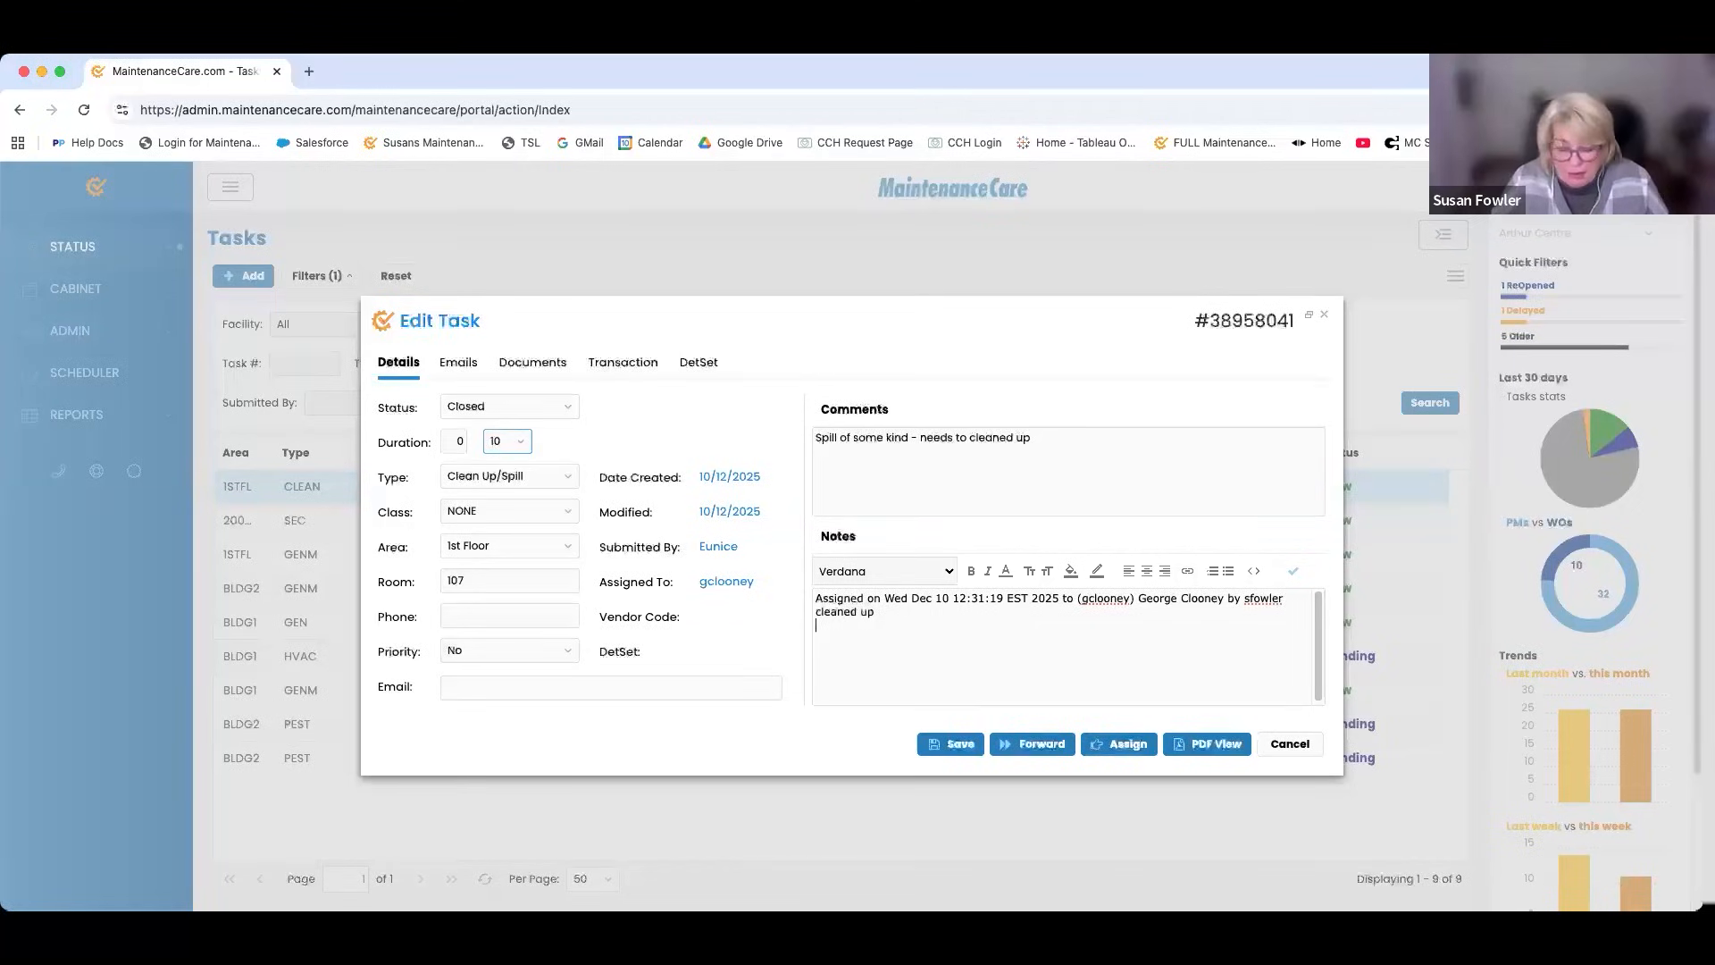
text(Completed)
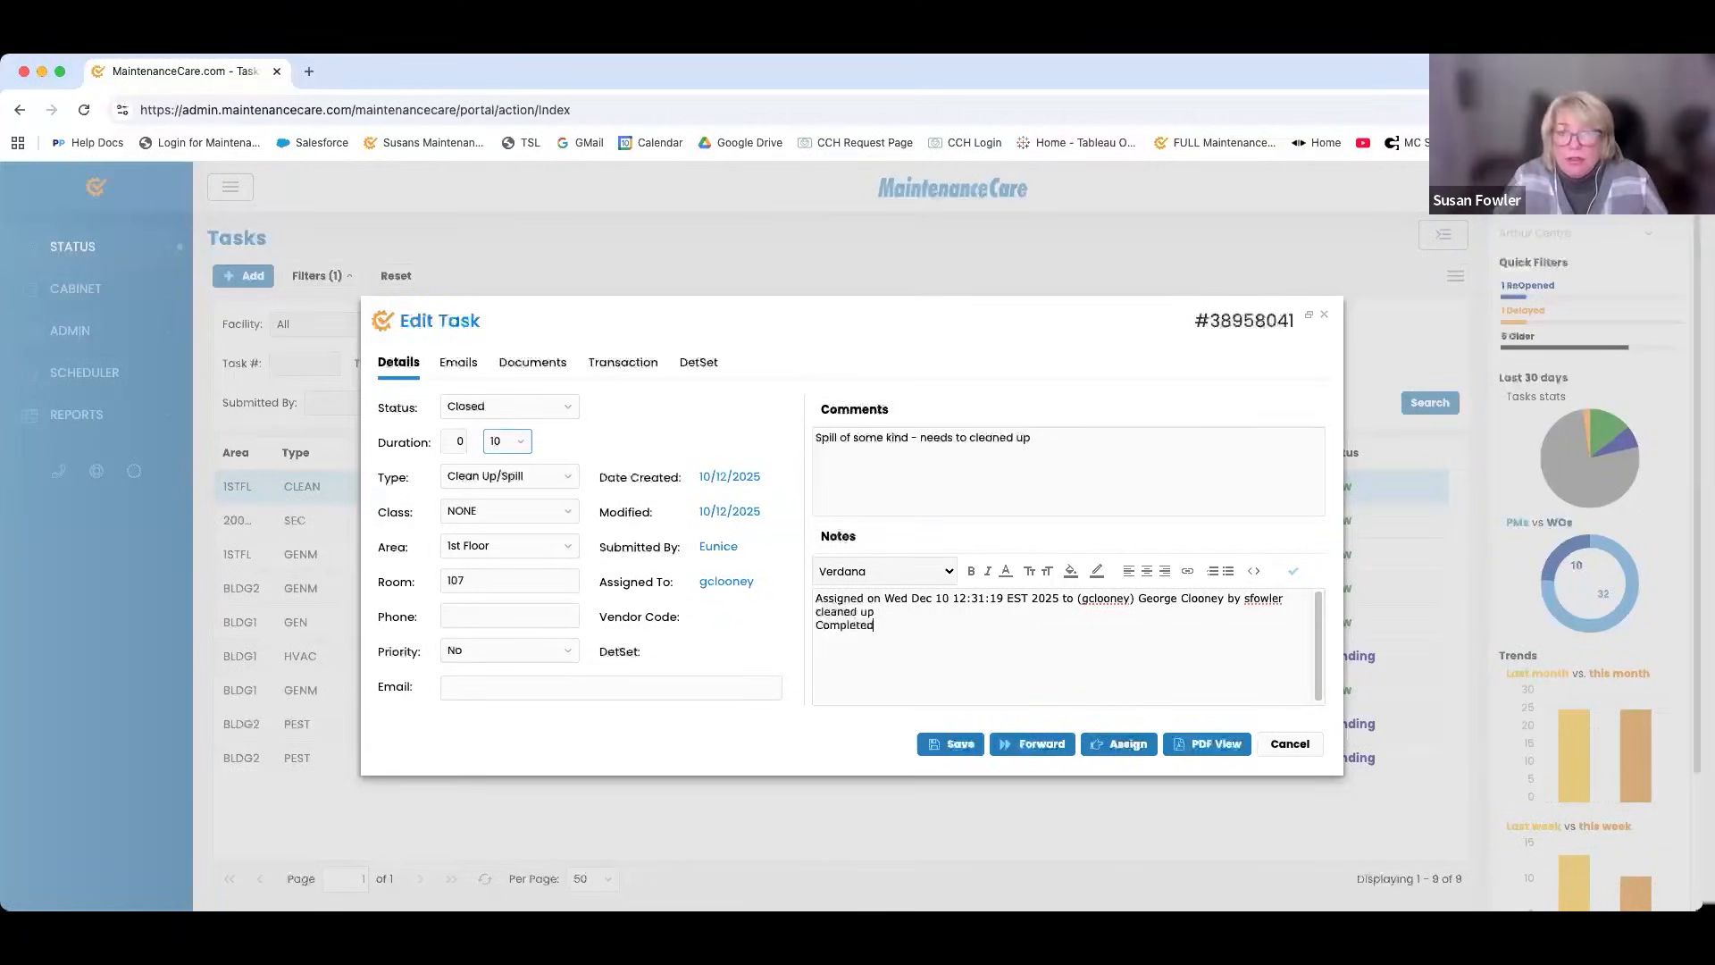
click(1292, 571)
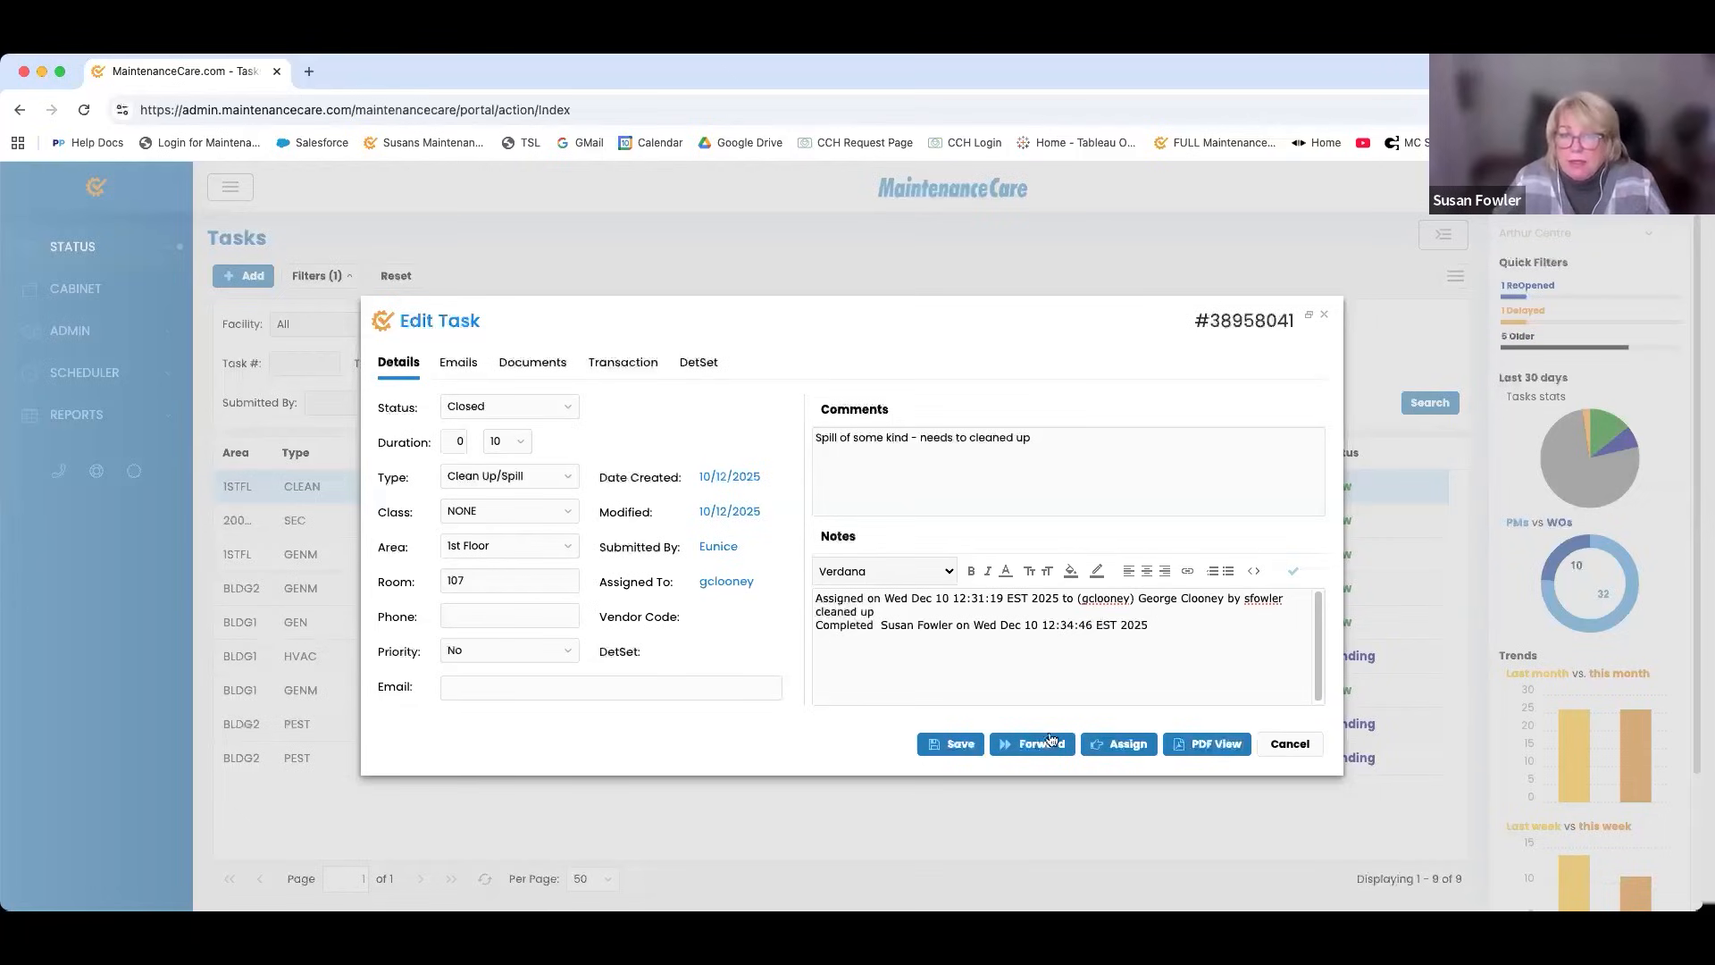
click(945, 747)
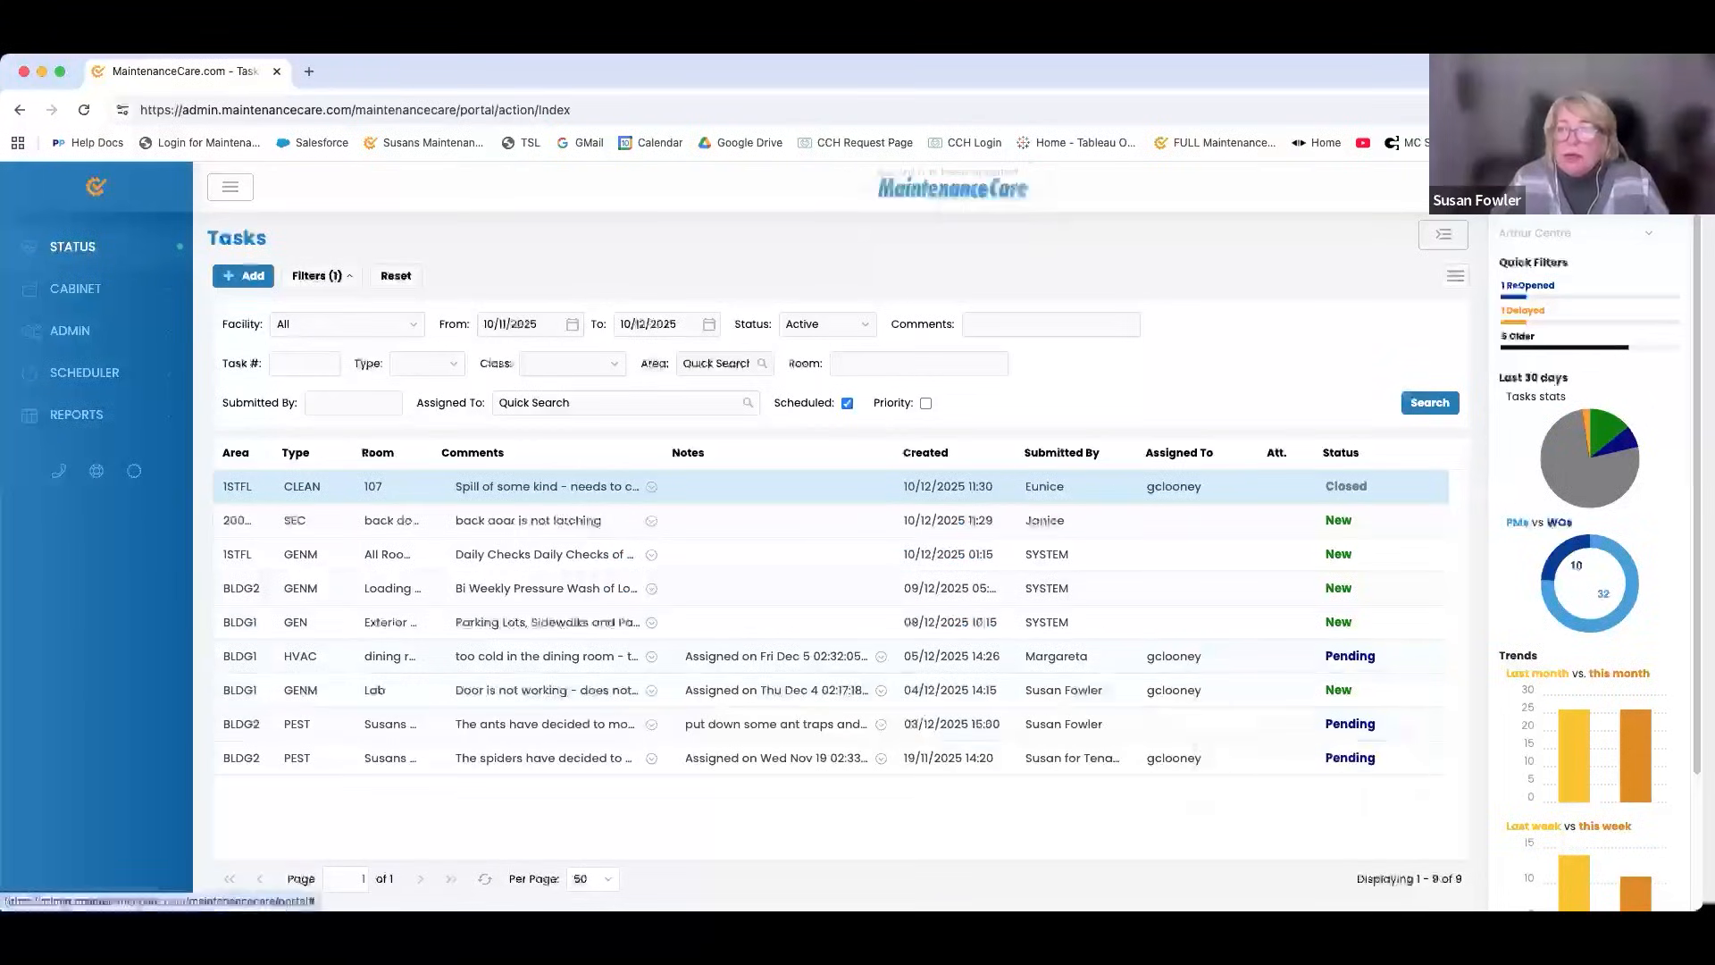
Open the display settings from the personal profile, save them, and return to the task list.
click(1655, 187)
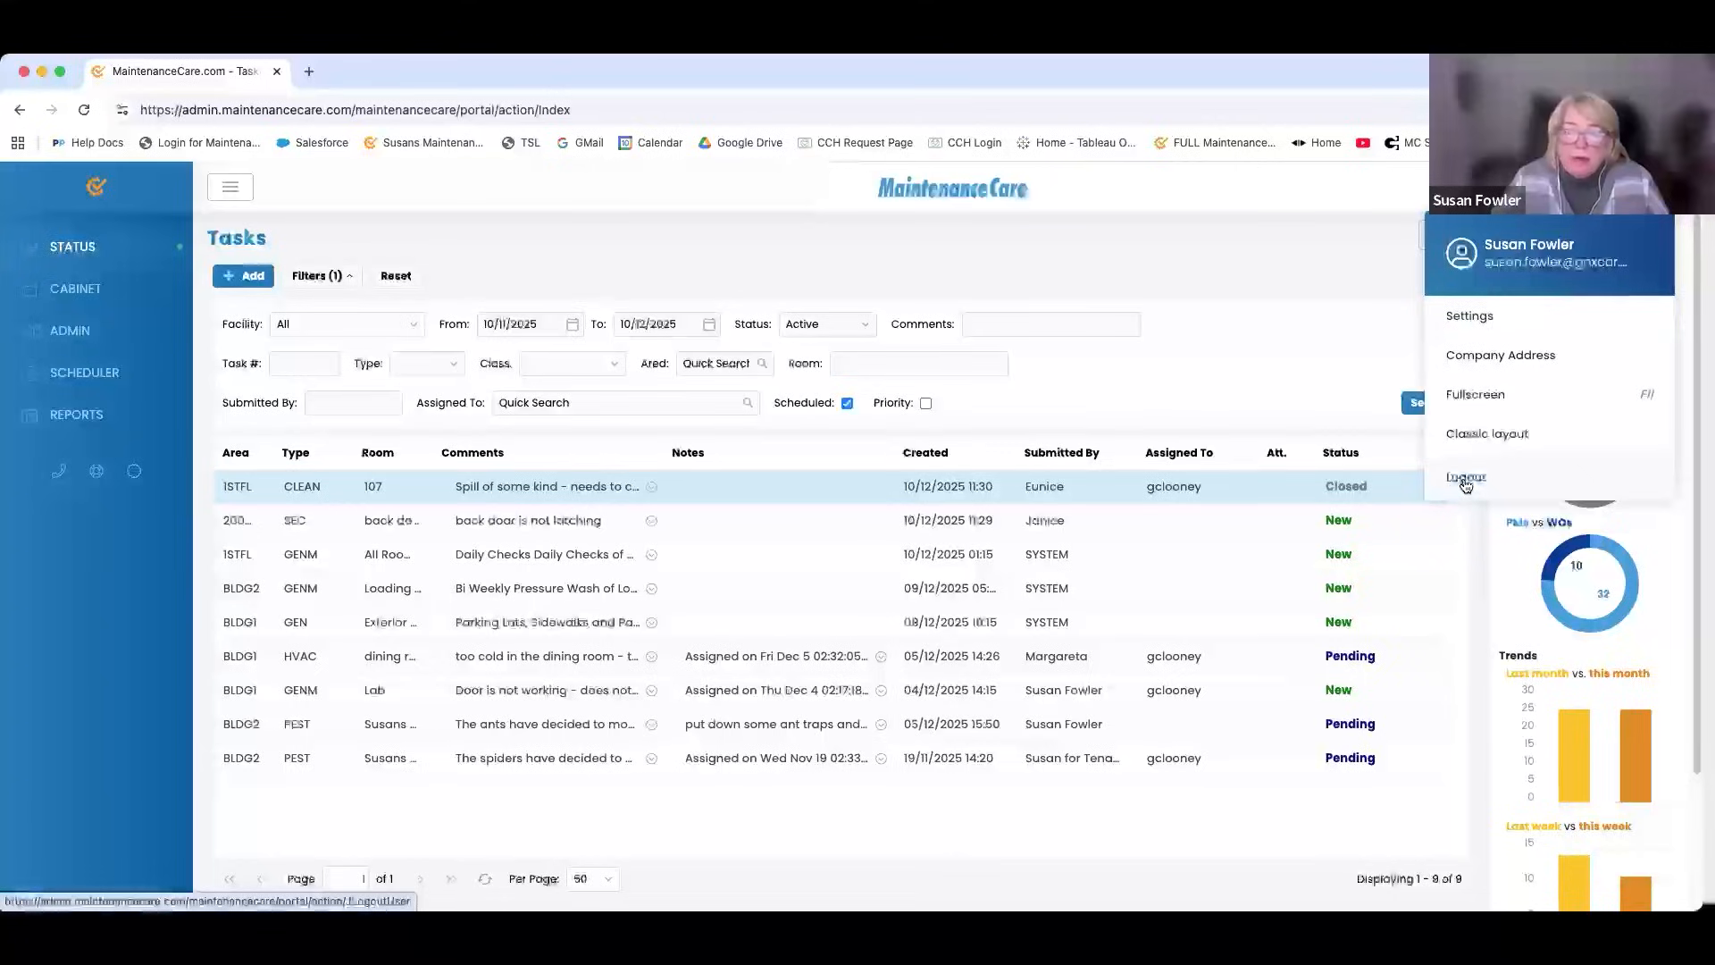
click(1479, 323)
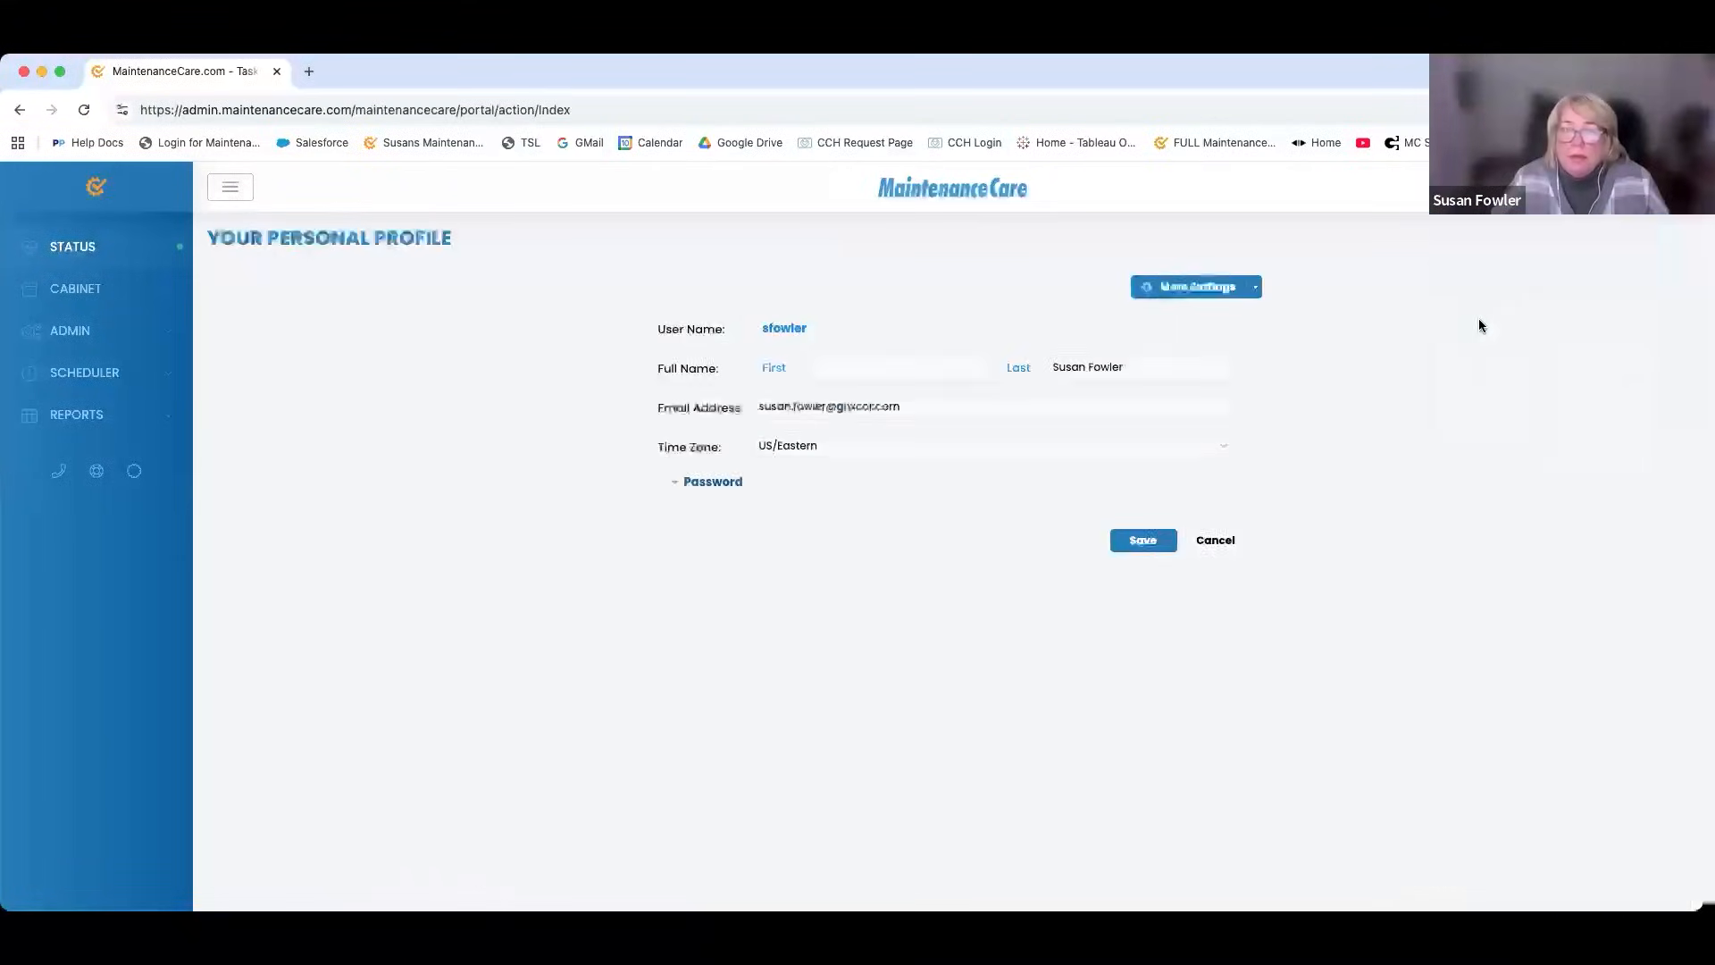
click(1197, 286)
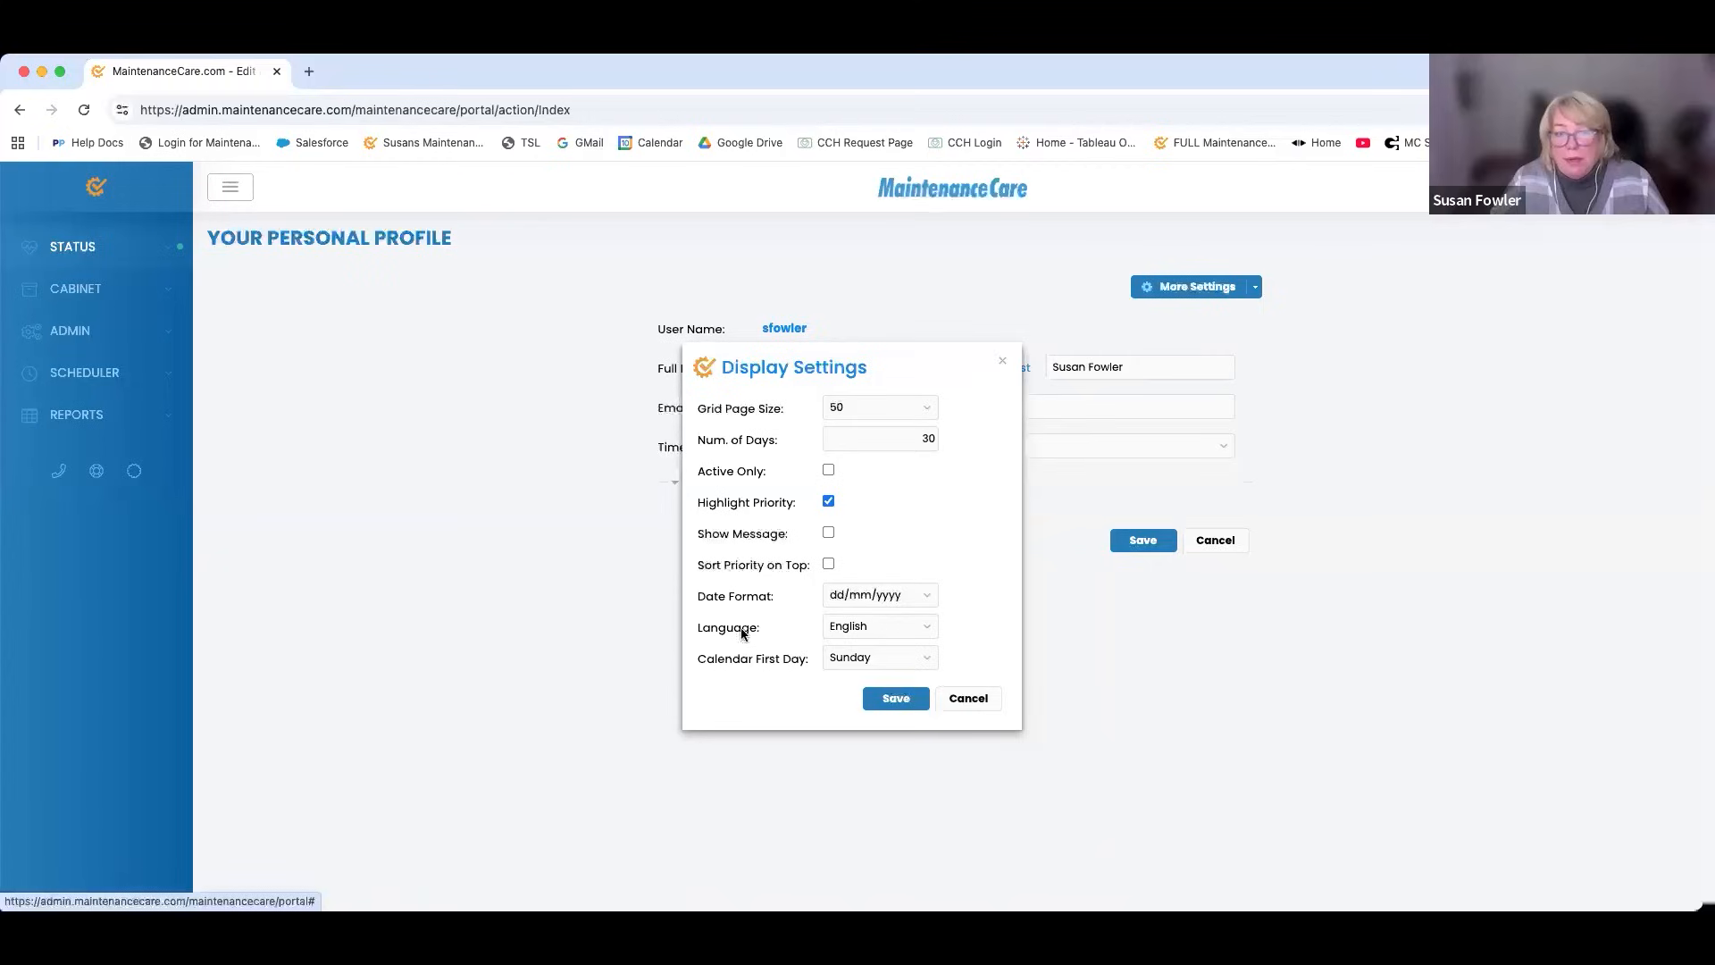
click(895, 700)
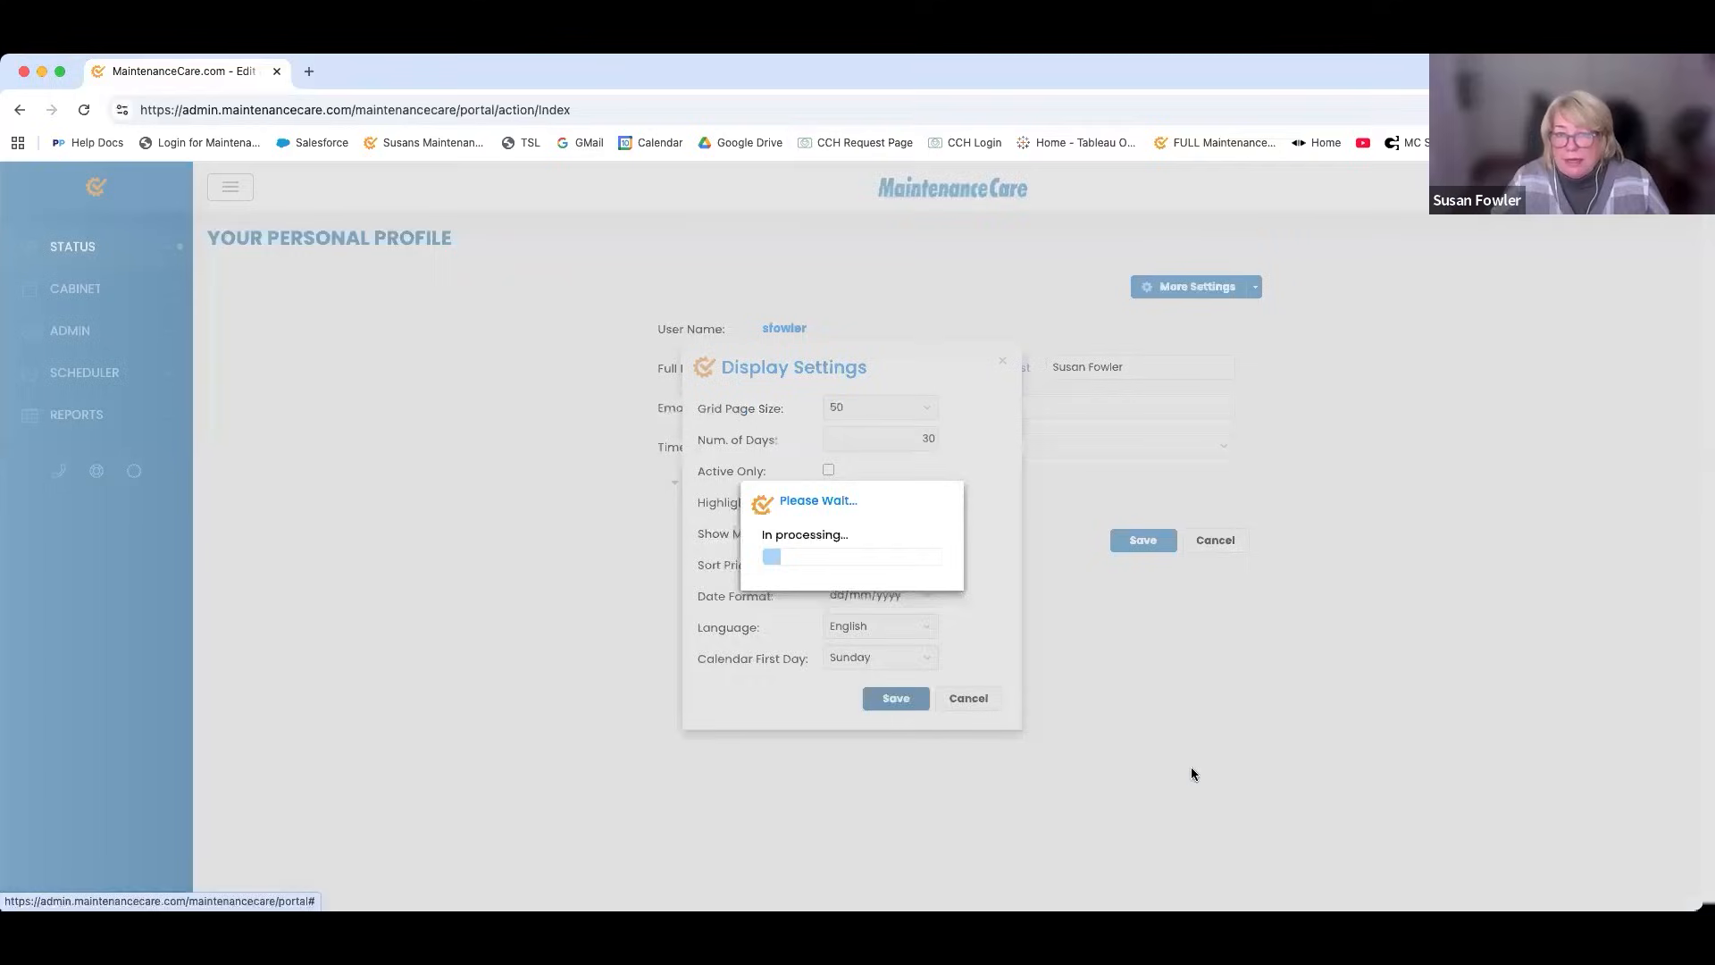
click(1240, 542)
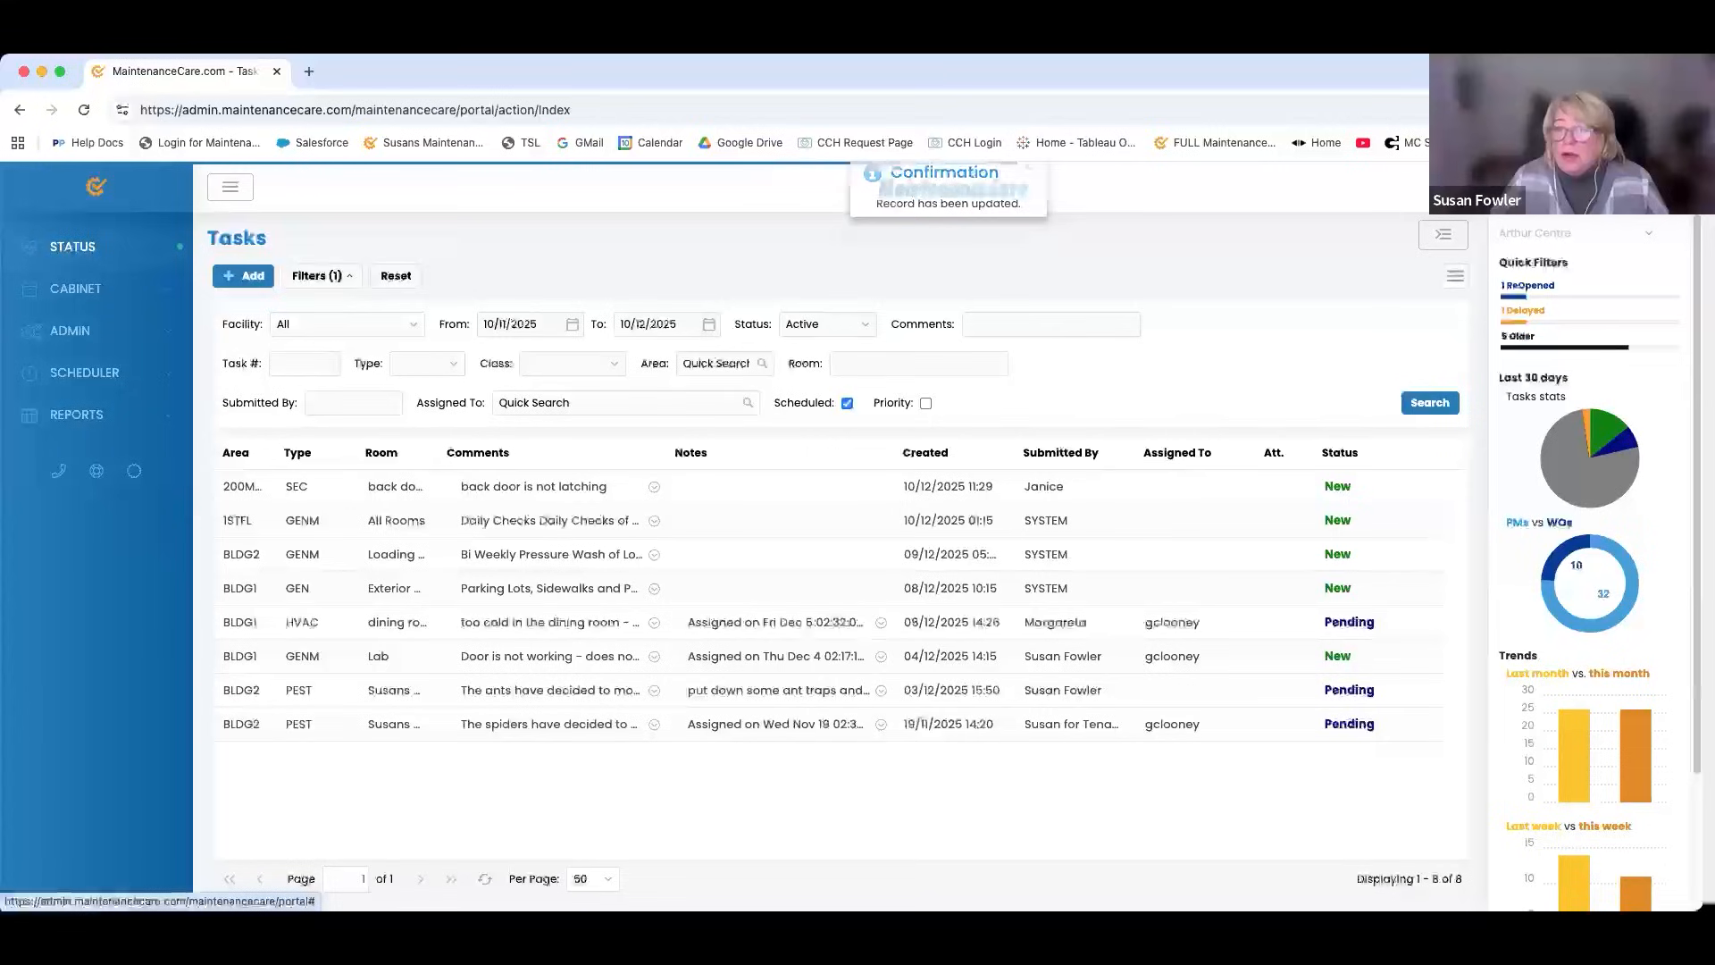
Check the app layout options and examine the sidebar's quick filters, 30-day statistics and trend charts.
click(1572, 186)
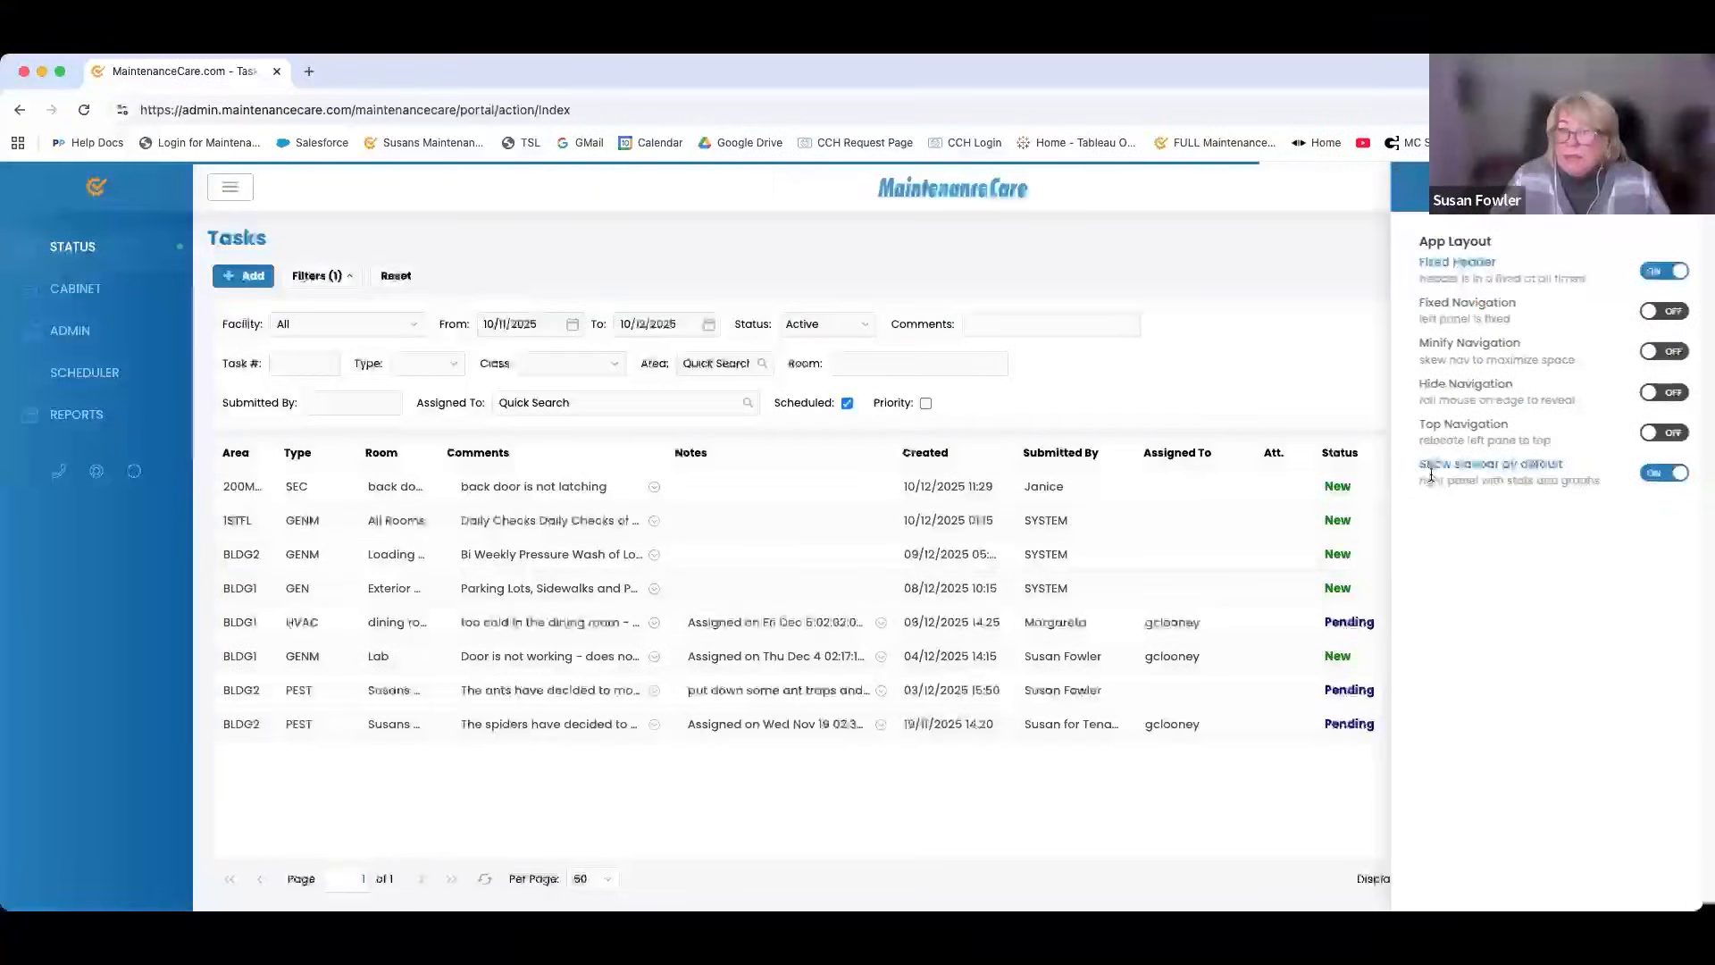
click(1683, 187)
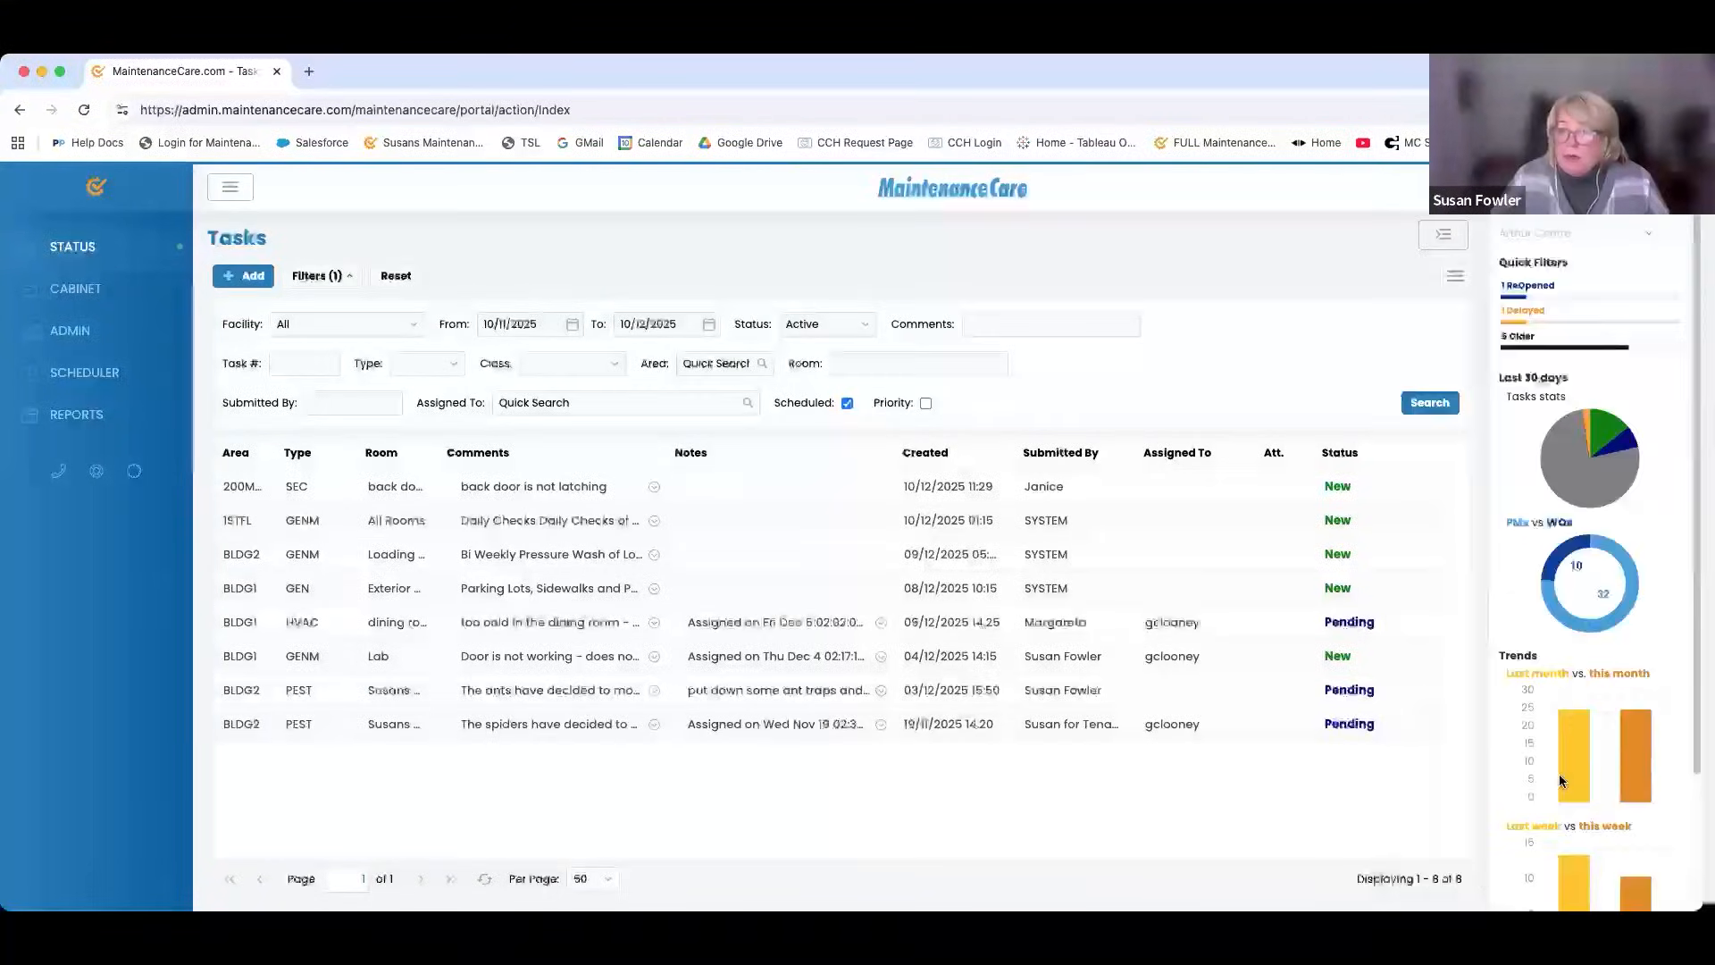
scroll(1564, 783, down, 3)
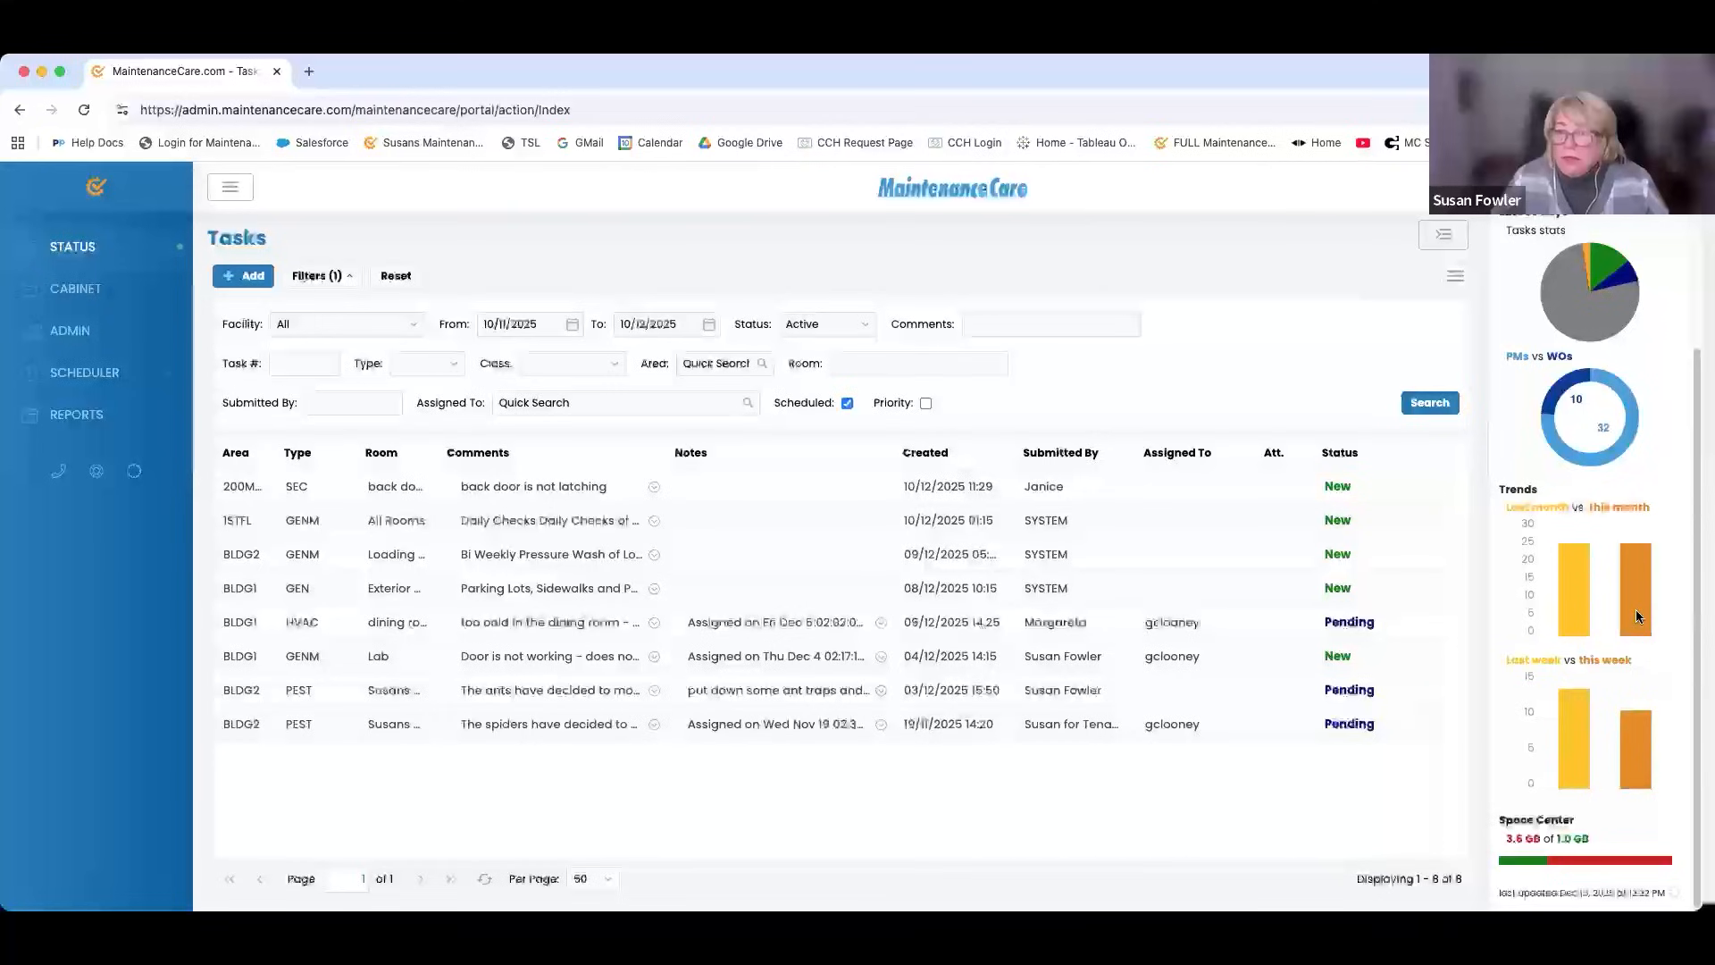
scroll(1635, 608, up, 2)
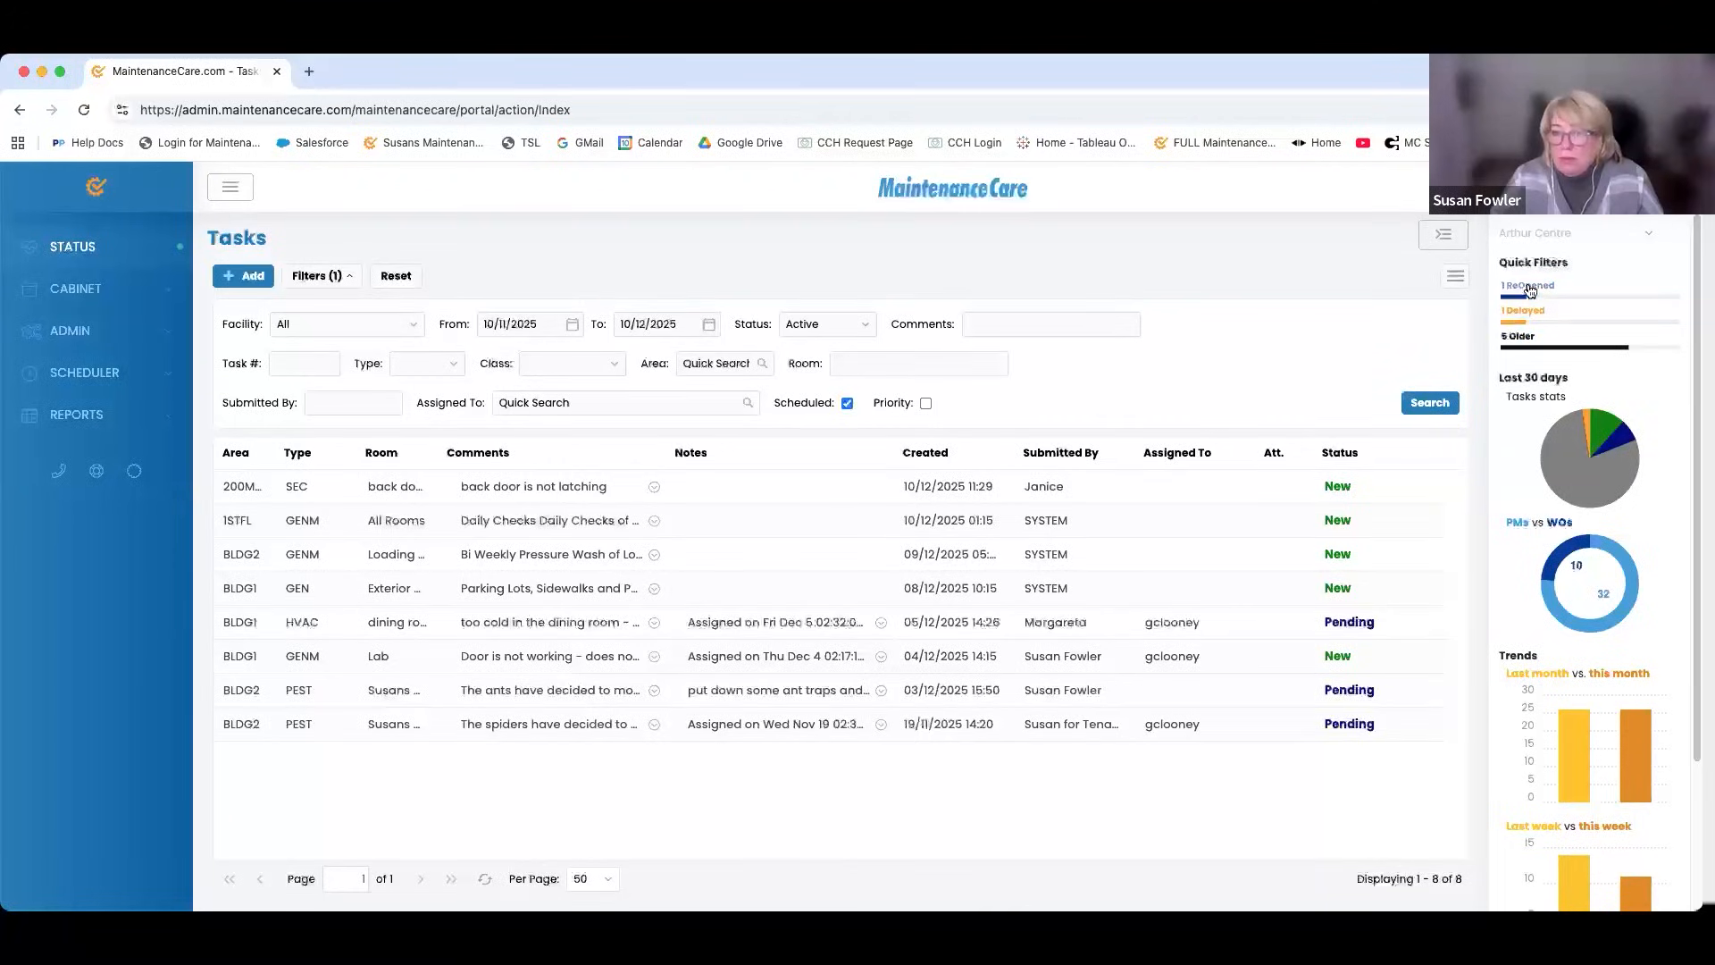
Hide the statistics sidebar beside the task list and filter the tasks to Pending status.
click(1444, 234)
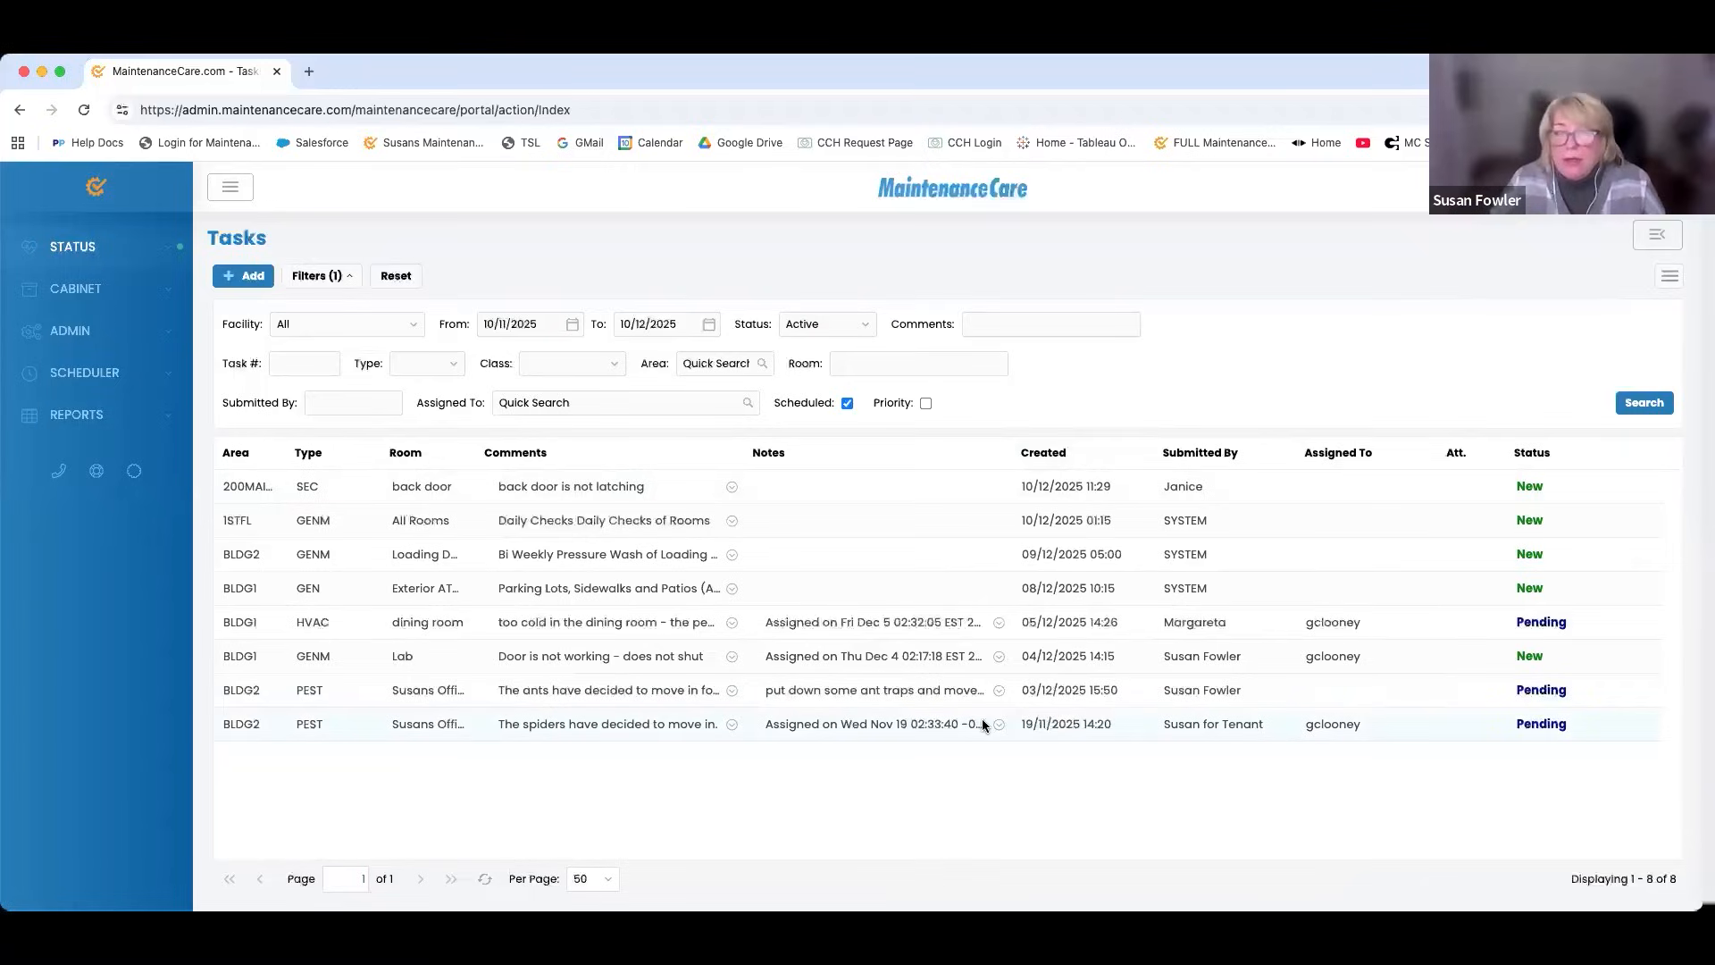
click(826, 324)
click(822, 390)
click(1657, 407)
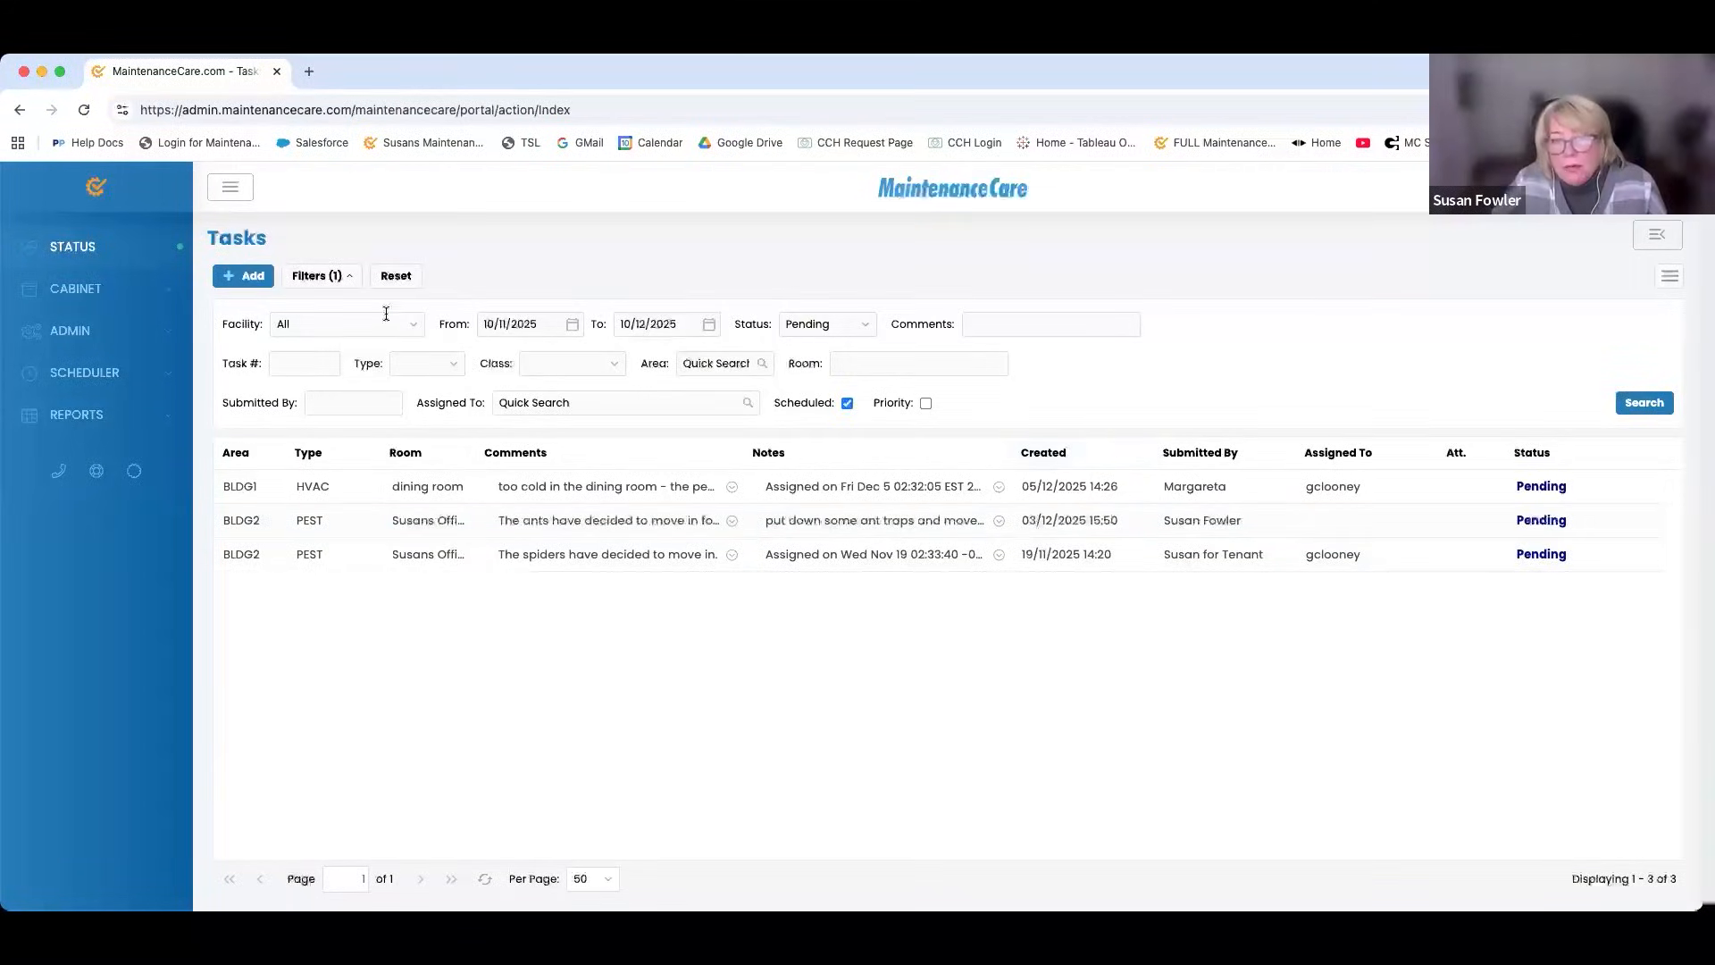
Reset the filters, sort the tasks by creation date with the oldest first, and show only Active tasks.
click(399, 278)
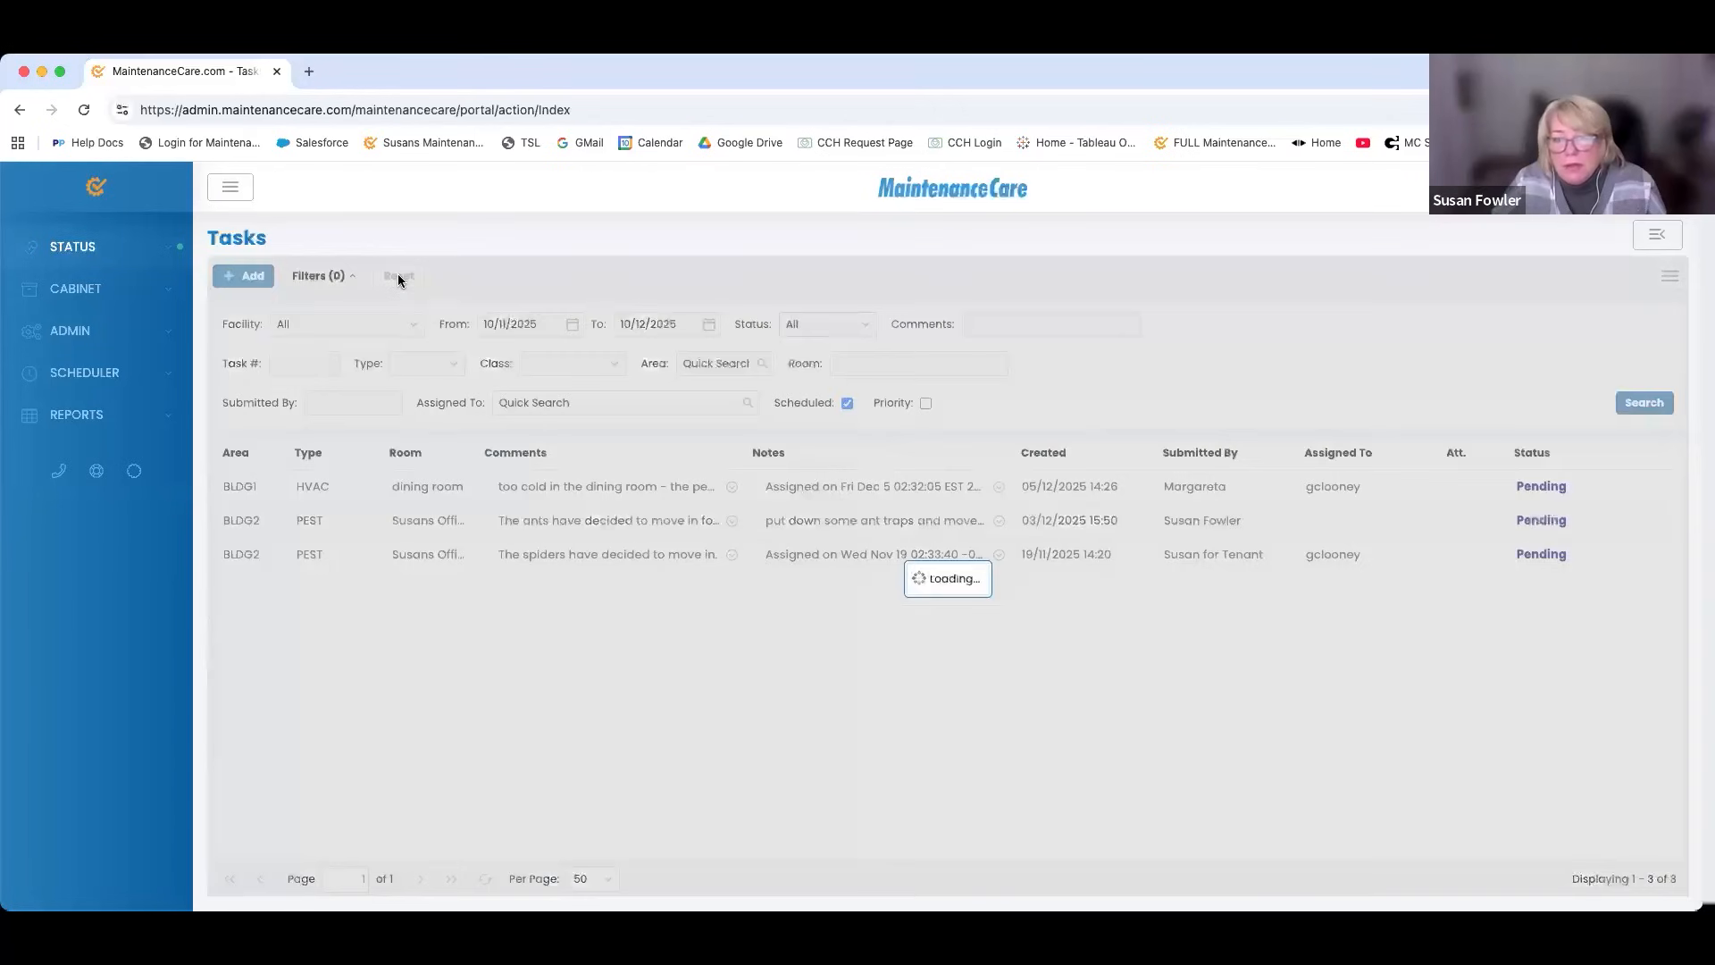
click(1080, 456)
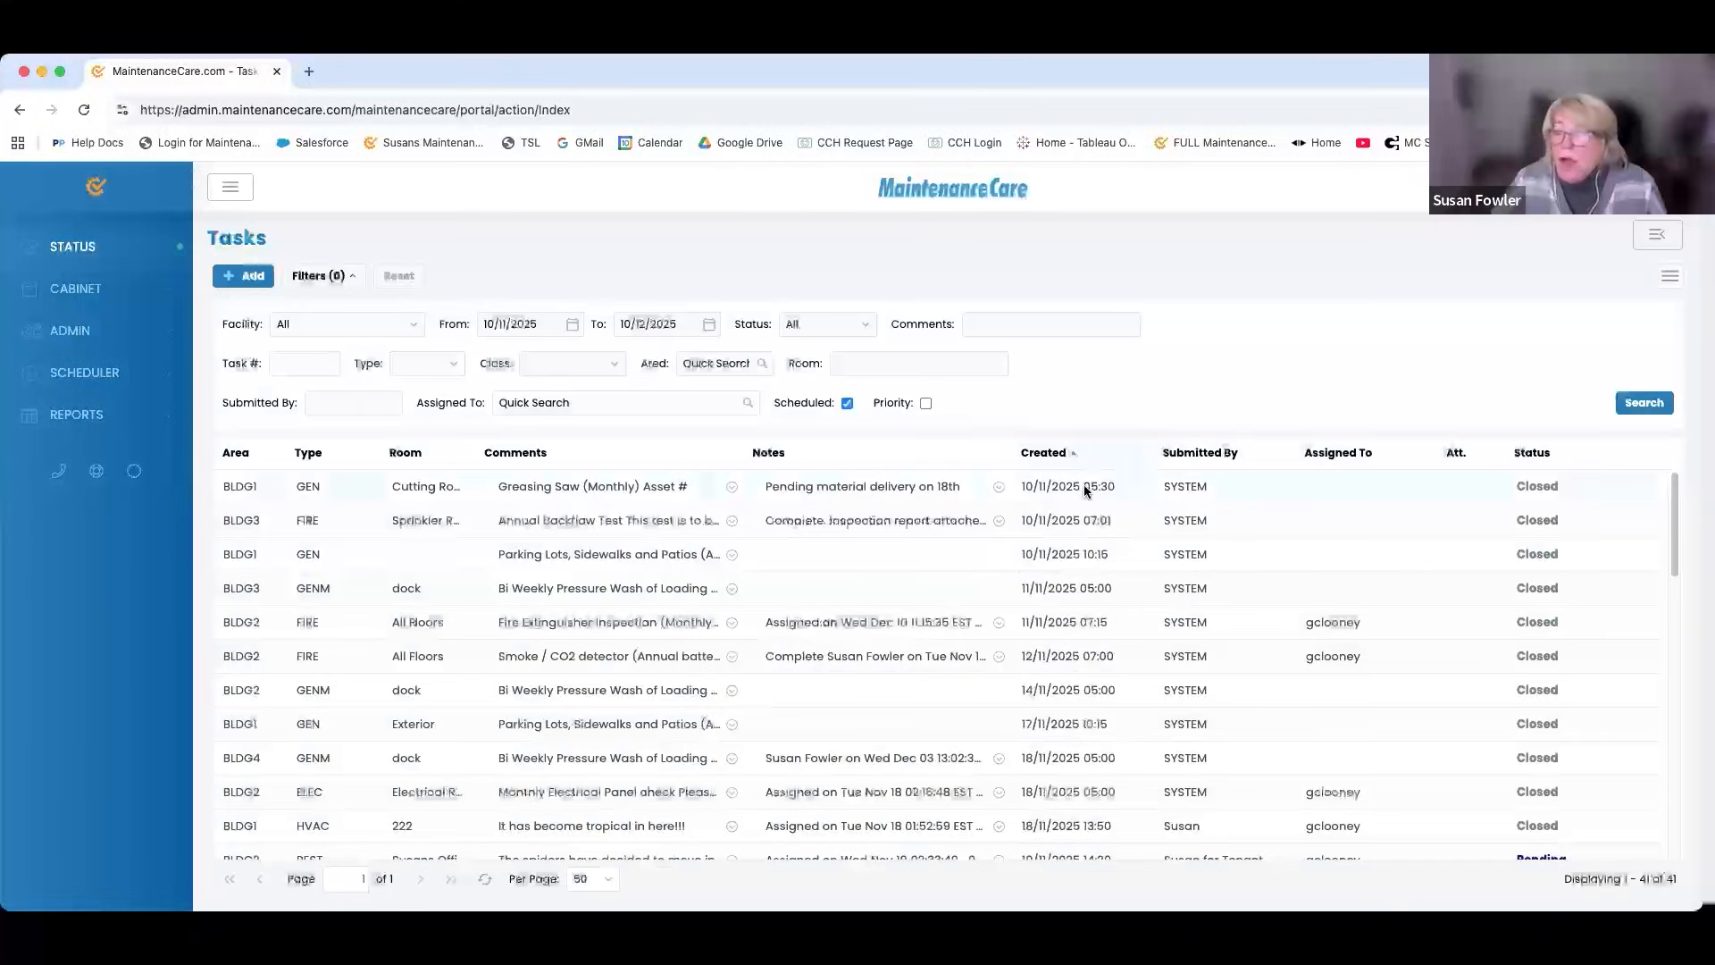
click(867, 326)
click(829, 511)
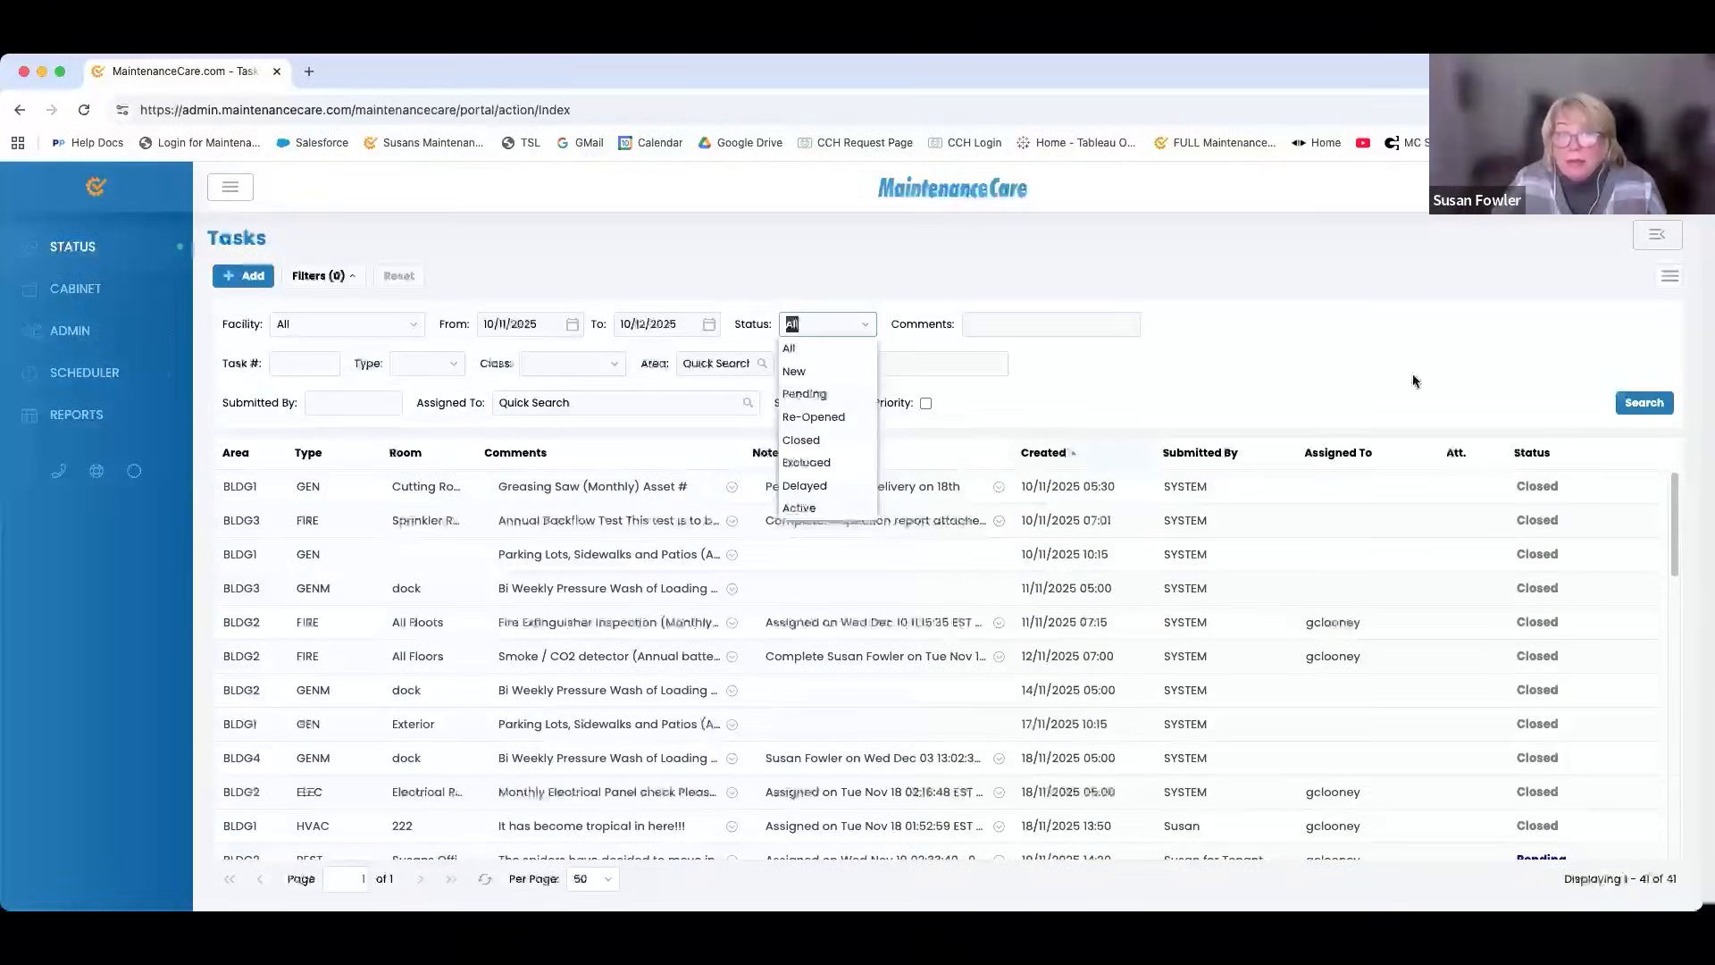
click(1635, 402)
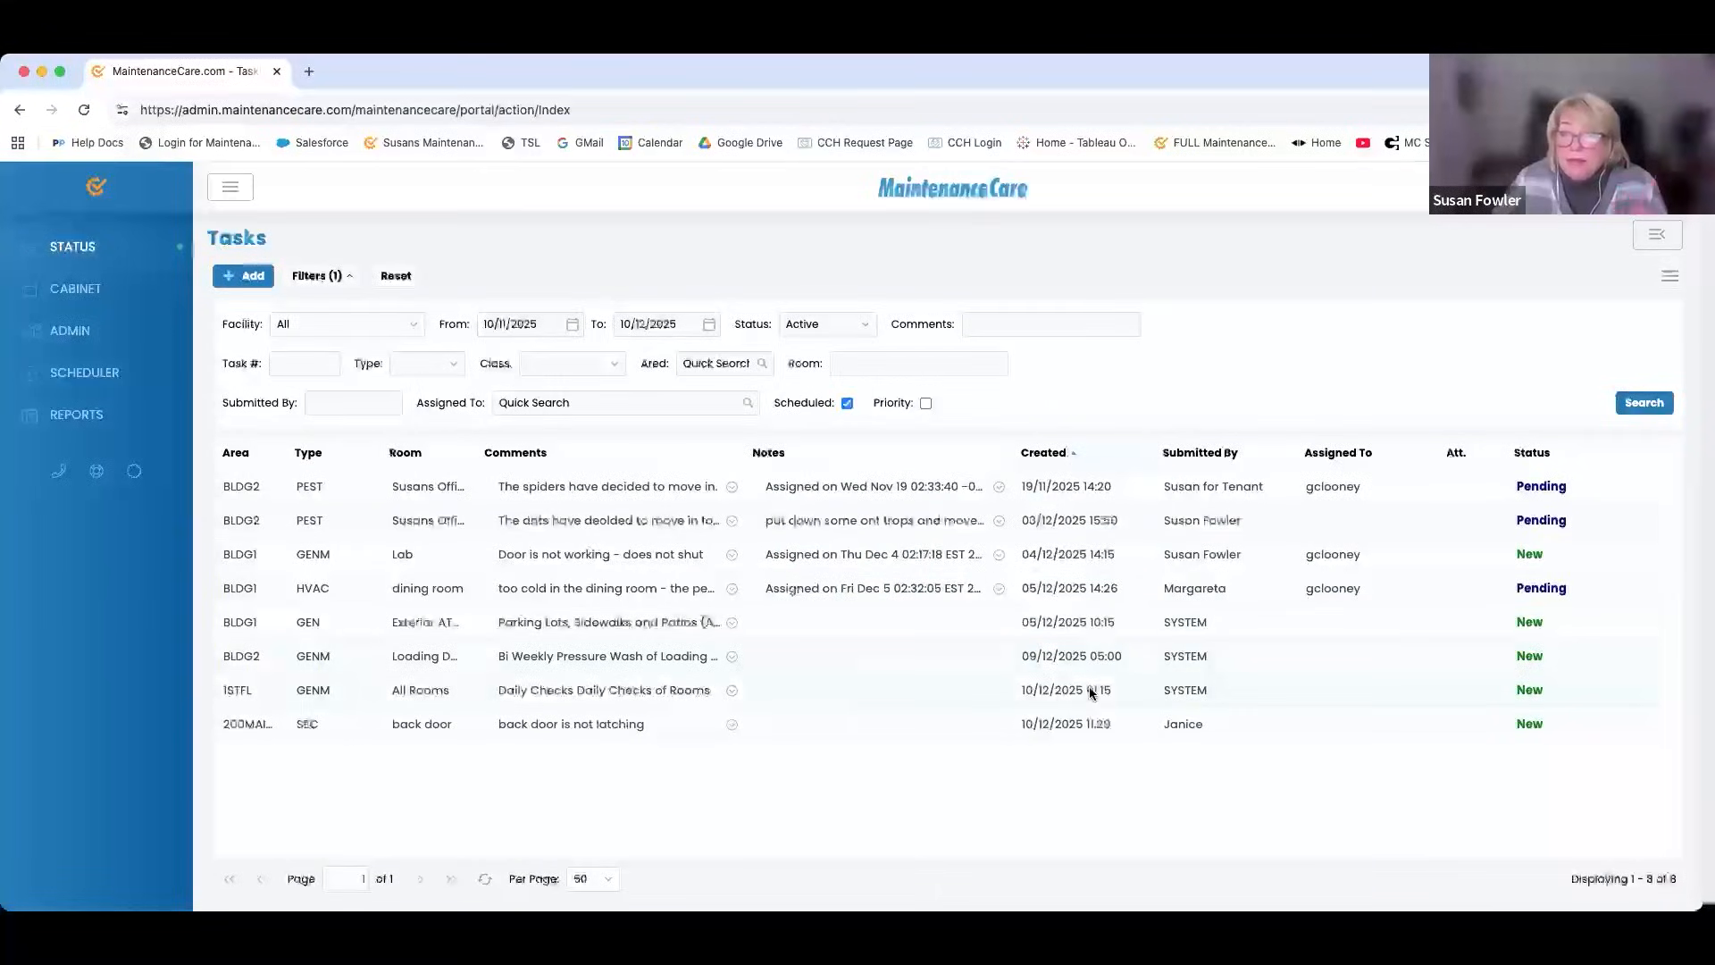
Narrow the date-sorted task list to tasks with the status Pending.
click(865, 324)
click(804, 395)
click(1651, 409)
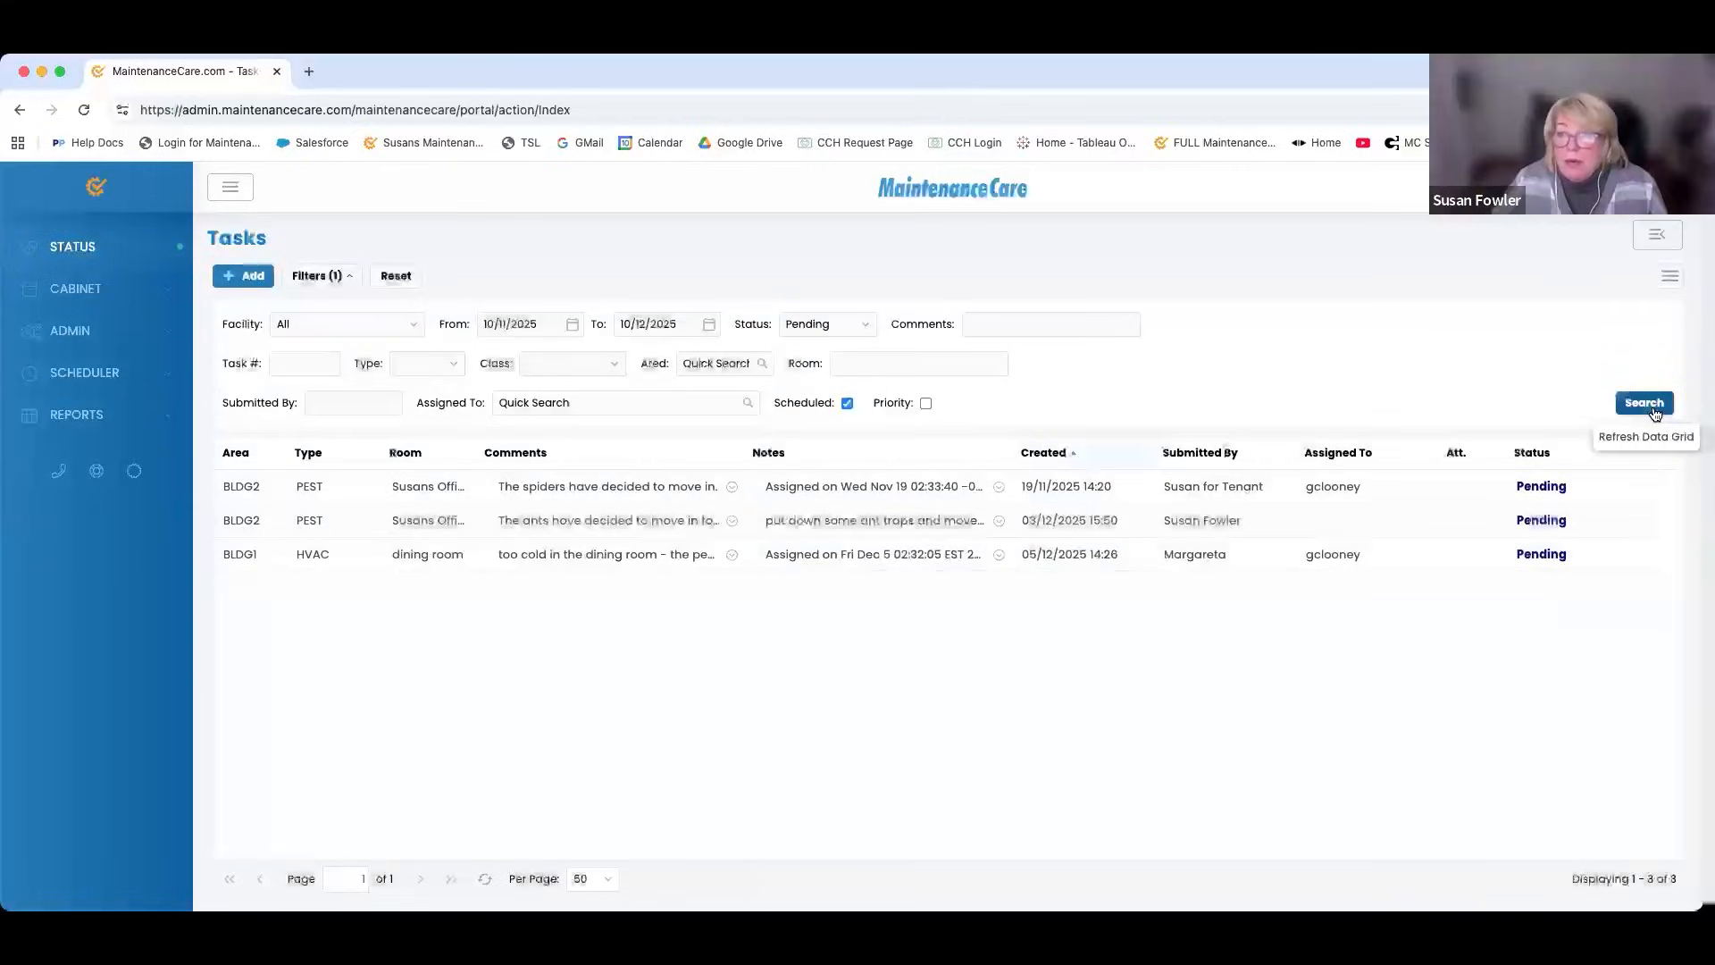
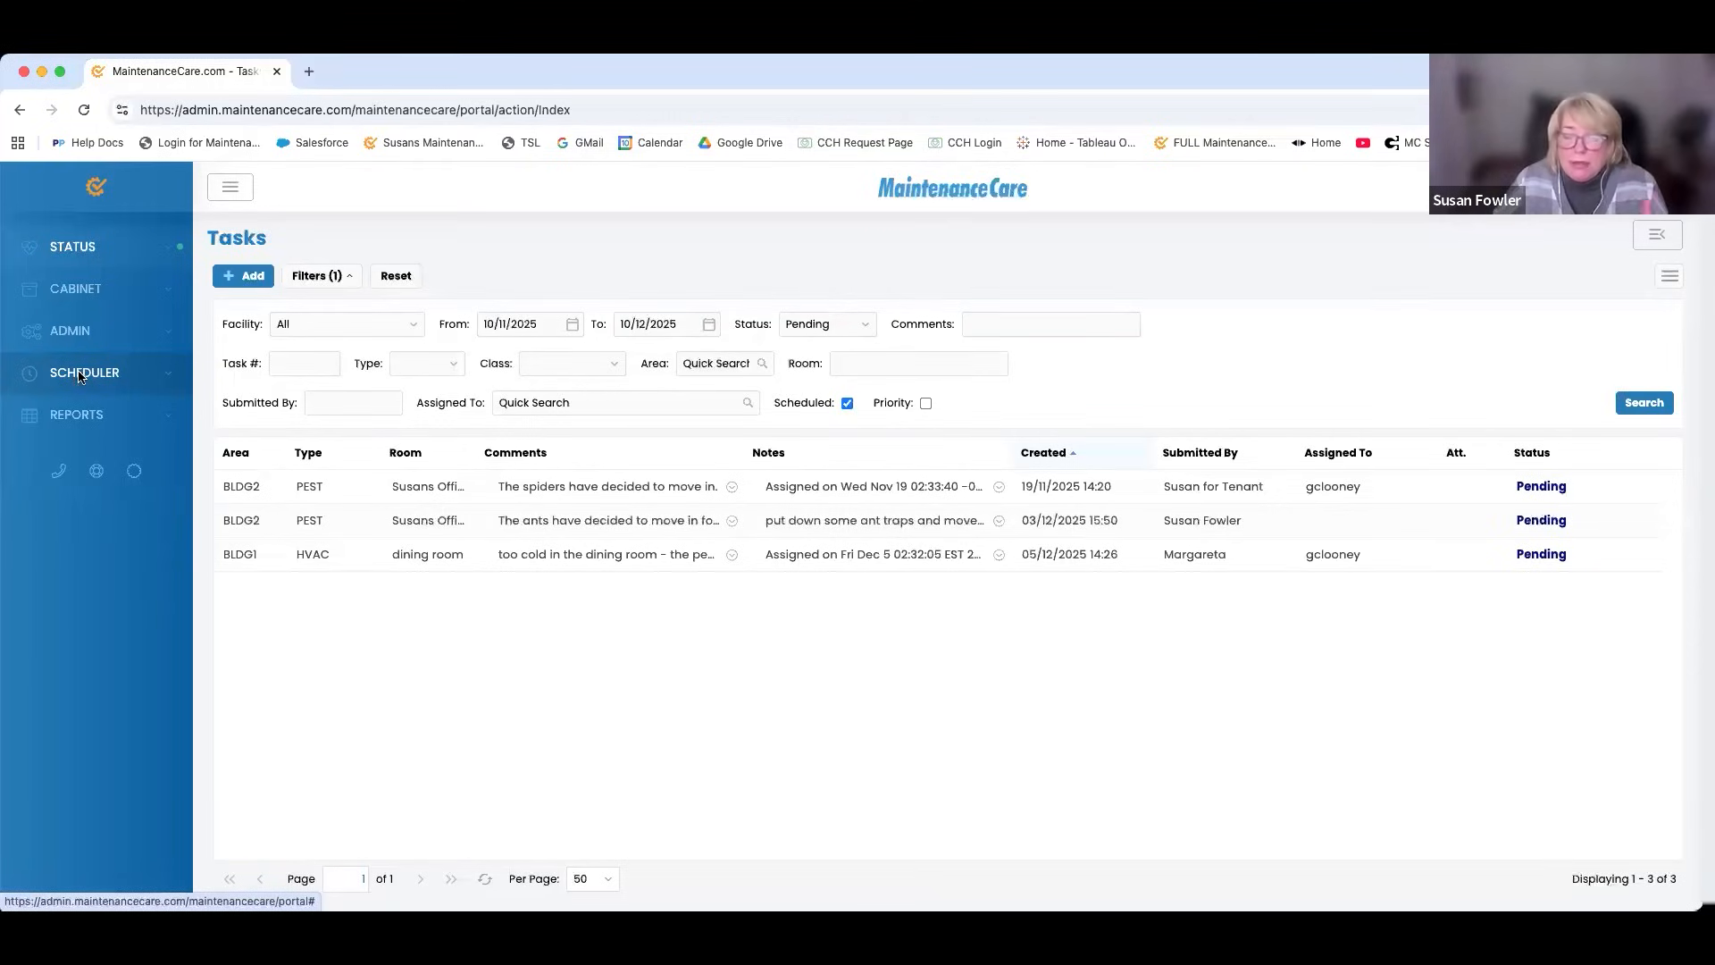
Look up the scheduled list and creating a scheduled task in the online Enterprise Edition User Guide, and close the guide.
click(101, 475)
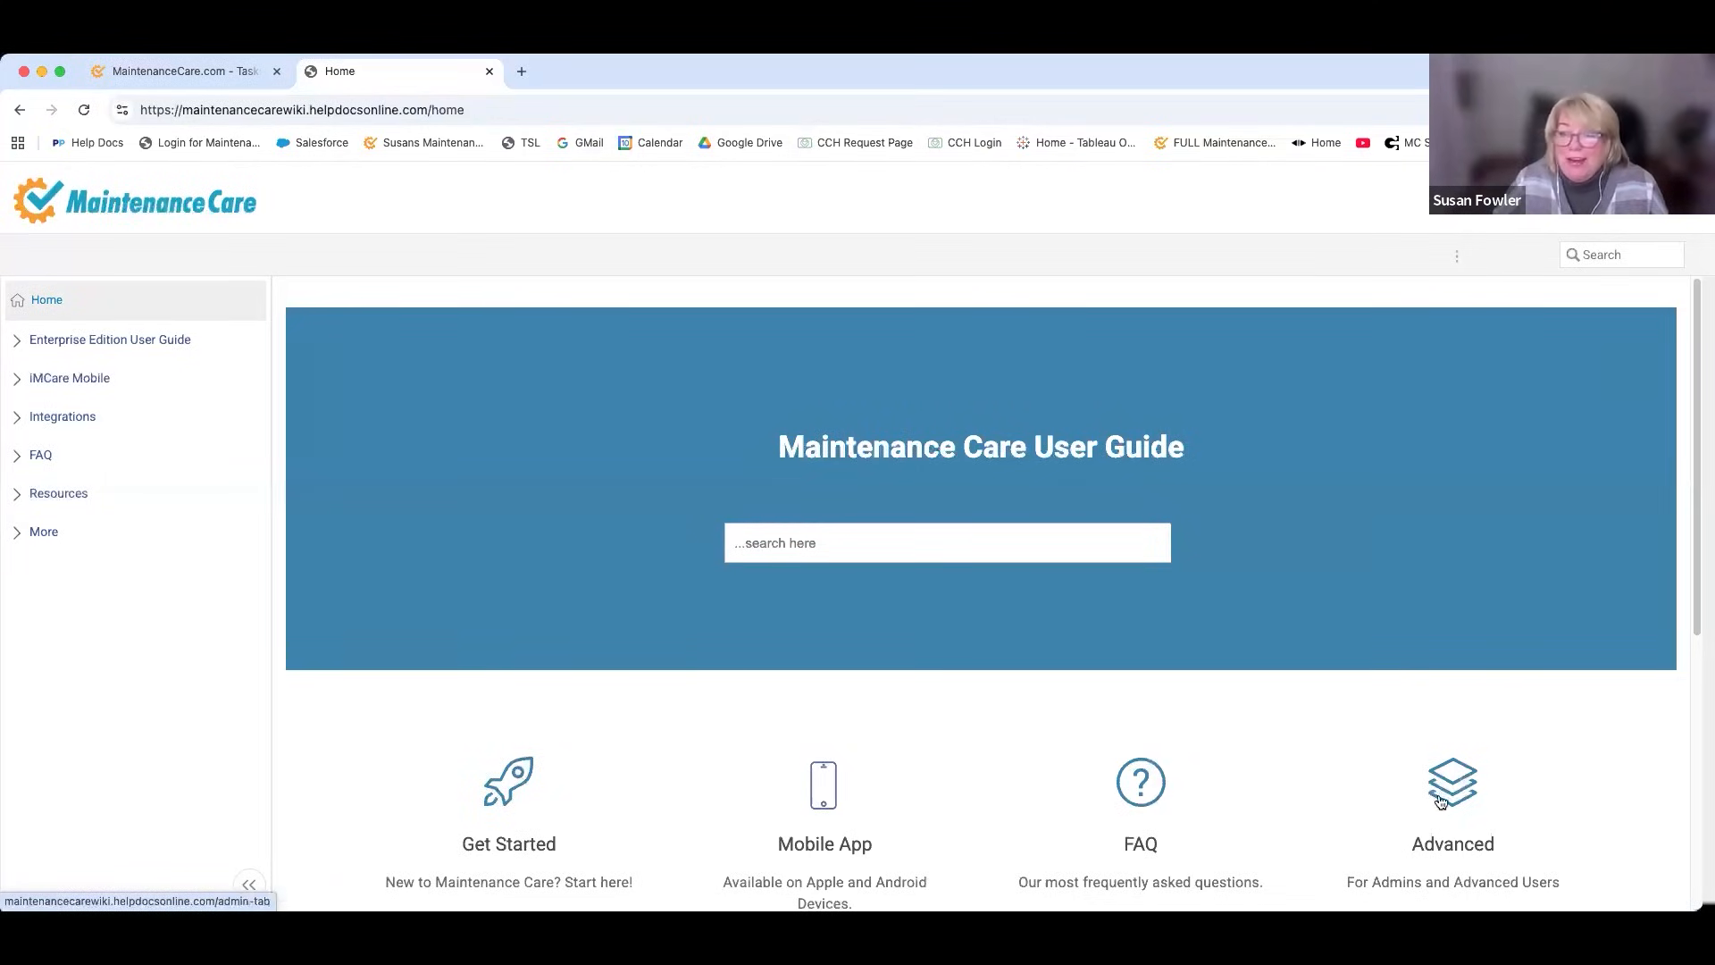
click(75, 344)
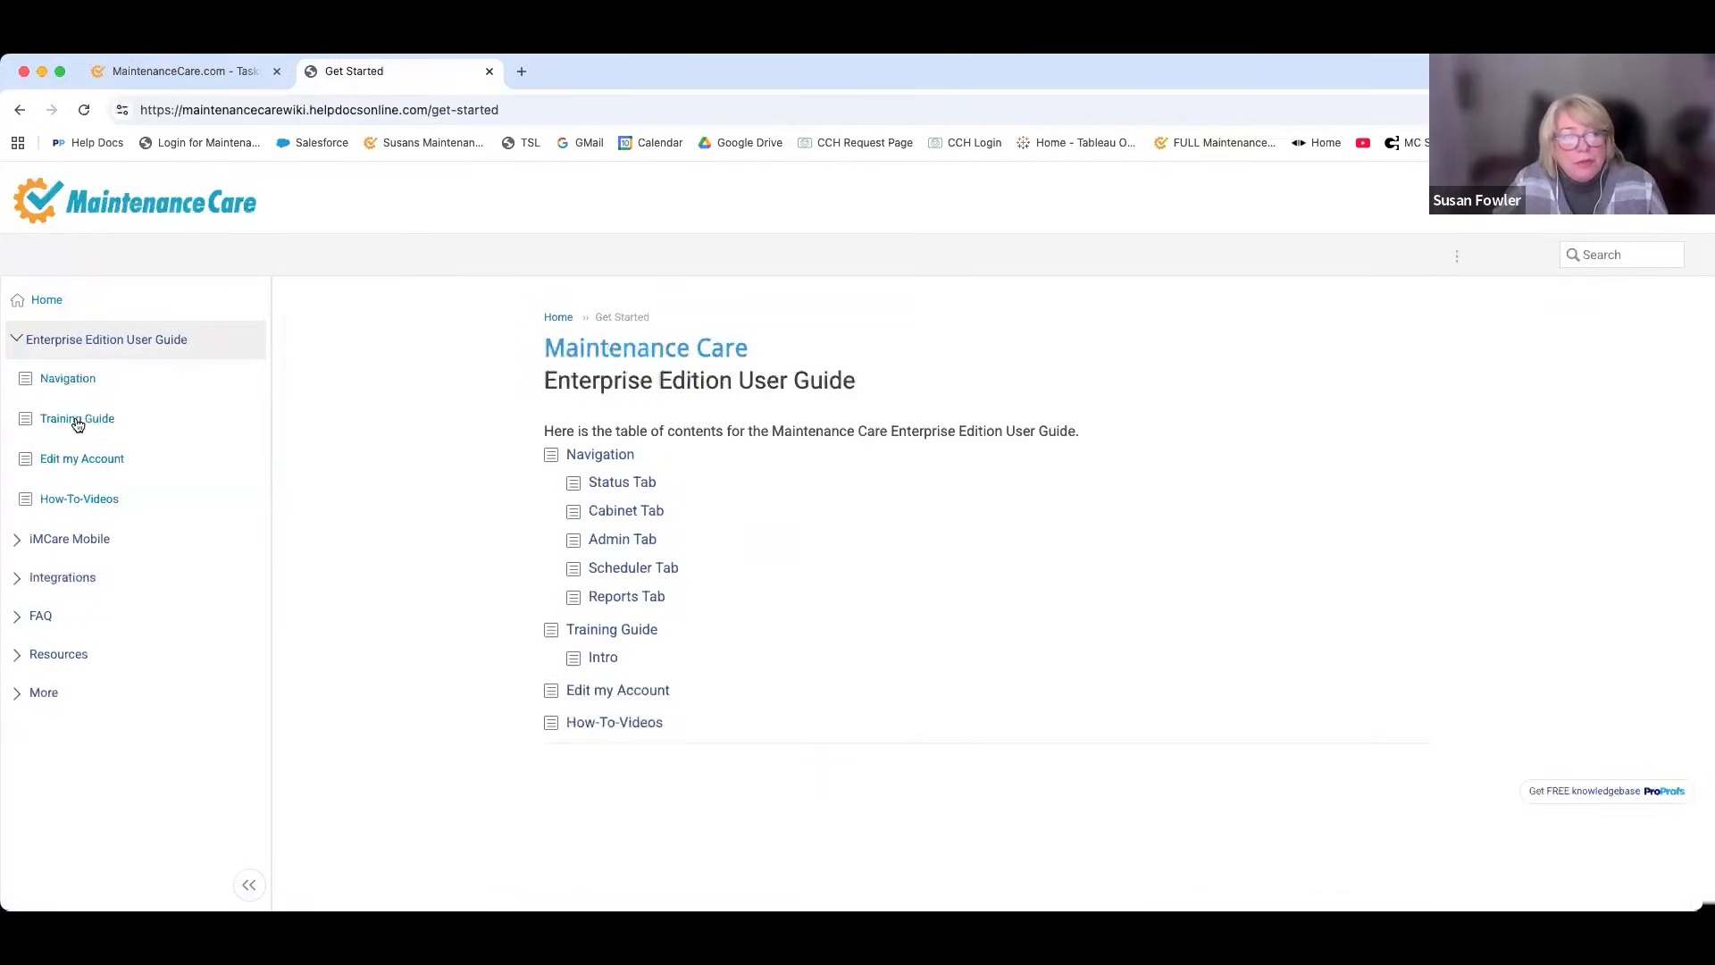
click(71, 382)
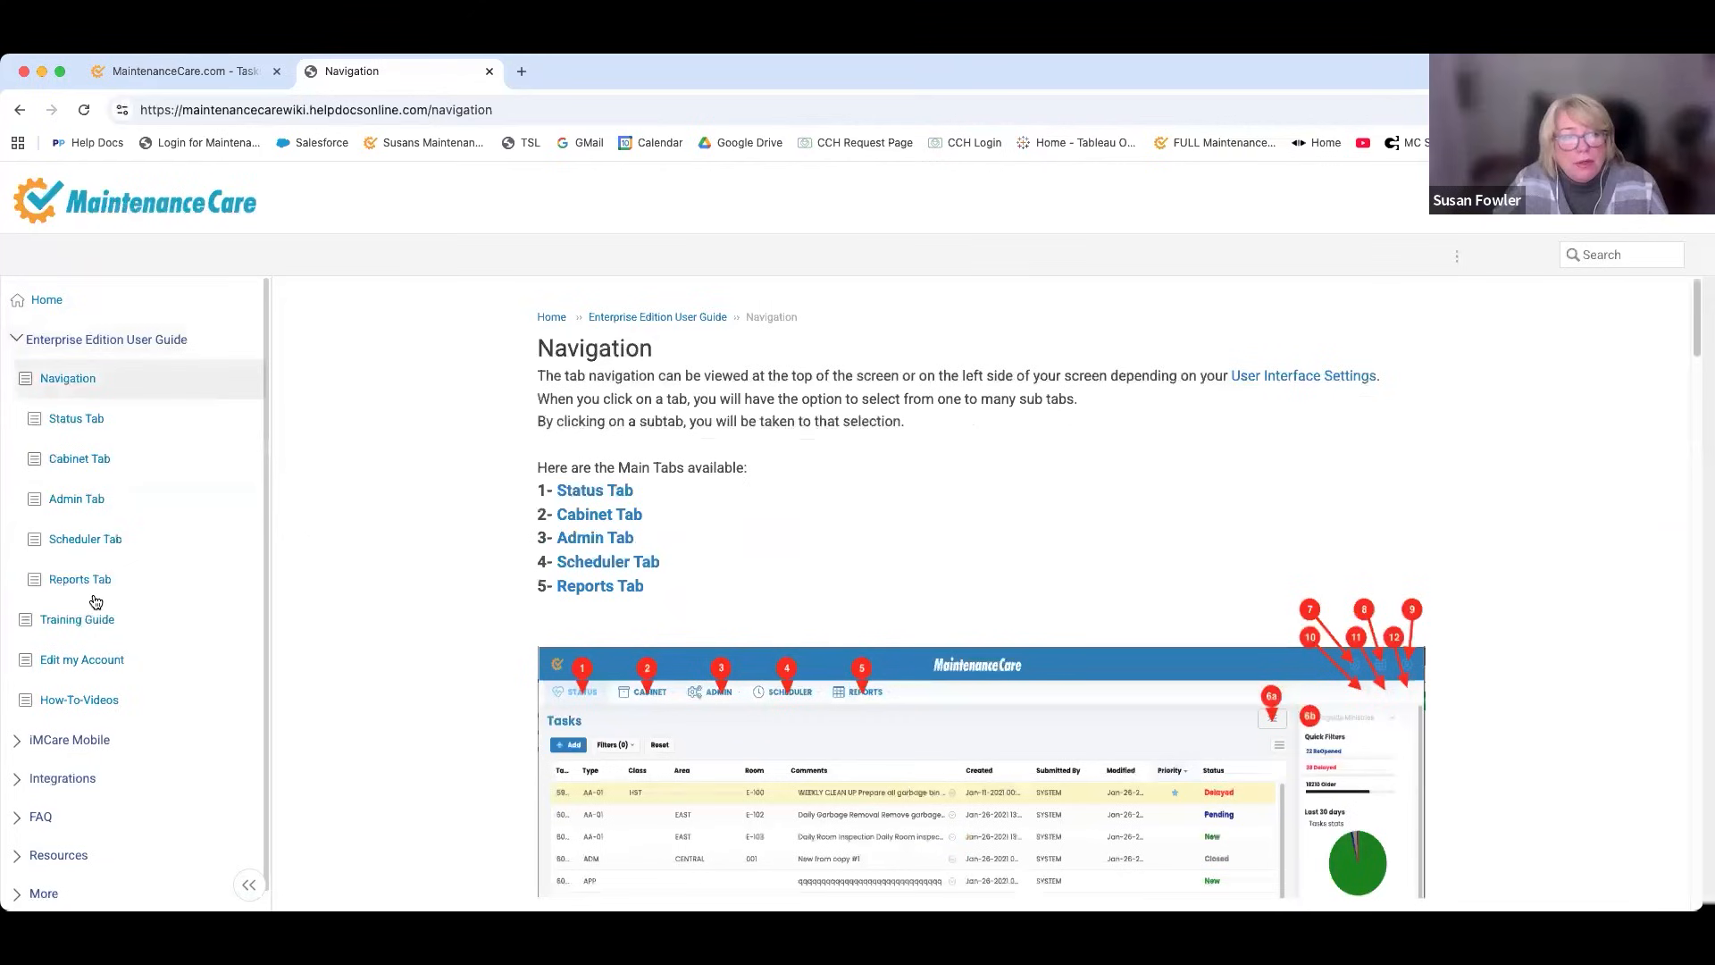
click(86, 540)
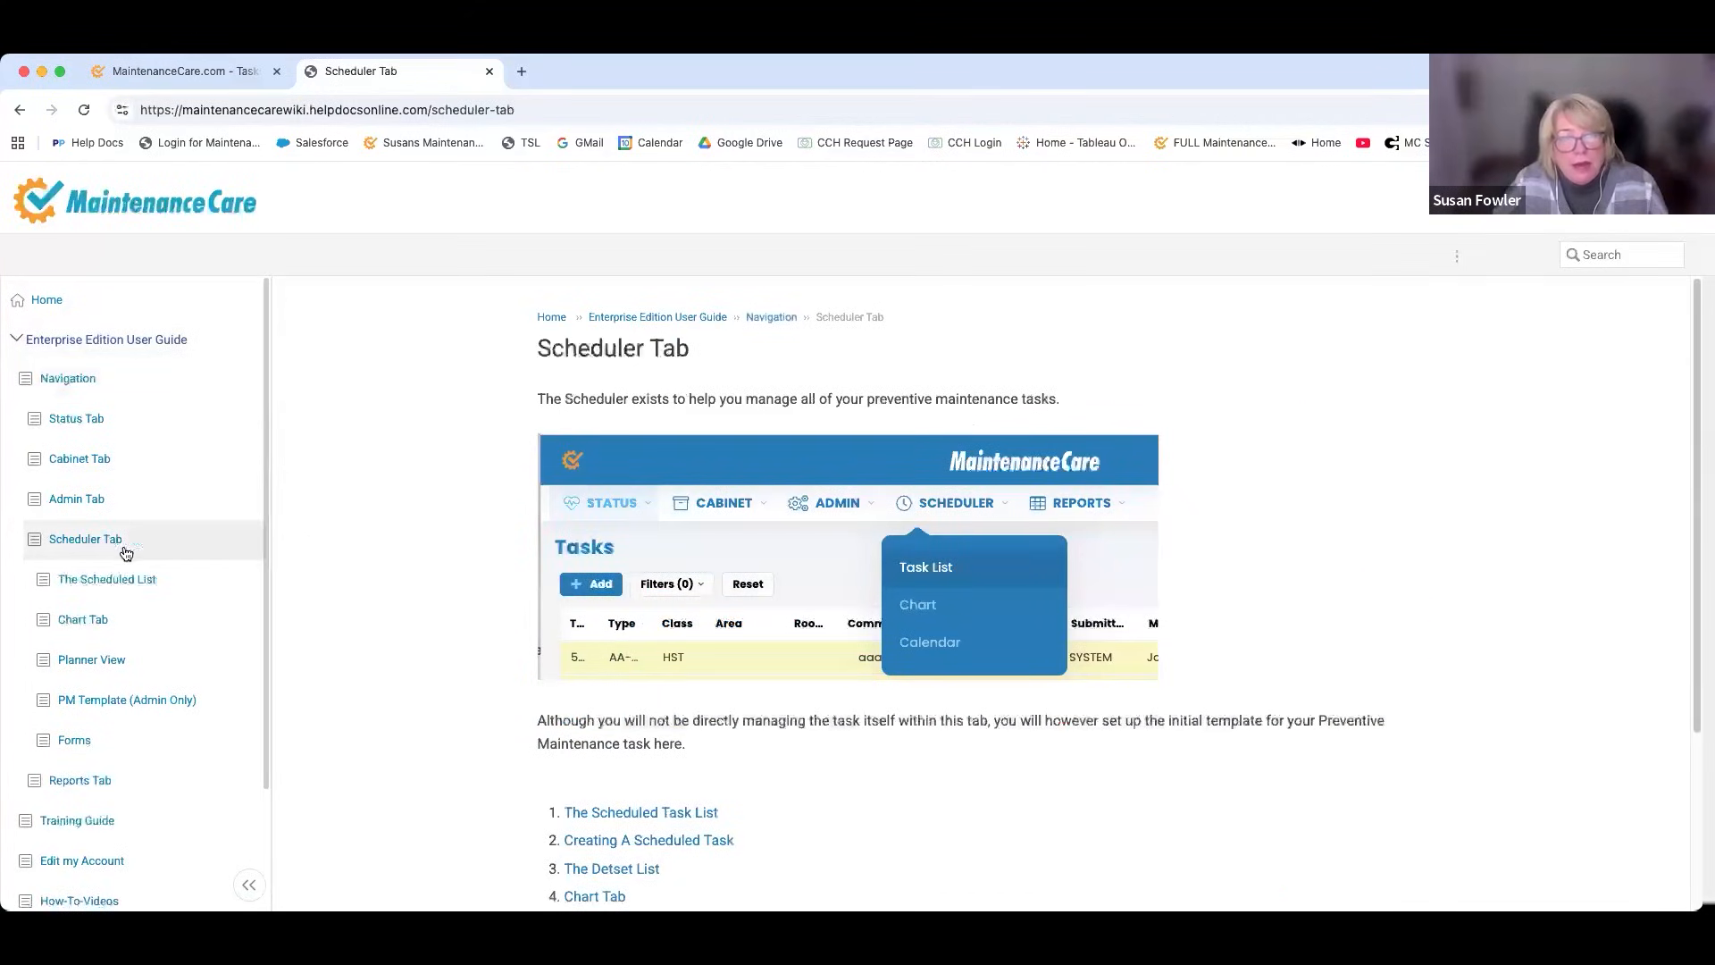
click(111, 581)
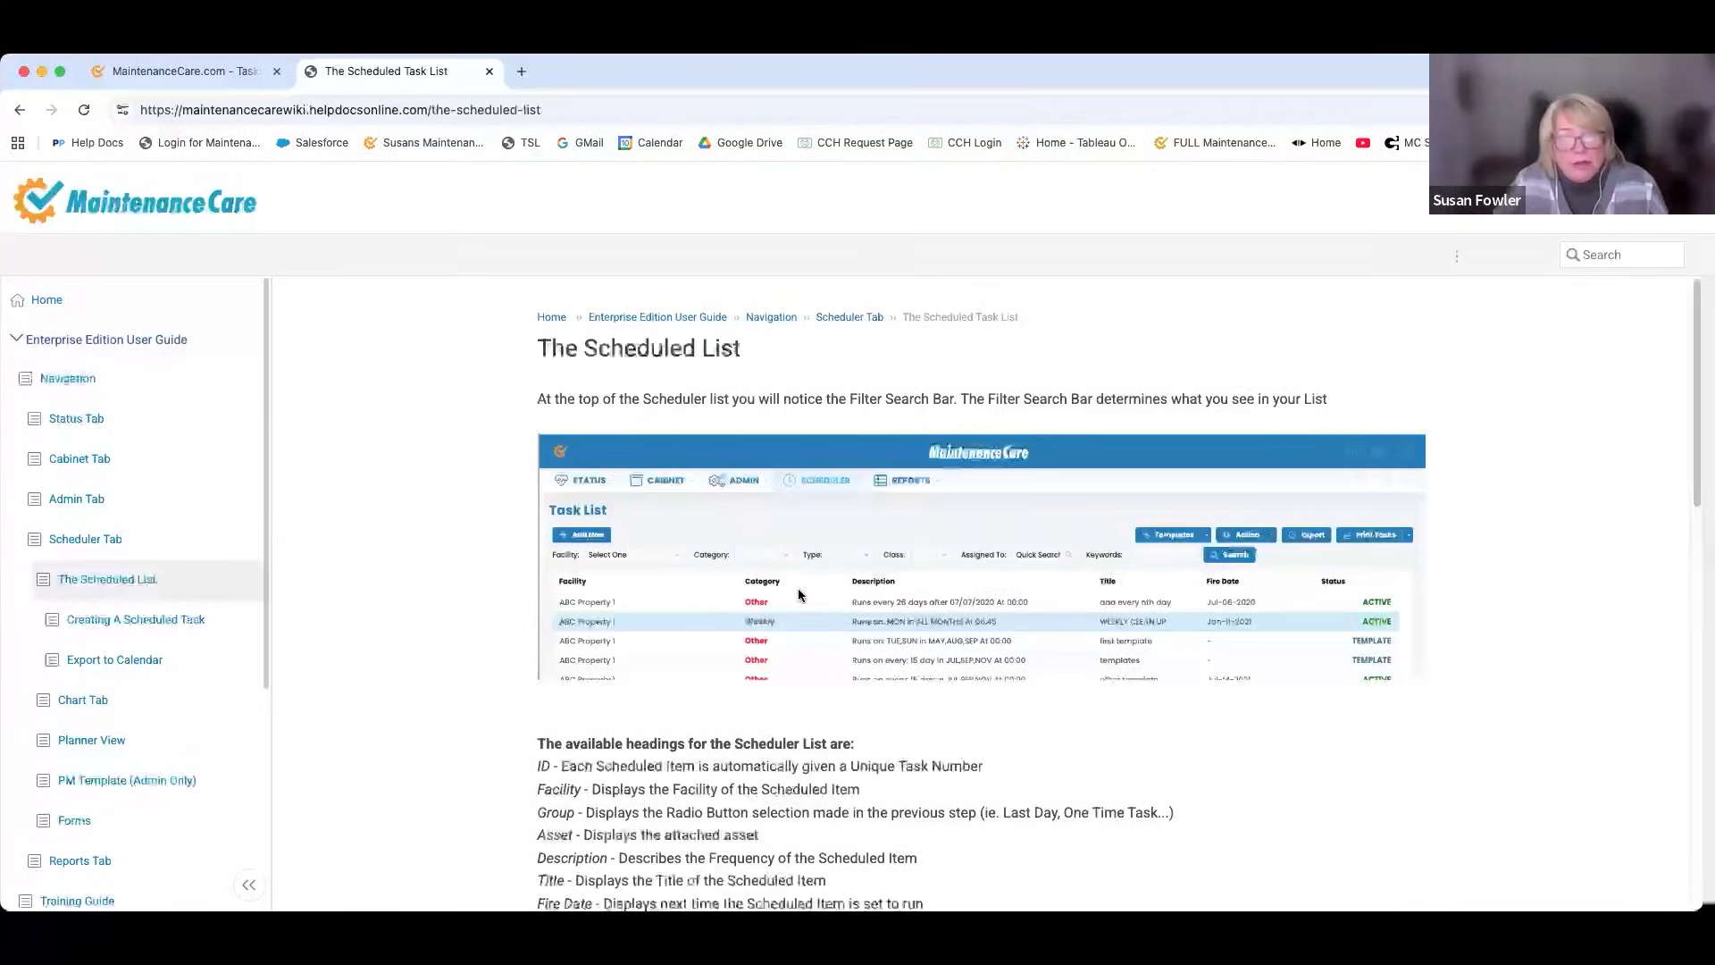
scroll(789, 592, down, 20)
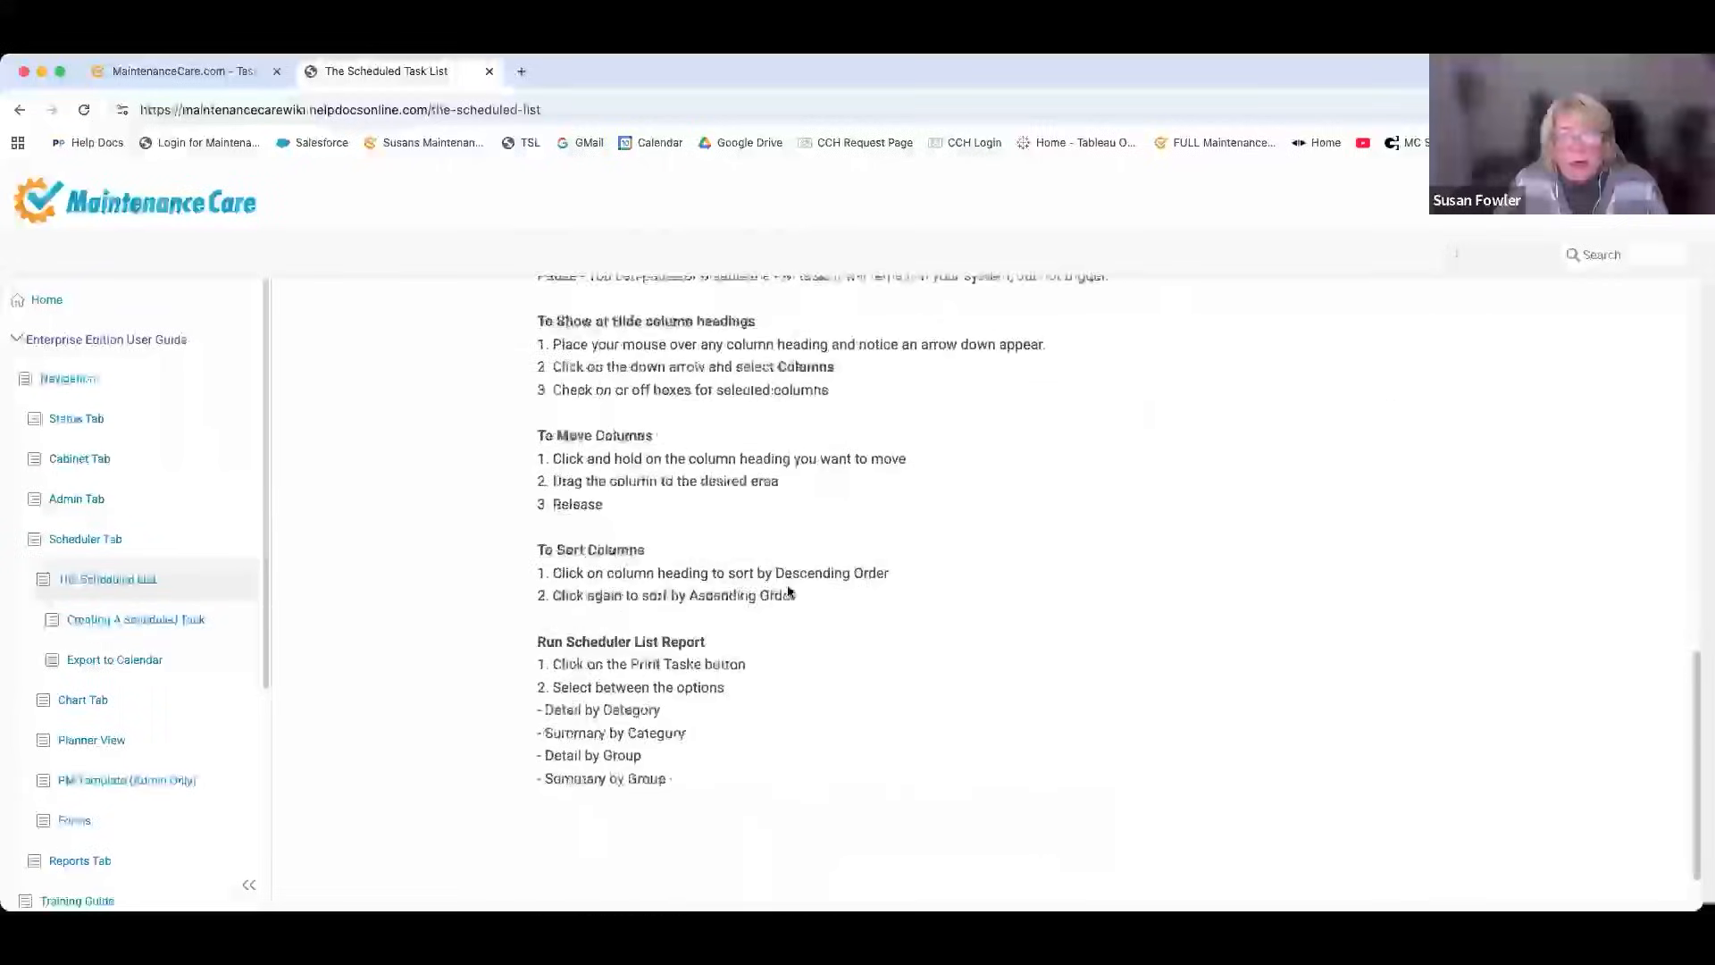
click(222, 620)
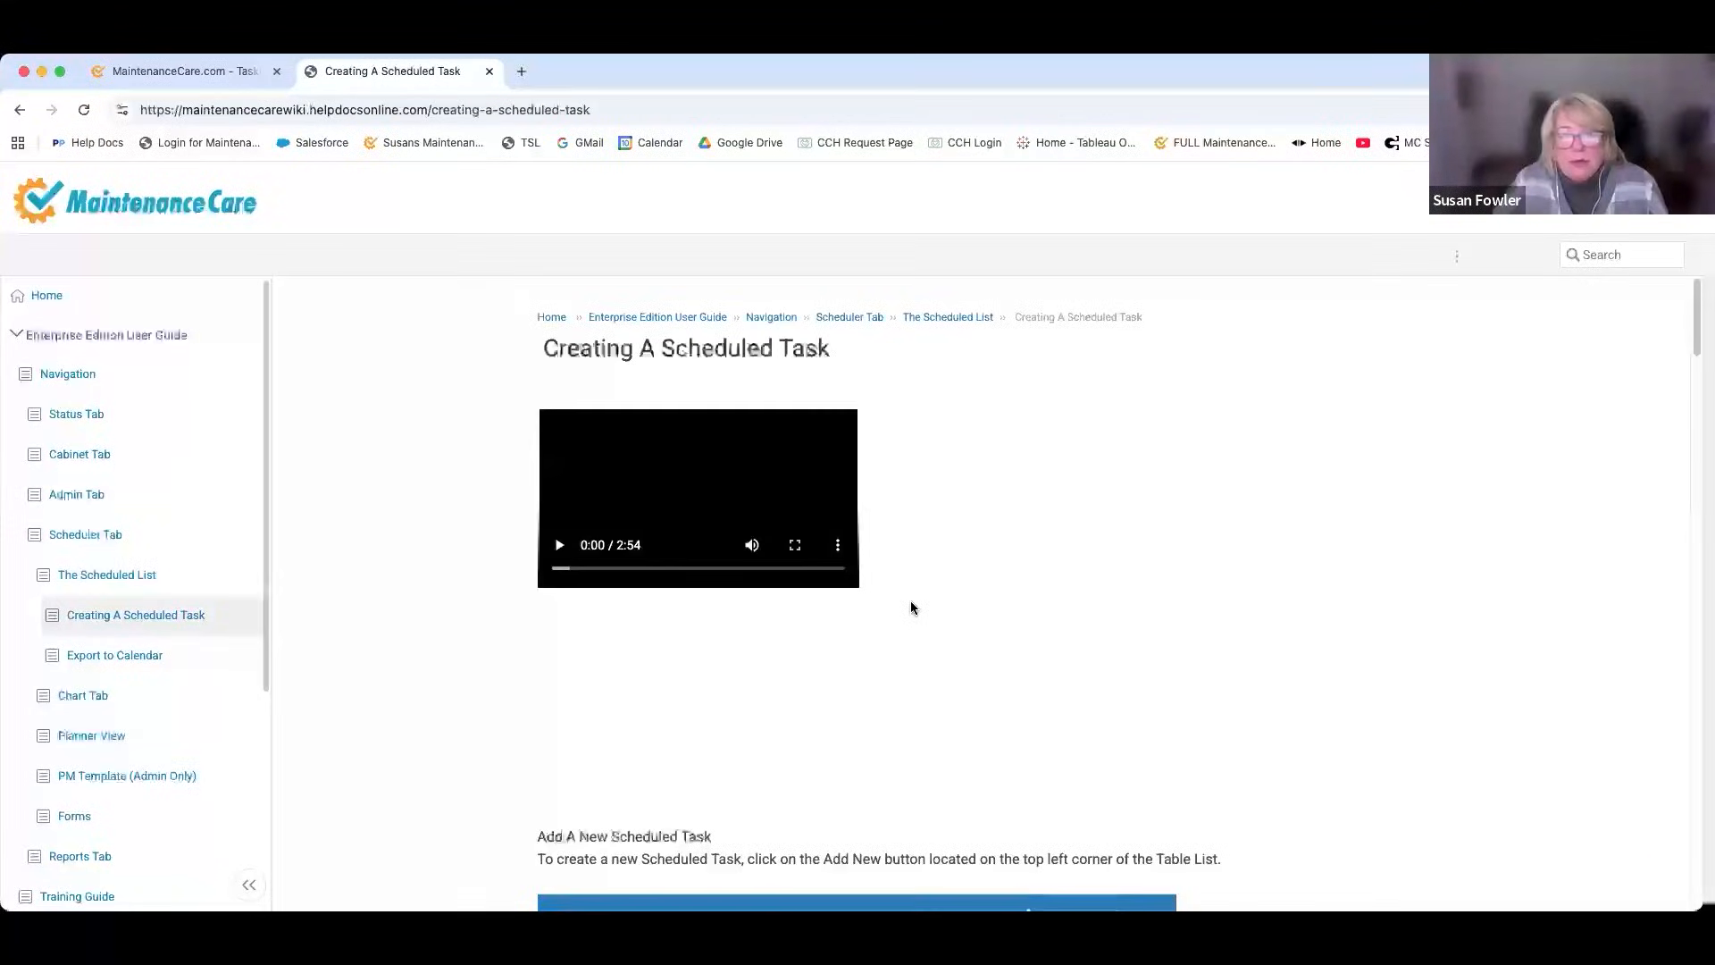
click(489, 71)
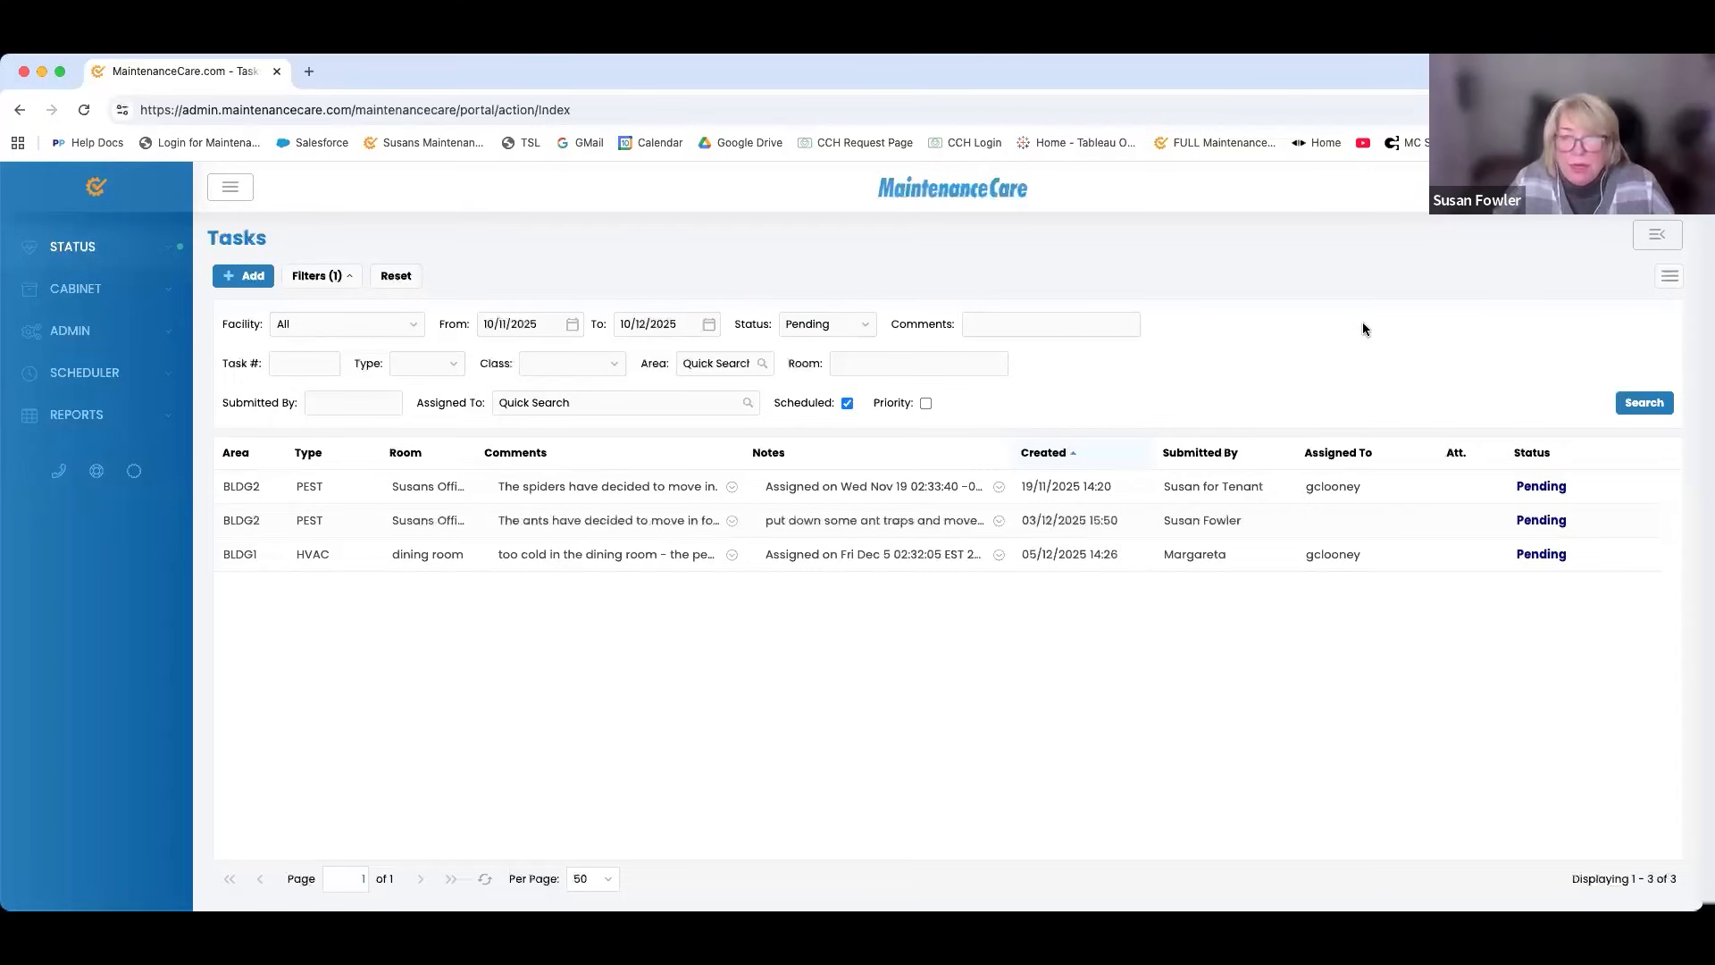
key(super+plus)
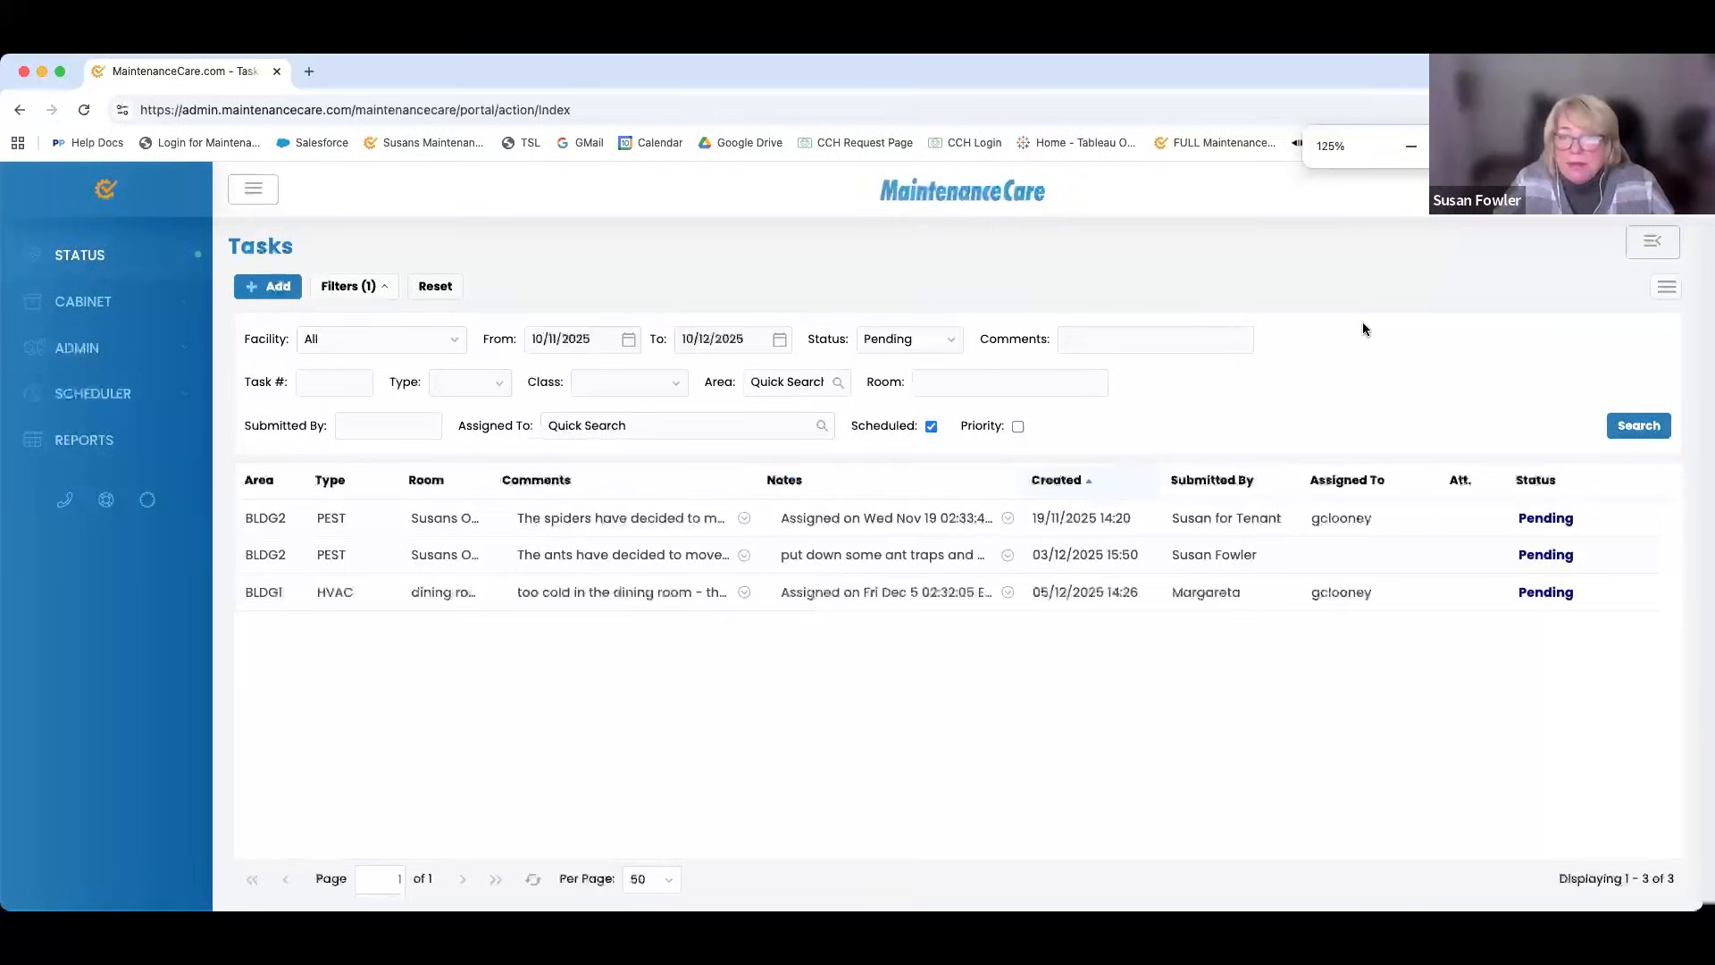
key(super+minus)
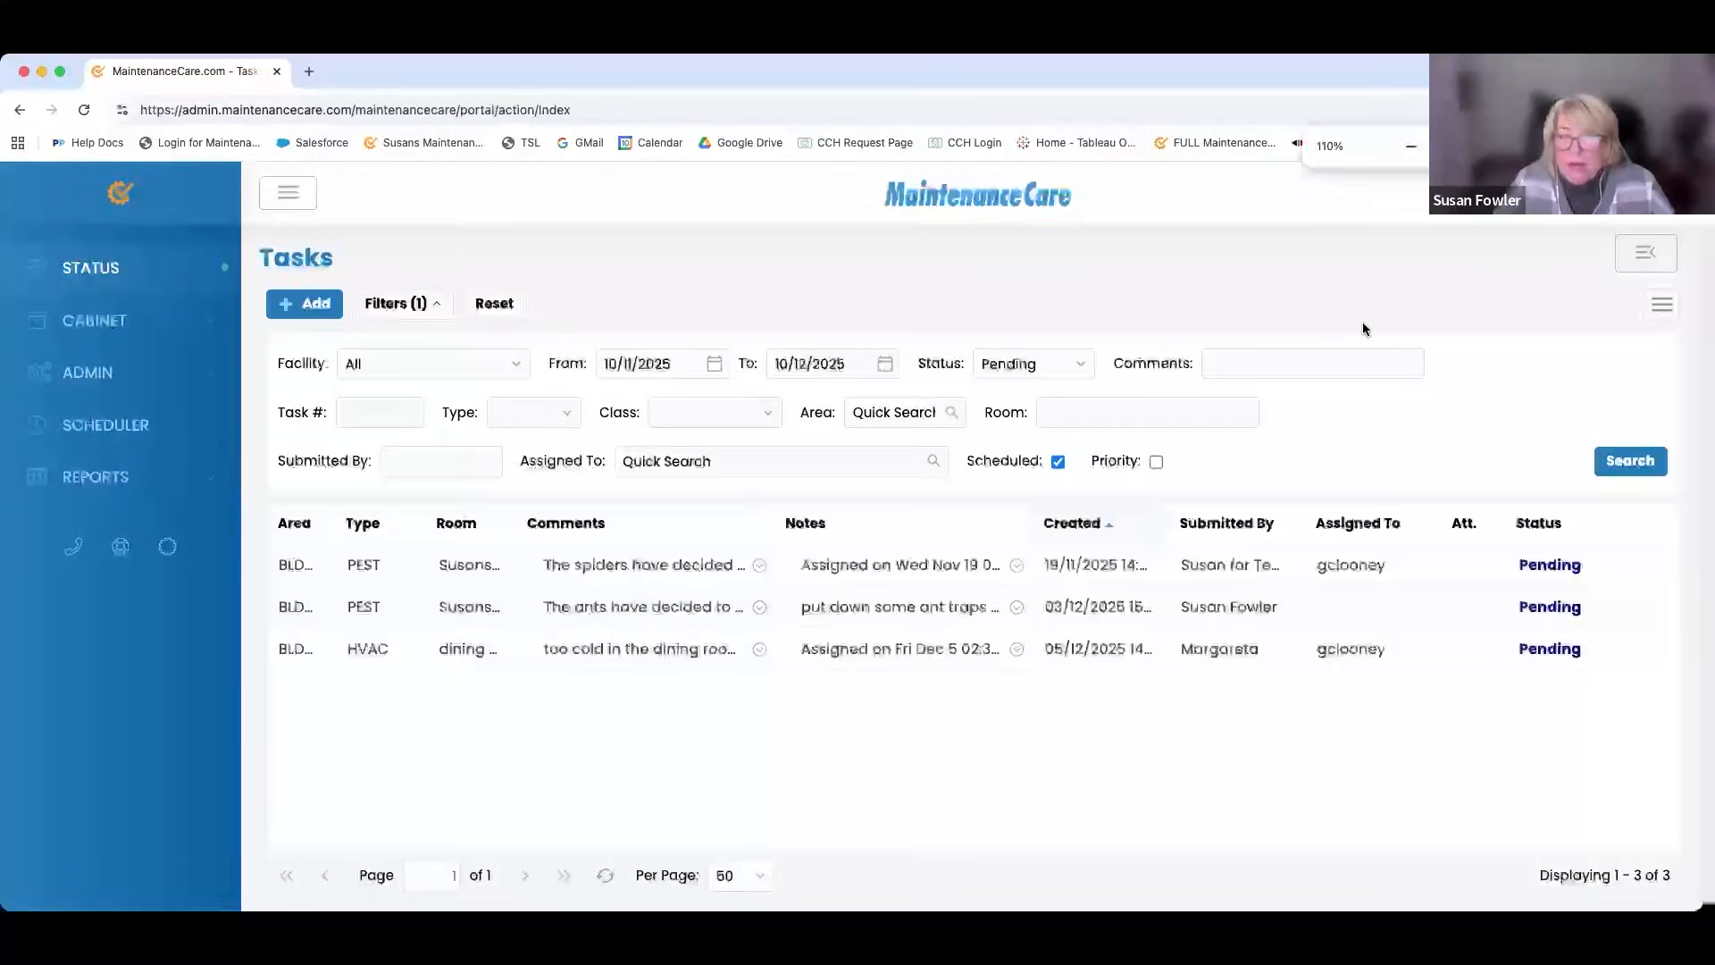
key(super+minus)
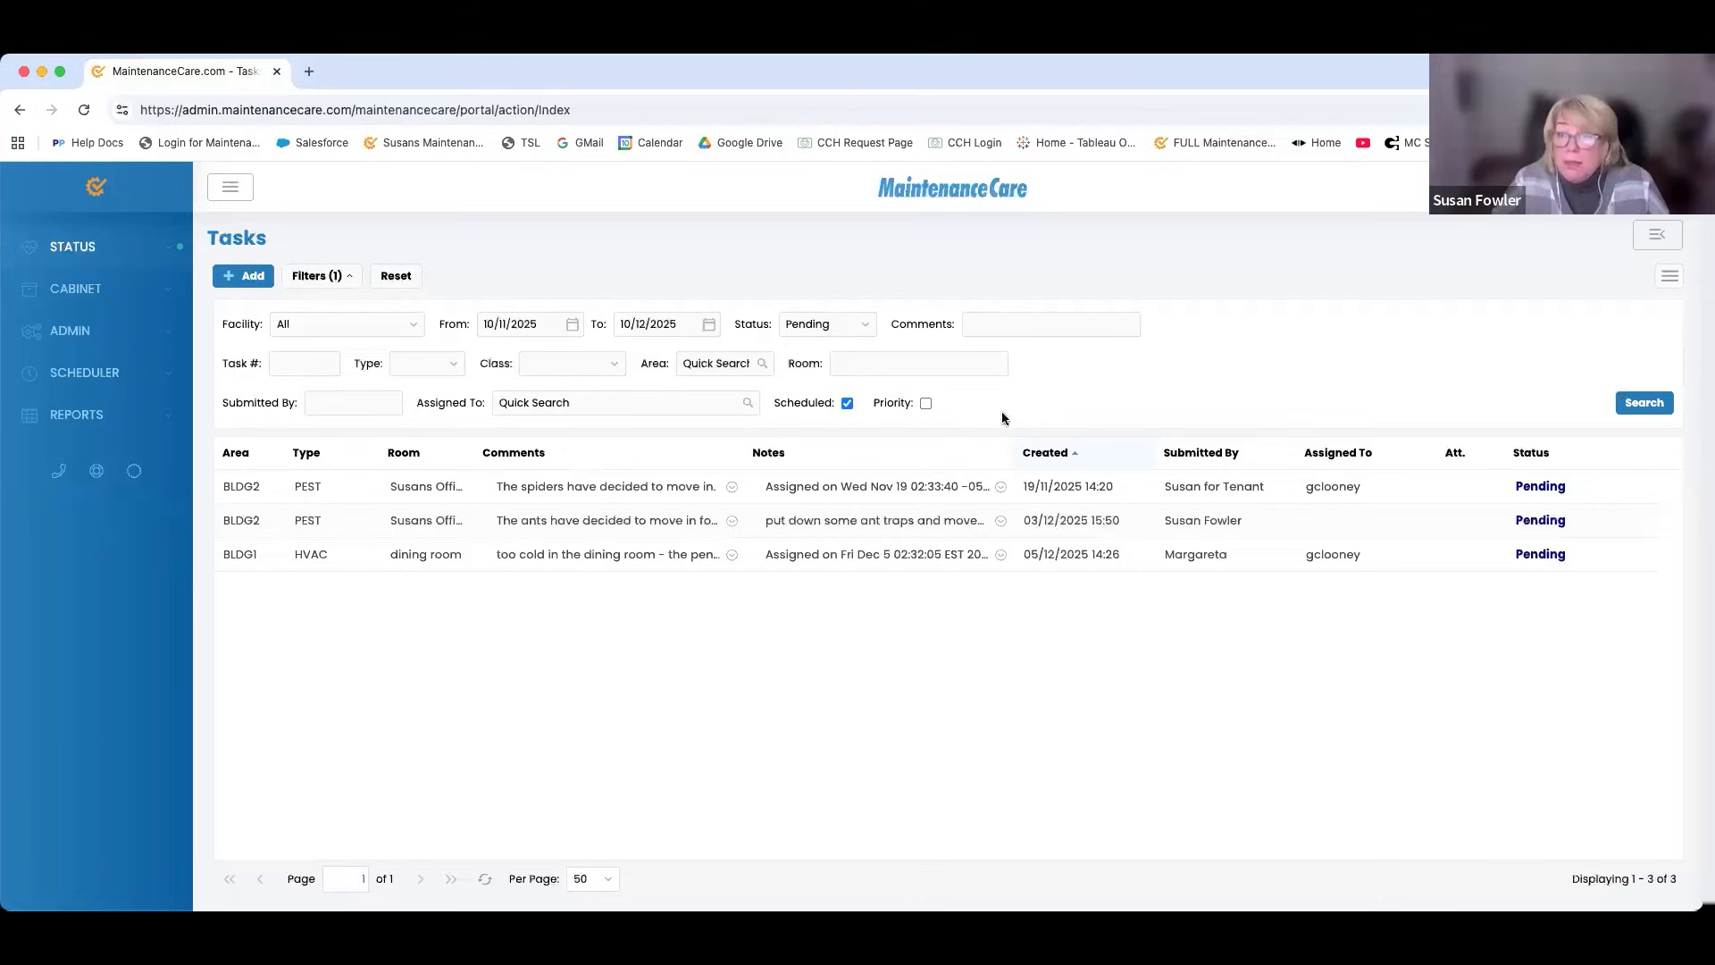
View the notes of the pending pest control task about spiders and close it without saving.
click(929, 487)
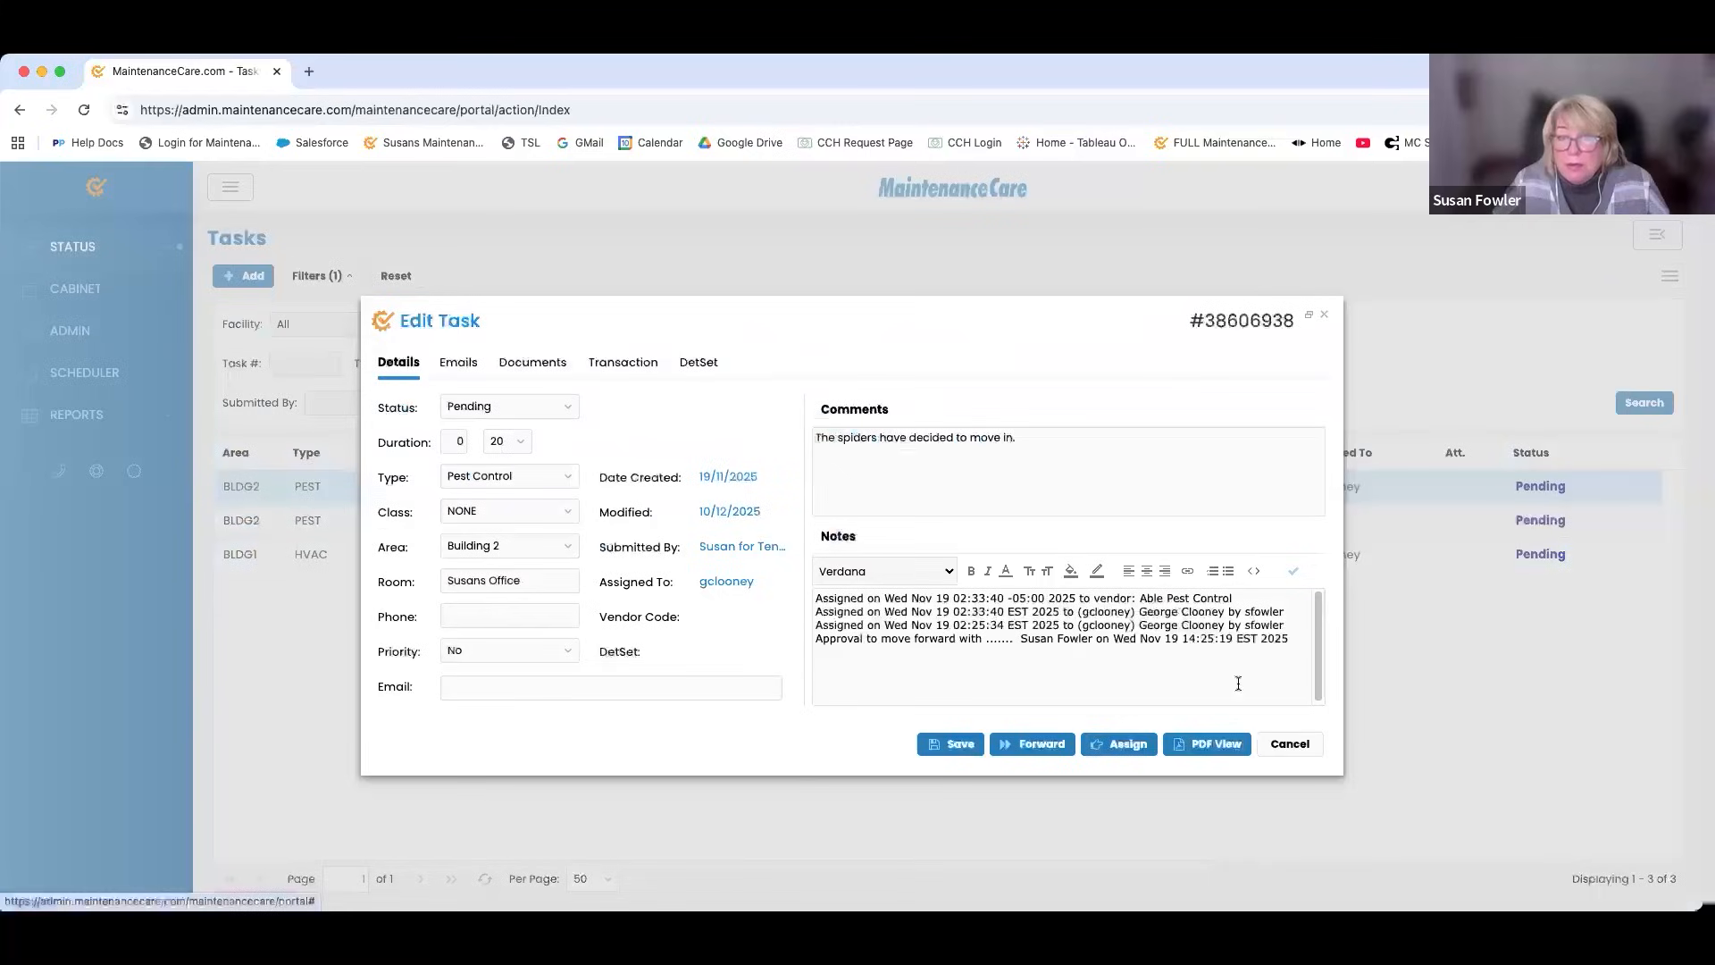
click(1292, 747)
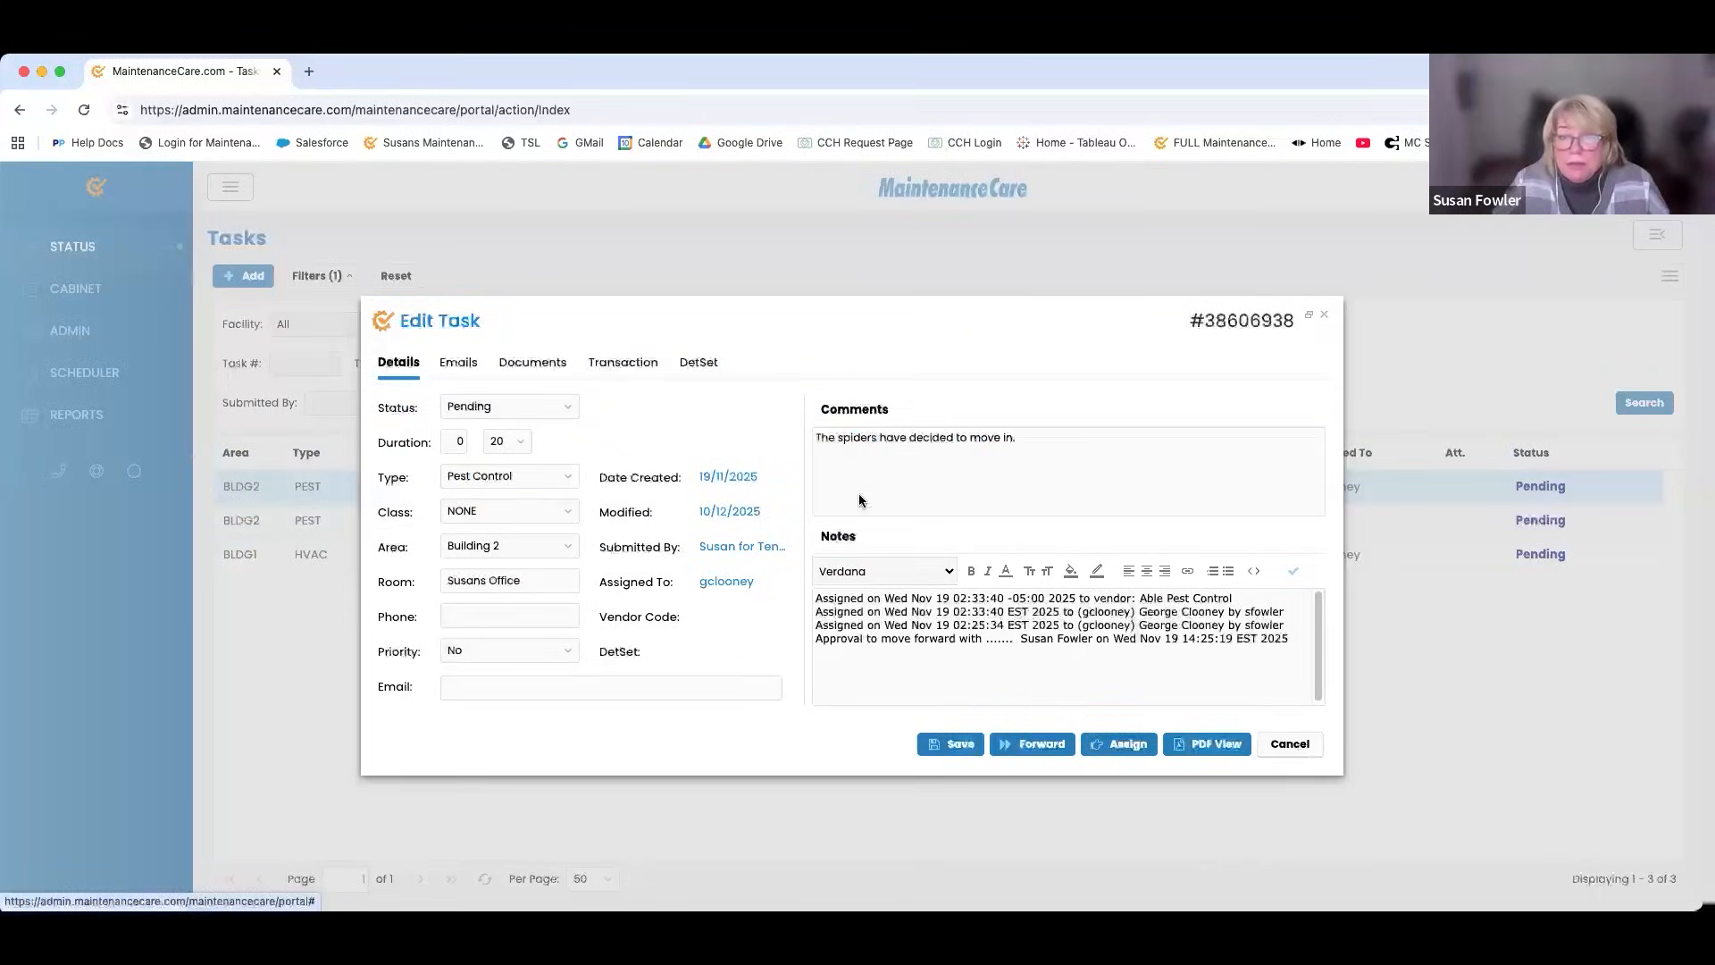
Insert a username and timestamp in the notes of the "too cold in the dining room" task, and cancel the edit.
click(884, 547)
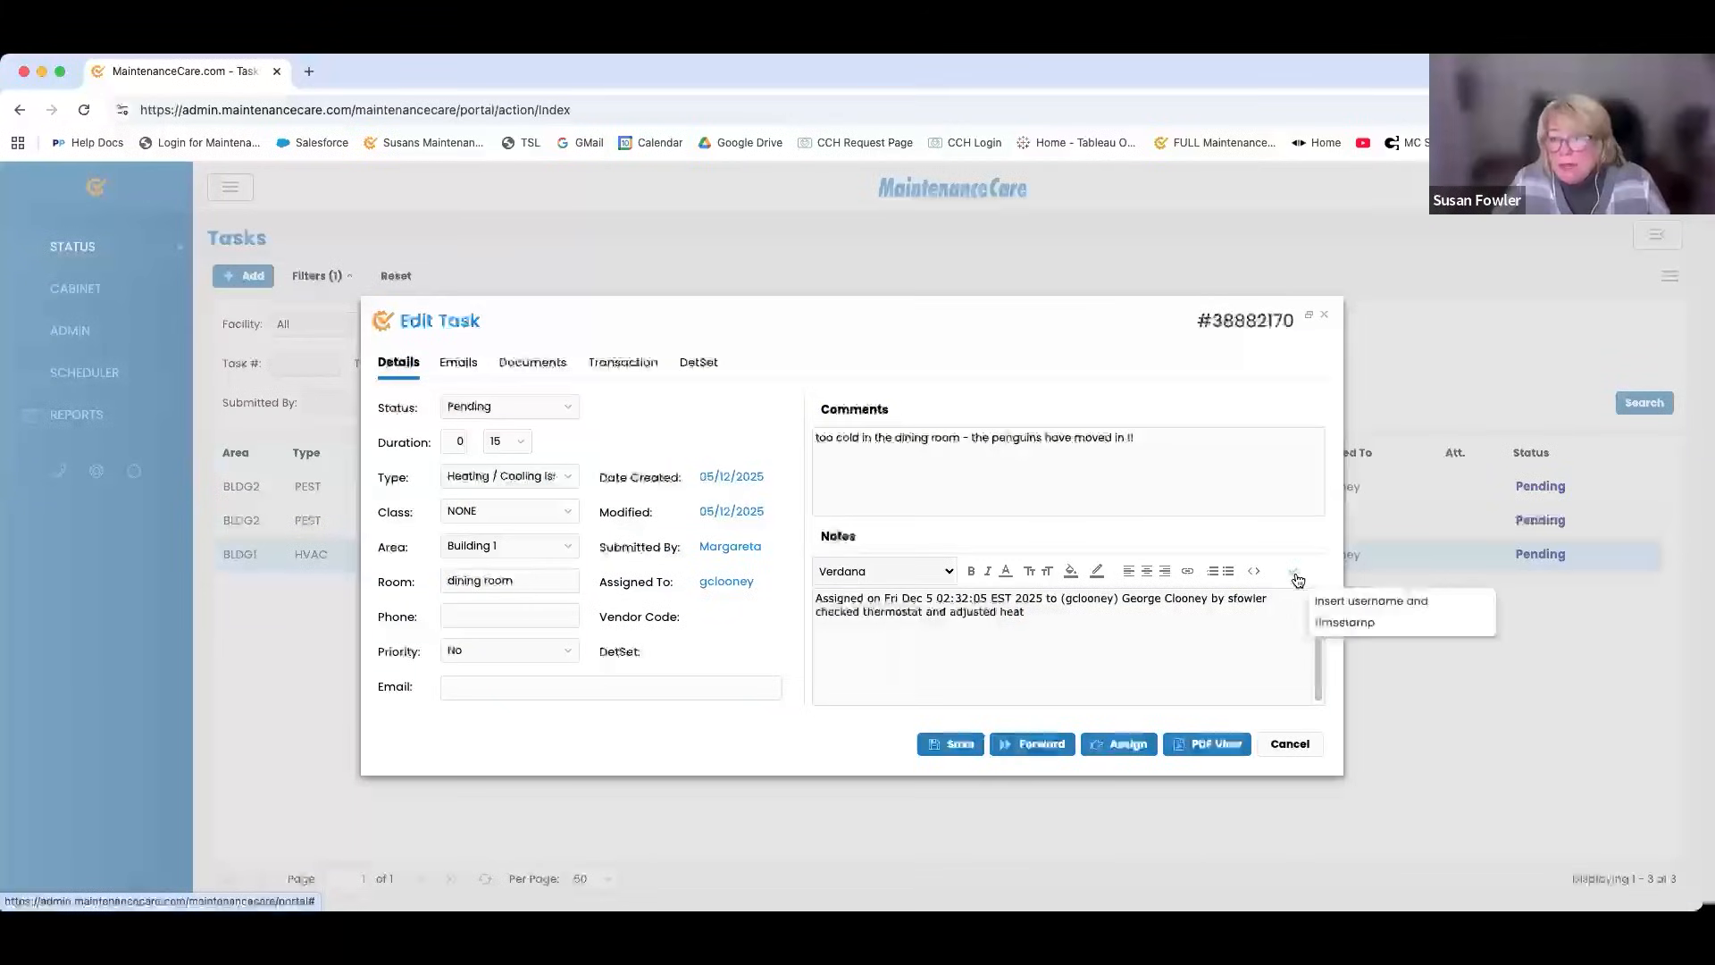
click(1207, 614)
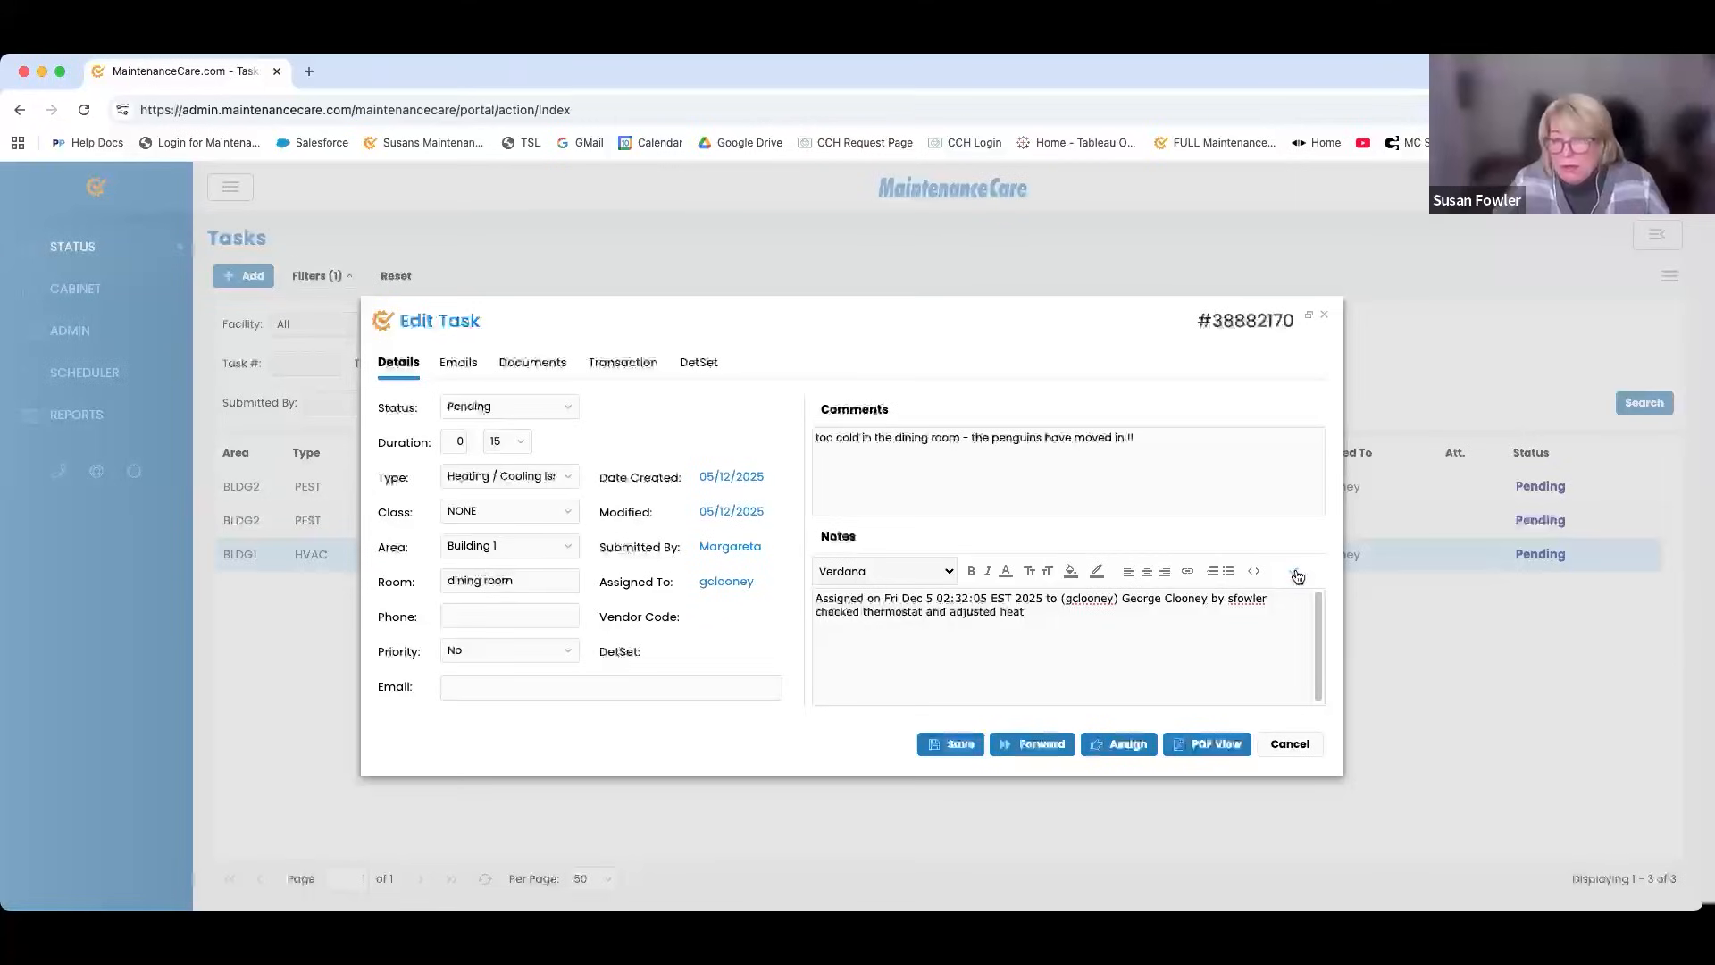
click(1297, 574)
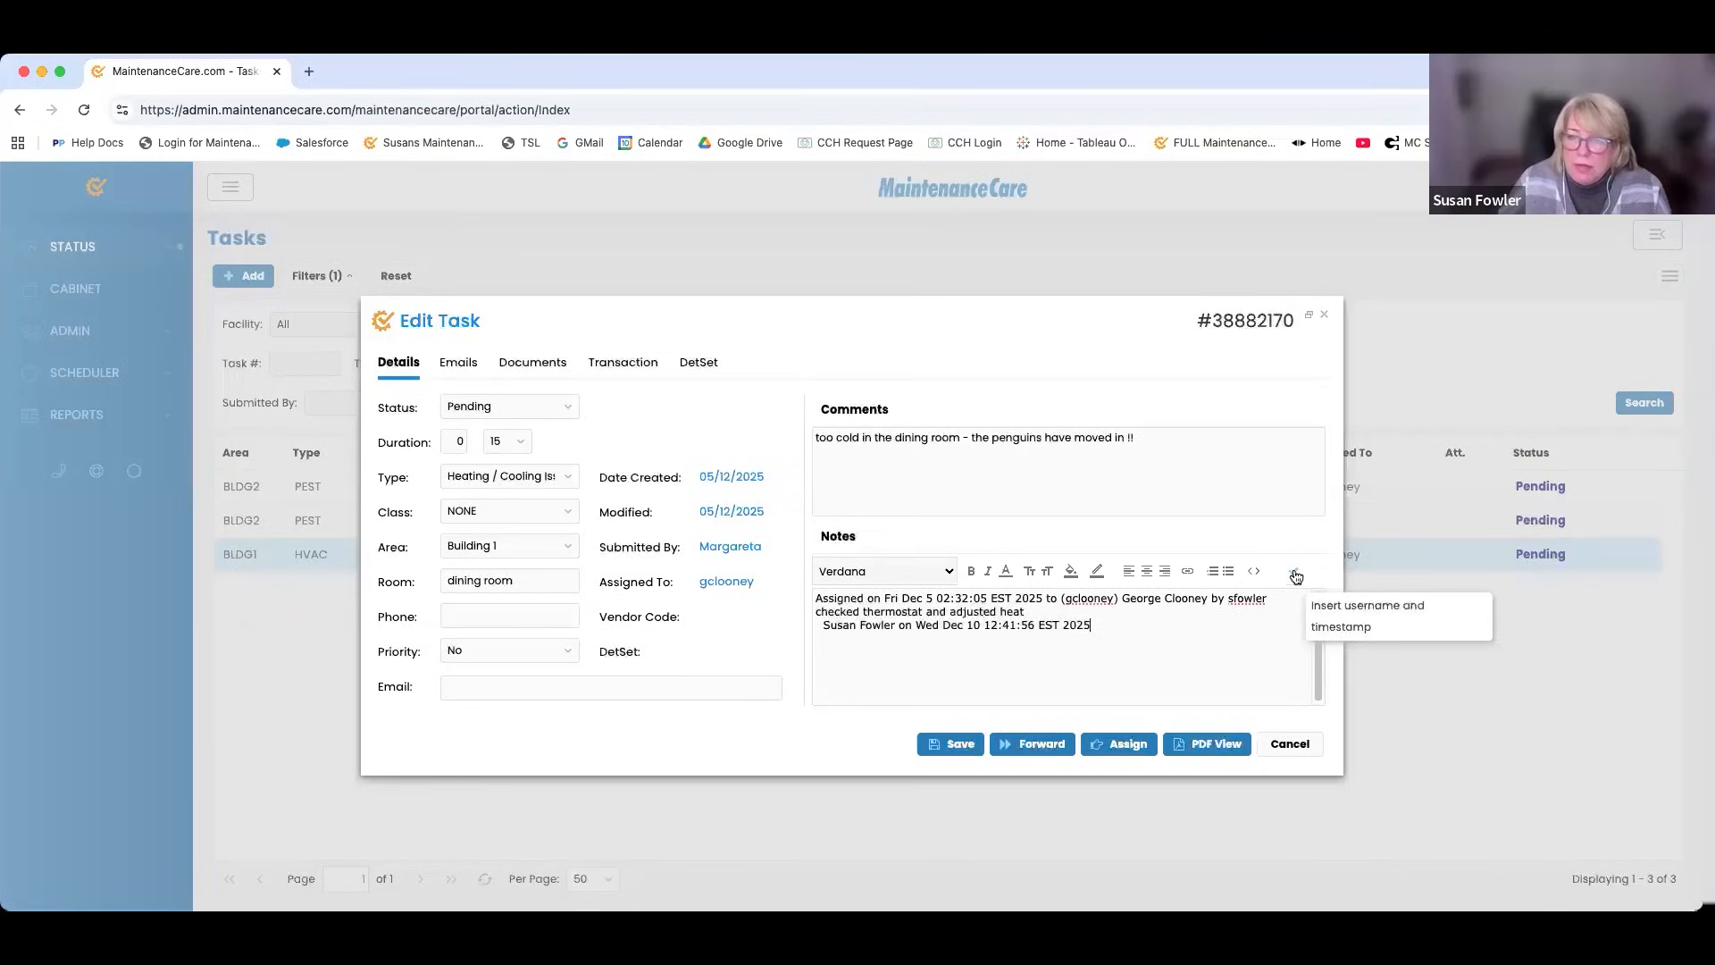
click(1283, 744)
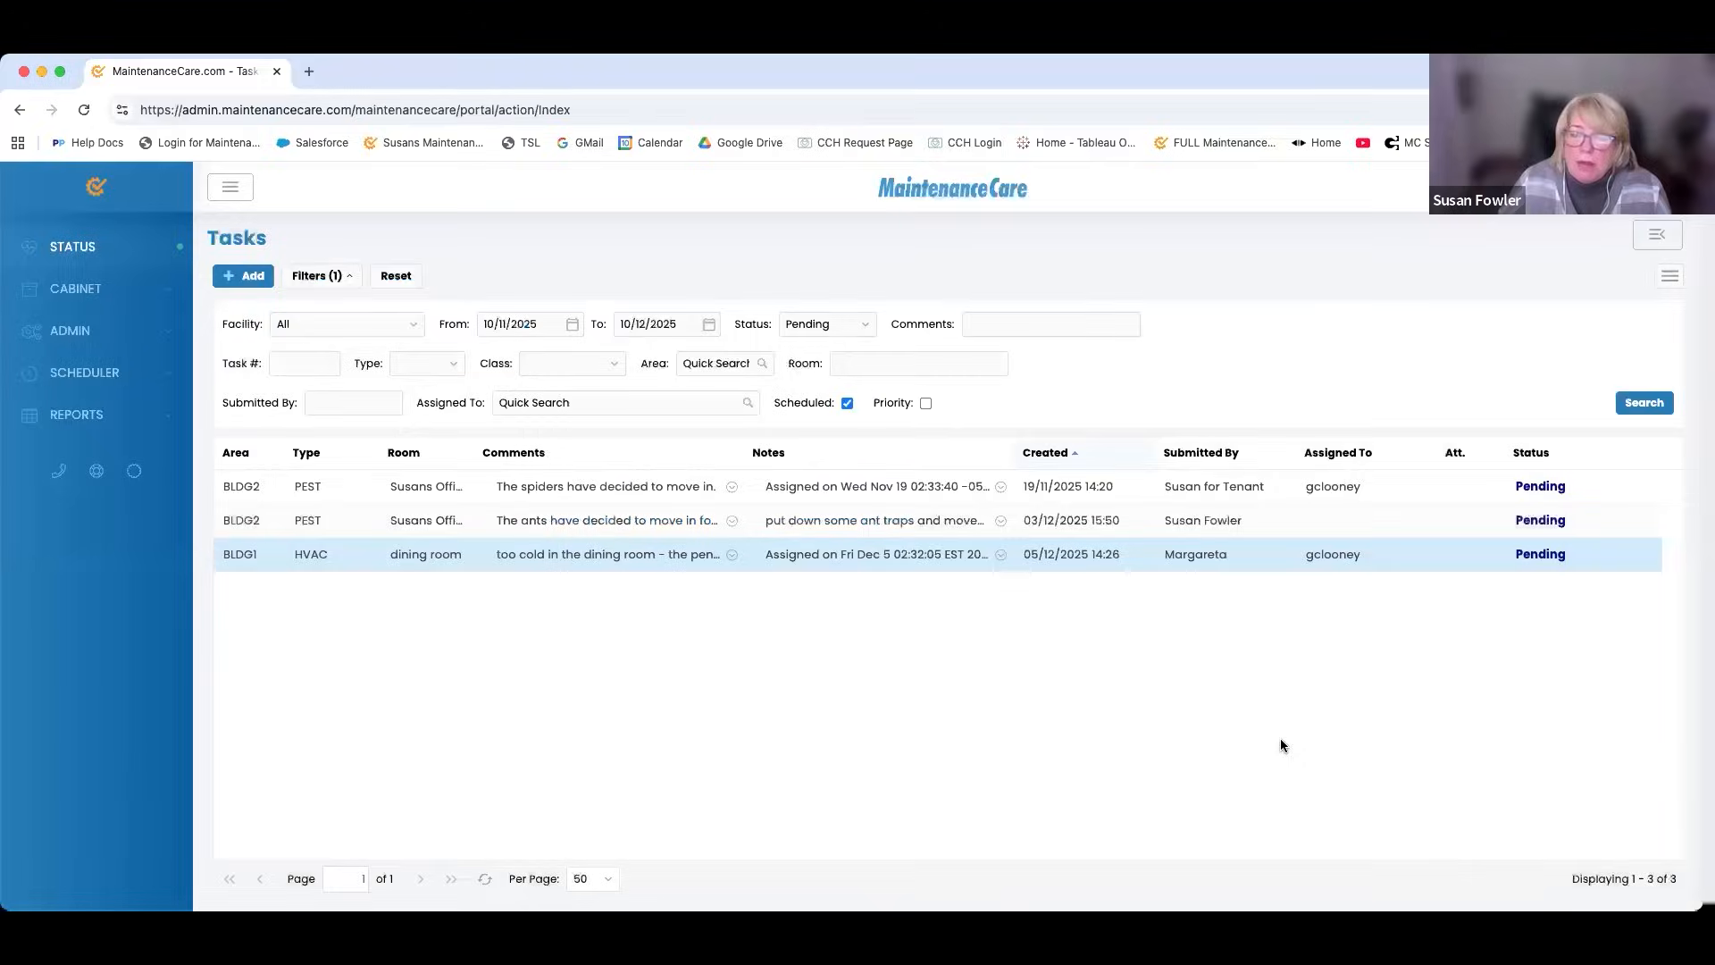